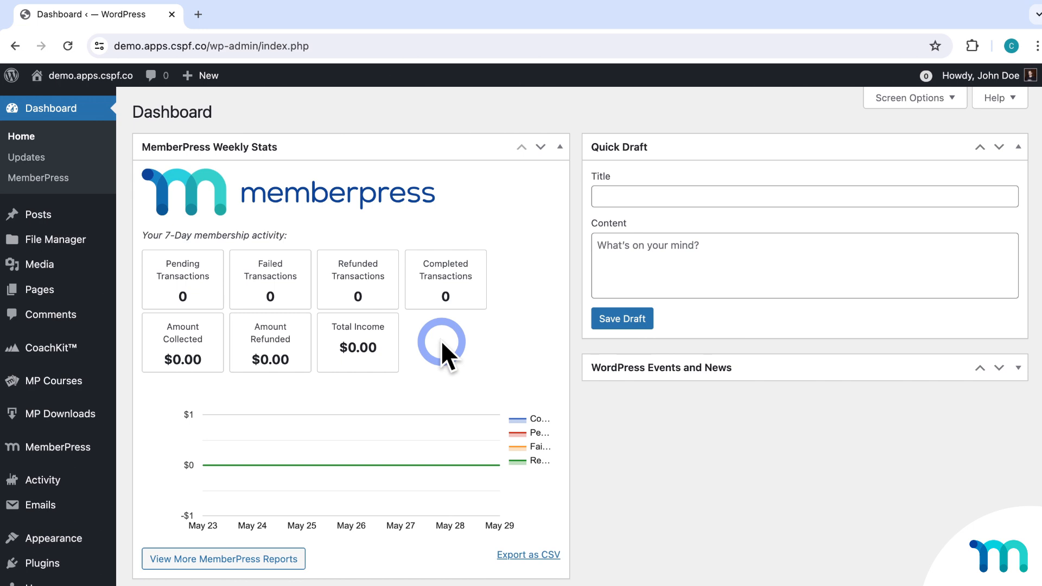
Open the MemberPress Memberships list, which holds only Elite at $79.99 / Month.
mouse_move(46, 448)
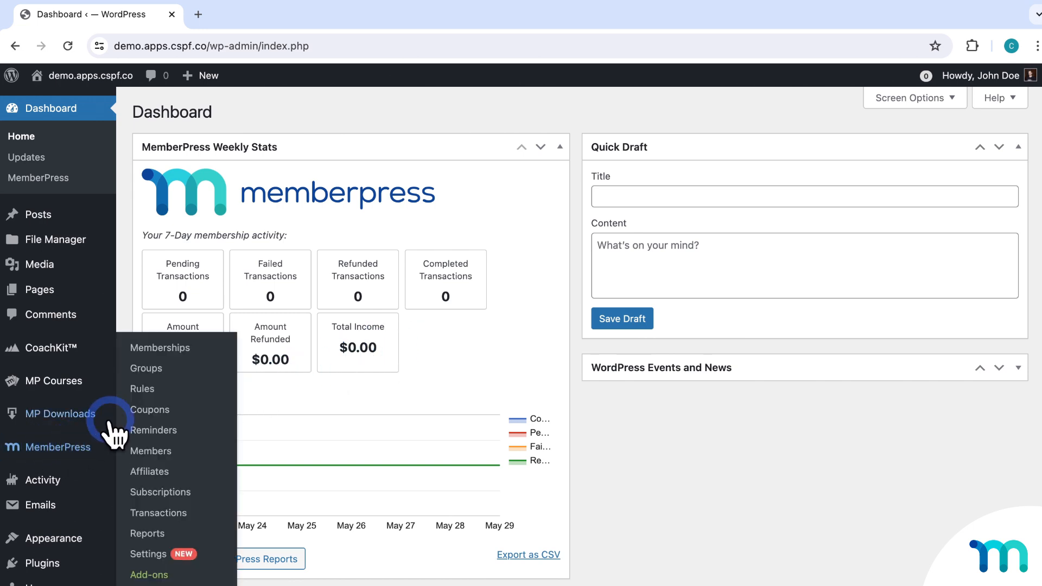
left_click(166, 350)
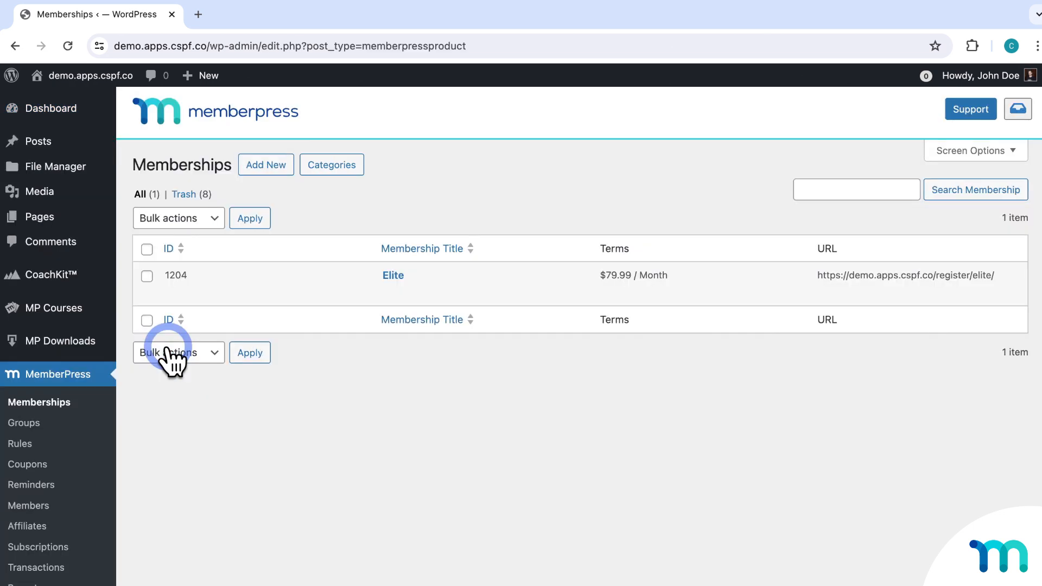
mouse_move(458, 288)
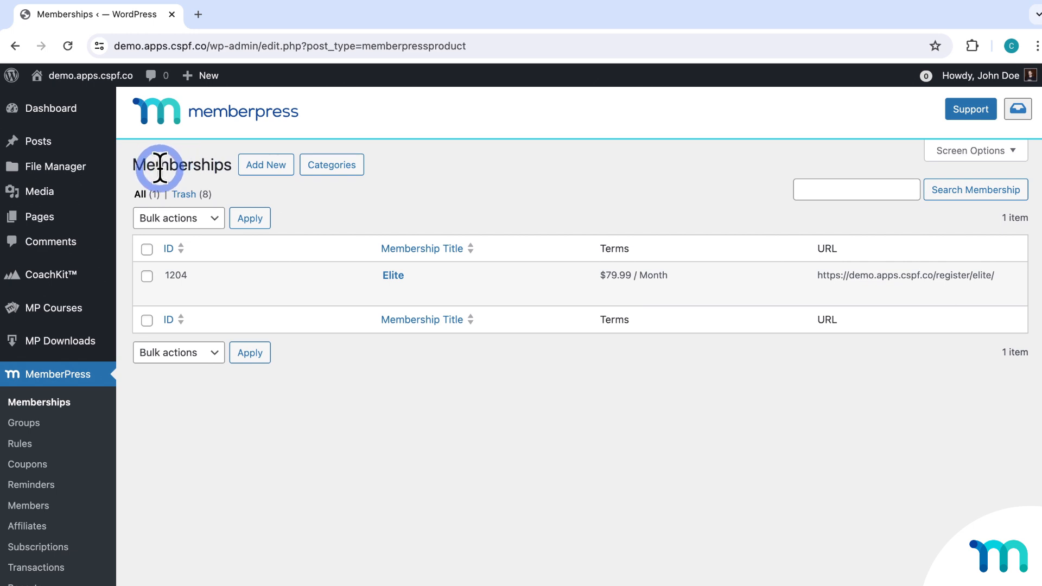
Start a new membership titled 'Pro', typing and then deleting sample description text.
left_click(262, 171)
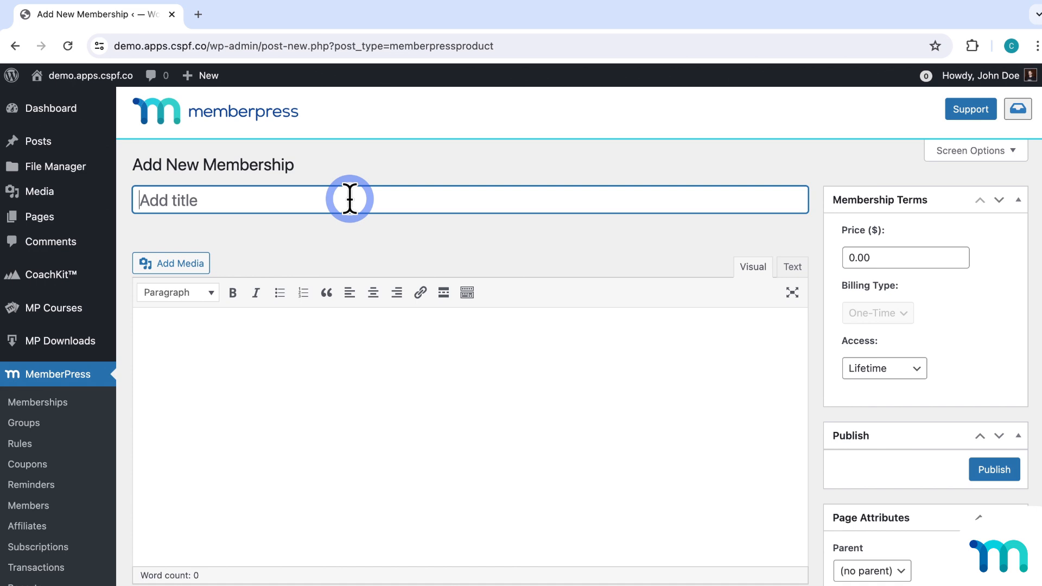
type("Pro")
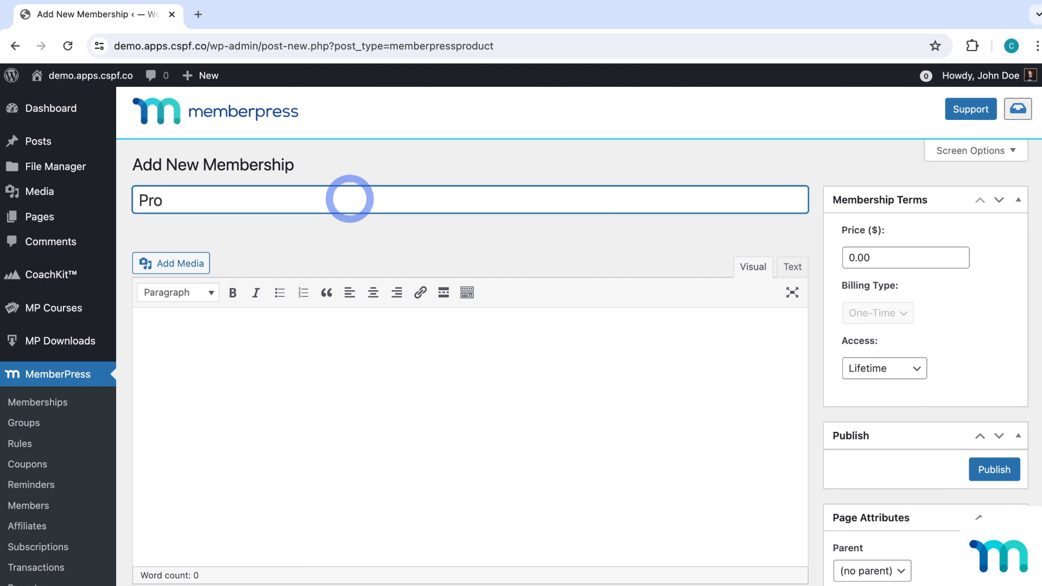
left_click(356, 228)
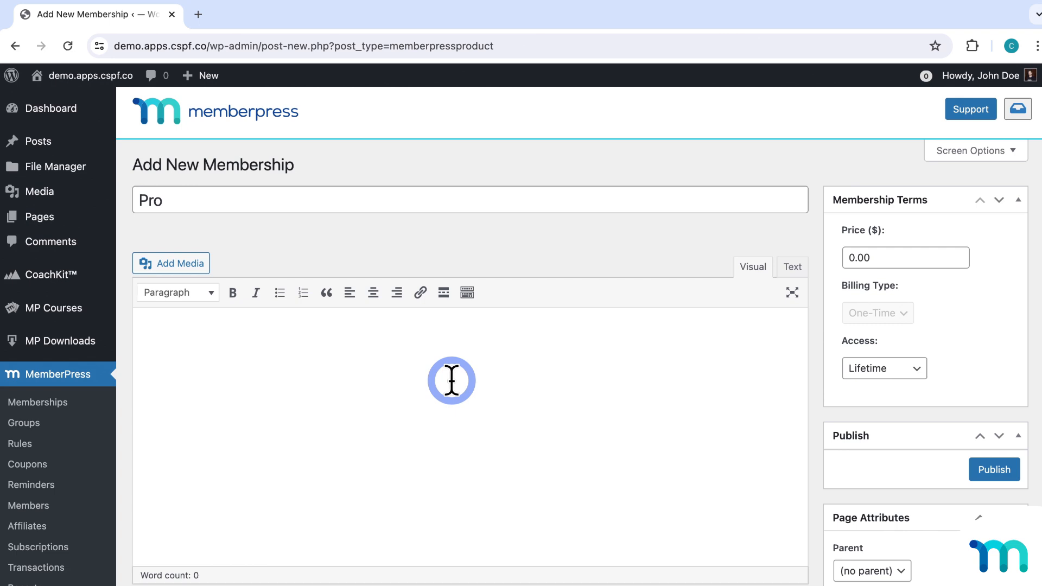
left_click(452, 380)
type("Add your text here")
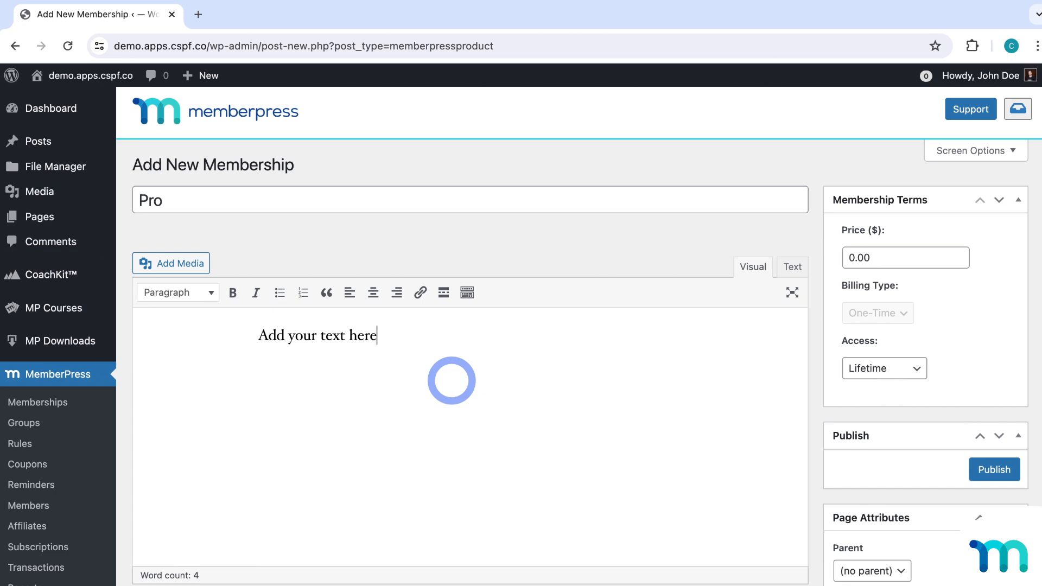
key("BackSpace")
key("BackSpace")
key("BackSpace")
key("BackSpace")
key("BackSpace")
key("BackSpace")
key("BackSpace")
key("BackSpace")
key("BackSpace")
key("BackSpace")
key("BackSpace")
key("BackSpace")
key("BackSpace")
key("BackSpace")
key("BackSpace")
key("BackSpace")
key("BackSpace")
key("BackSpace")
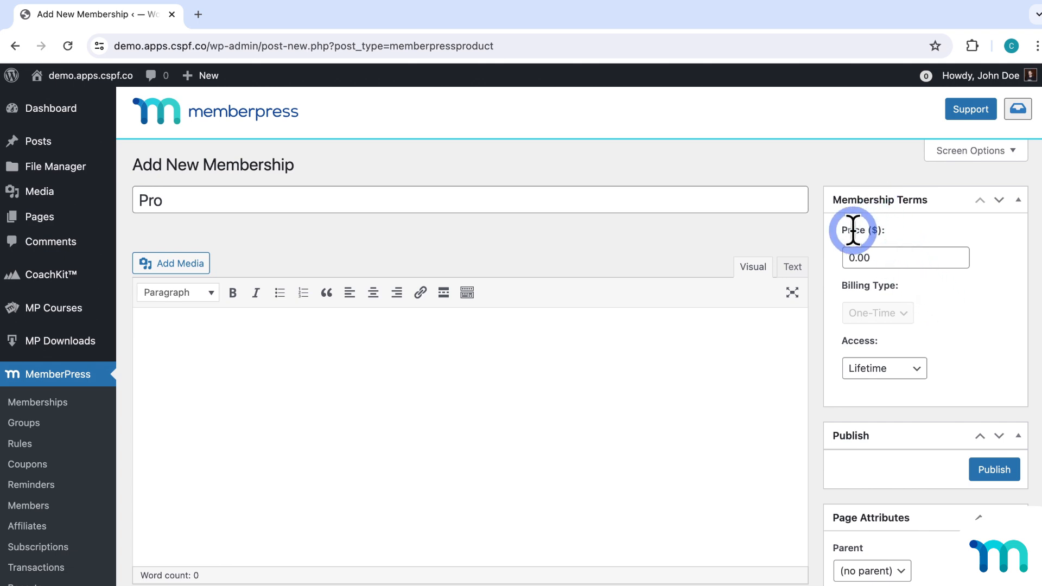
Change the Pro price from 0.00 to 50, keeping One-Time billing.
left_click(908, 257)
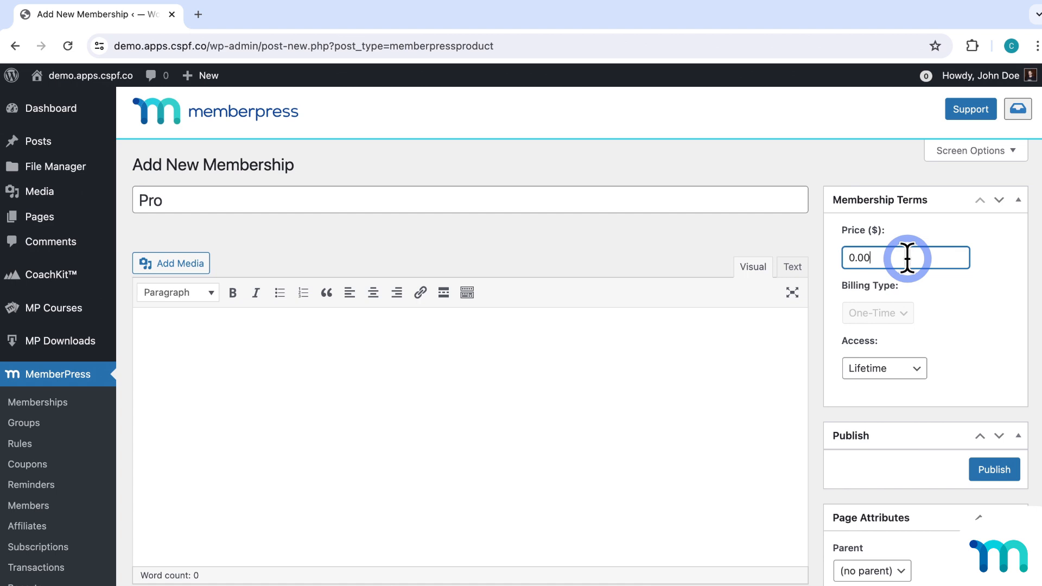
key("BackSpace")
key("BackSpace")
key("BackSpace")
type("50")
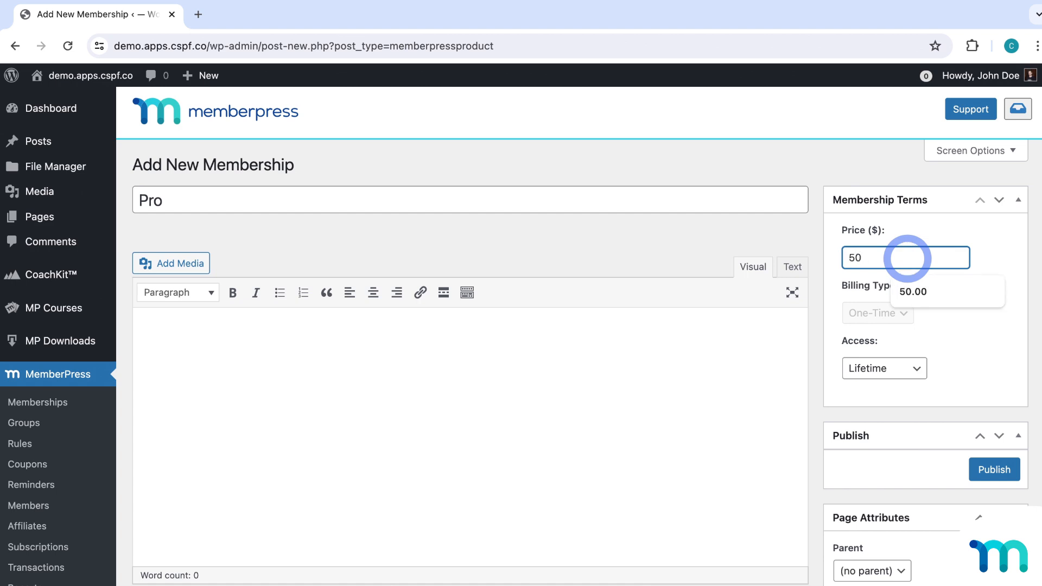
left_click(988, 256)
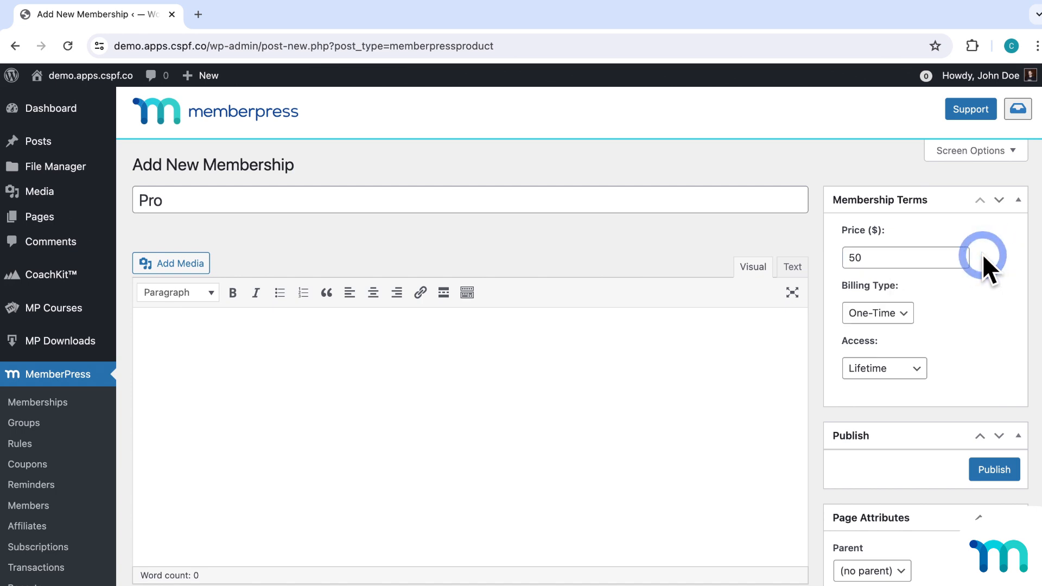
left_click(909, 317)
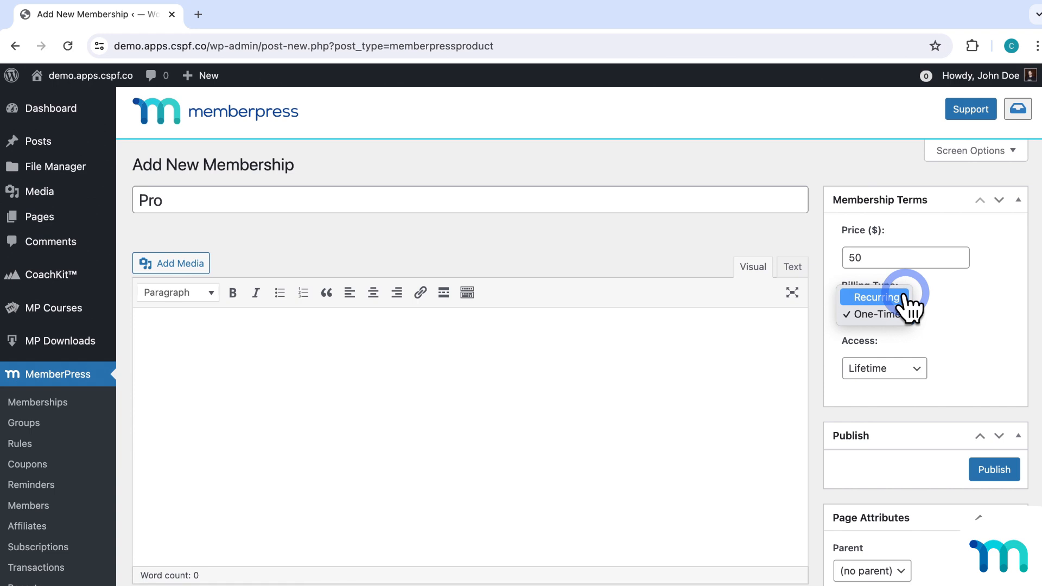
left_click(905, 314)
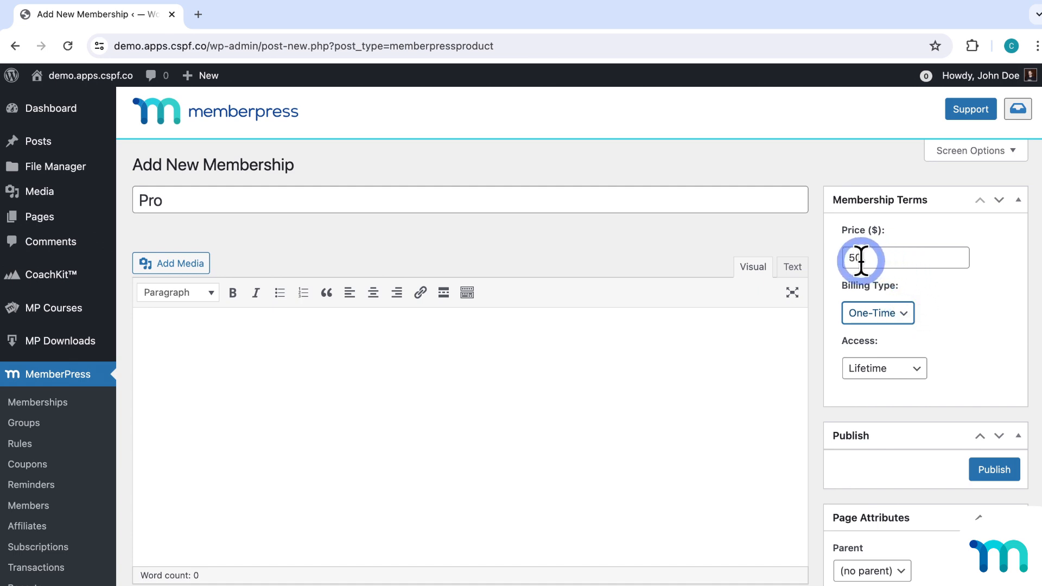
left_click(947, 311)
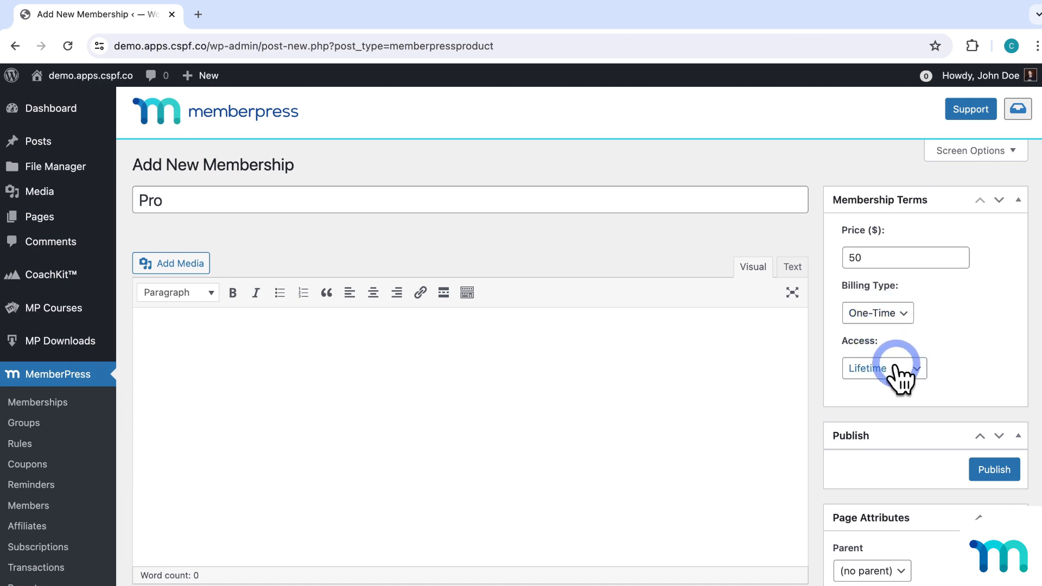
left_click(921, 374)
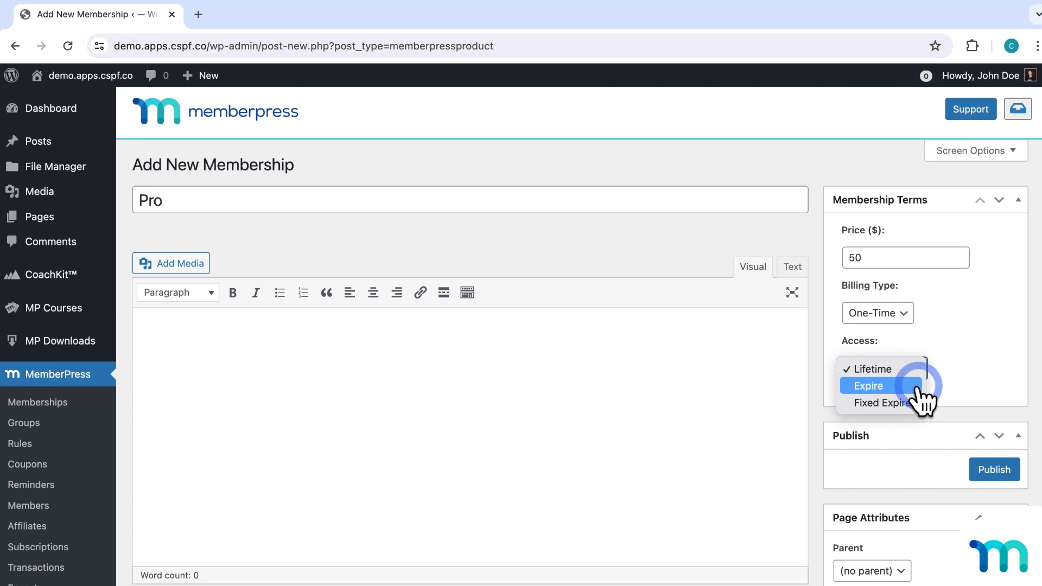
Make Pro access expire after 1 year and allow early renewals.
left_click(917, 387)
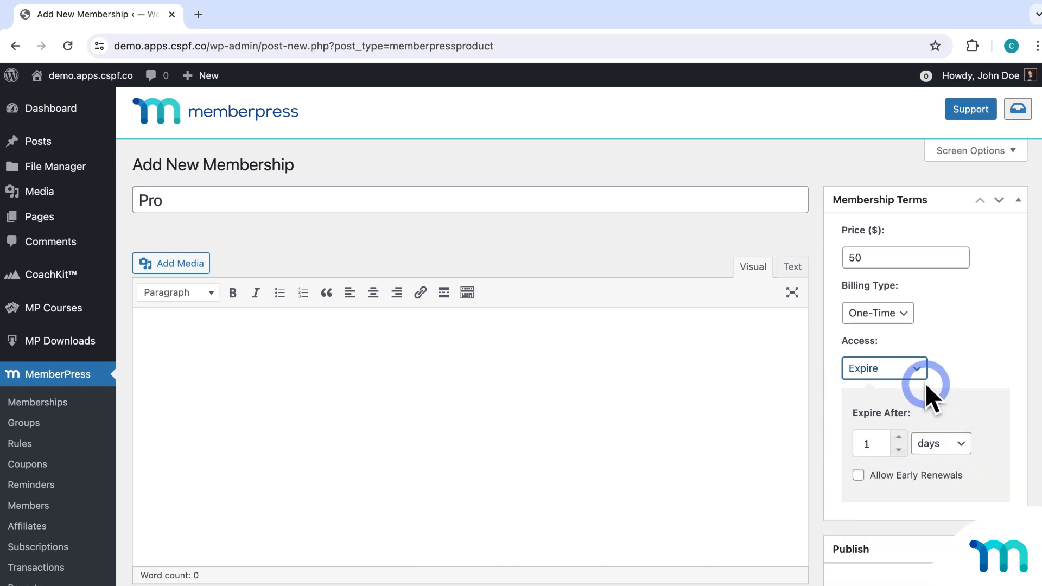
left_click(899, 437)
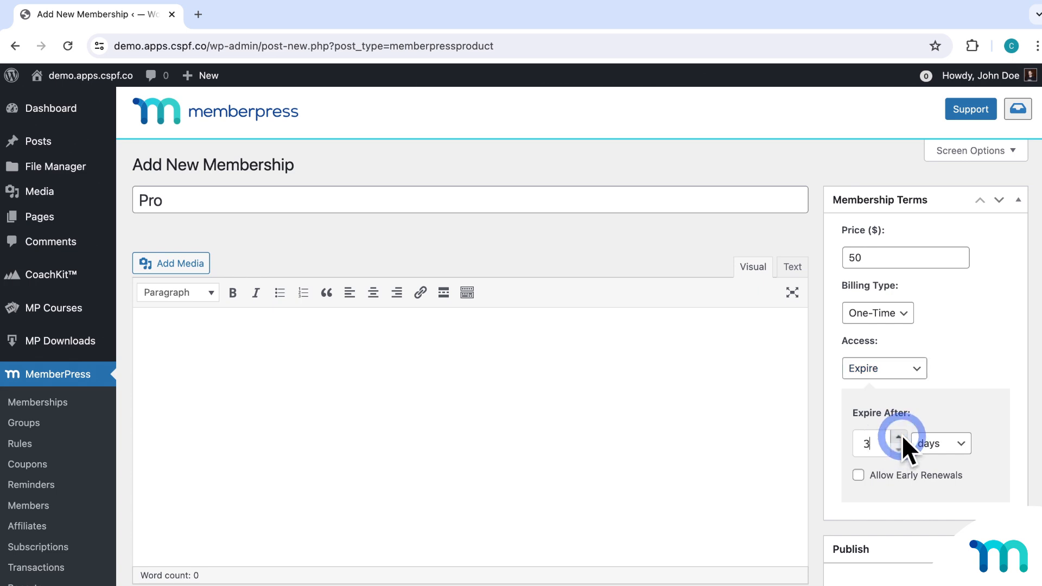
left_click(964, 444)
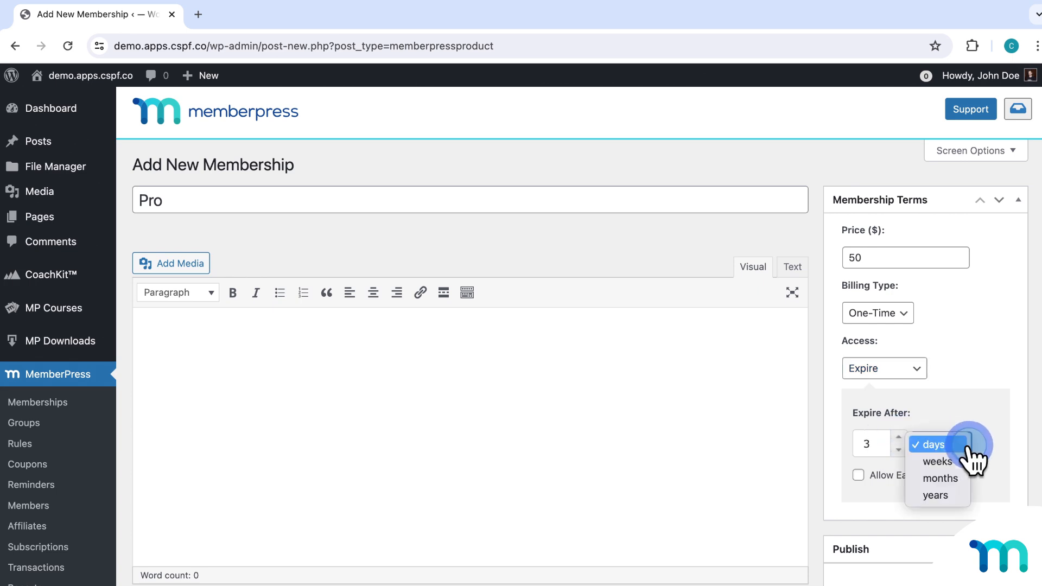
left_click(964, 495)
double_click(895, 448)
type("1")
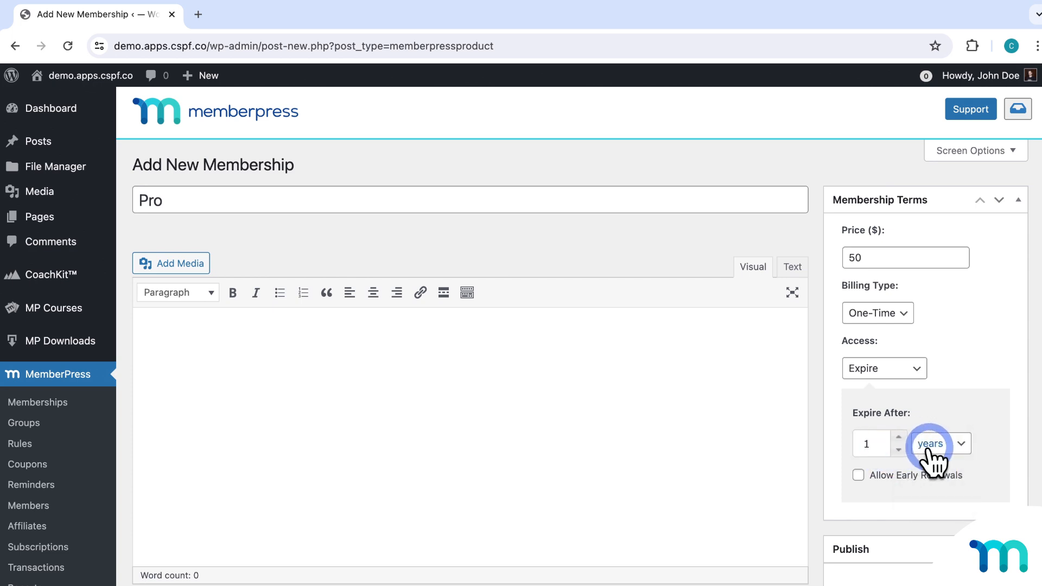
left_click(858, 476)
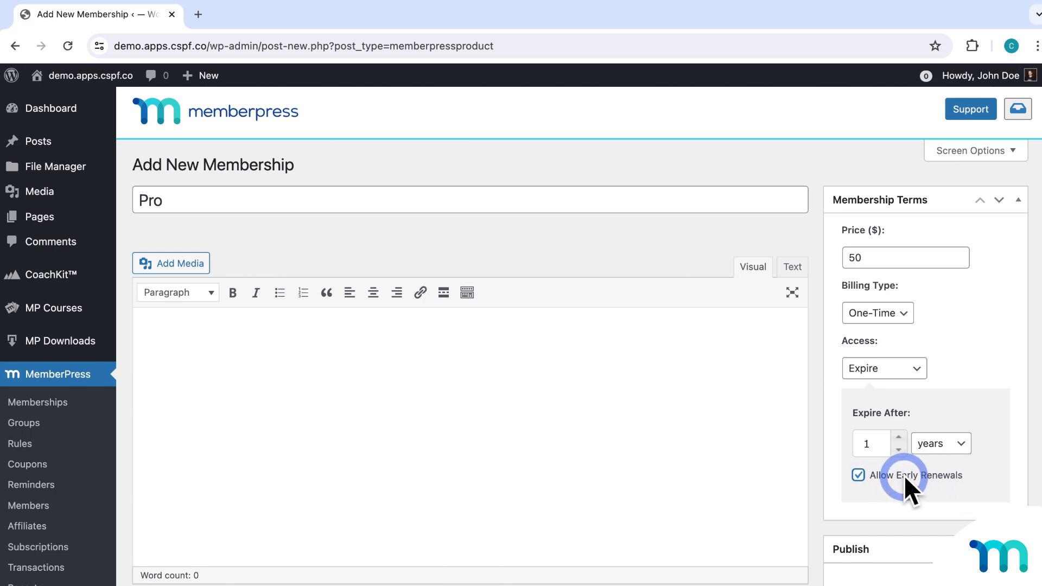
left_click(859, 476)
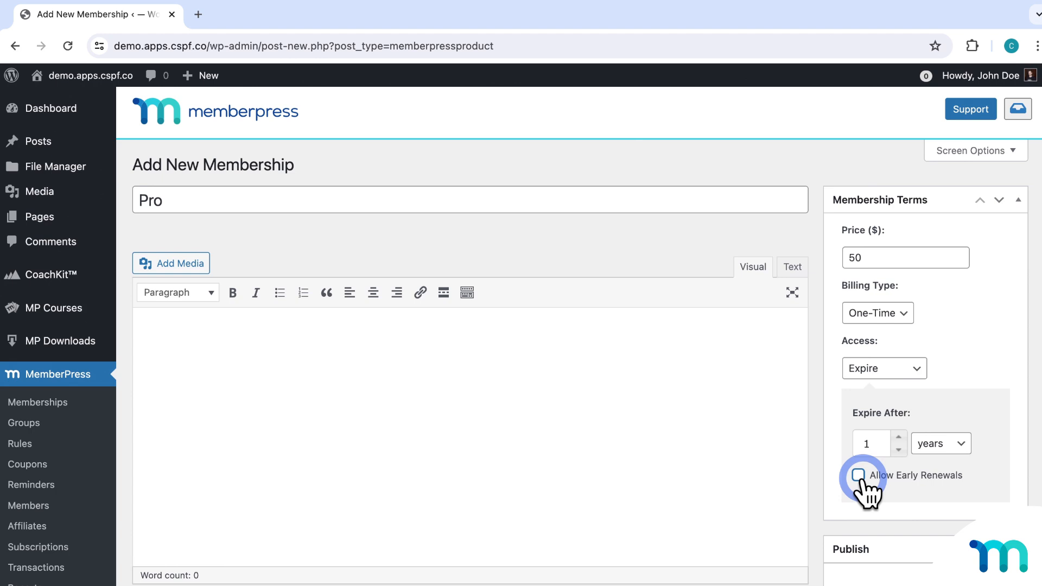
left_click(859, 476)
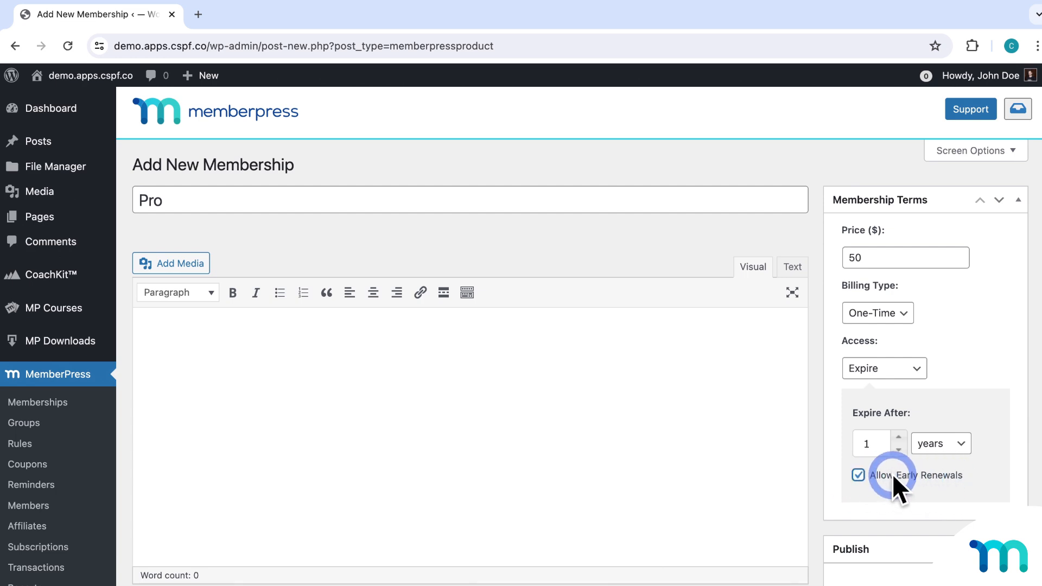
left_click(920, 370)
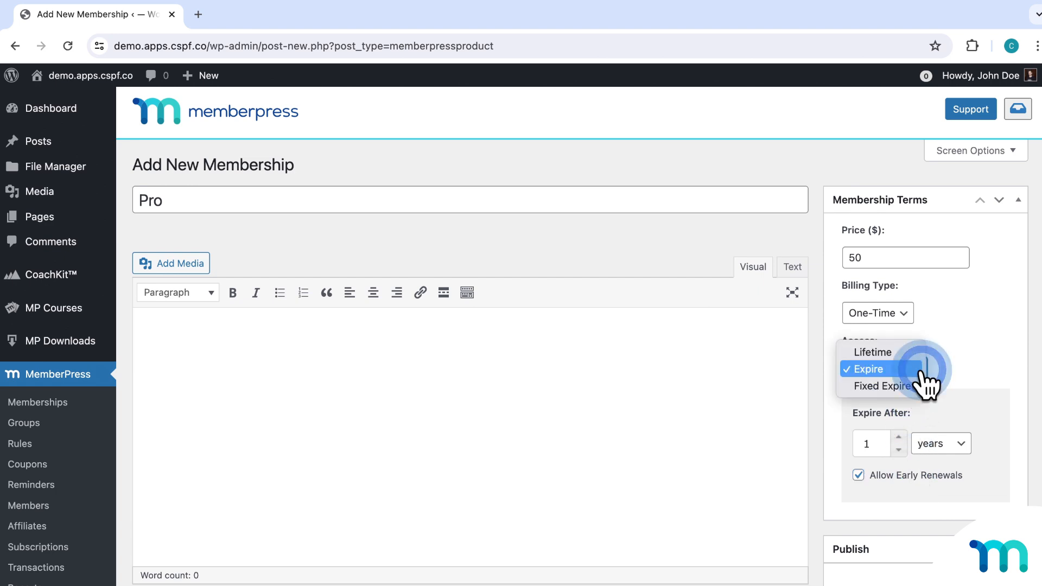
Switch Pro access to a fixed expiry date of 2027-08-29 with early annual renewals allowed.
left_click(917, 387)
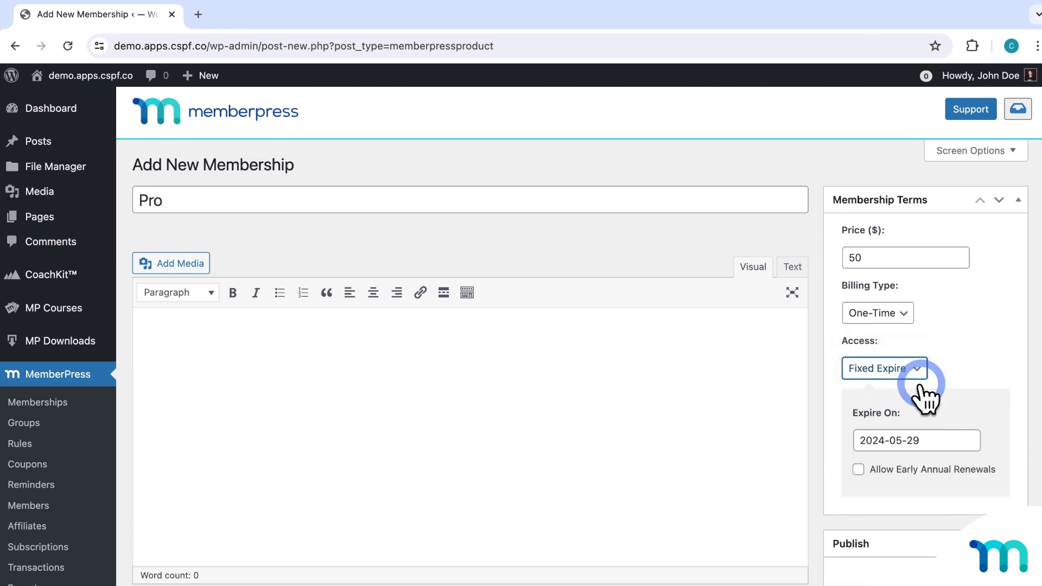
left_click(953, 437)
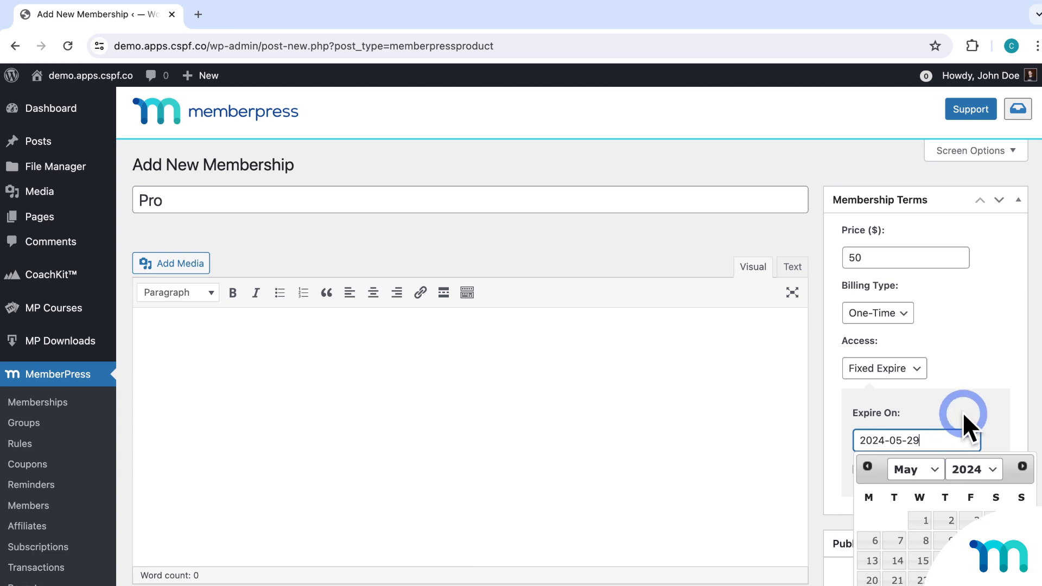
left_click(962, 412)
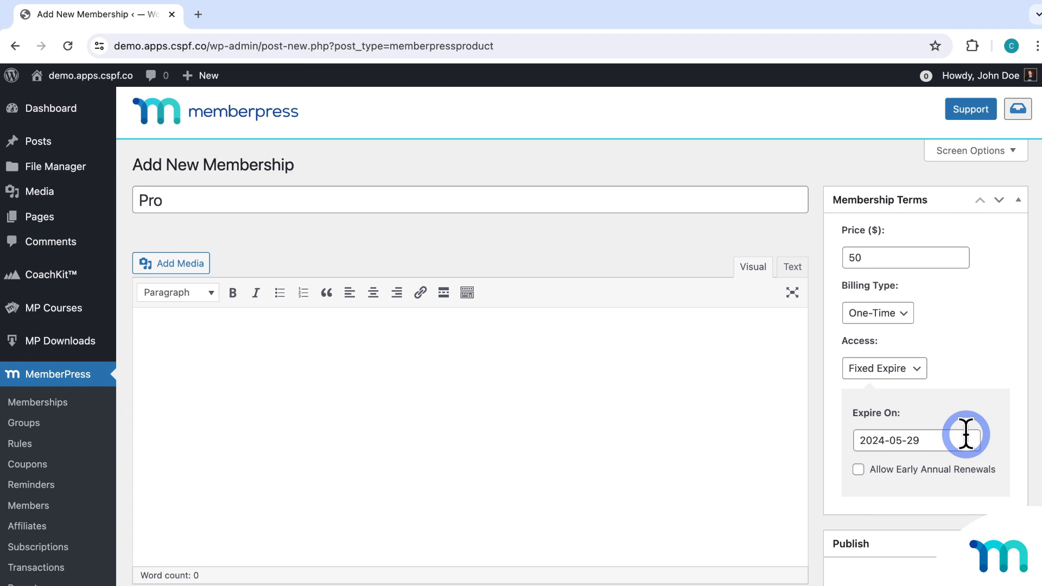
left_click(966, 434)
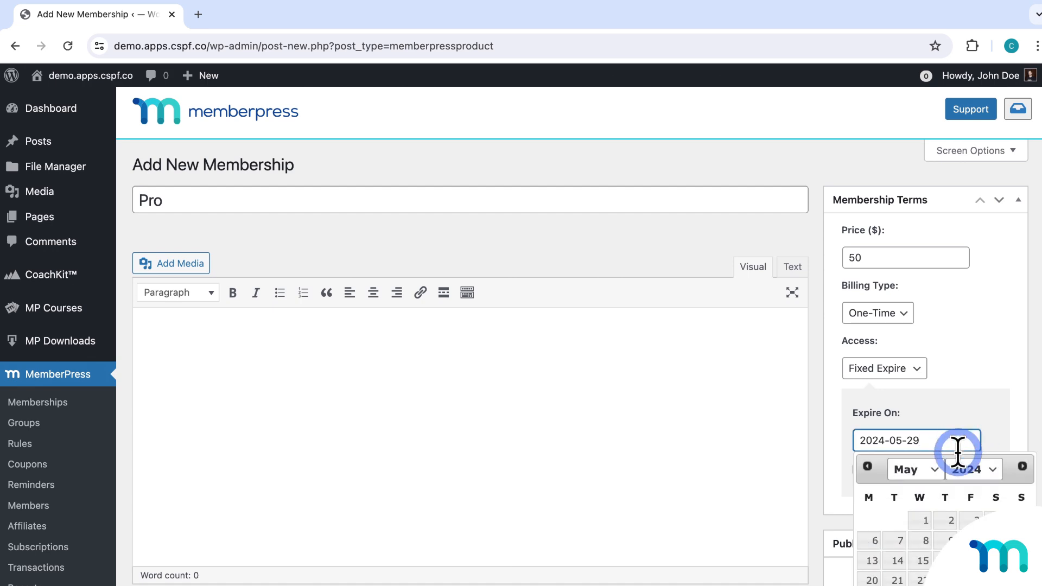
left_click(935, 470)
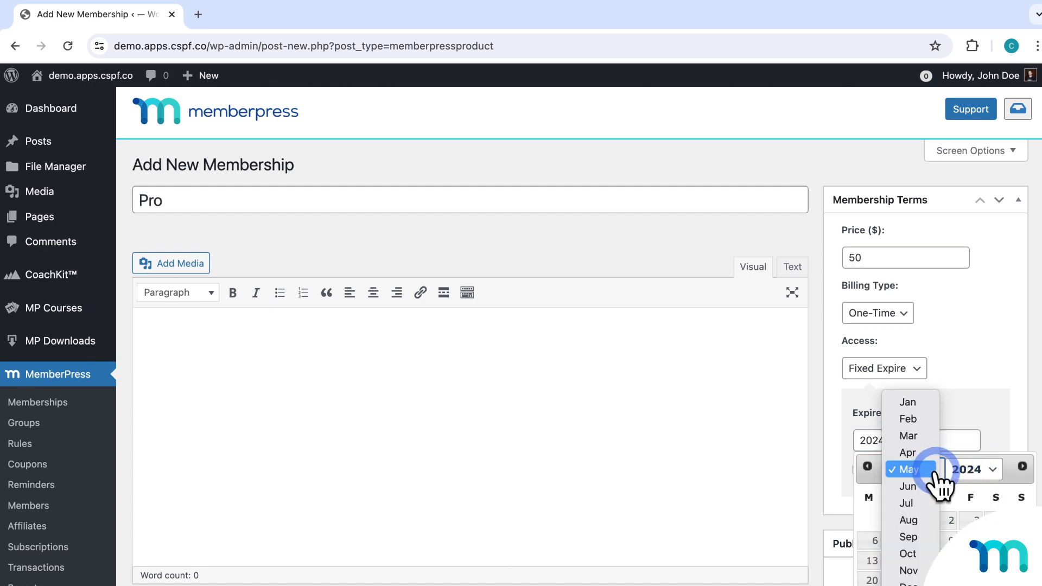
left_click(925, 520)
left_click(976, 472)
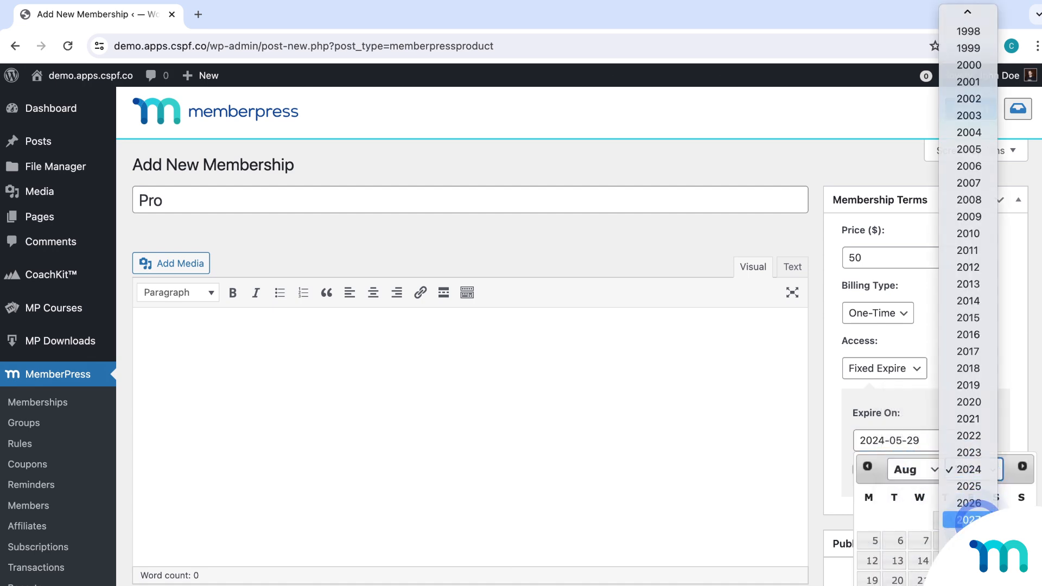
left_click(969, 520)
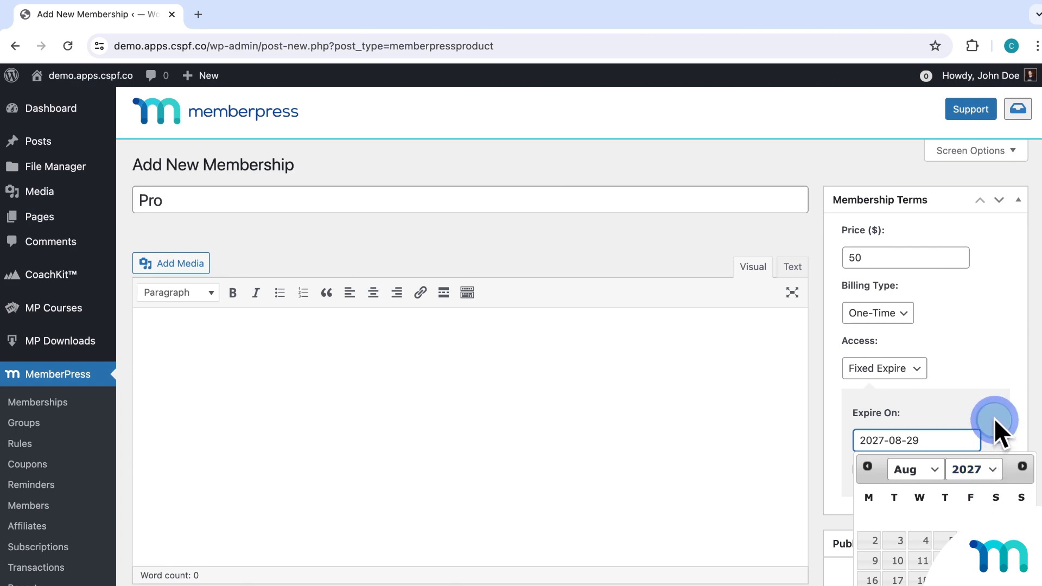
left_click(995, 418)
left_click(859, 470)
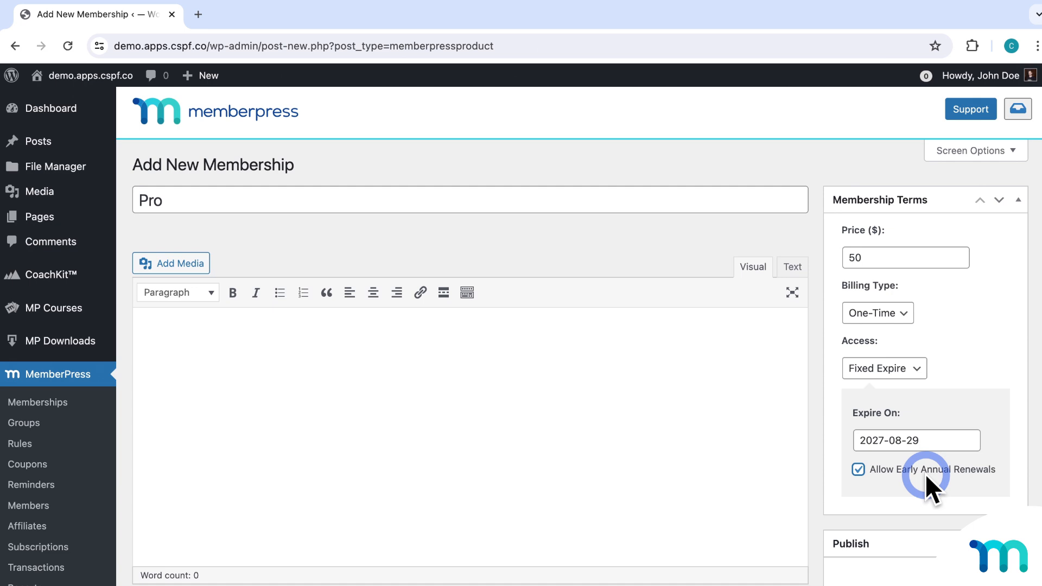
left_click(906, 314)
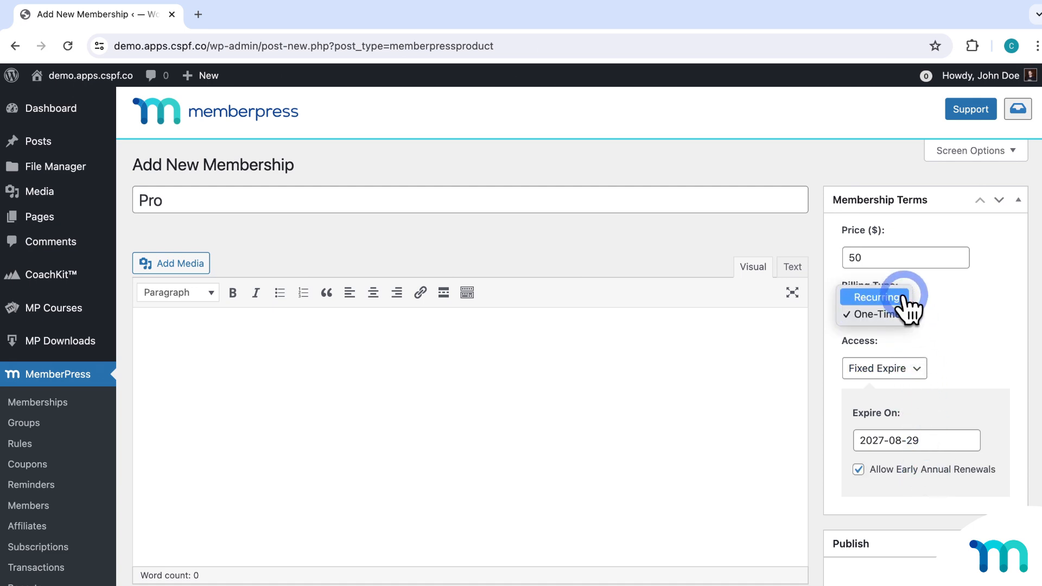
Switch Pro billing to Recurring, charging 50 on a Monthly interval instead of Custom.
left_click(905, 298)
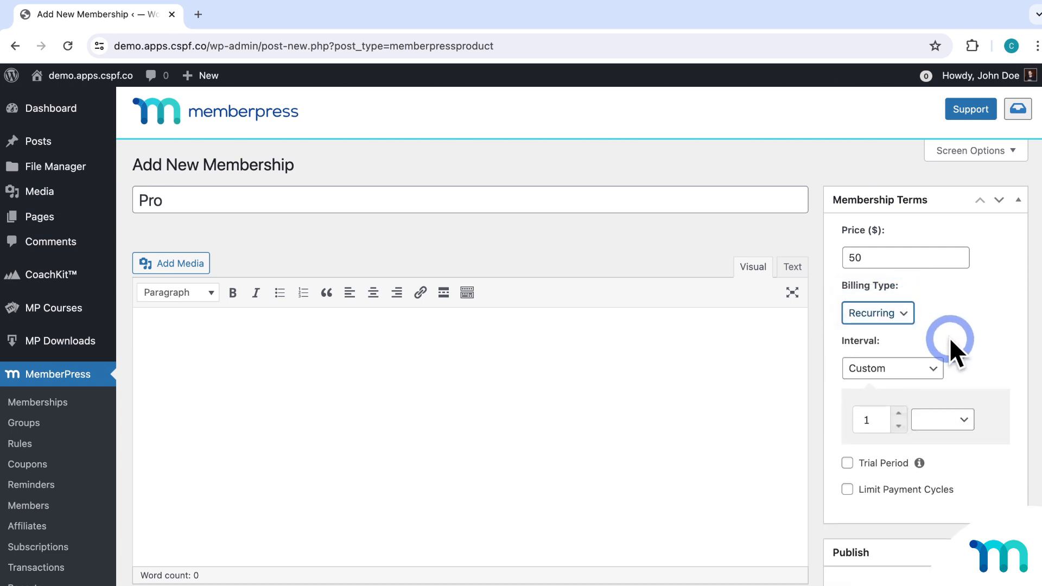
left_click(962, 357)
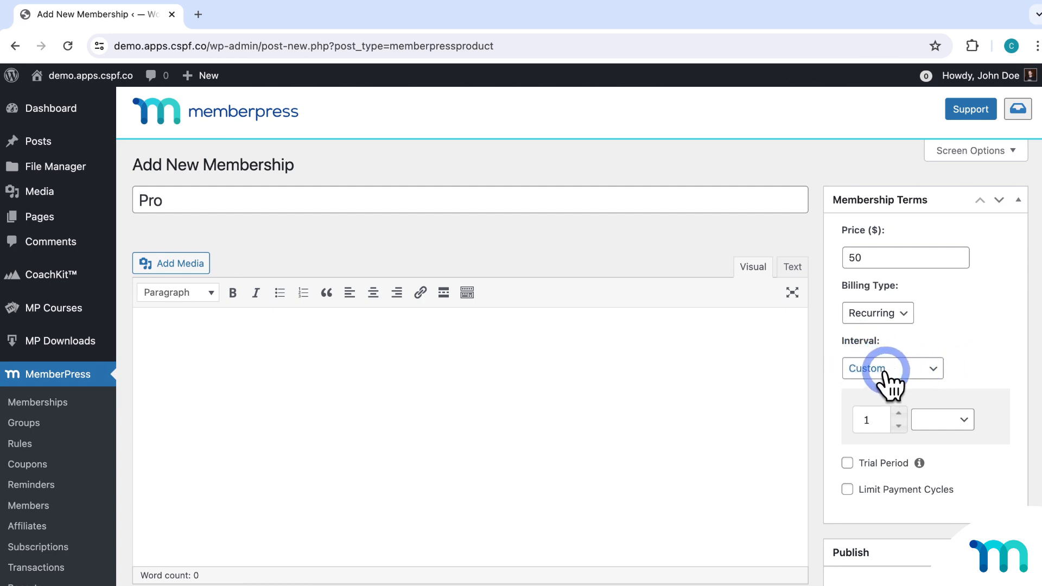
left_click(970, 420)
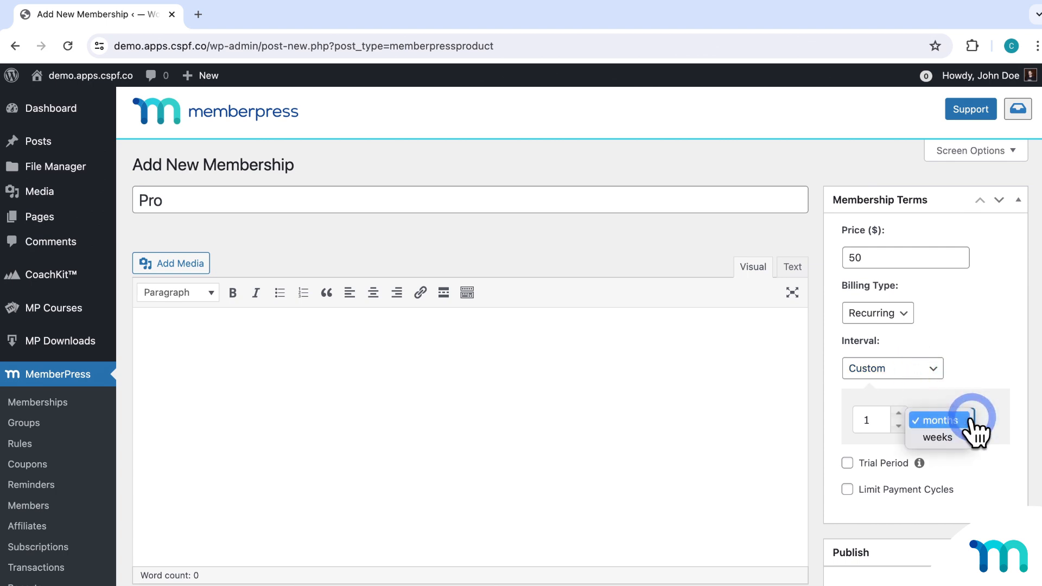
left_click(941, 369)
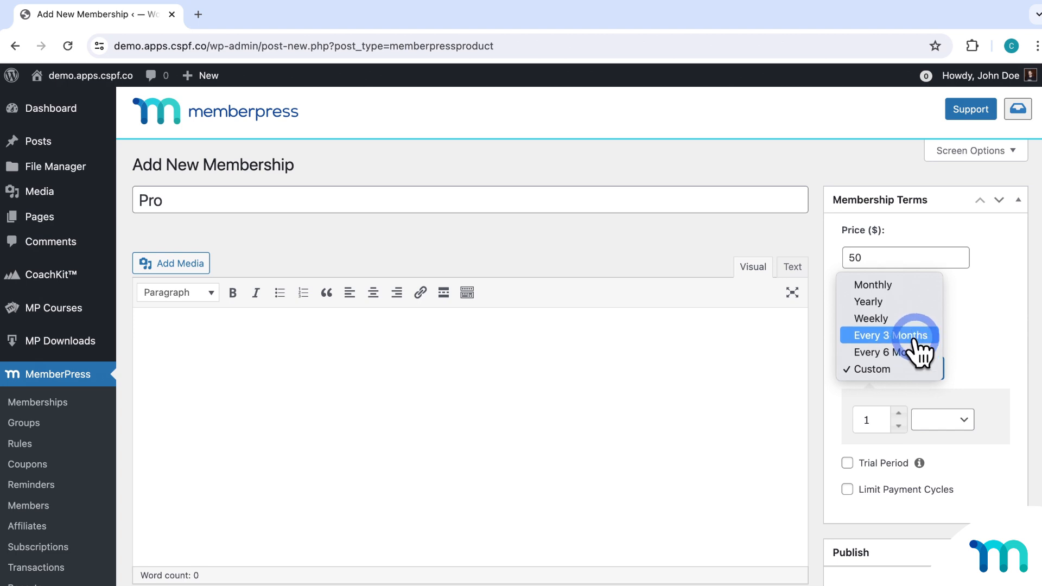
left_click(921, 304)
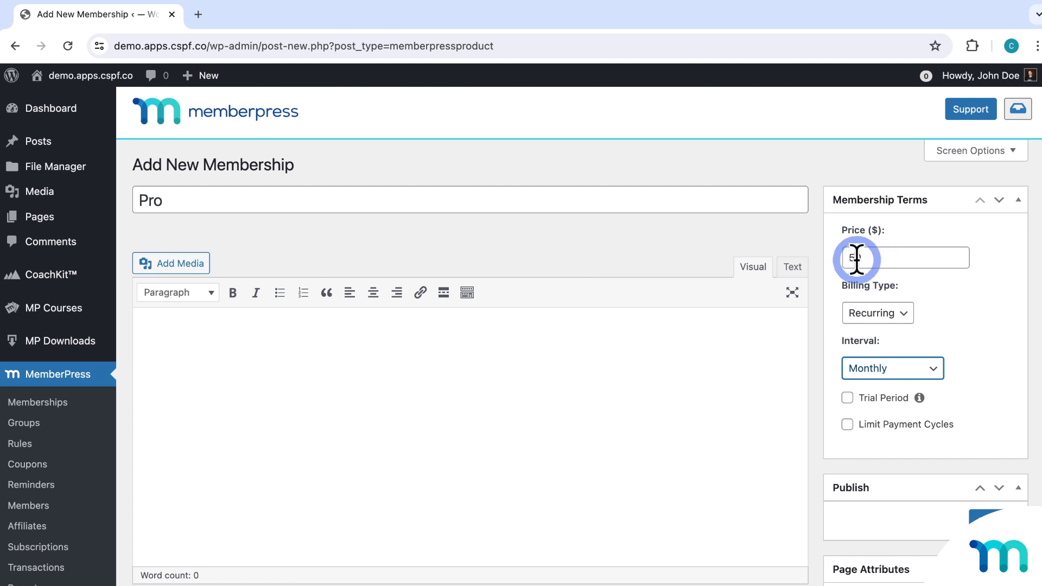
left_click(906, 372)
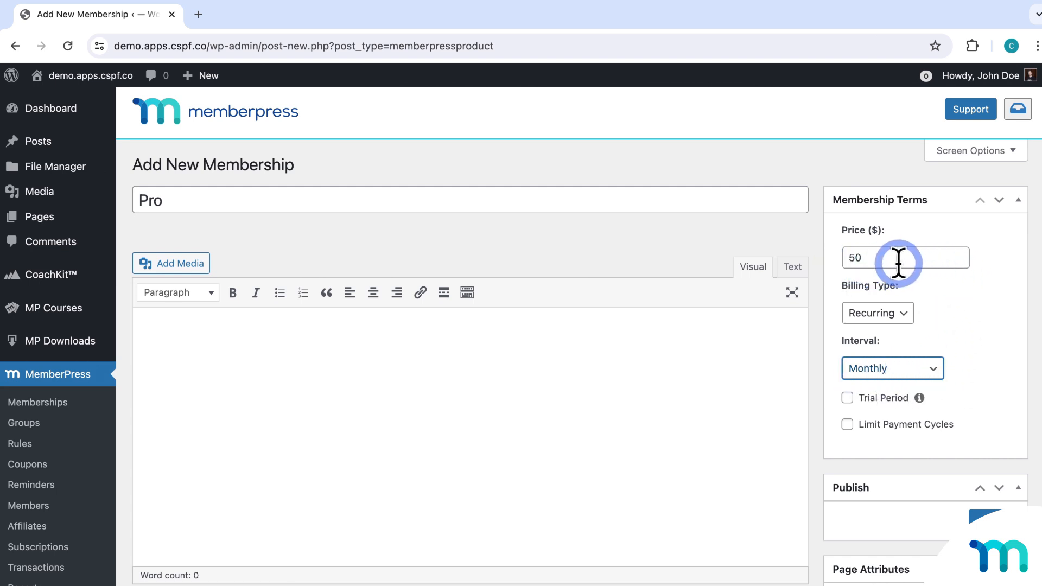
left_click(972, 308)
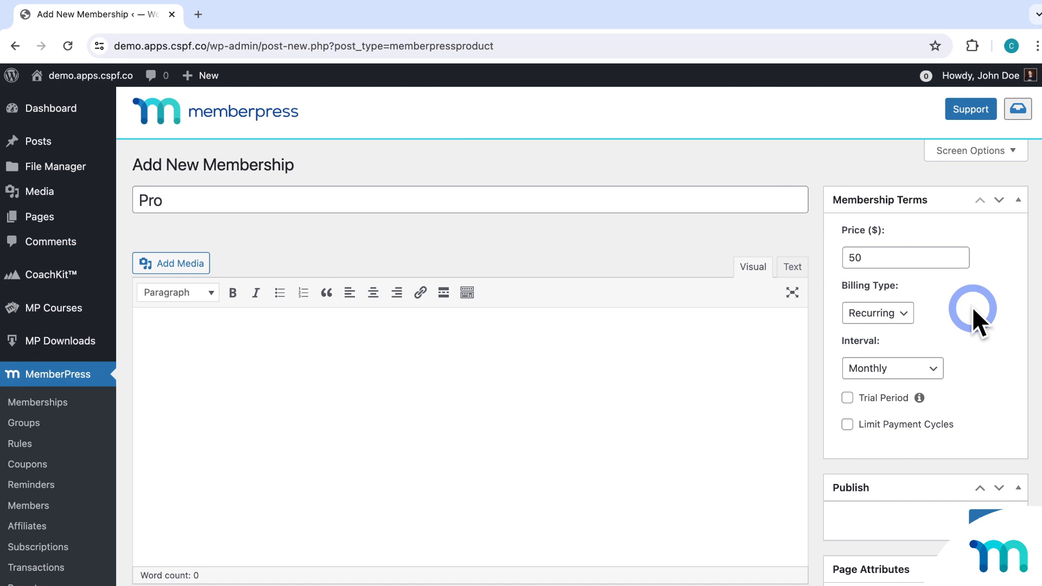
Enable a trial period on Pro, first trying 30 days at 14.99.
left_click(847, 400)
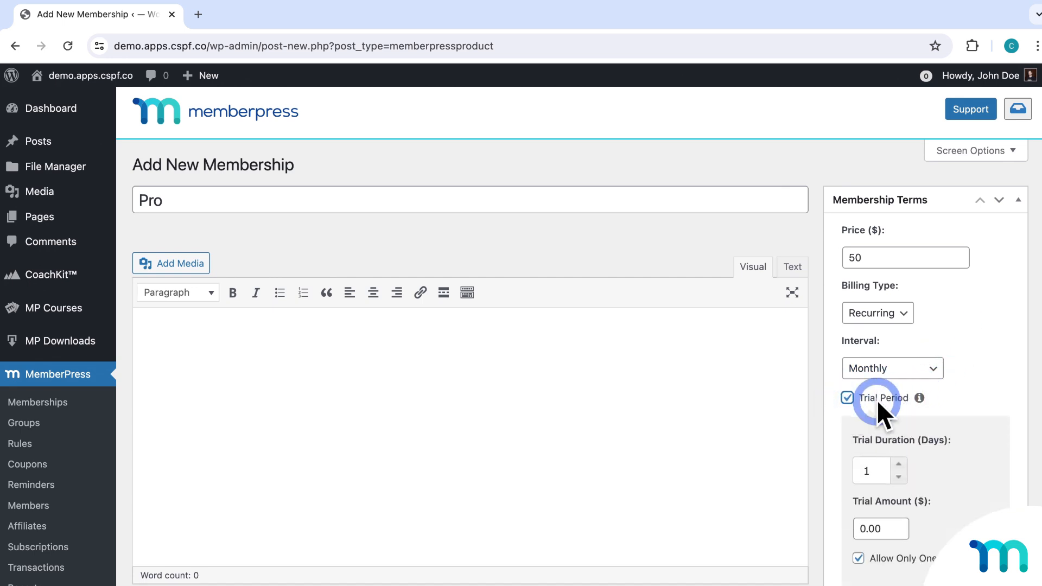
scroll(995, 386, "down", 1)
scroll(995, 386, "down", 3)
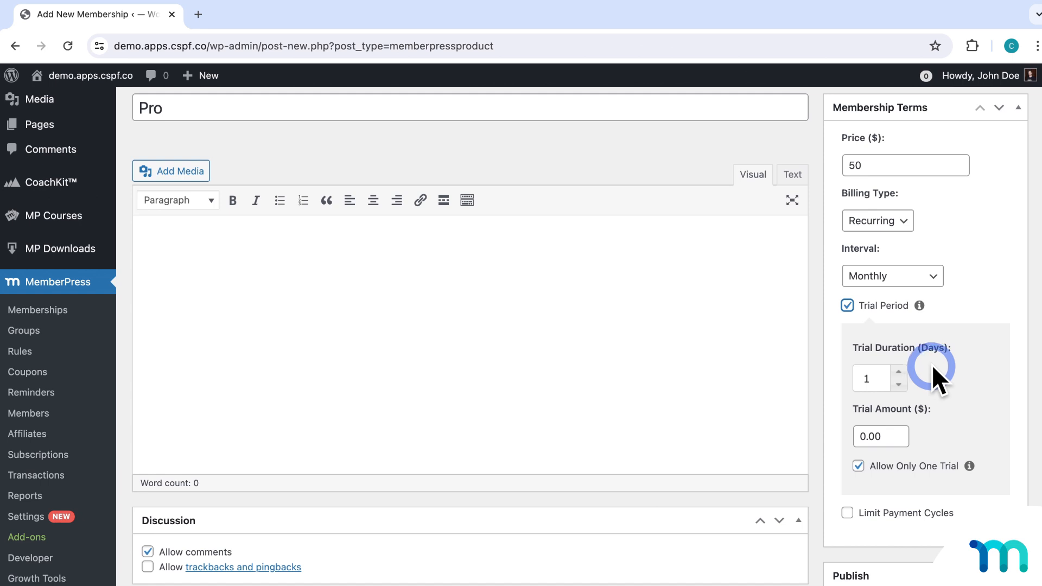
left_click(868, 377)
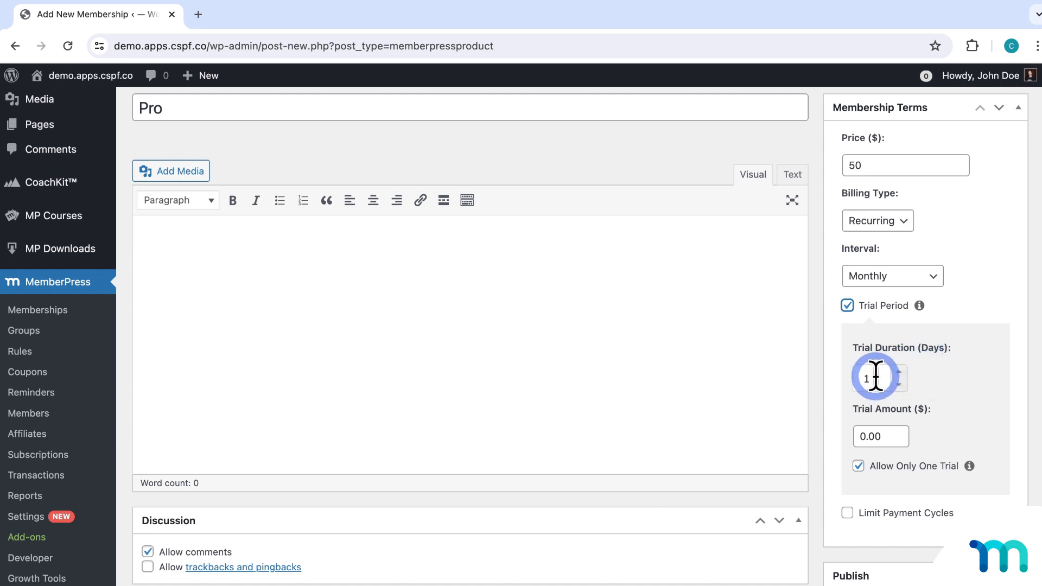
left_click(889, 434)
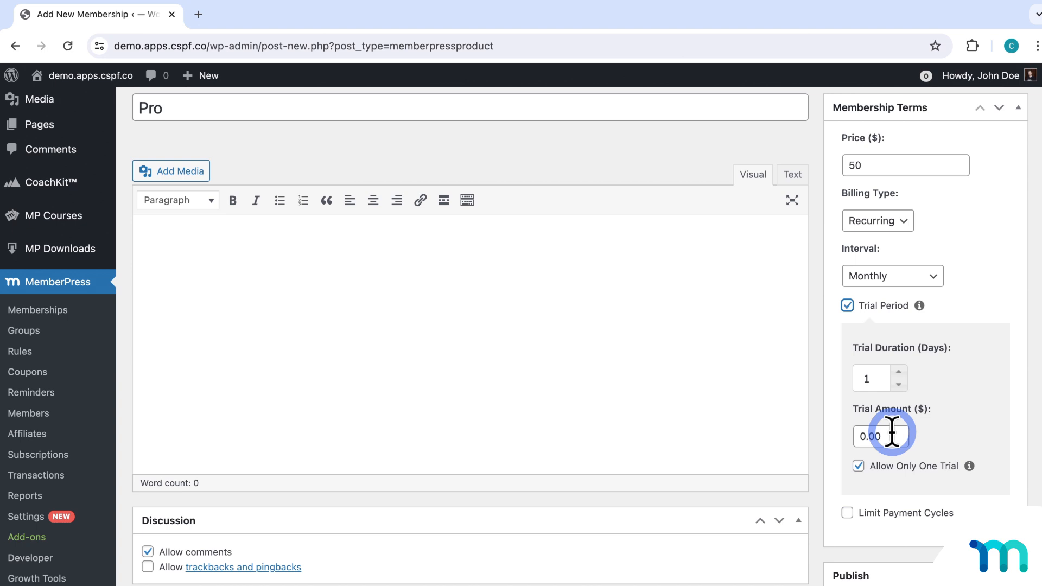
left_click(856, 379)
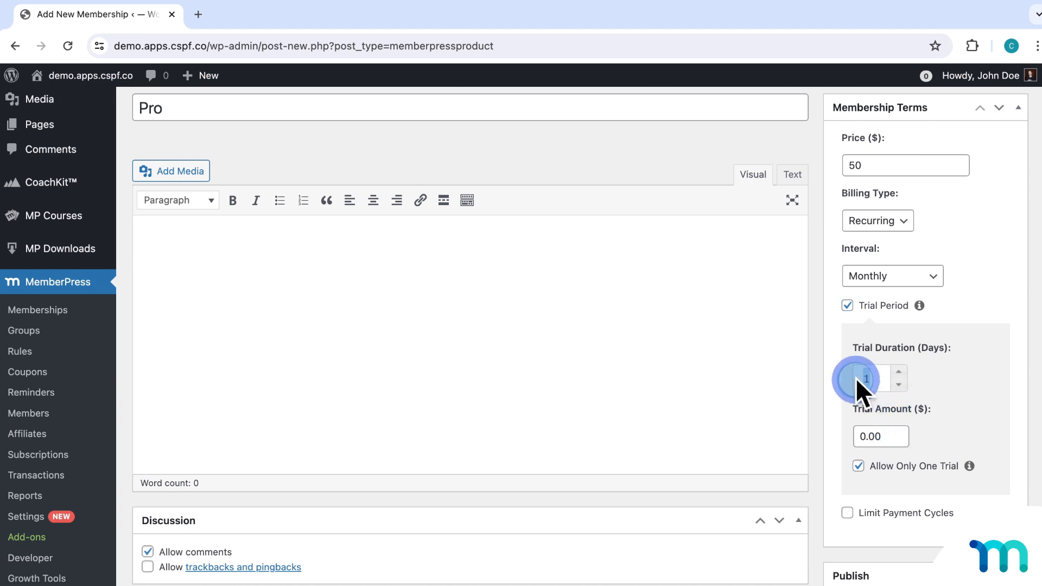
type("30")
left_click_drag(883, 380, 859, 379)
type("60")
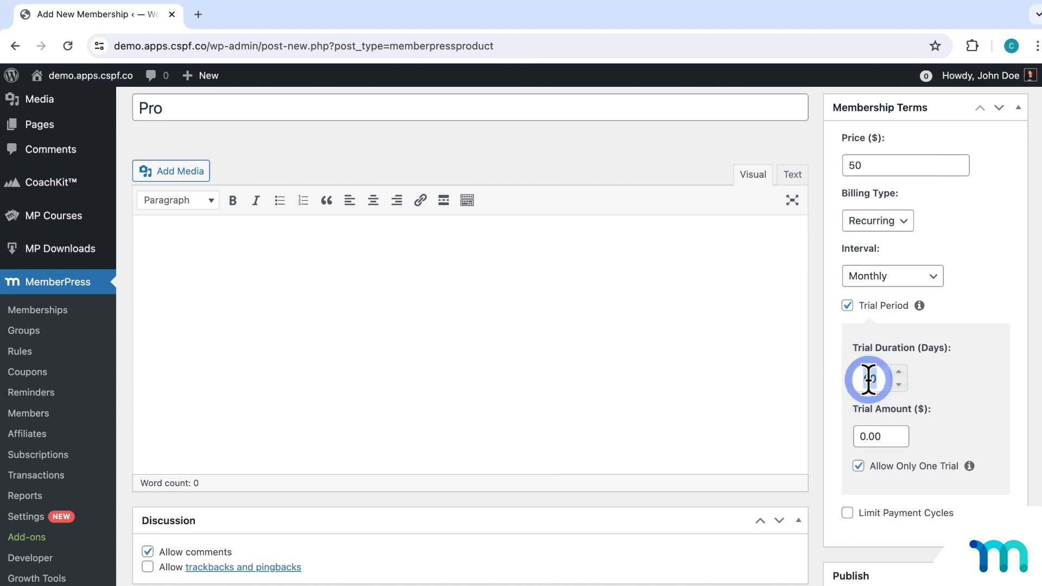
type("365")
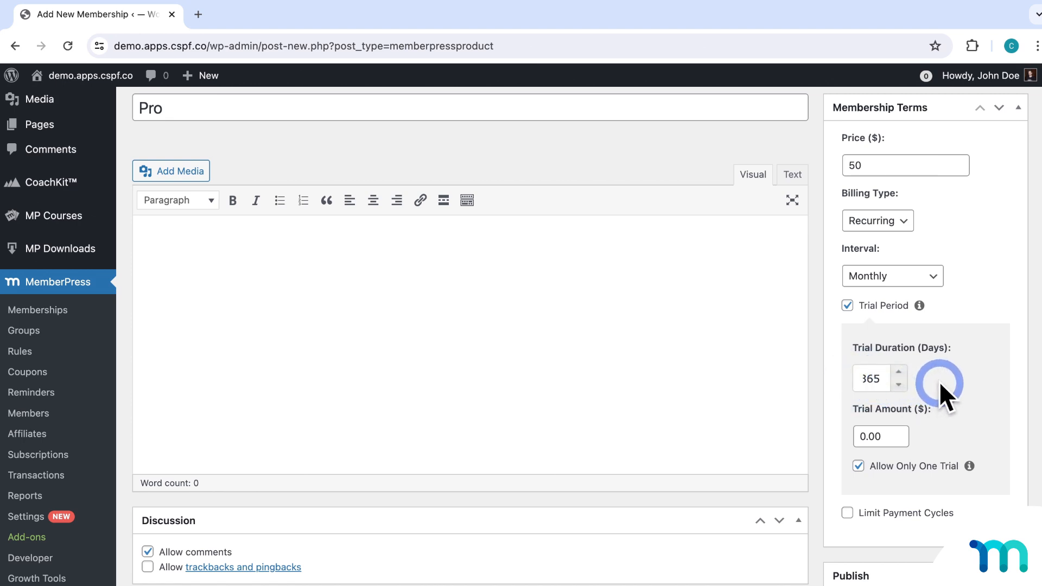
key("BackSpace")
key("BackSpace")
key("BackSpace")
type("30")
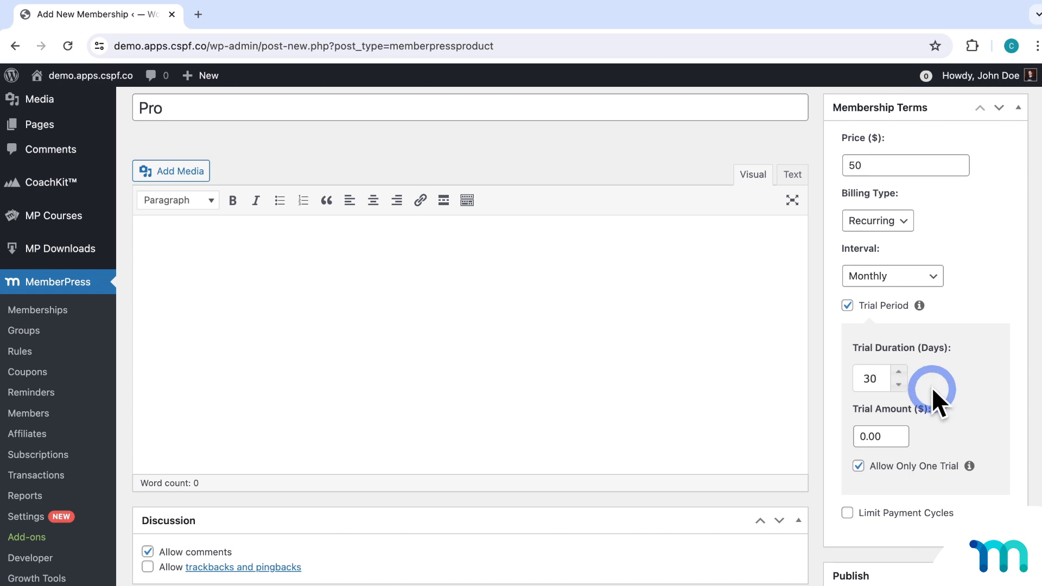
double_click(860, 434)
type("14.99")
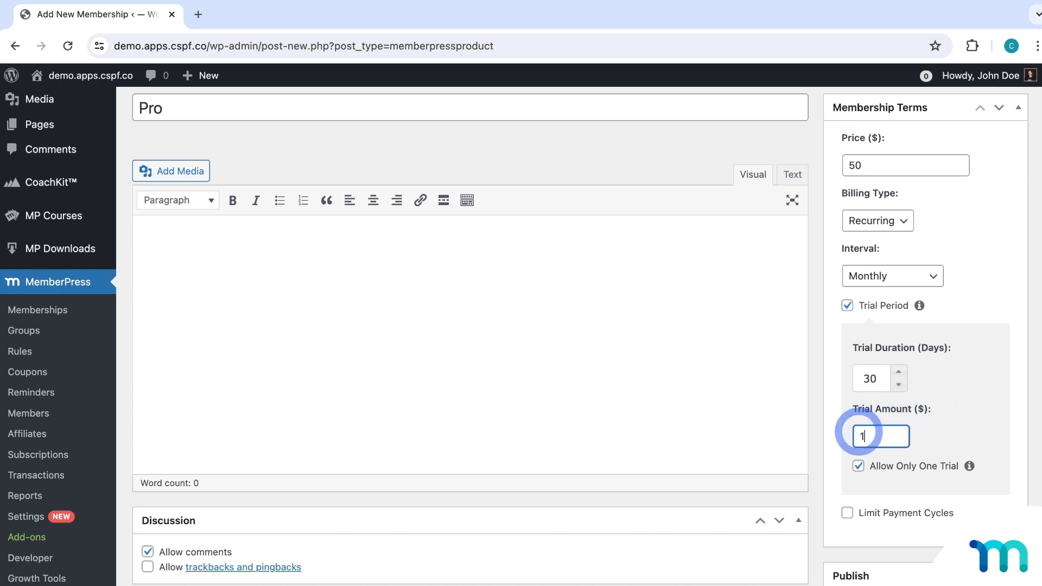
left_click(939, 429)
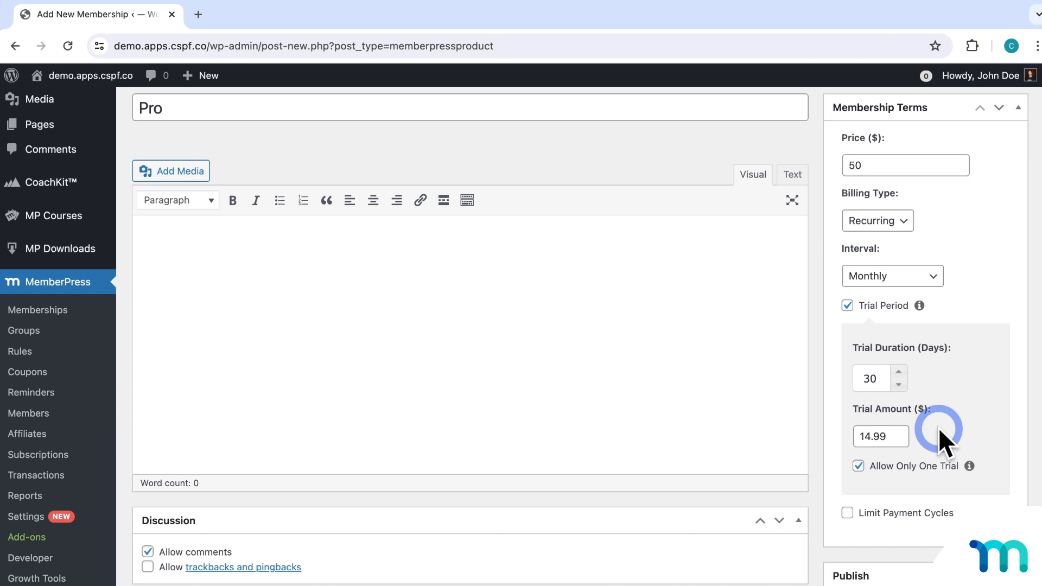
Change the trial to 7 days at 0.00, keeping Allow Only One Trial checked.
double_click(875, 378)
type("7")
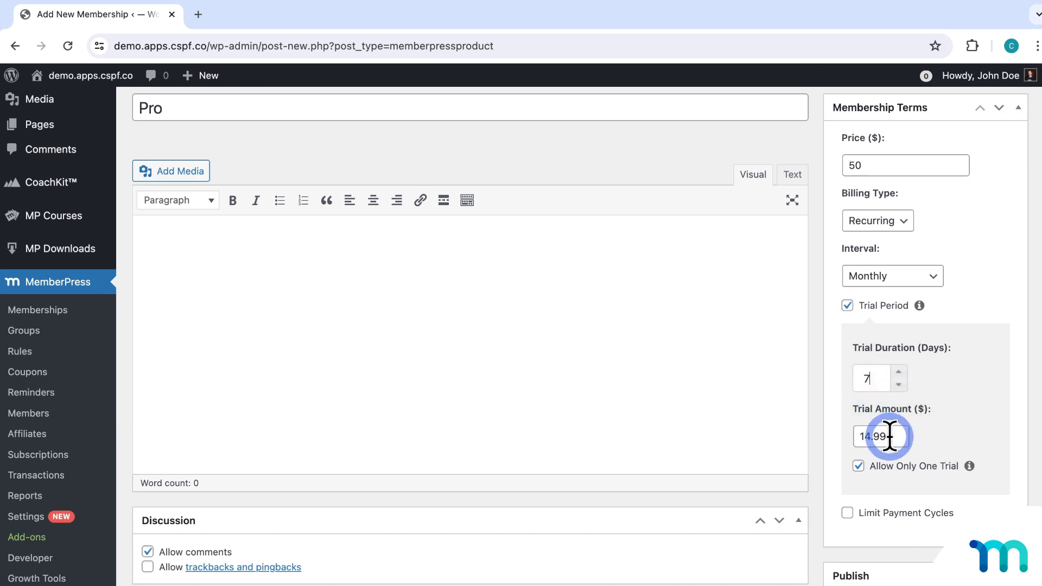
left_click_drag(890, 436, 854, 433)
type("0")
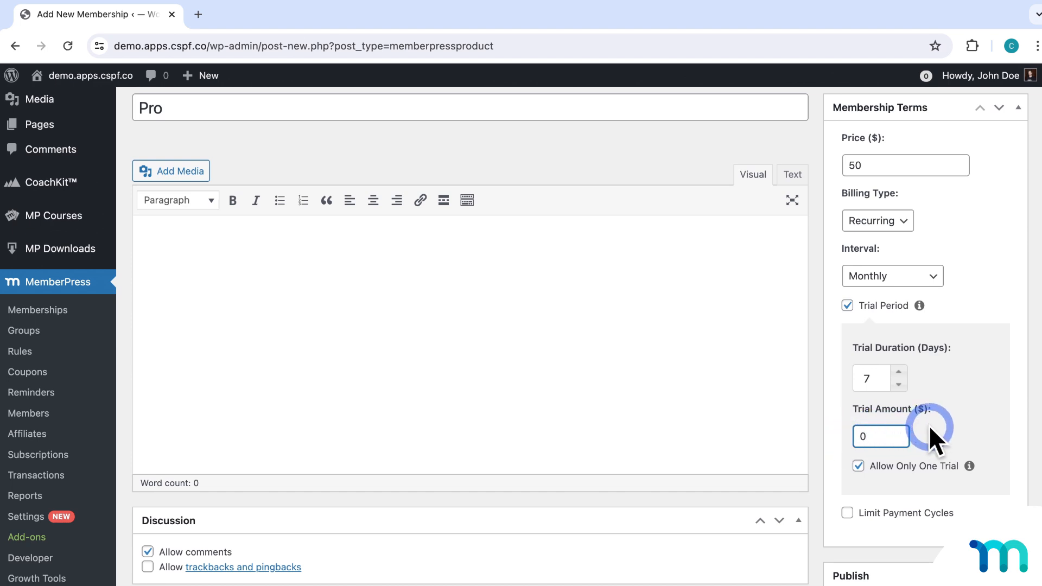
left_click(958, 426)
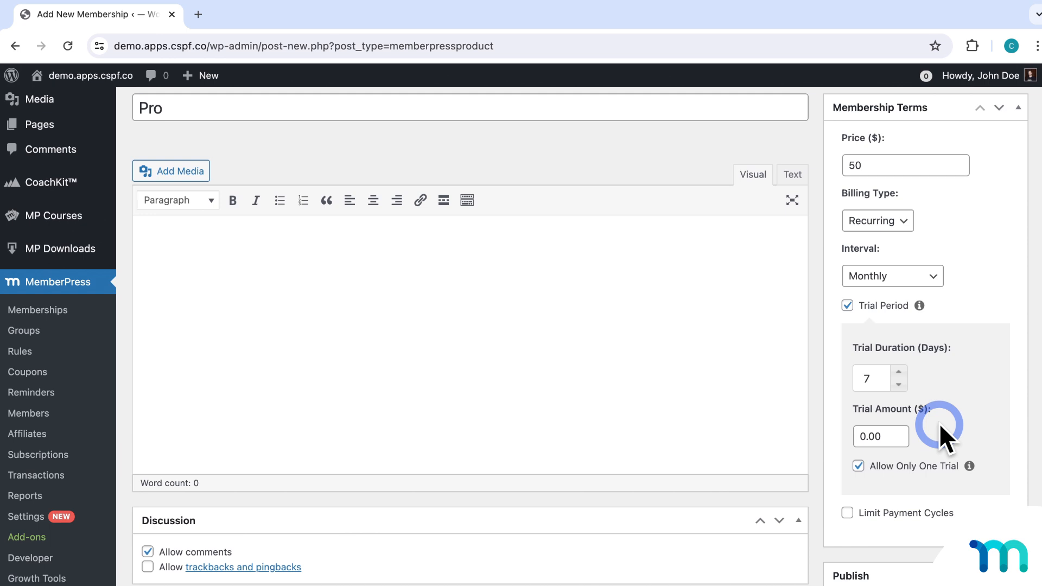
left_click(877, 378)
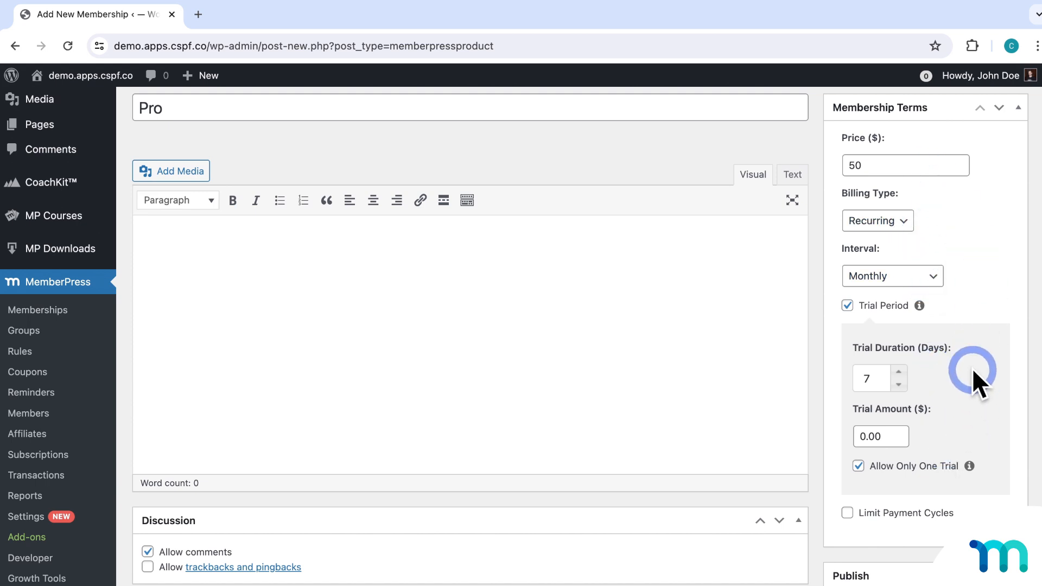
scroll(972, 368, "down", 5)
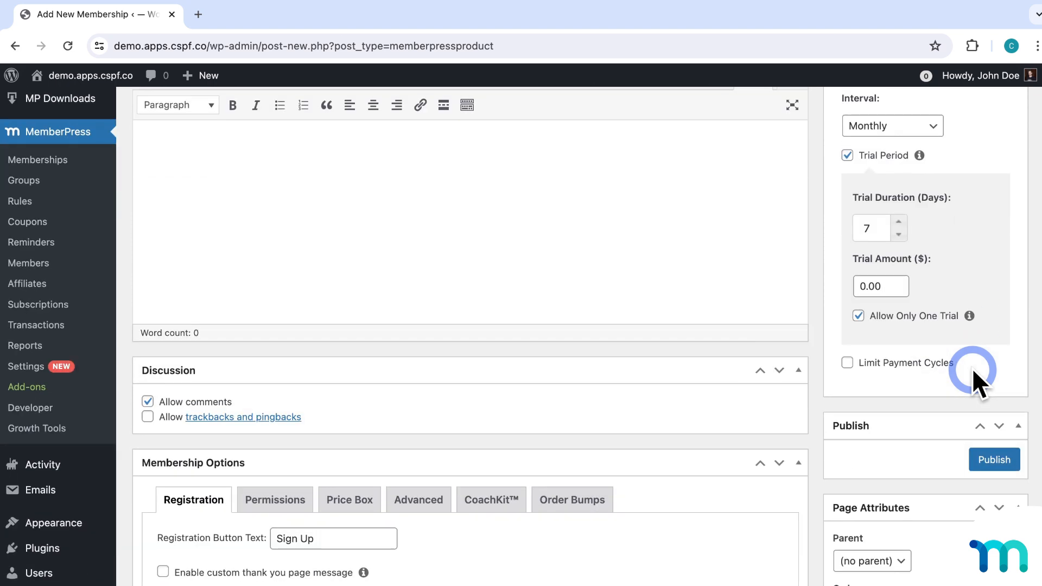
Publish Pro and preview its registration page privately: 1 Week free, then $50 / Month.
left_click(991, 458)
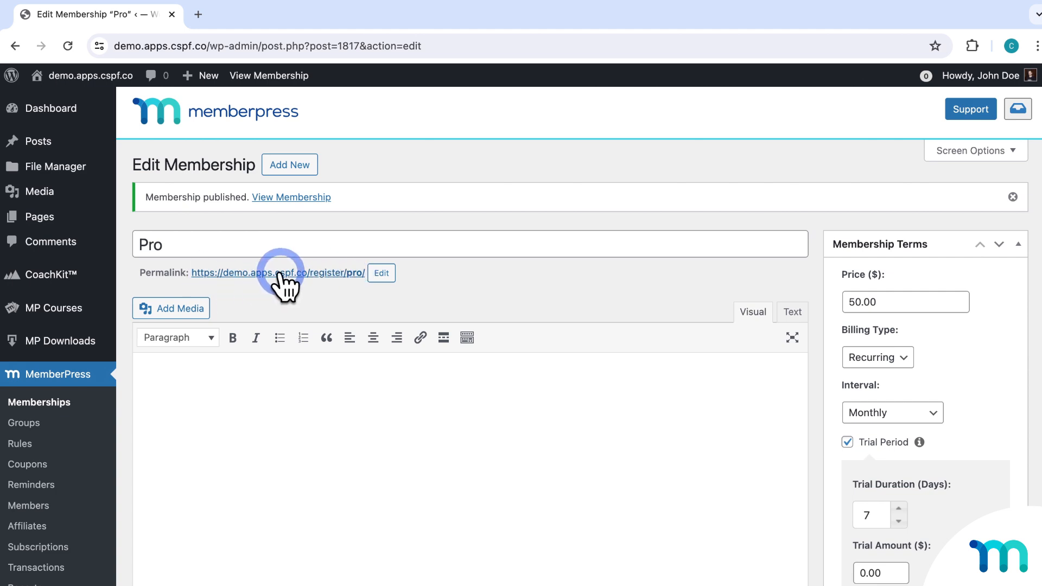
right_click(344, 270)
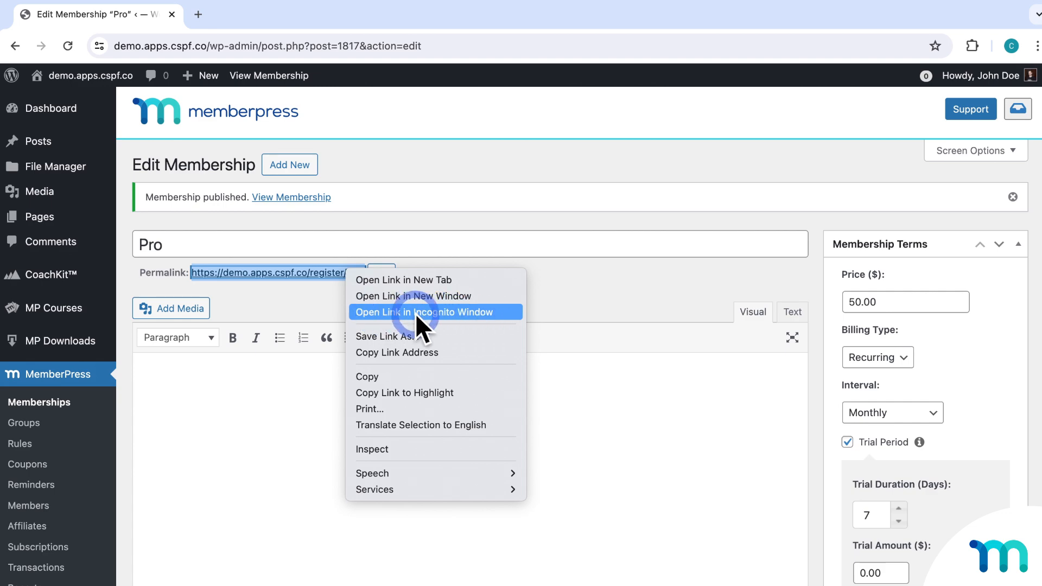
left_click(475, 314)
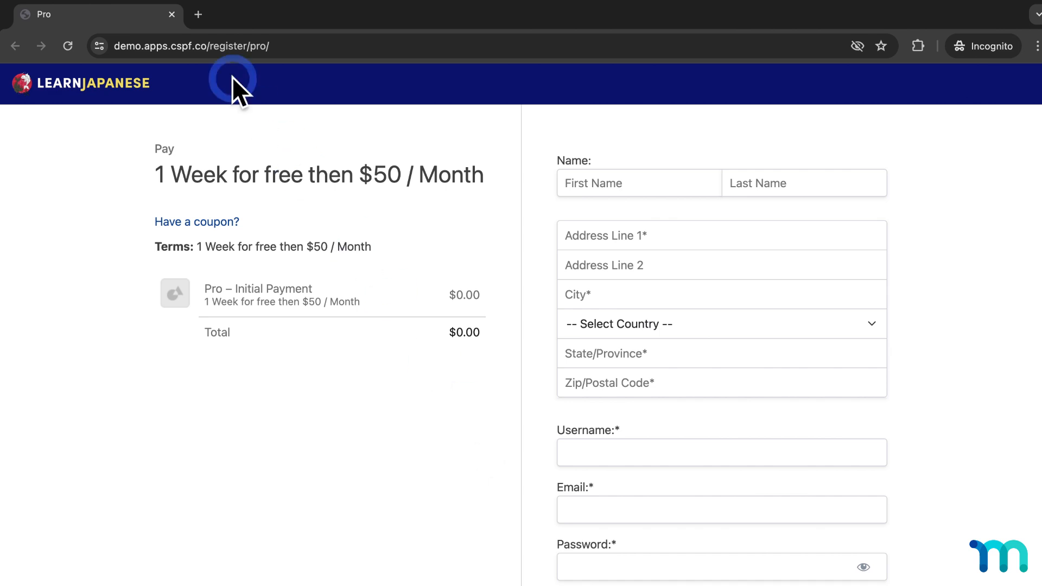
left_click(172, 15)
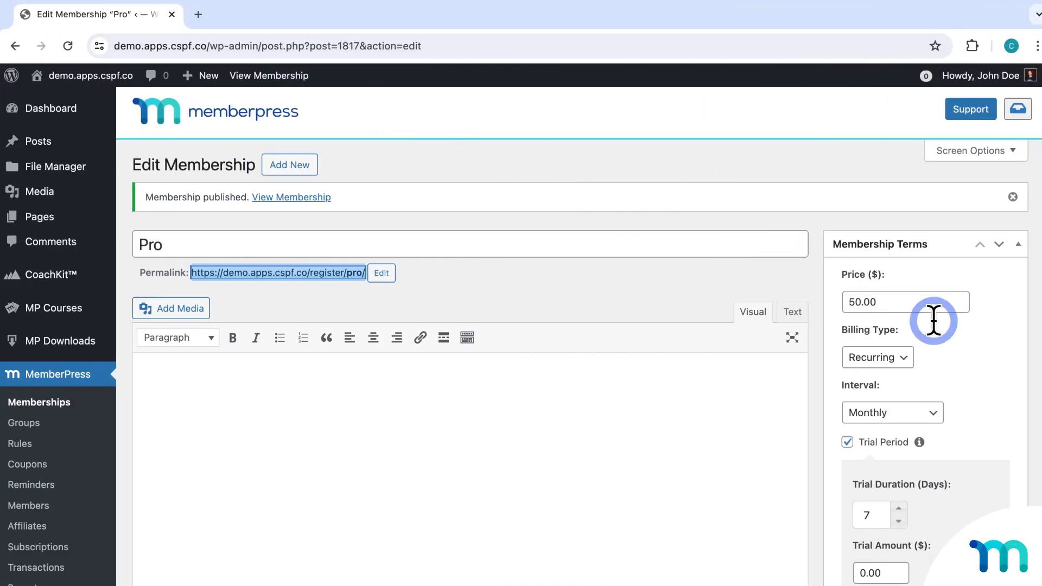
left_click(1016, 359)
Change the Pro trial to 30 days at 14.99 and update the membership.
scroll(1013, 358, "down", 4)
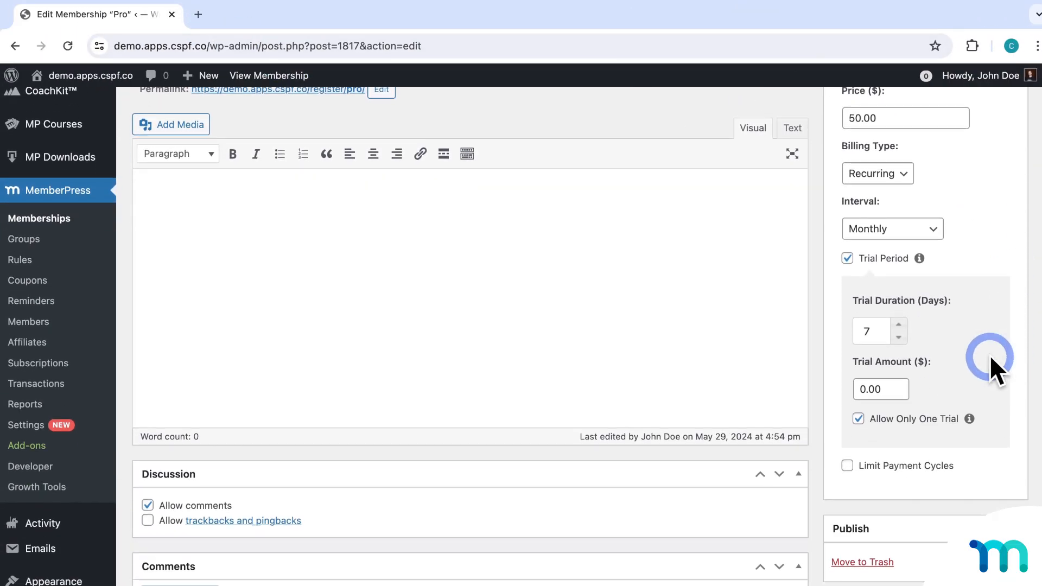
scroll(989, 356, "down", 1)
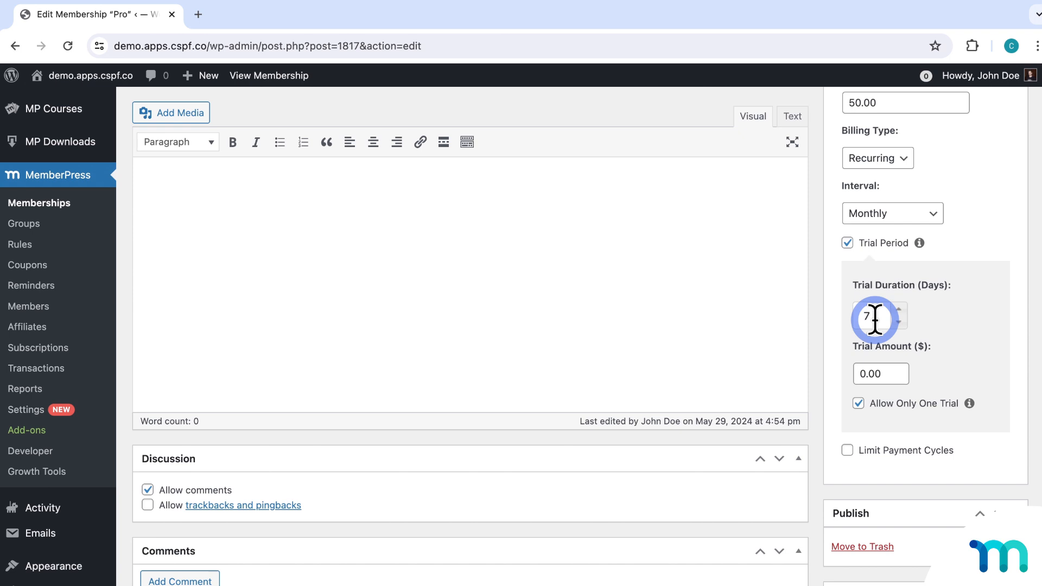
double_click(874, 316)
type("30")
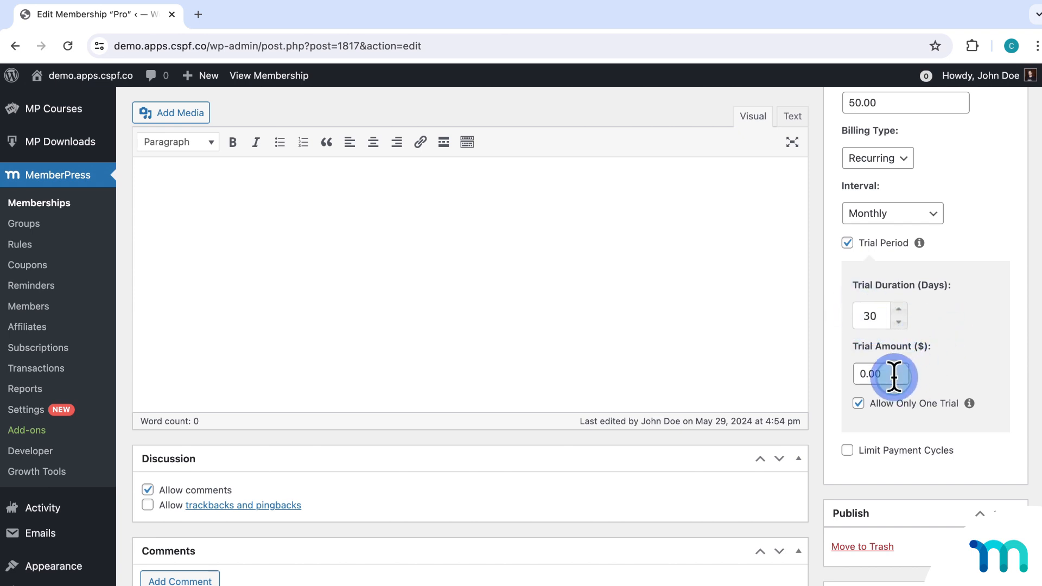
left_click_drag(893, 373, 855, 373)
type("14.99")
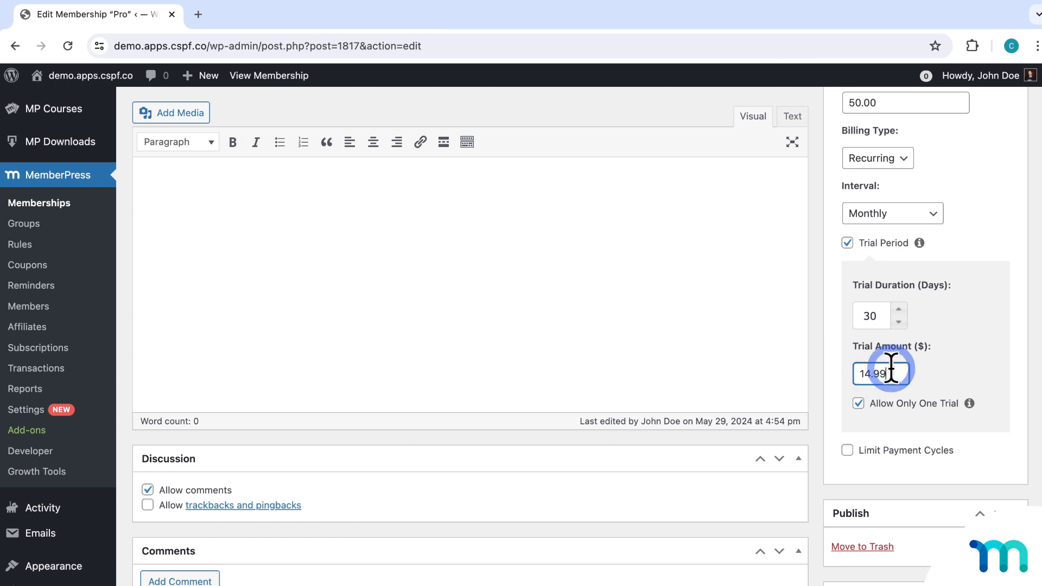
left_click(940, 355)
left_click(998, 540)
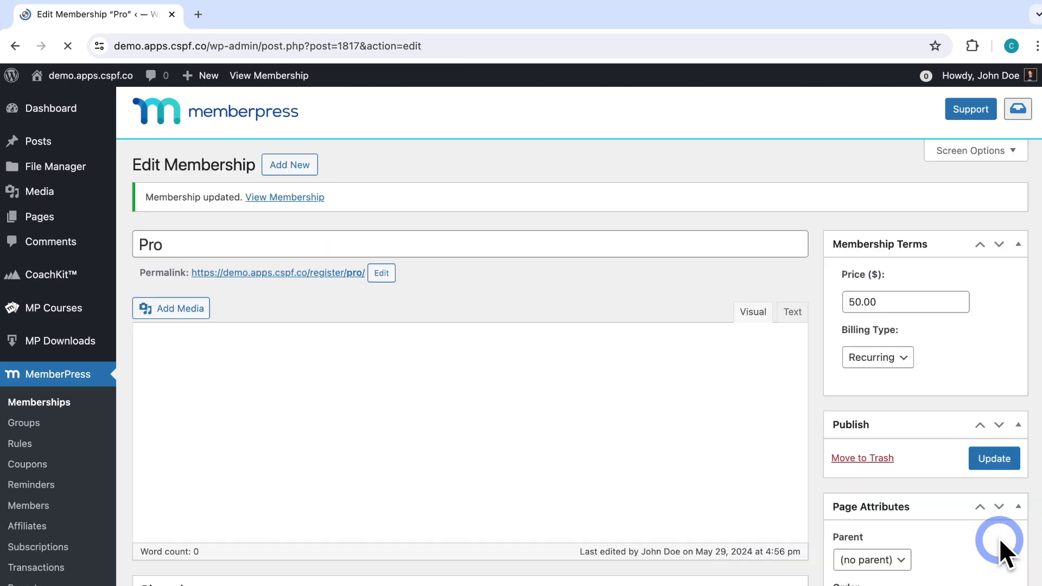
right_click(351, 272)
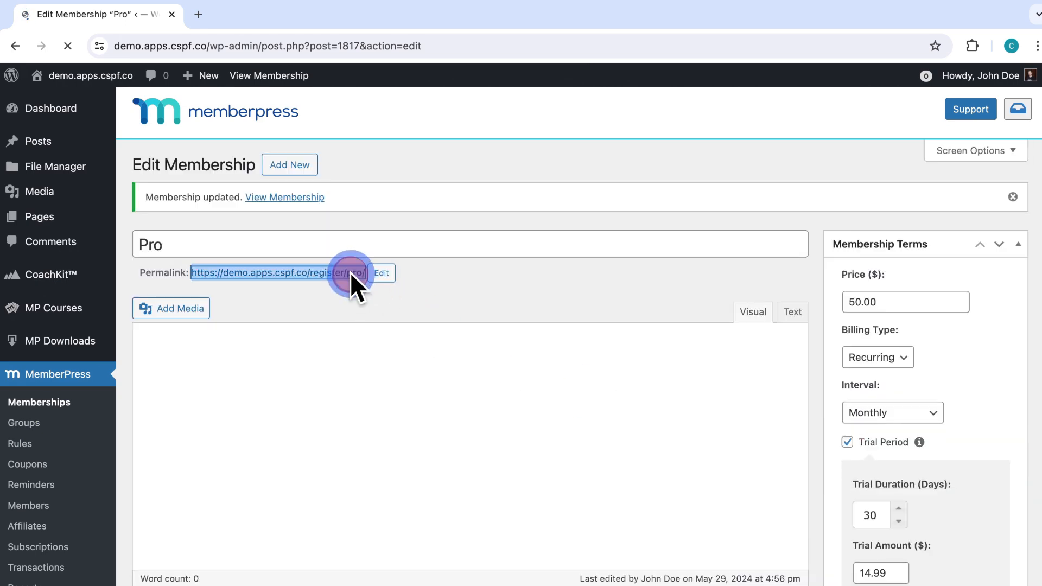
left_click(405, 314)
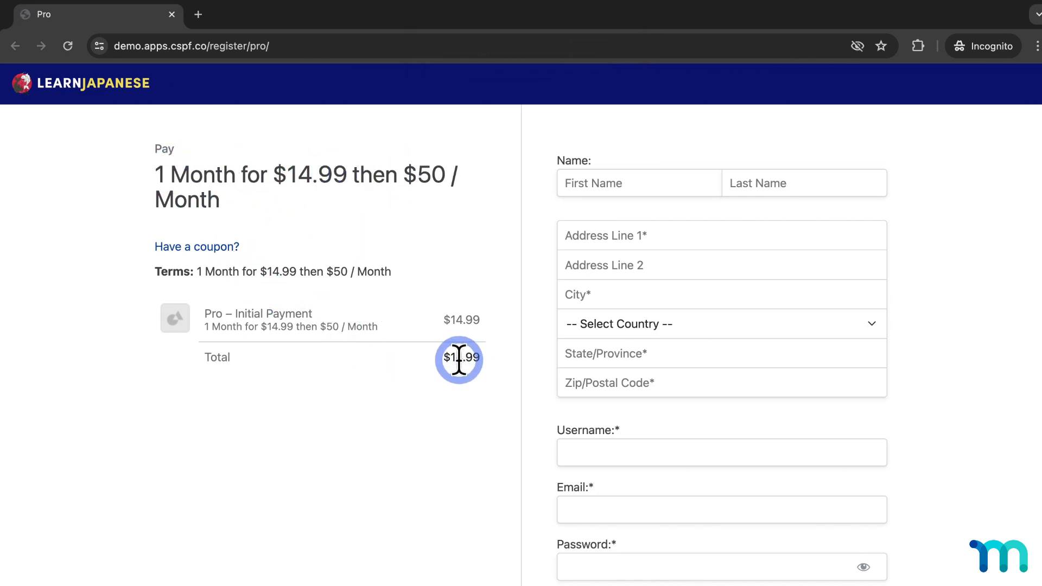
left_click_drag(450, 357, 496, 380)
left_click(496, 377)
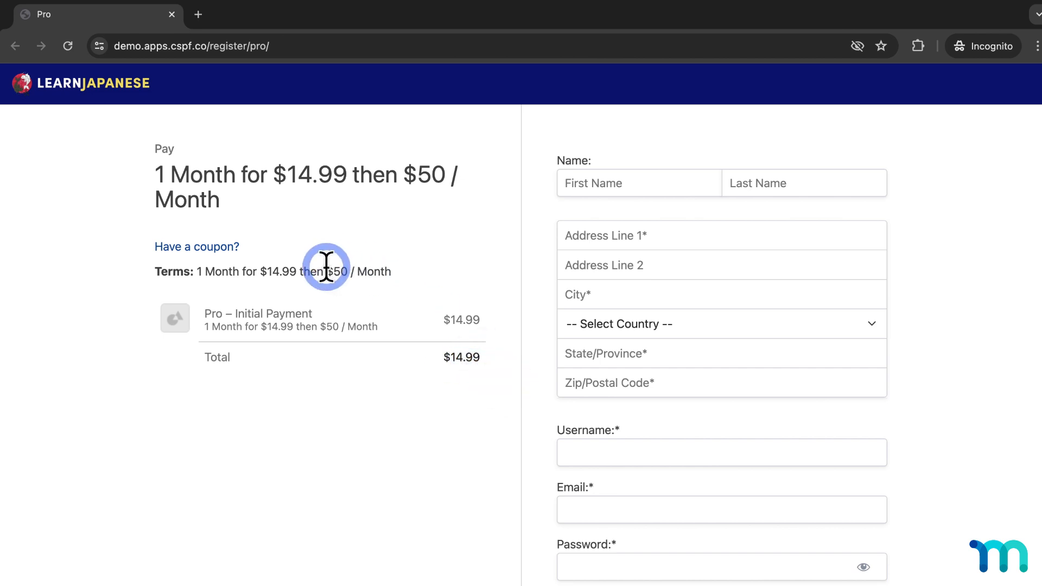
left_click_drag(326, 268, 394, 269)
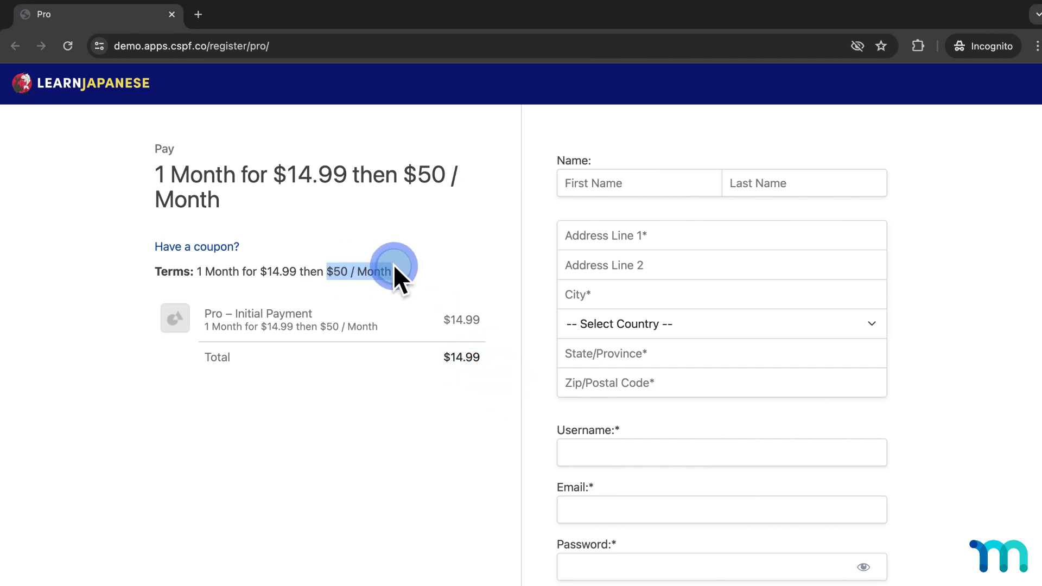
left_click(428, 274)
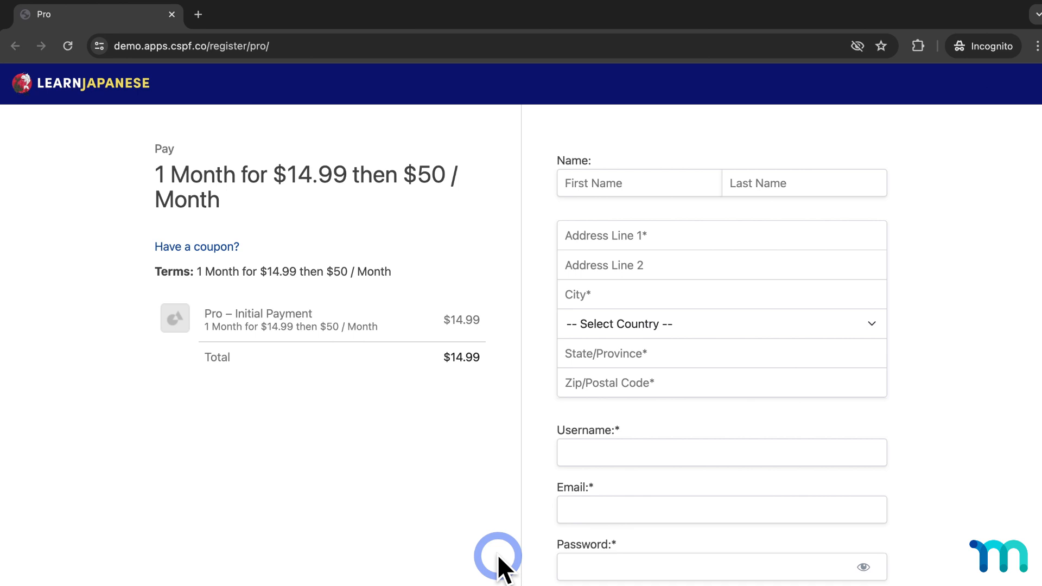
left_click(173, 15)
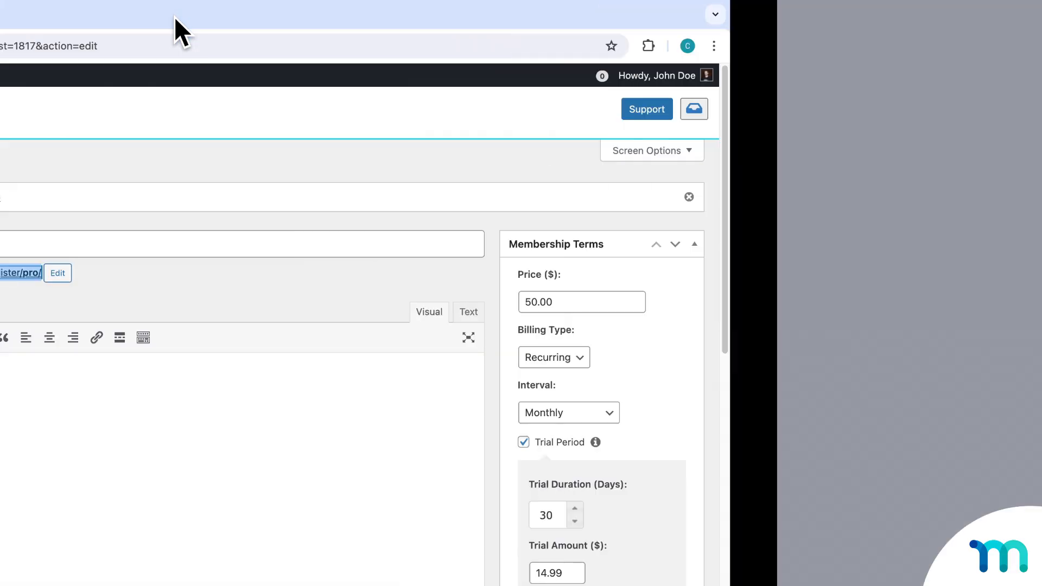
left_click(695, 278)
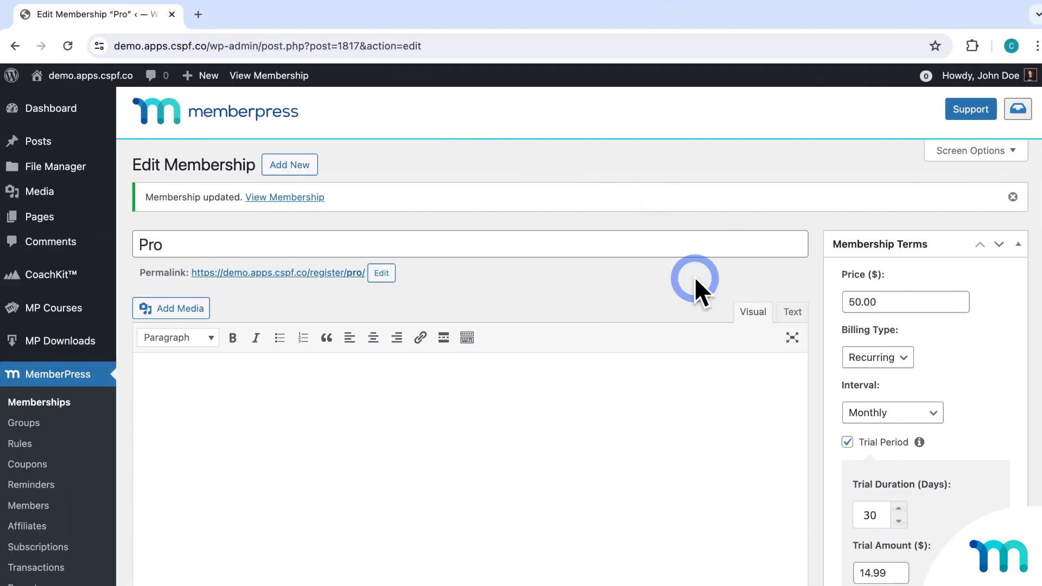
scroll(991, 313, "down", 1)
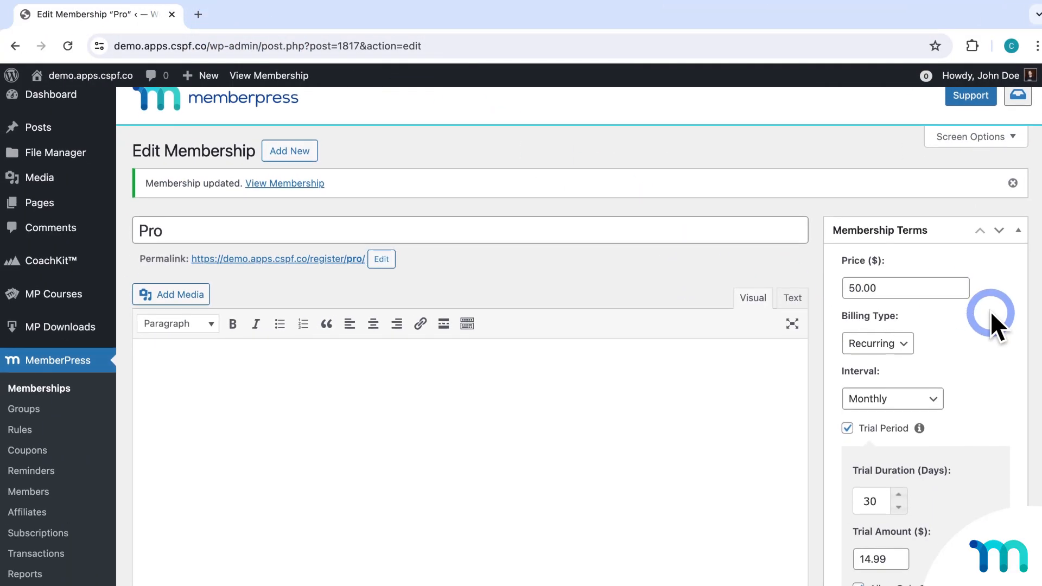
scroll(991, 311, "down", 4)
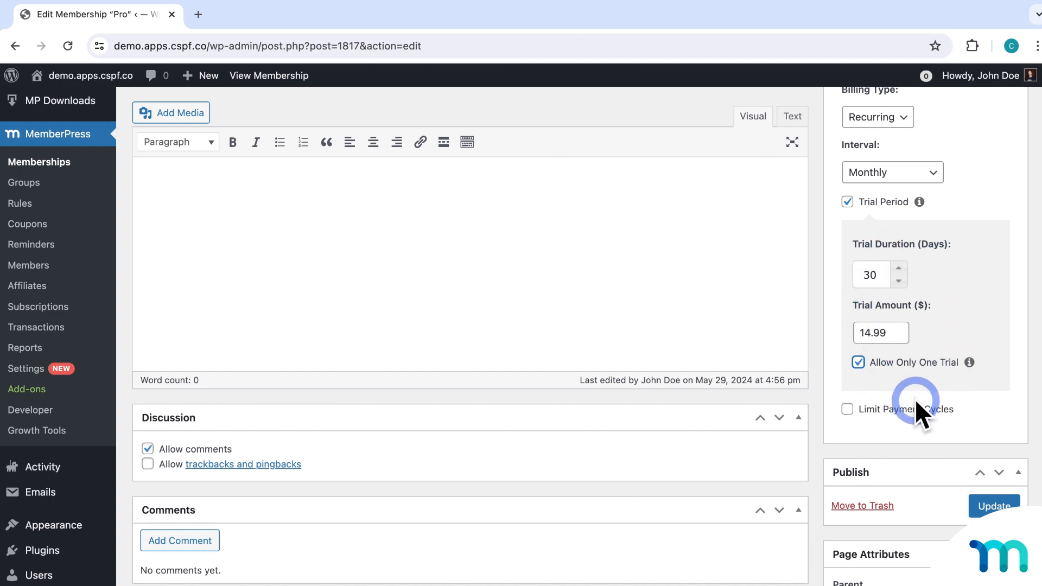
Turn on Limit Payment Cycles and set Max # of Payments to 2.
scroll(915, 399, "down", 3)
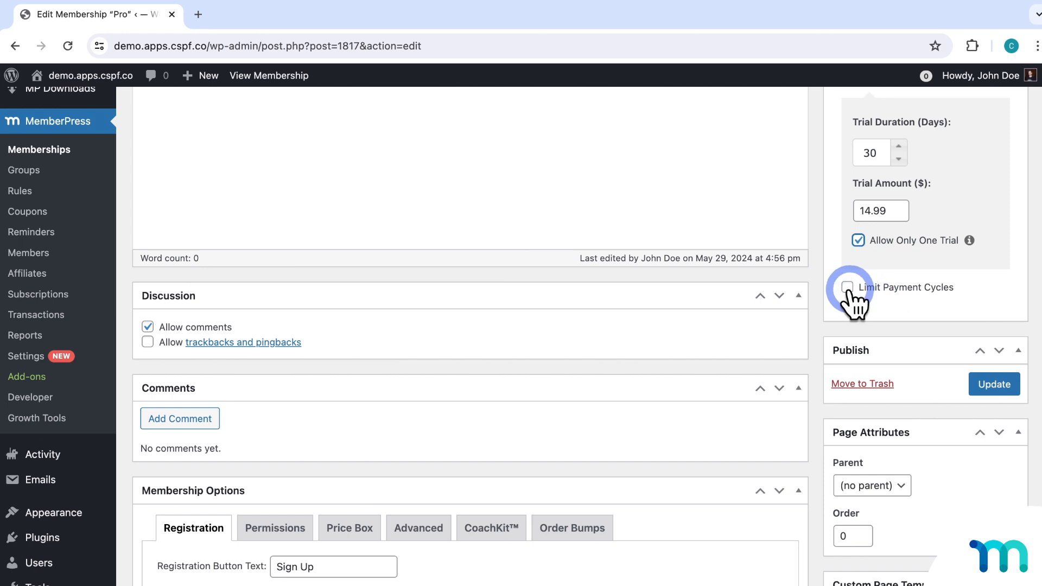
left_click(847, 288)
scroll(850, 292, "down", 1)
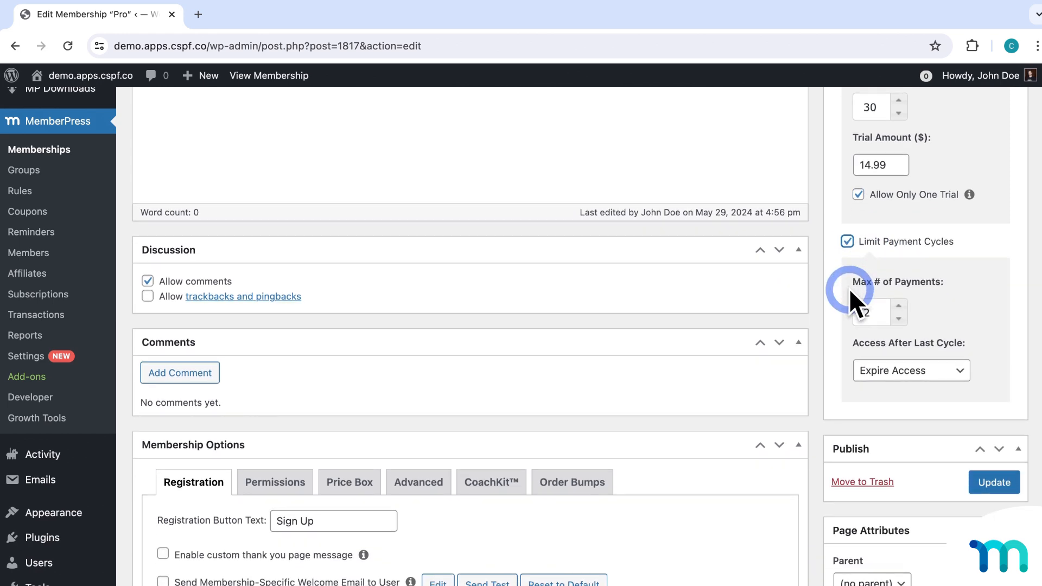
scroll(879, 271, "down", 2)
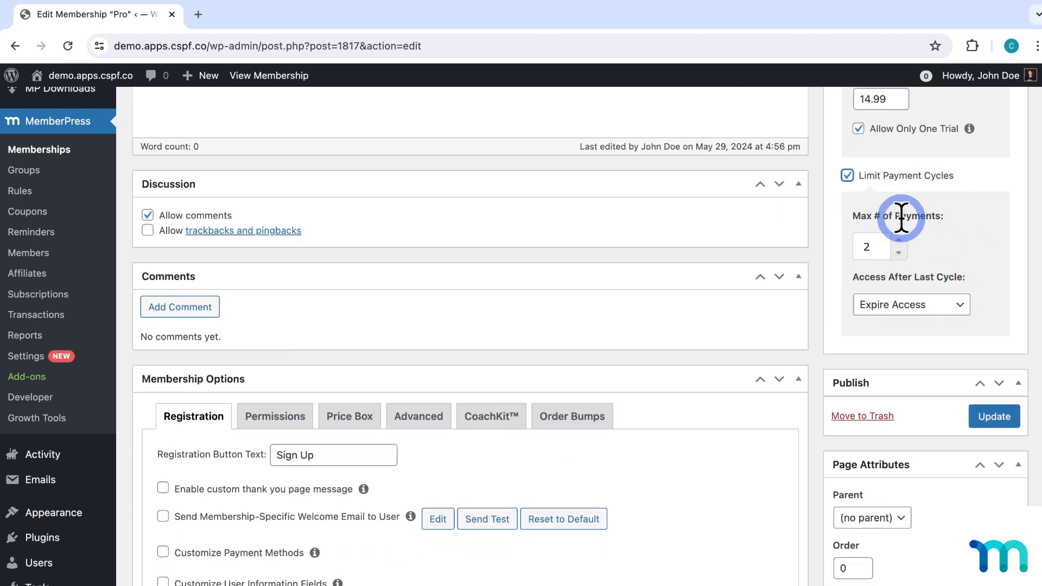
left_click(929, 242)
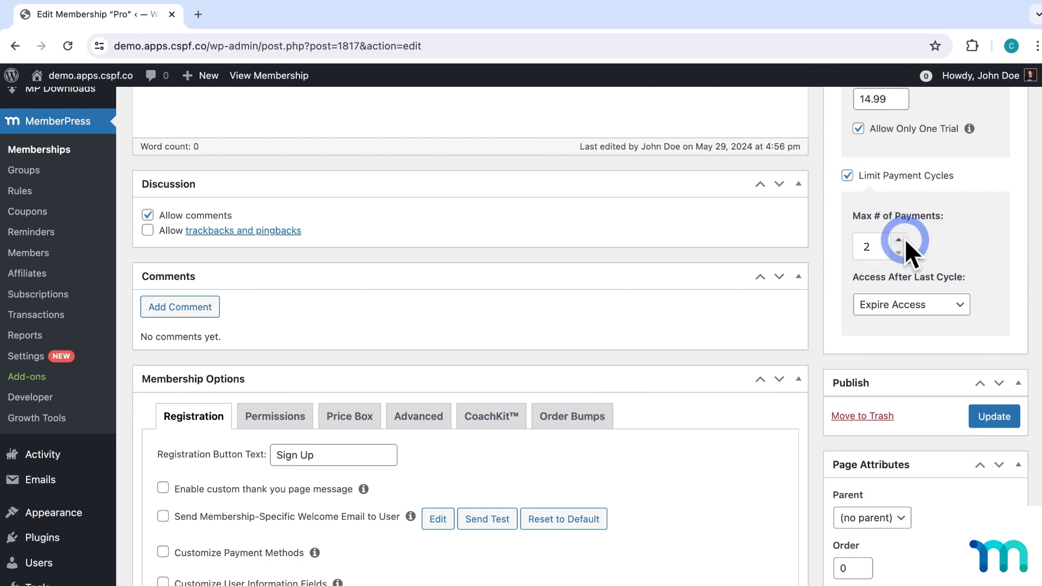
left_click(903, 240)
left_click(903, 240)
left_click(903, 240)
left_click(903, 238)
left_click(901, 253)
left_click(901, 253)
left_click(901, 252)
left_click(901, 253)
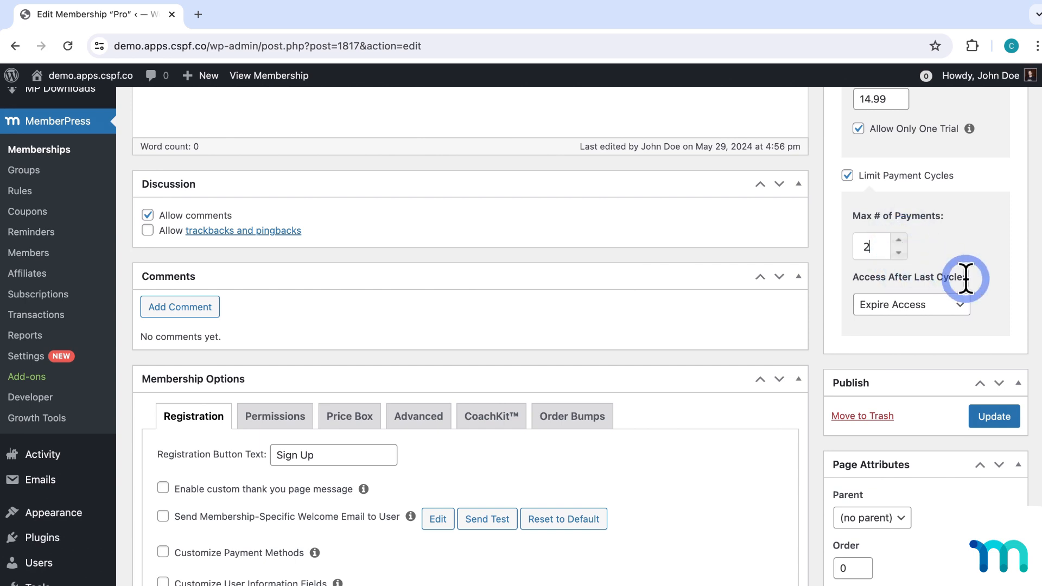
left_click(968, 309)
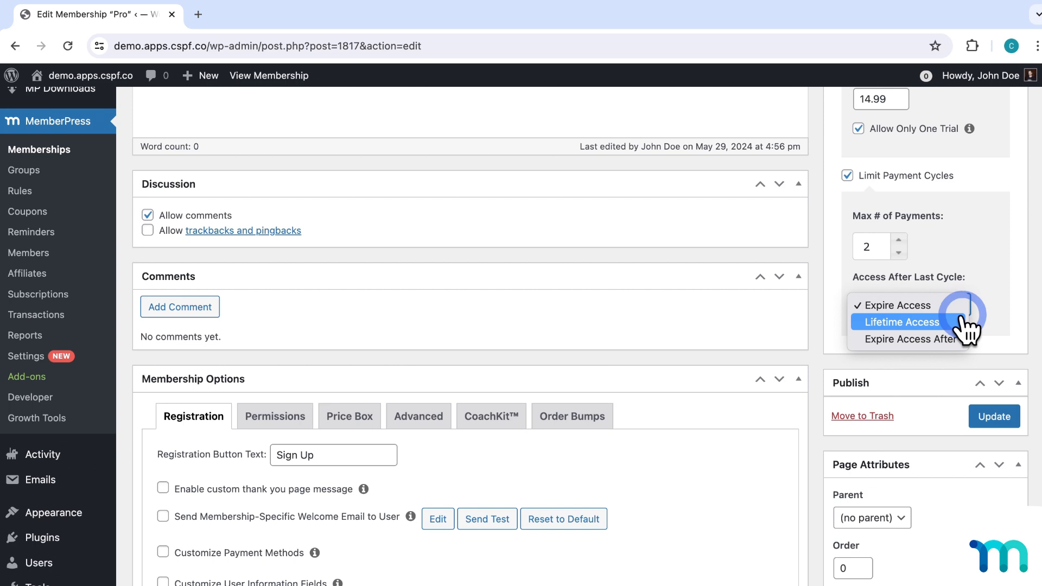
left_click(996, 275)
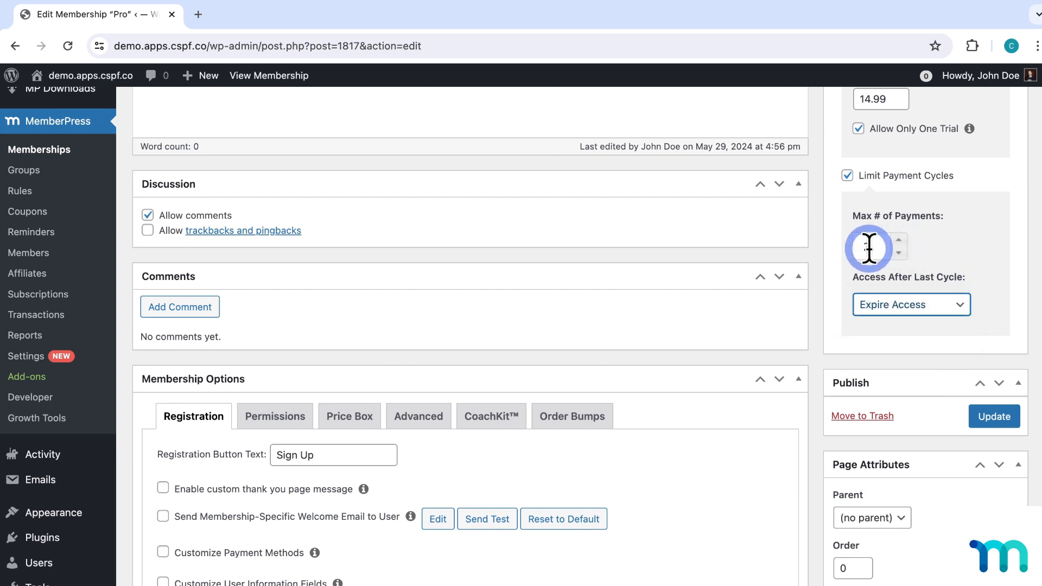
left_click(899, 241)
left_click(900, 241)
left_click(900, 241)
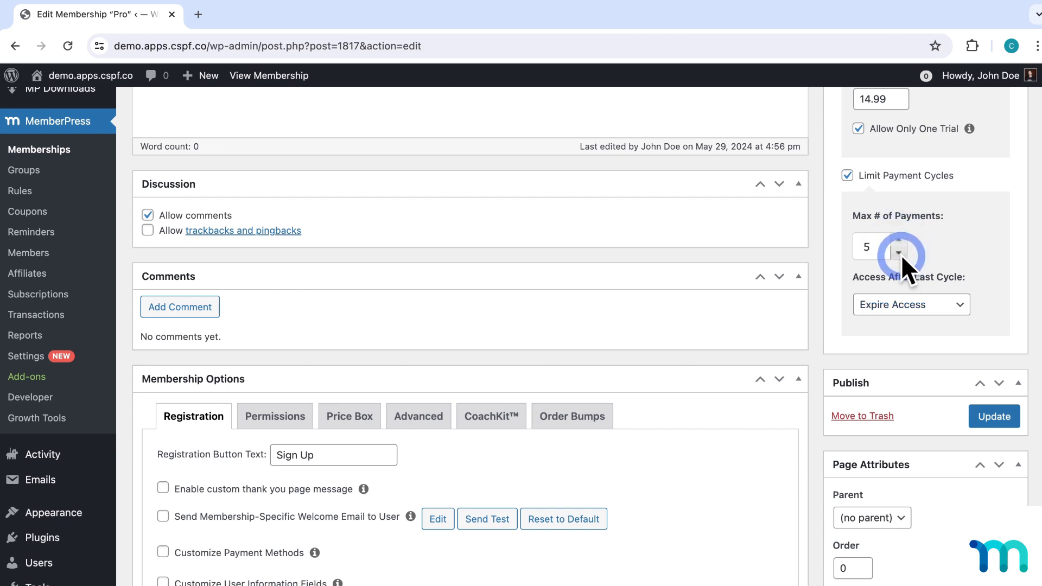
left_click(900, 253)
left_click(899, 253)
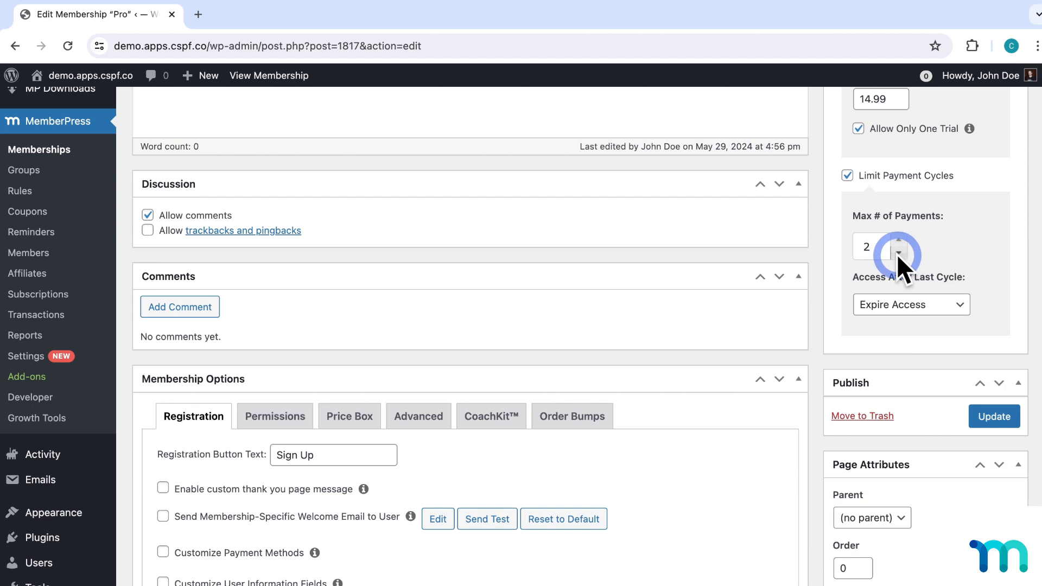
left_click(867, 246)
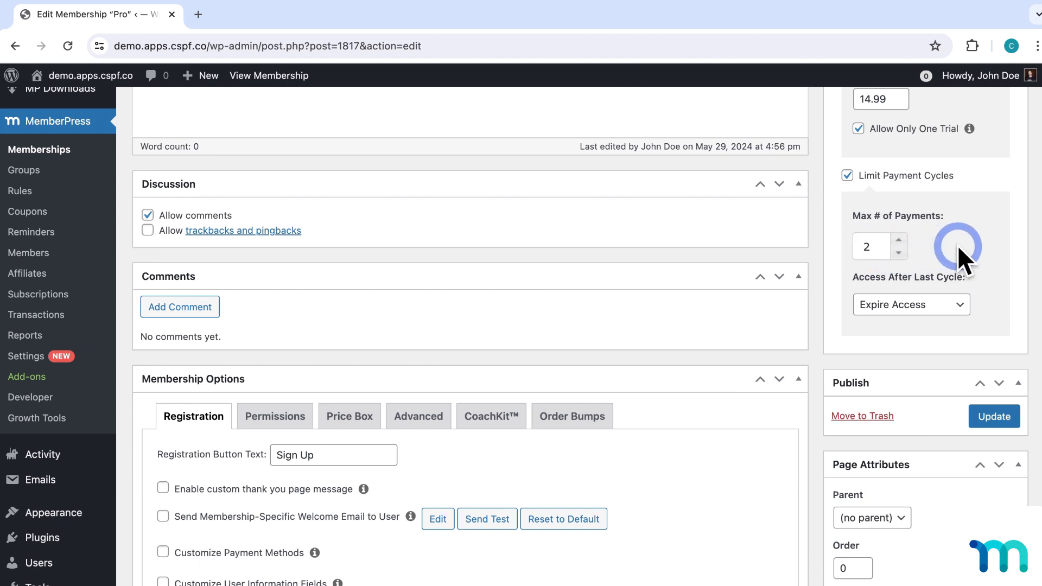
scroll(972, 242, "down", 1)
scroll(985, 229, "down", 1)
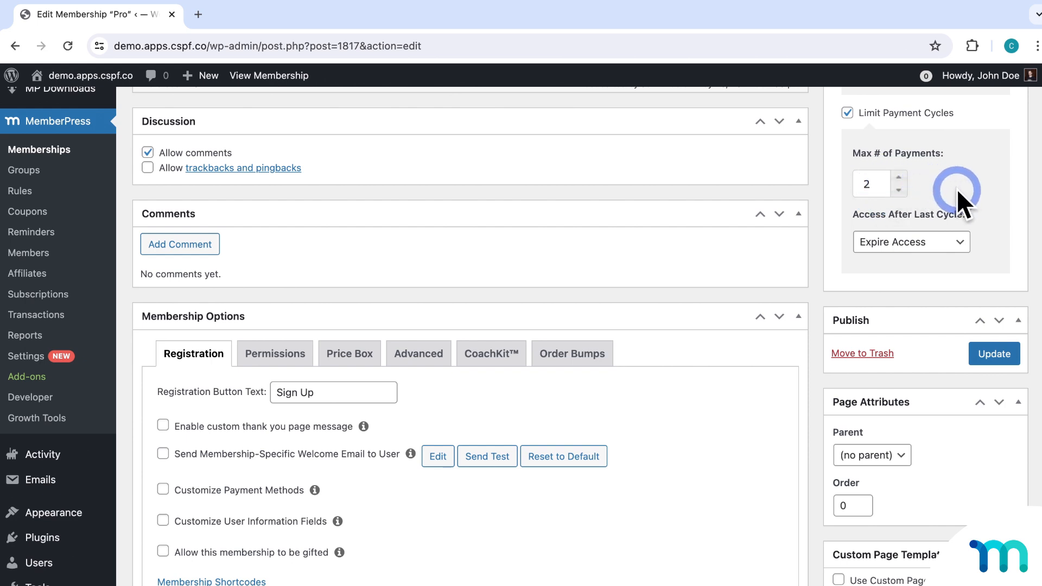
left_click(867, 185)
type("2")
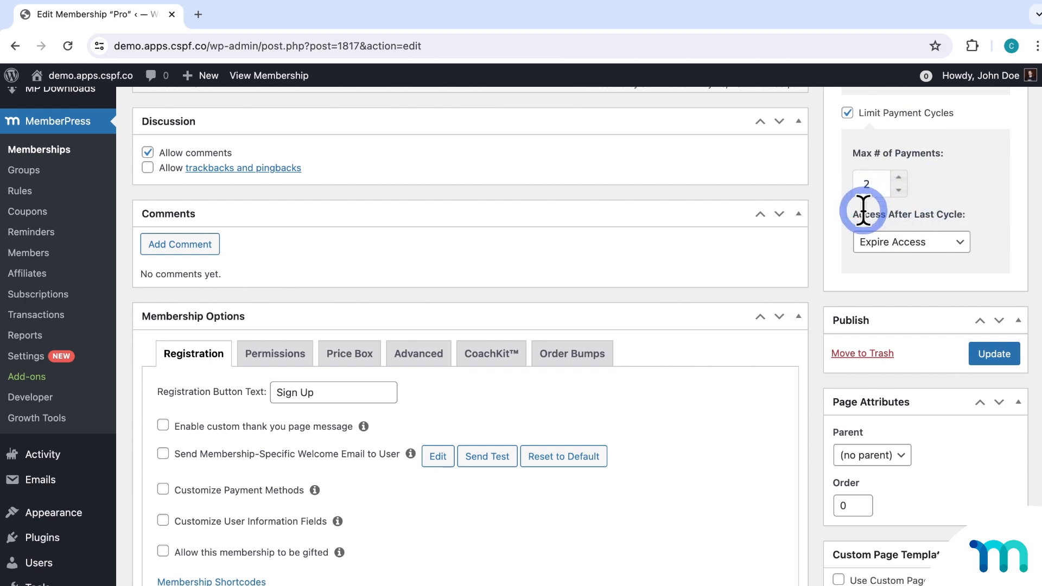
Set access to expire 2 days after the last payment cycle.
left_click(964, 243)
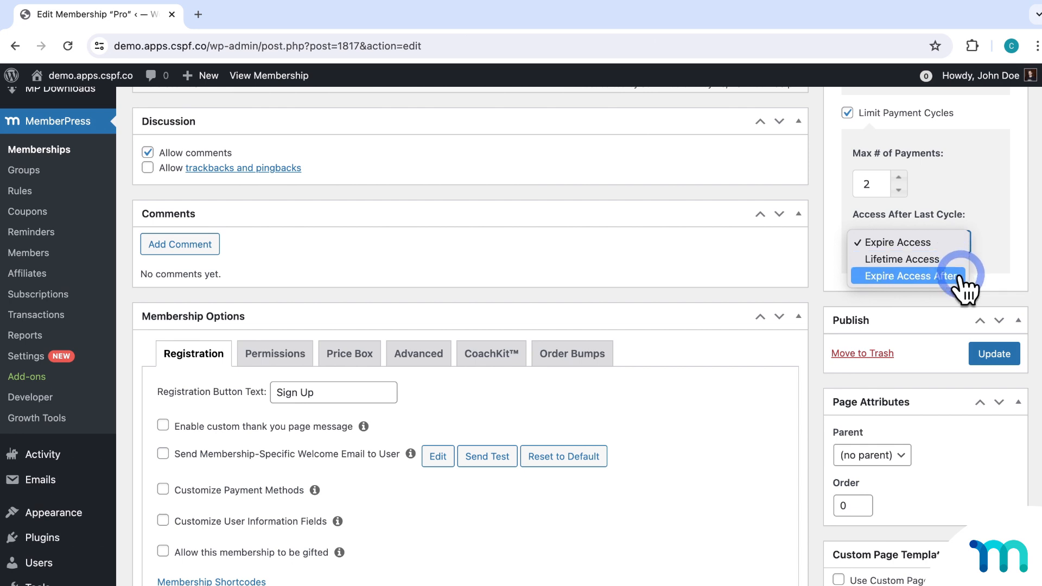
left_click(959, 277)
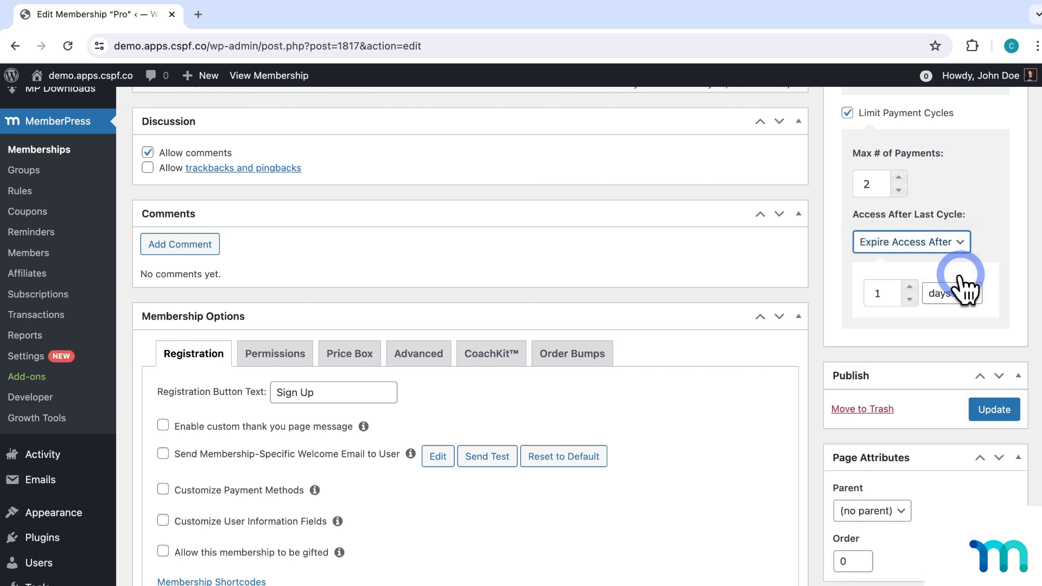
left_click(974, 296)
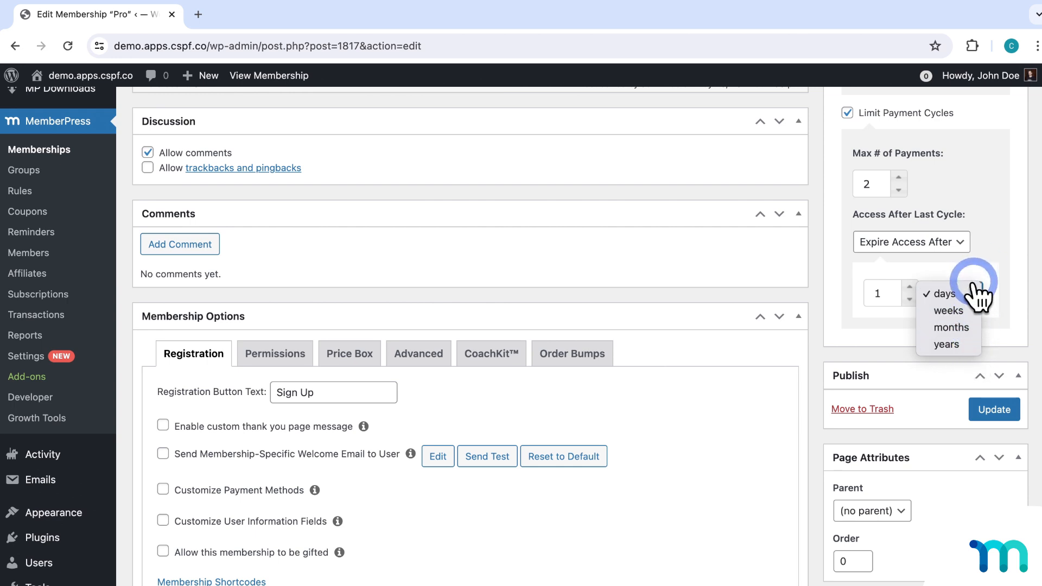
left_click(976, 277)
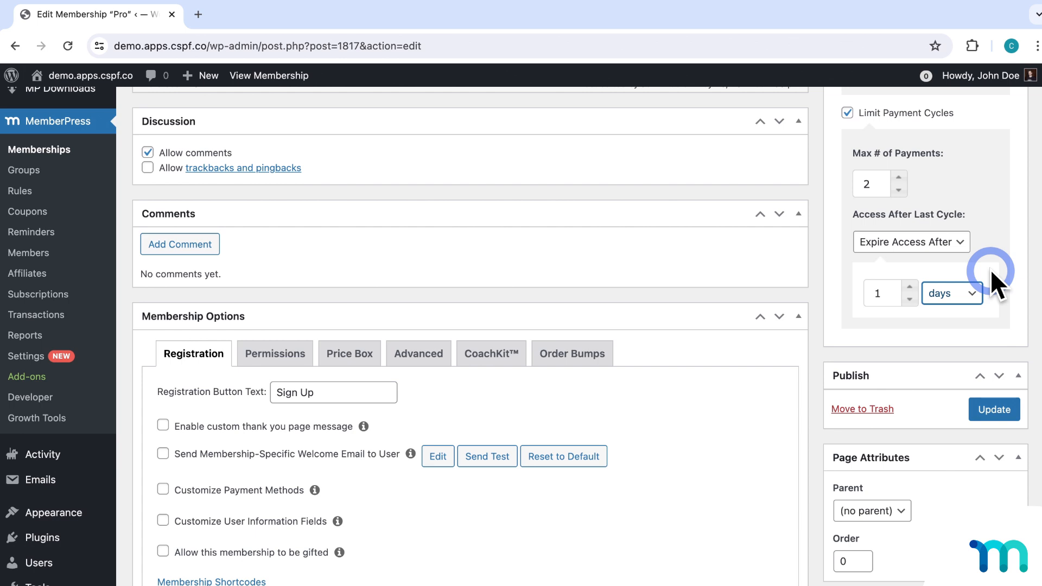
left_click(910, 286)
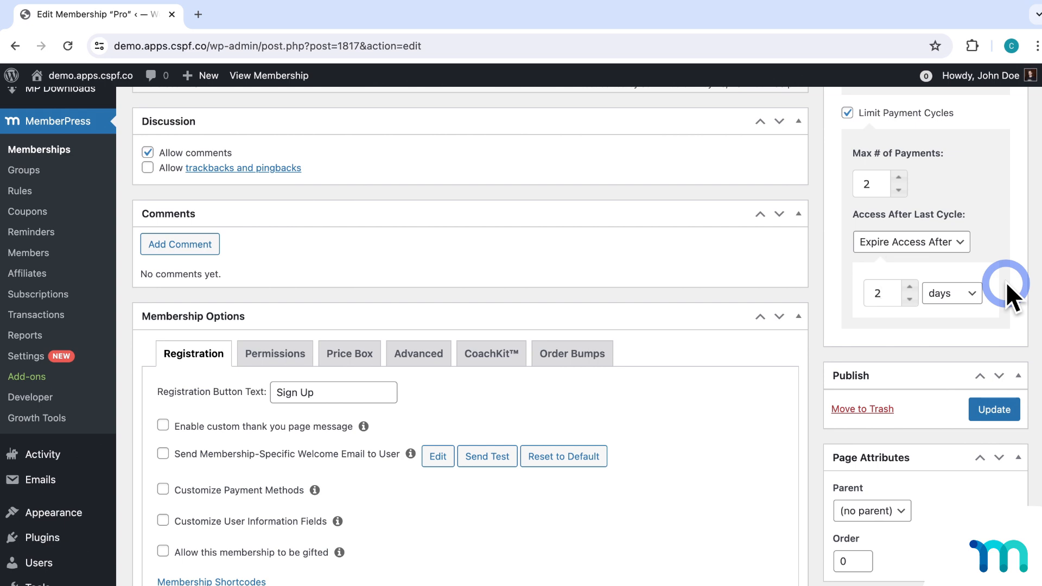
scroll(1005, 281, "up", 1)
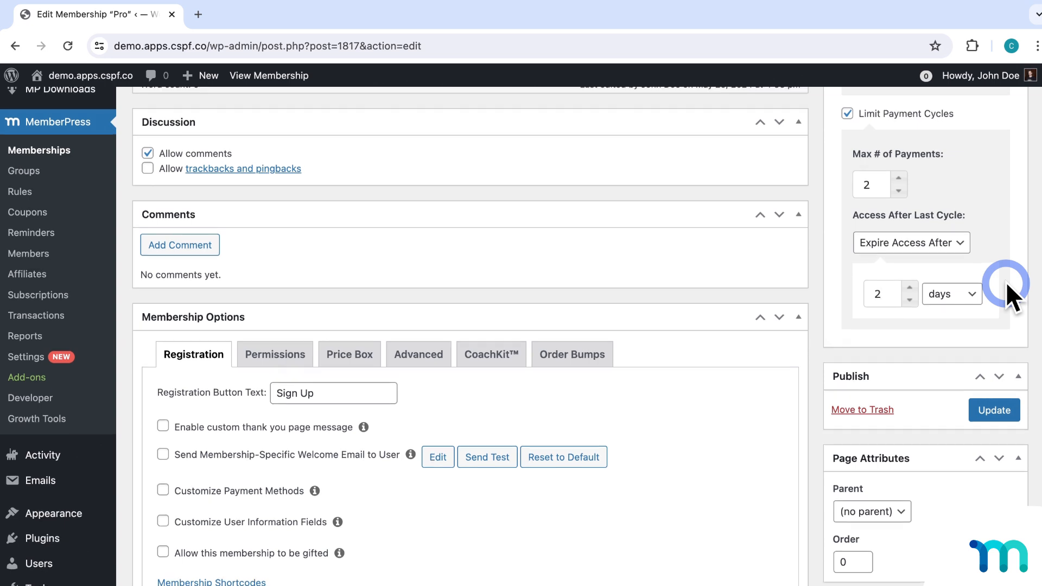
scroll(1005, 282, "up", 6)
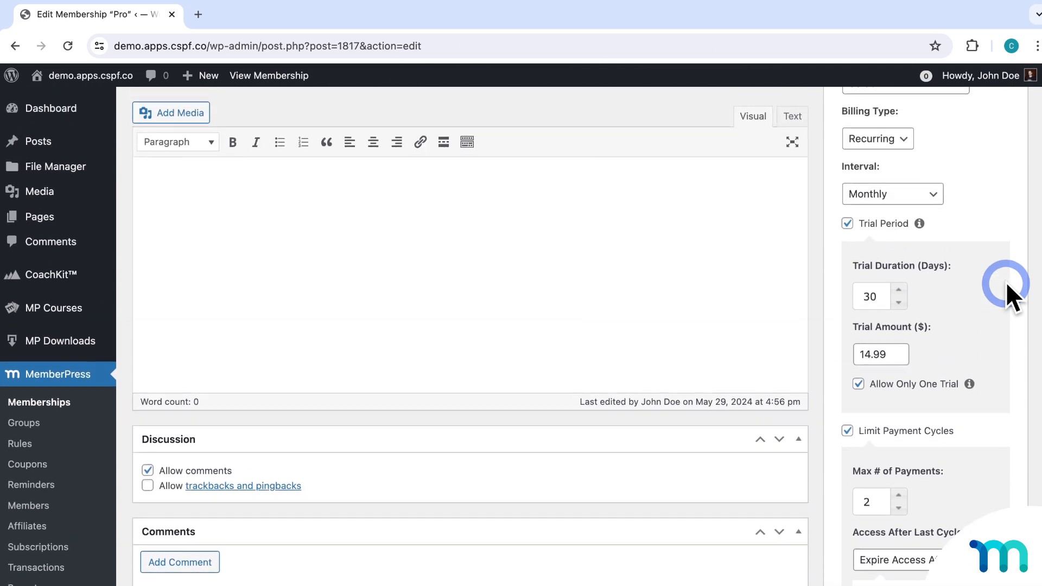
scroll(1005, 282, "up", 2)
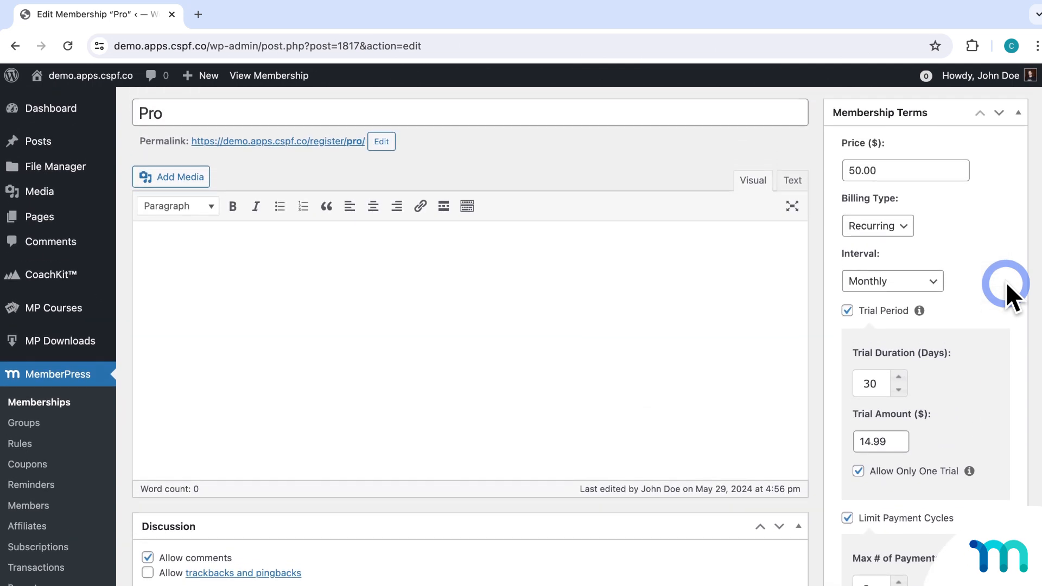
Switch off Pro's trial period and payment-cycle limit, keeping $50 monthly recurring billing, and update.
left_click(847, 517)
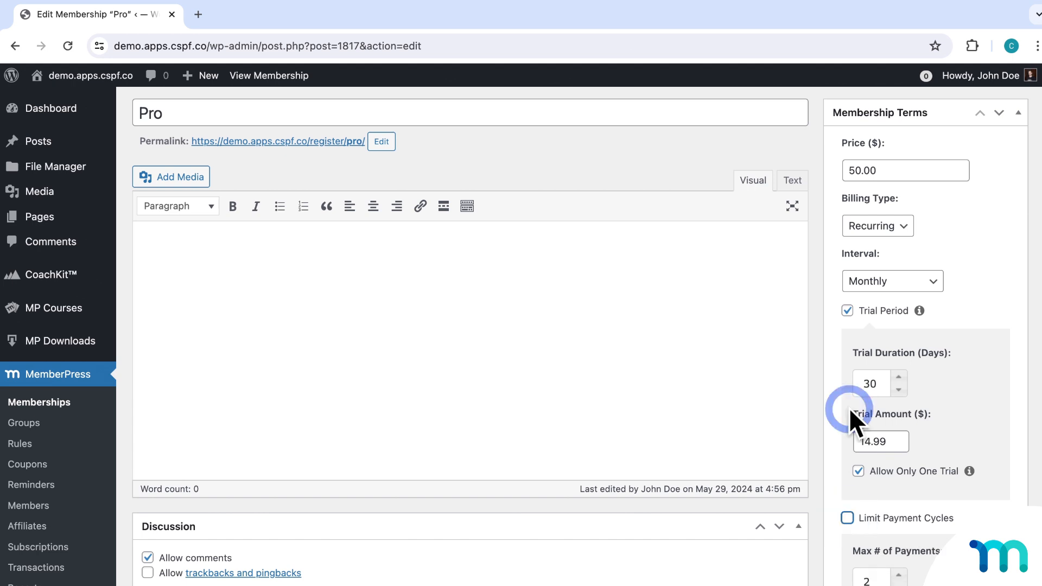
left_click(847, 311)
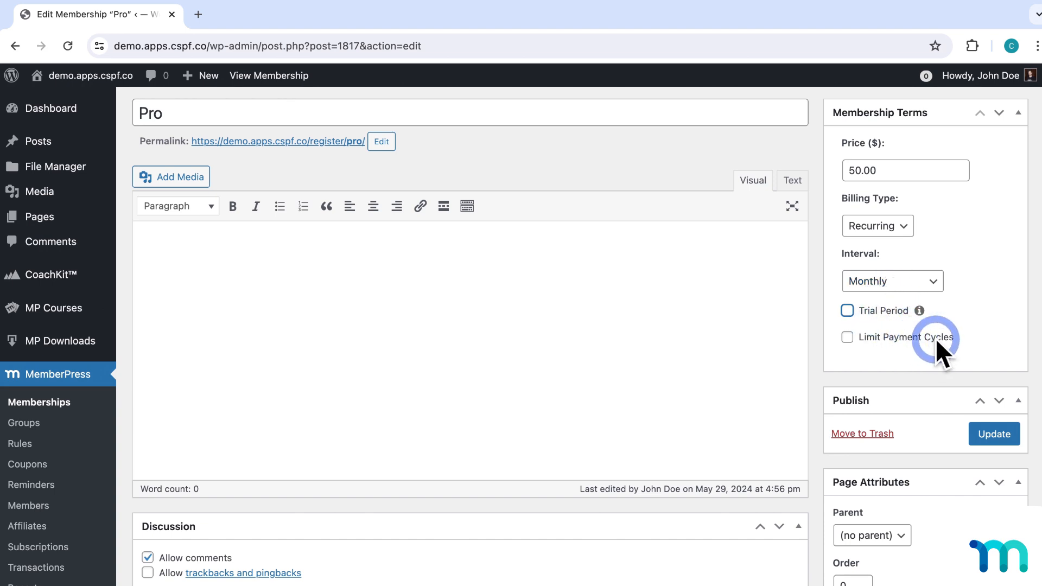
left_click(969, 305)
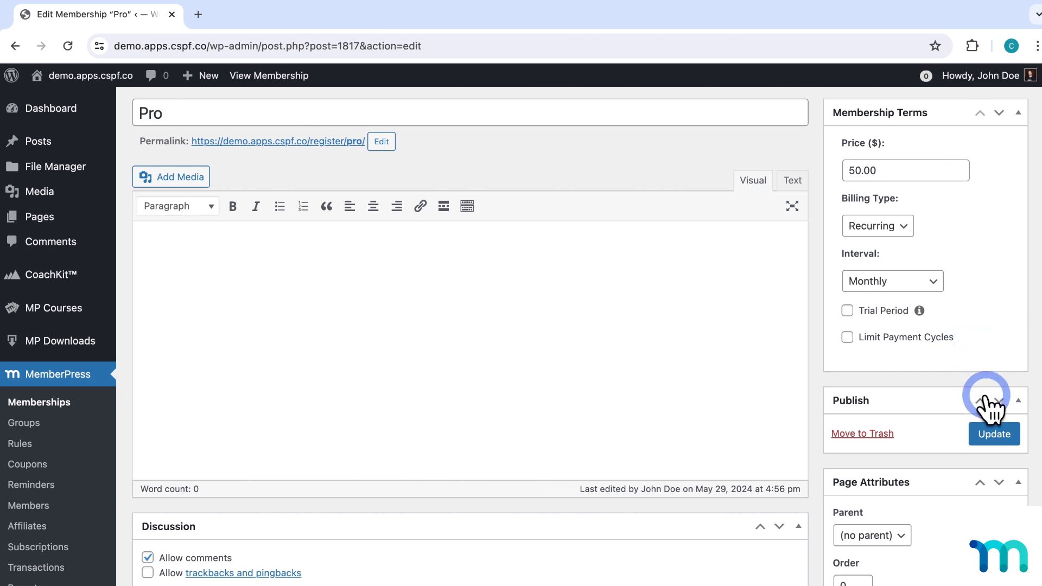
left_click(993, 432)
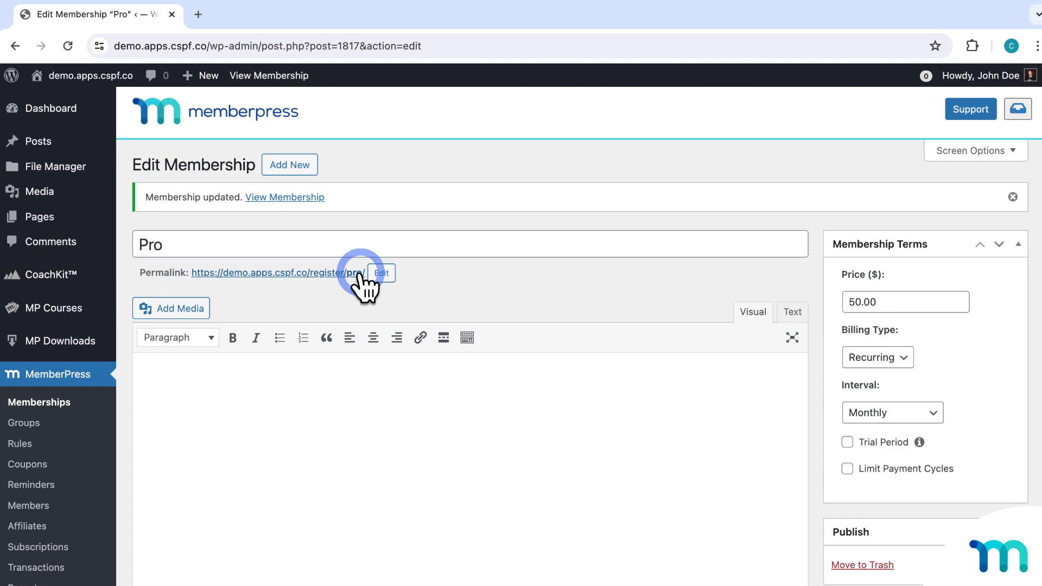
scroll(492, 282, "down", 3)
scroll(491, 282, "down", 5)
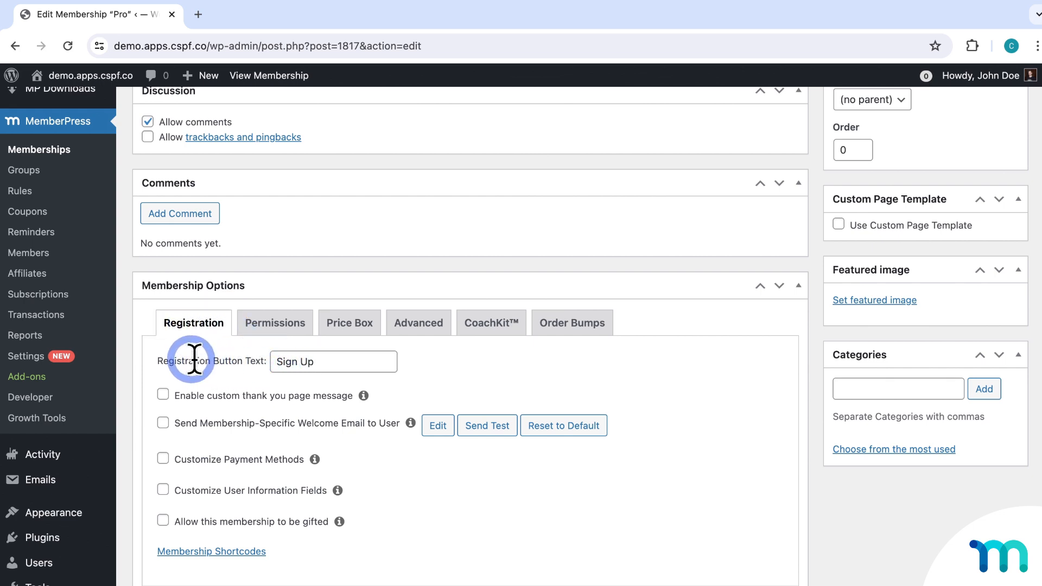
left_click(352, 364)
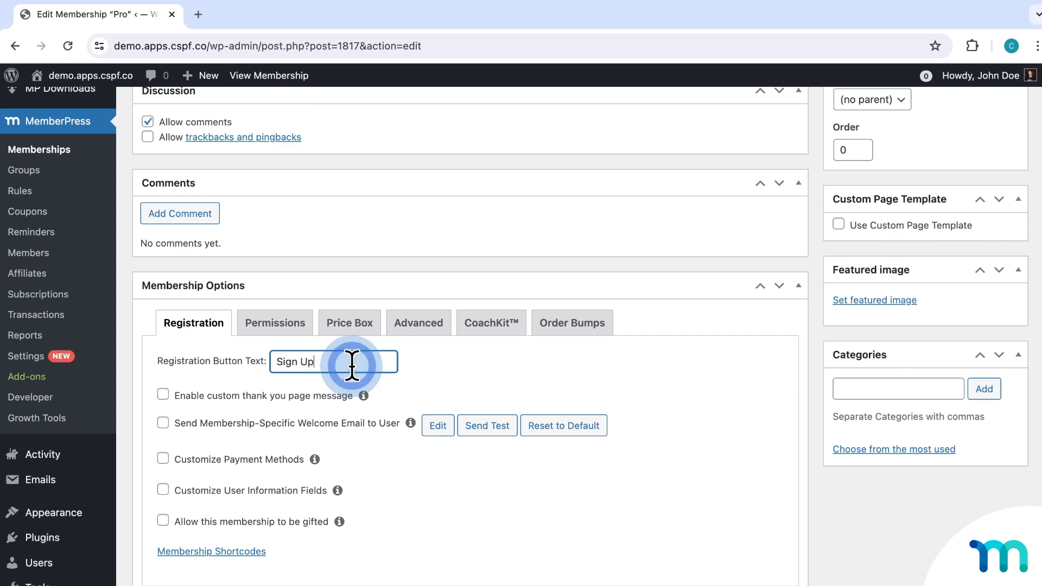
left_click(434, 366)
scroll(434, 369, "up", 15)
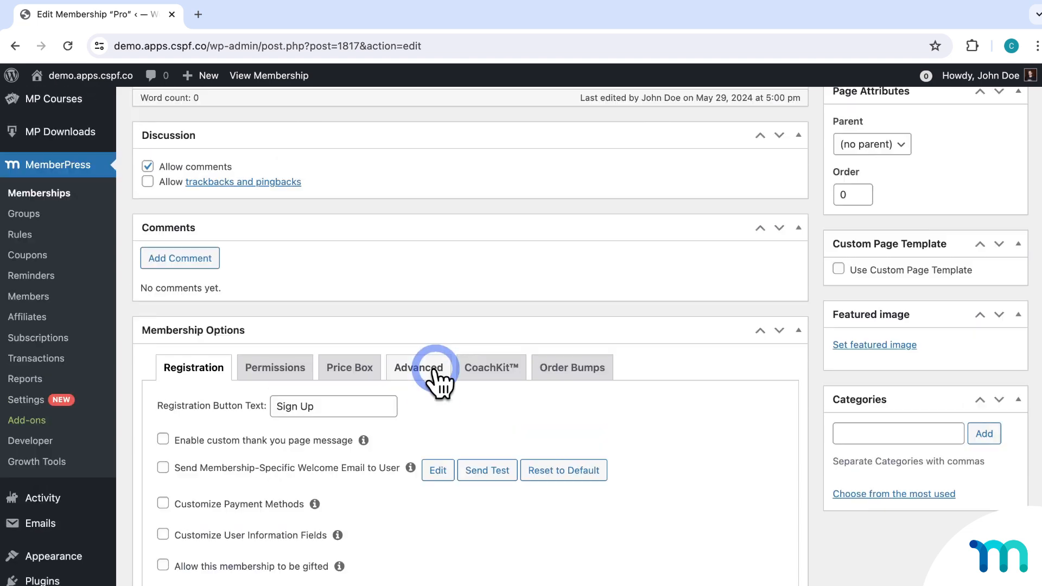
right_click(296, 276)
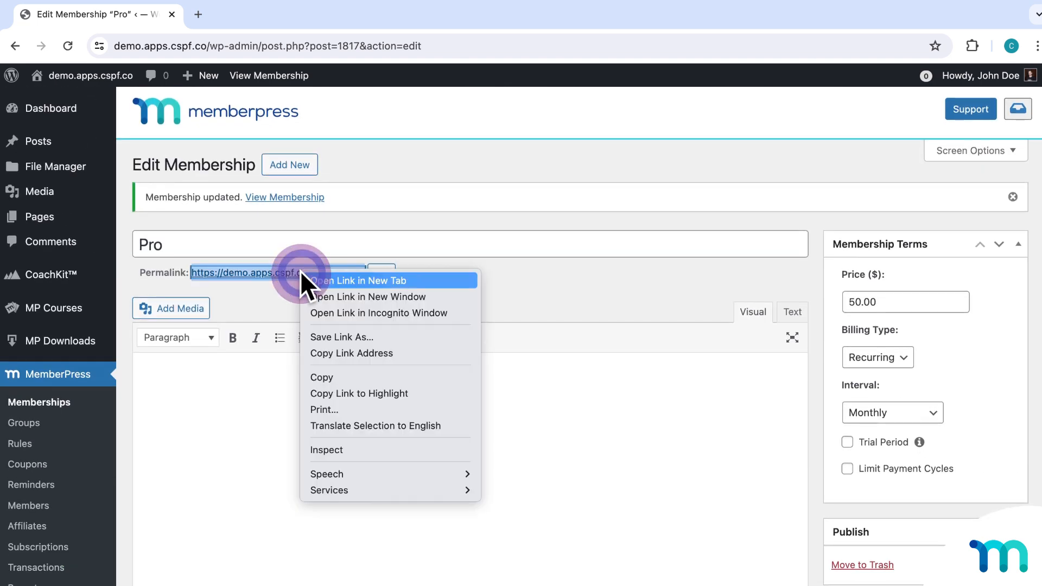
left_click(352, 307)
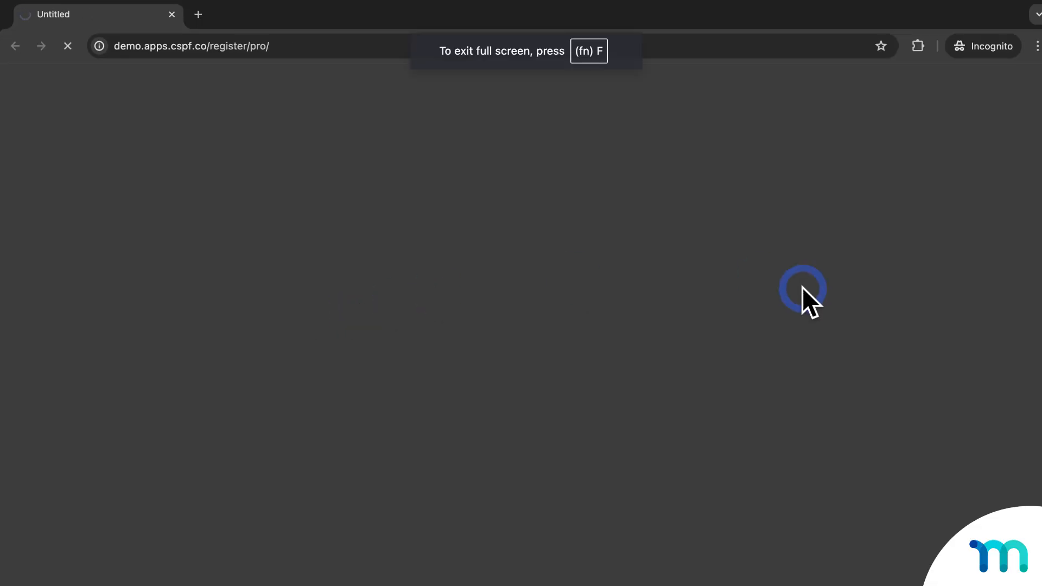
scroll(838, 282, "down", 6)
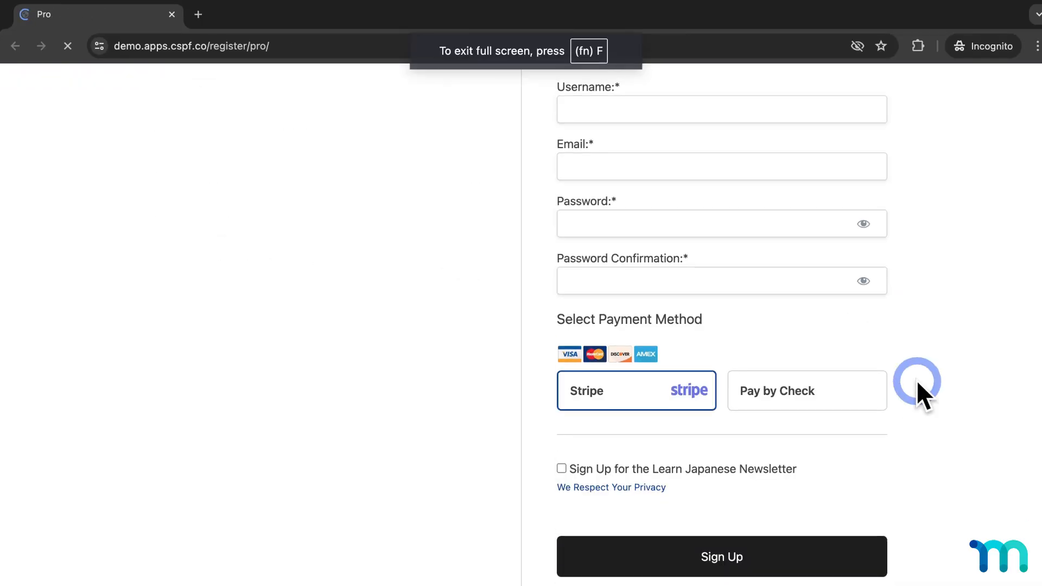
scroll(937, 495, "down", 5)
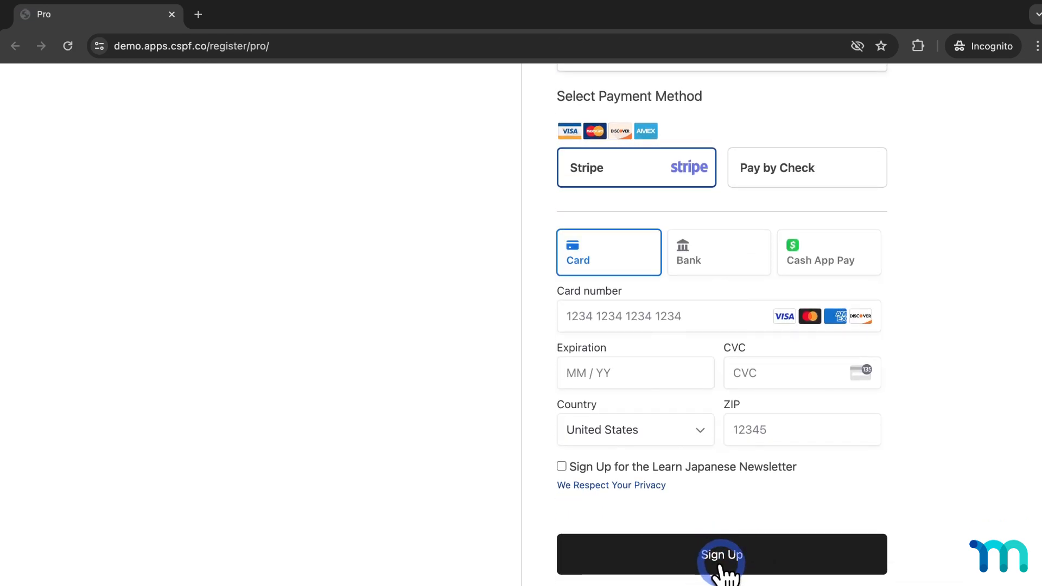
left_click(722, 565)
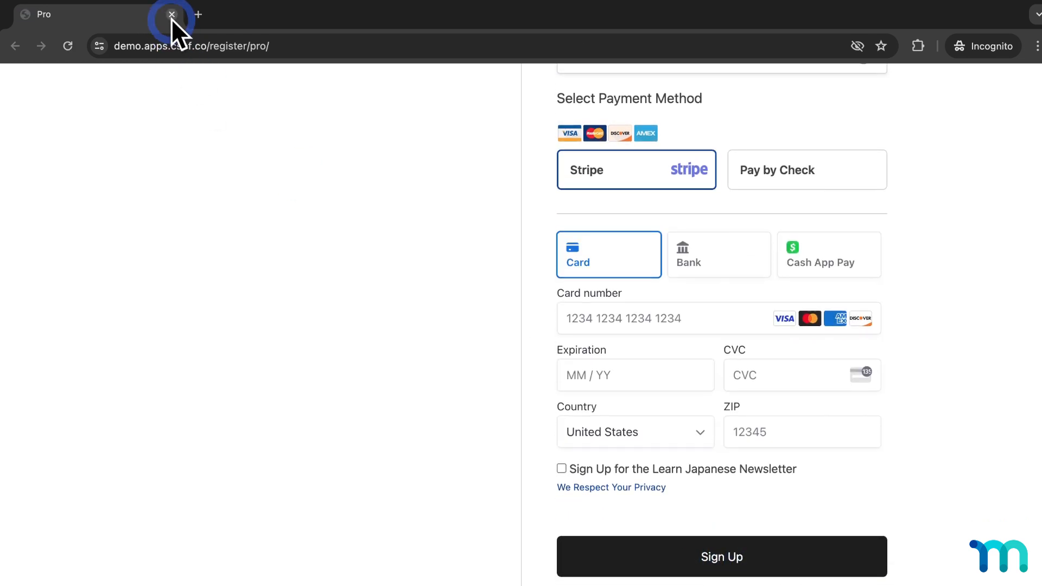
left_click(171, 14)
scroll(524, 476, "down", 10)
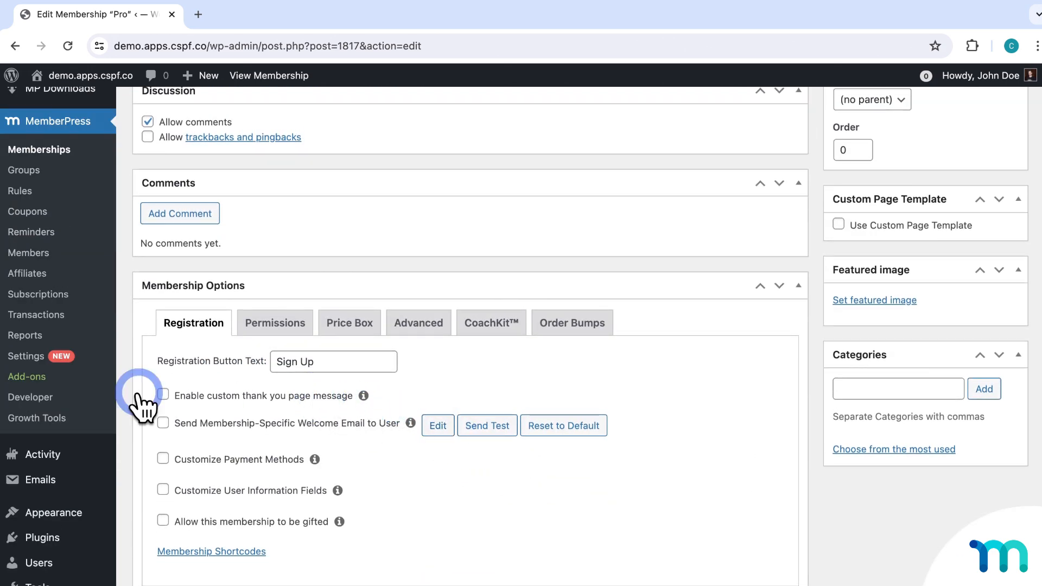
left_click(162, 395)
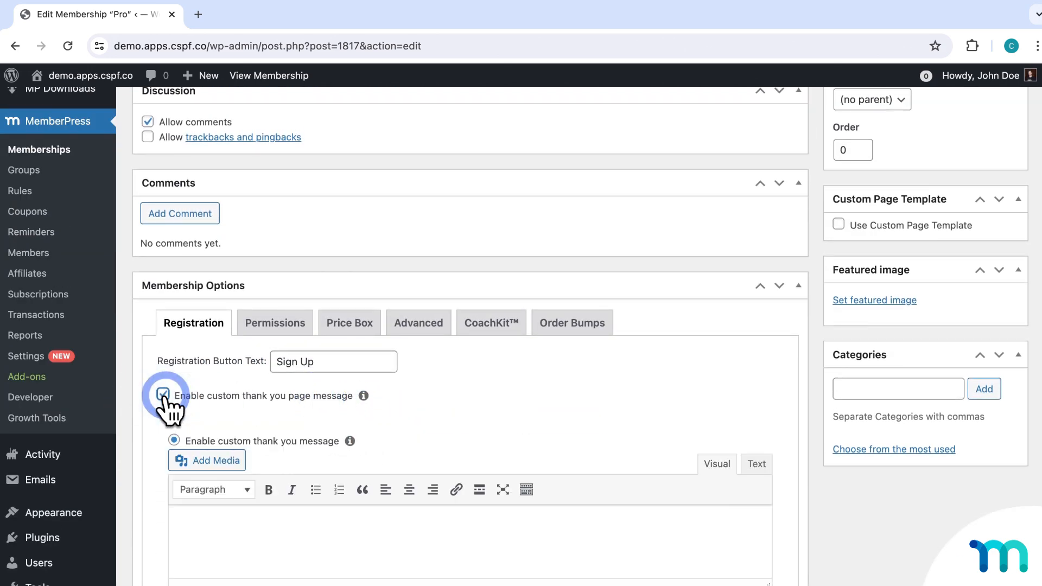
scroll(597, 461, "down", 2)
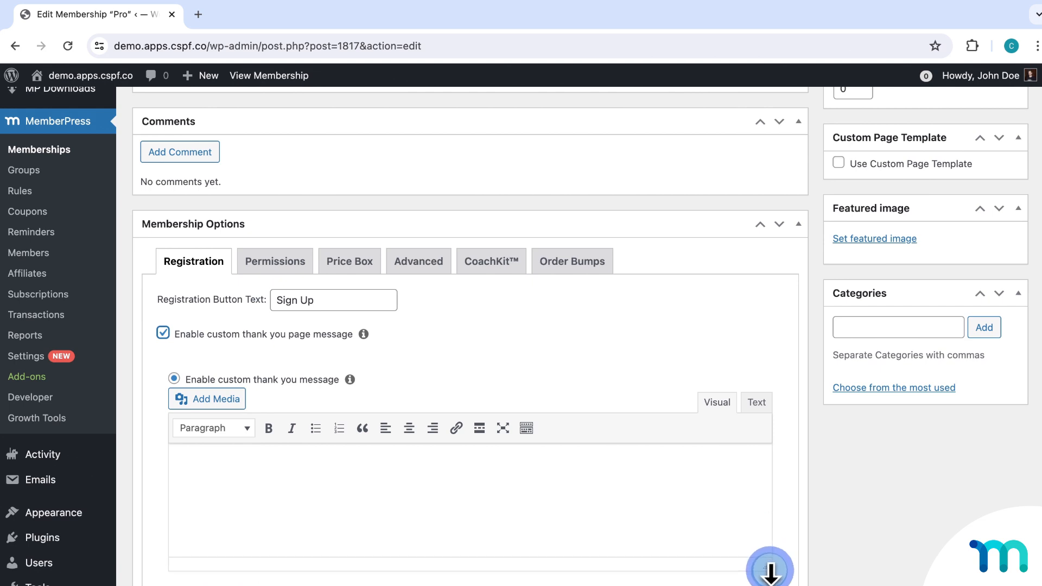
scroll(327, 363, "down", 3)
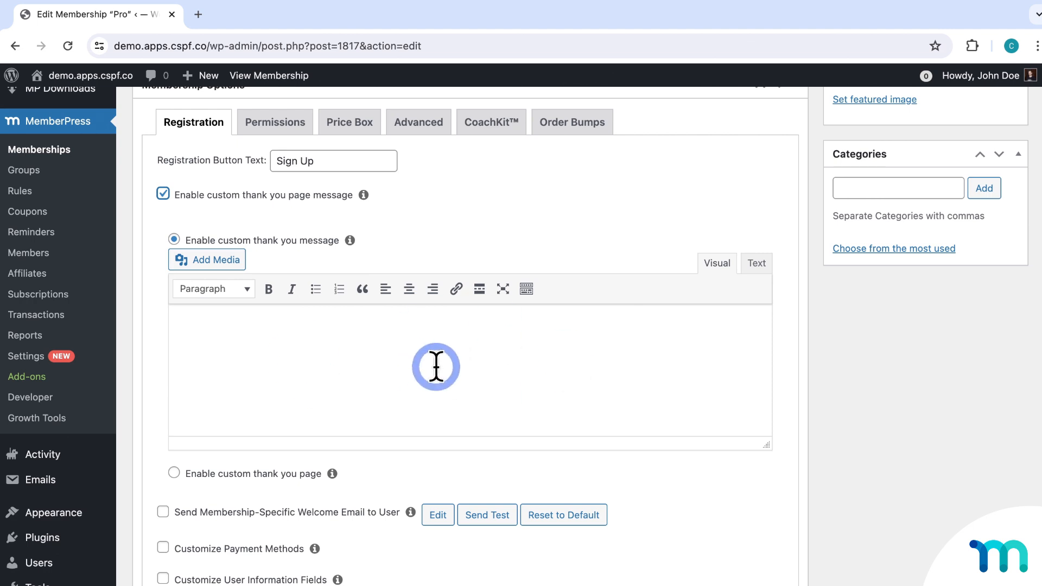
scroll(436, 367, "down", 1)
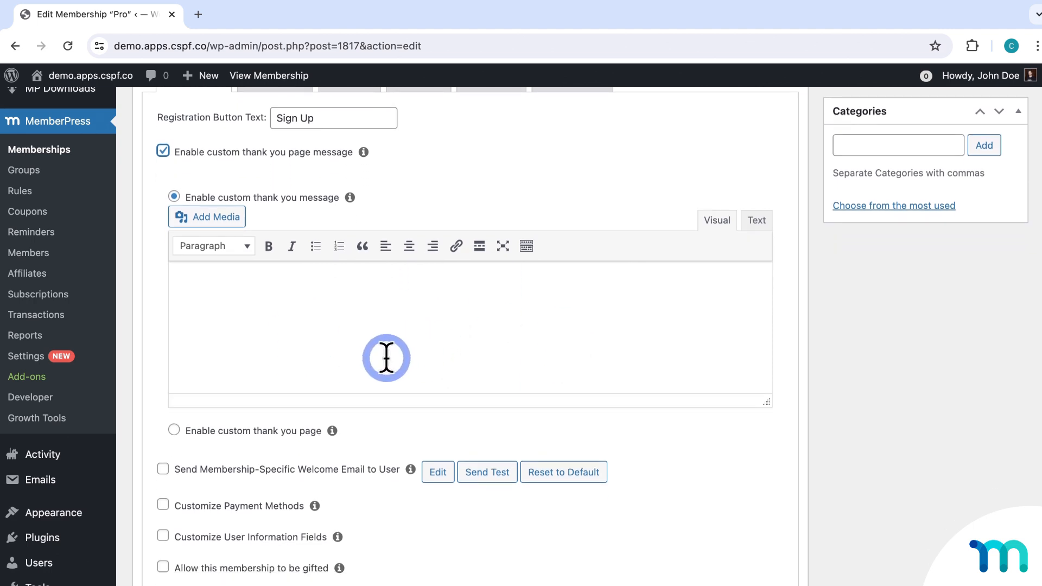
left_click(178, 430)
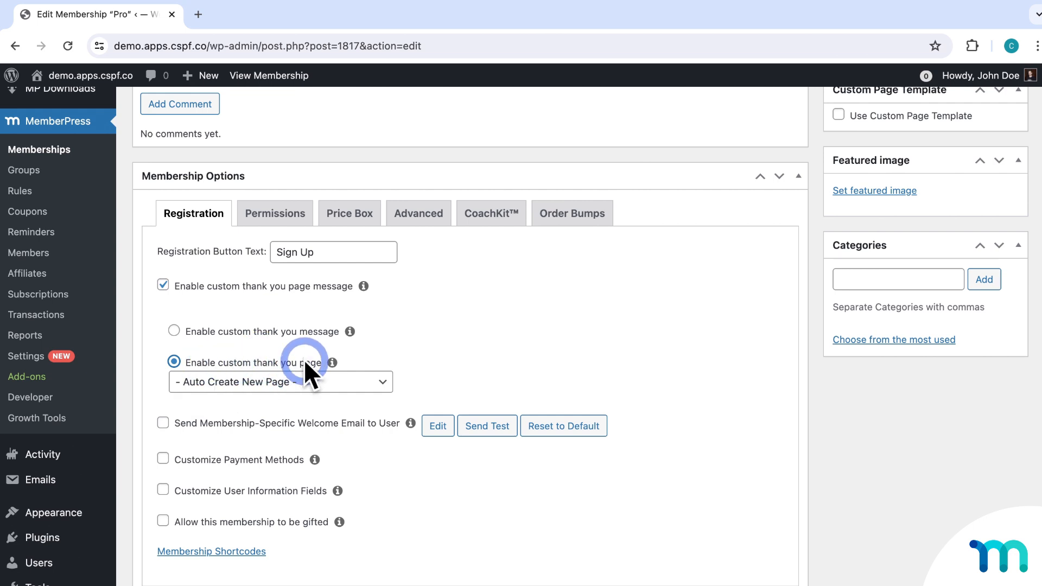
left_click(383, 382)
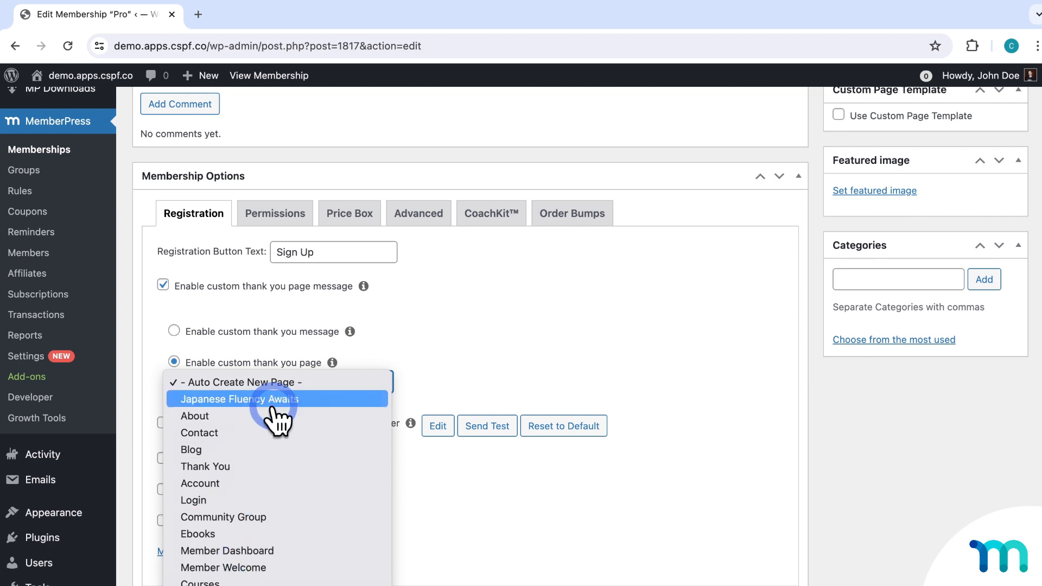
left_click(454, 370)
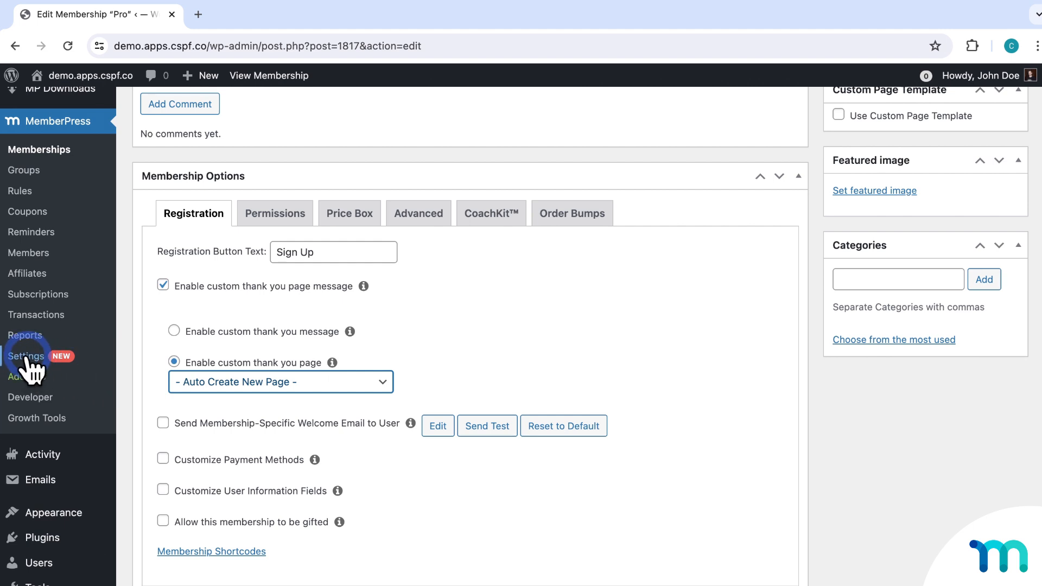
left_click(163, 284)
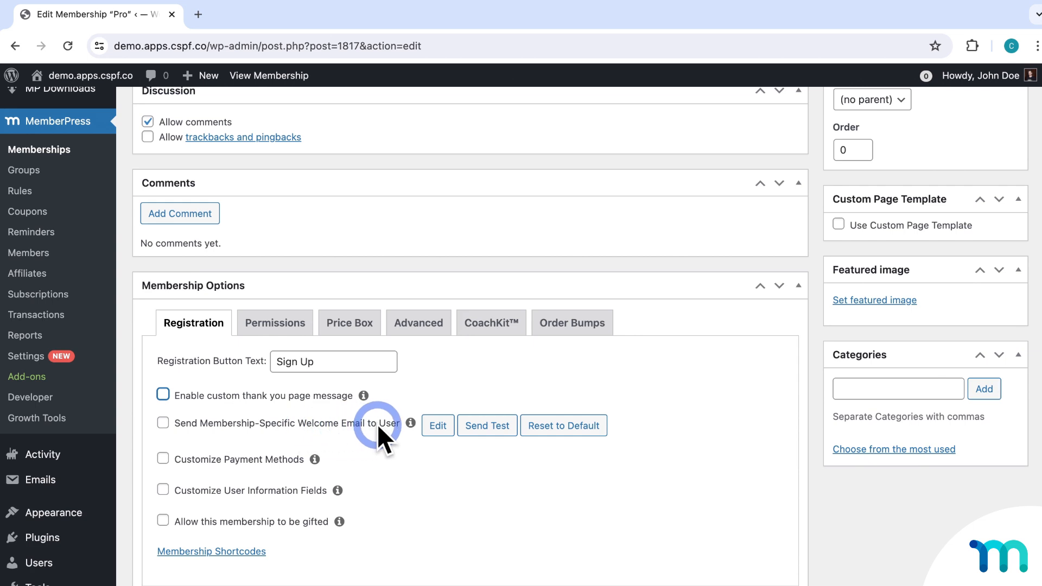
Briefly enable Pro's welcome email to view its 'Thanks for Purchasing {$product_name}' template, then disable it.
left_click(169, 425)
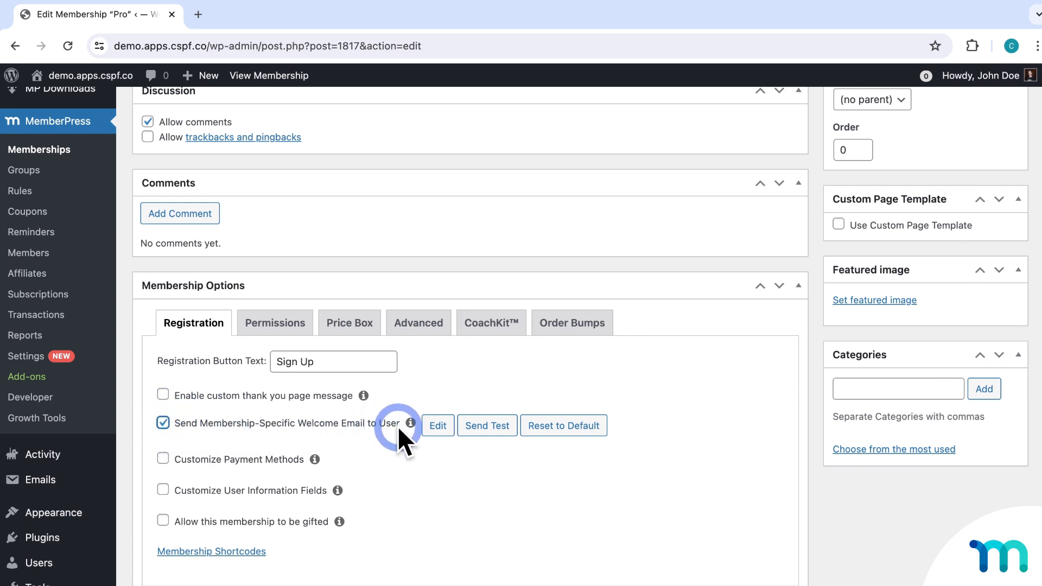
left_click(437, 426)
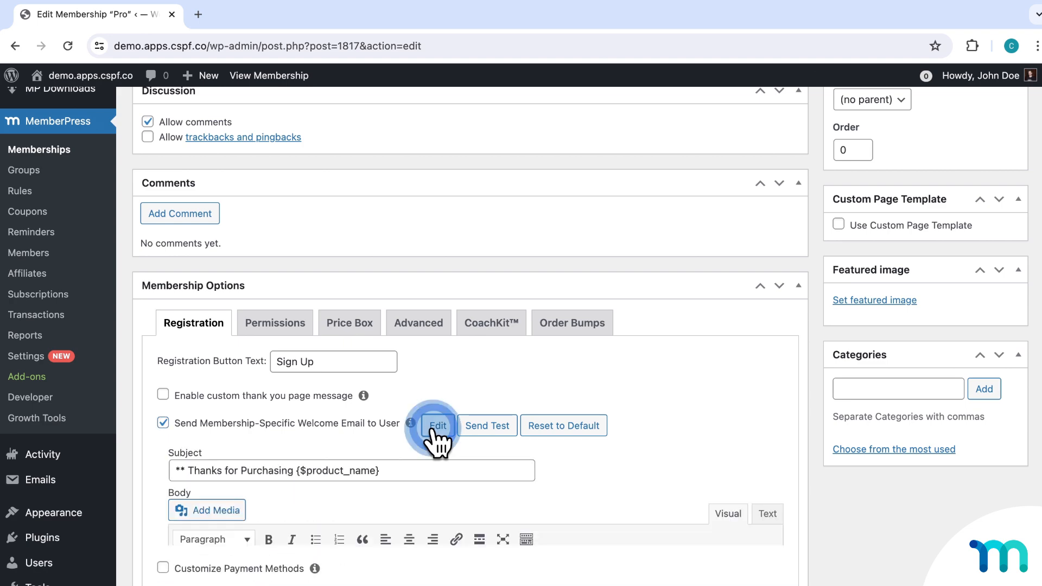
scroll(689, 380, "down", 3)
scroll(687, 363, "down", 5)
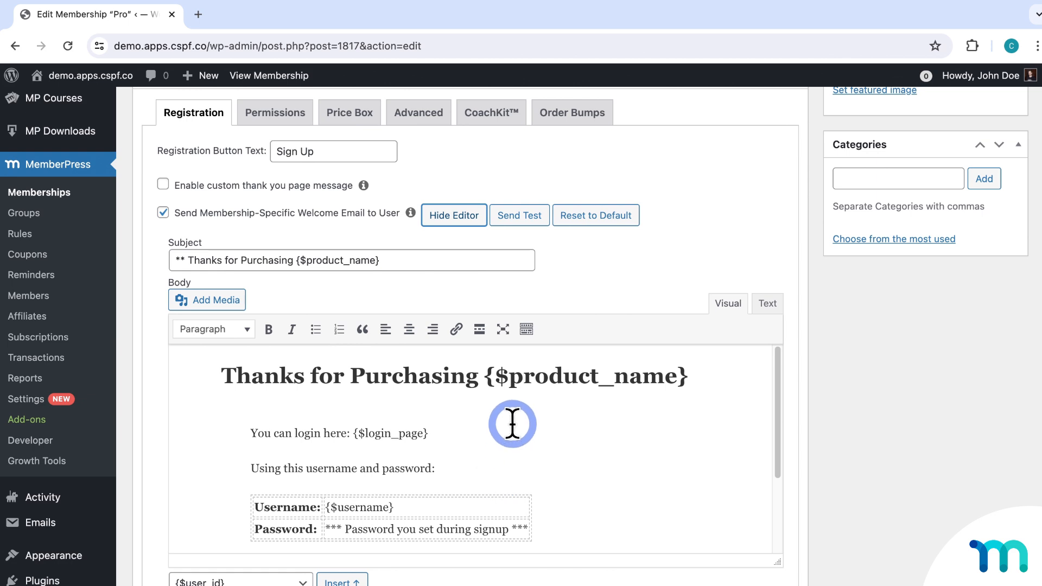
left_click(163, 212)
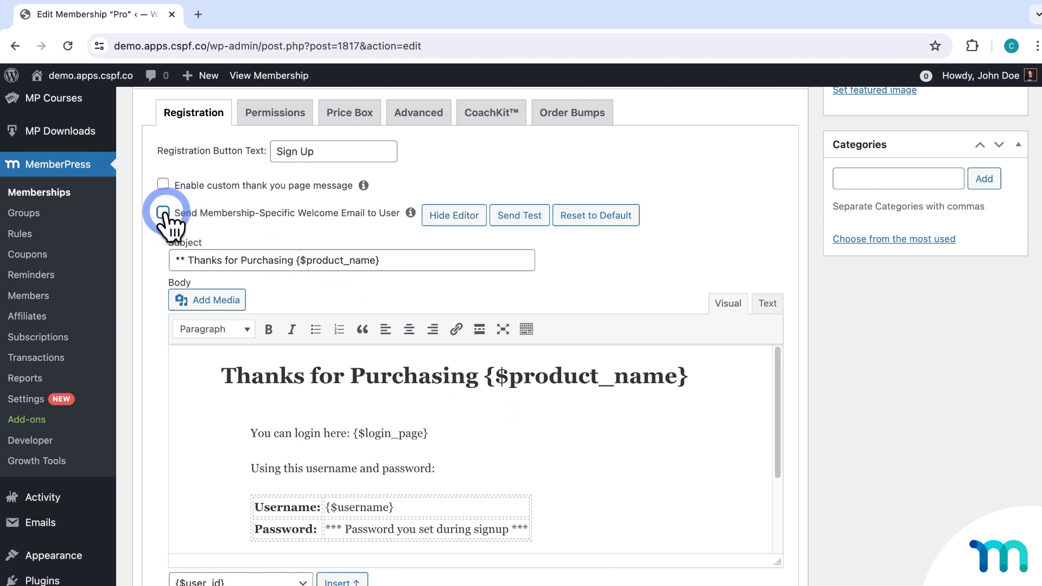
scroll(163, 211, "down", 5)
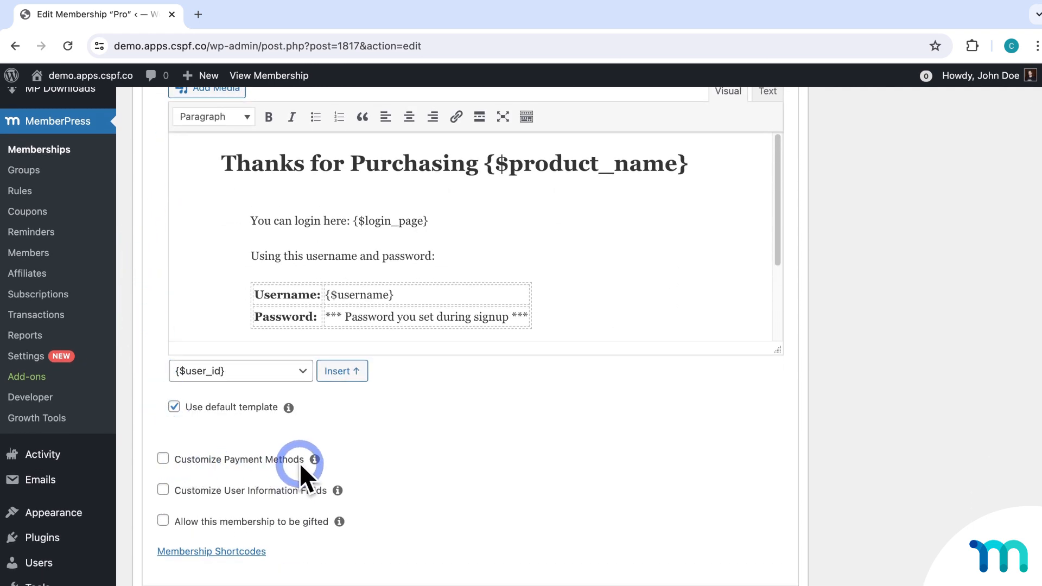
left_click(164, 459)
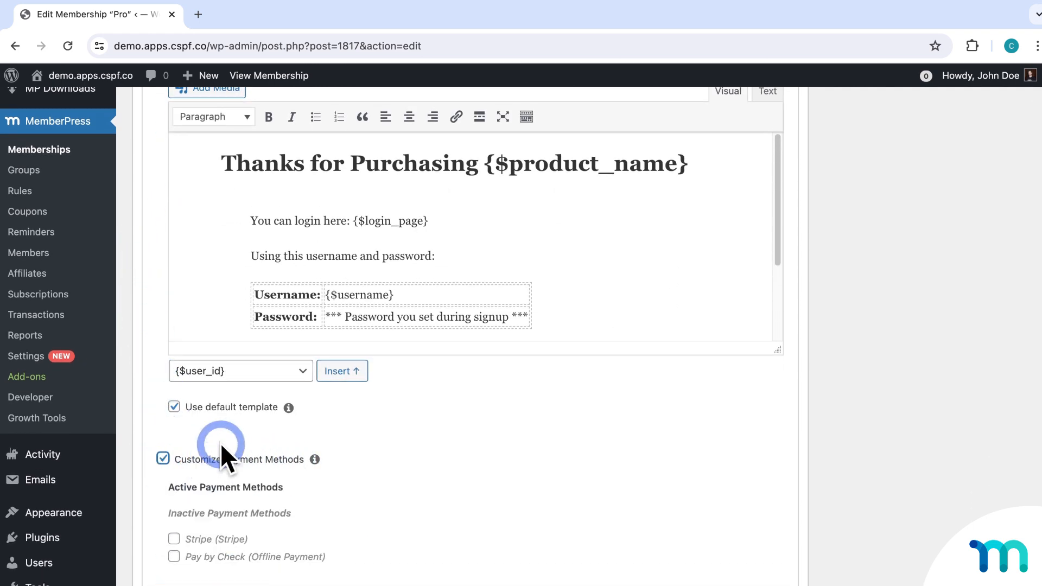
scroll(393, 426, "down", 3)
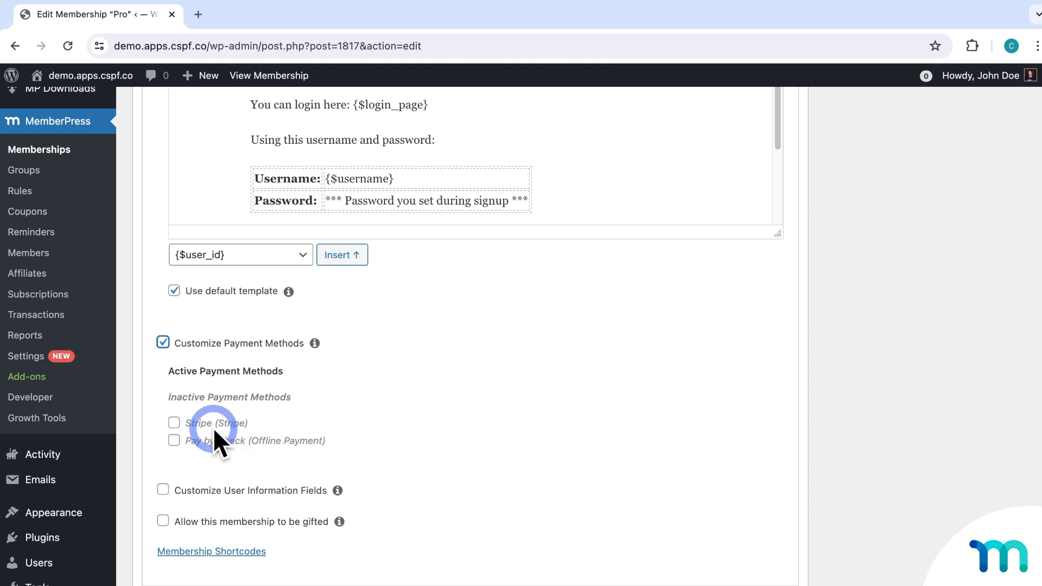
left_click(174, 441)
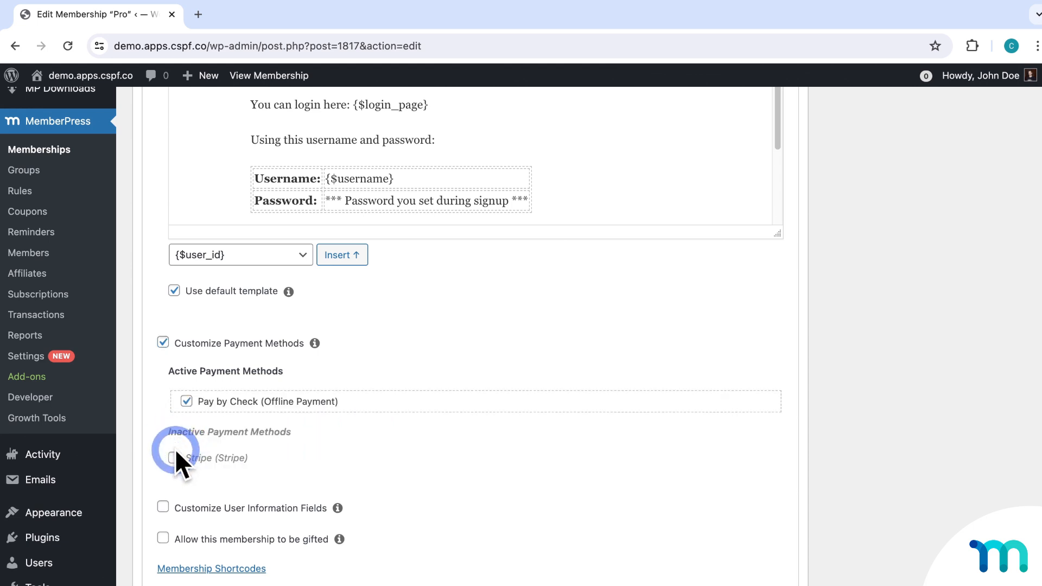
left_click(174, 458)
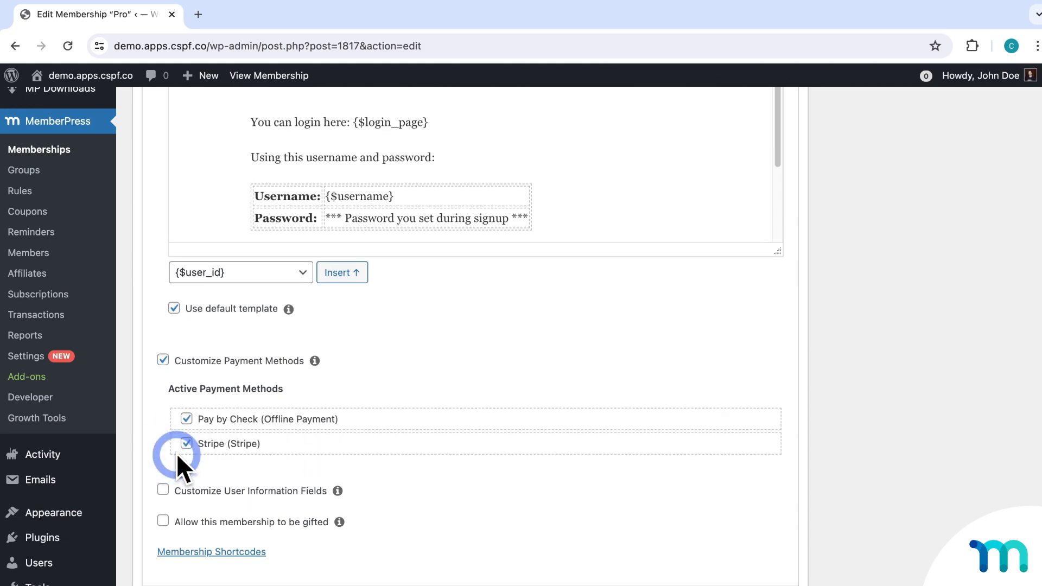
left_click(187, 419)
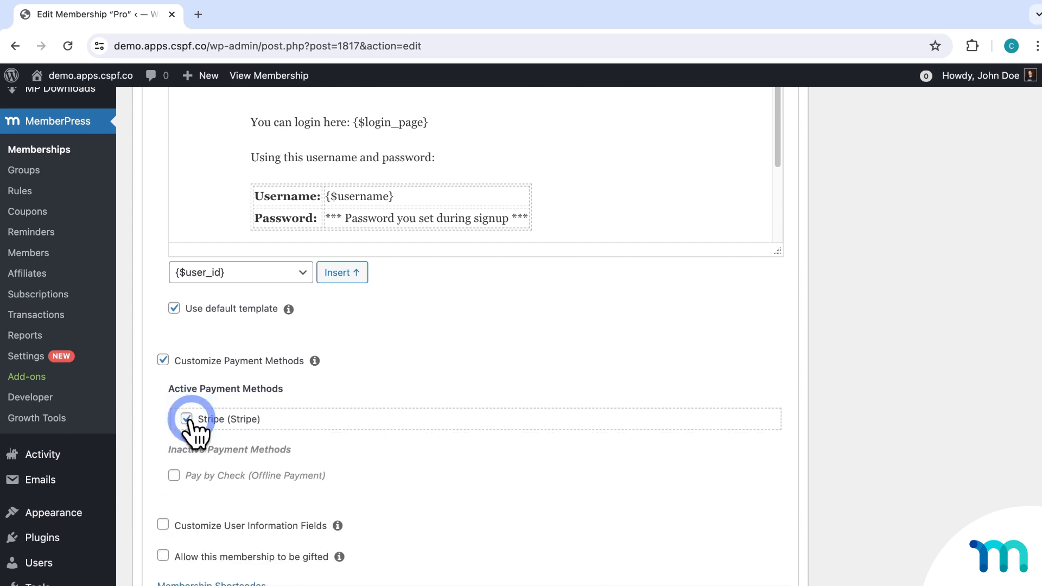
scroll(275, 419, "down", 1)
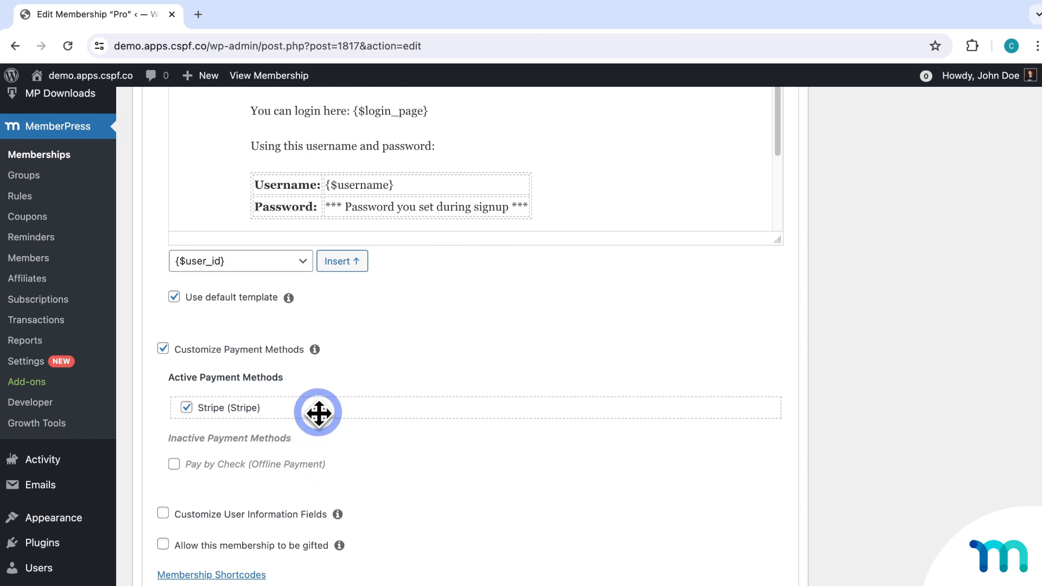
left_click(163, 349)
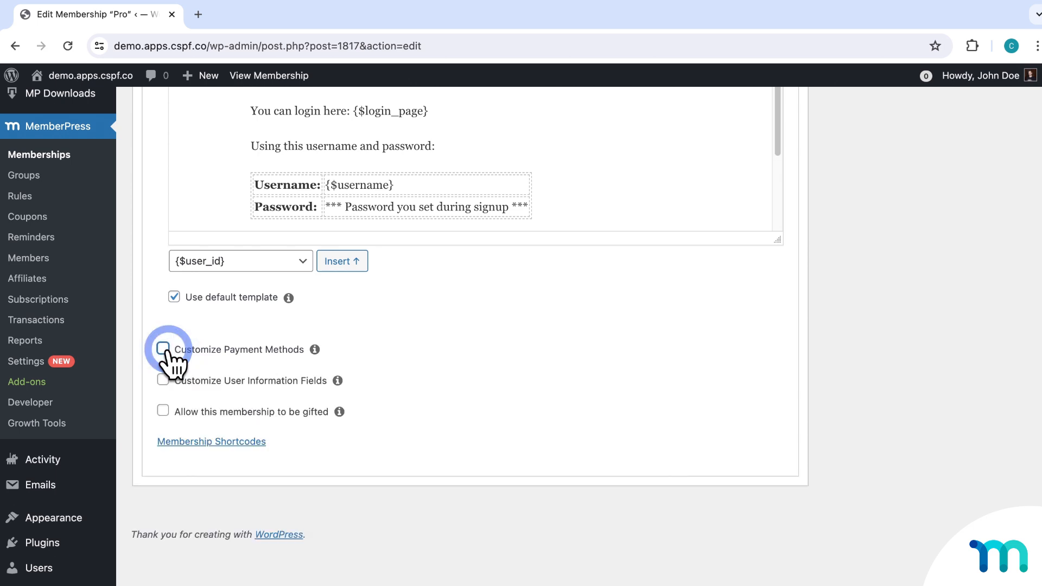
Turn on custom user-information fields for Pro and open MemberPress Settings in a new tab.
left_click(162, 379)
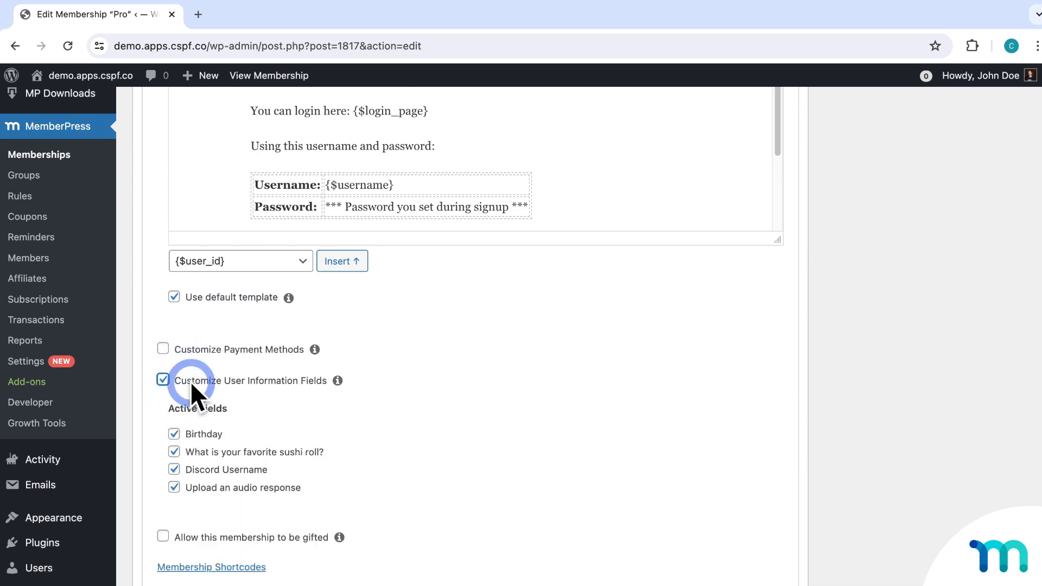
scroll(342, 385, "down", 1)
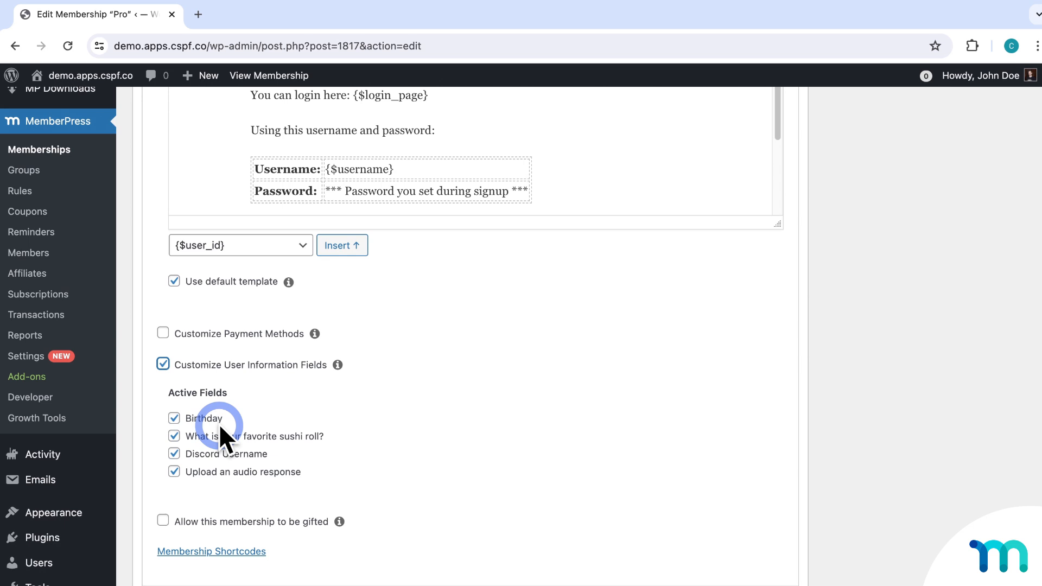
right_click(25, 354)
left_click(54, 358)
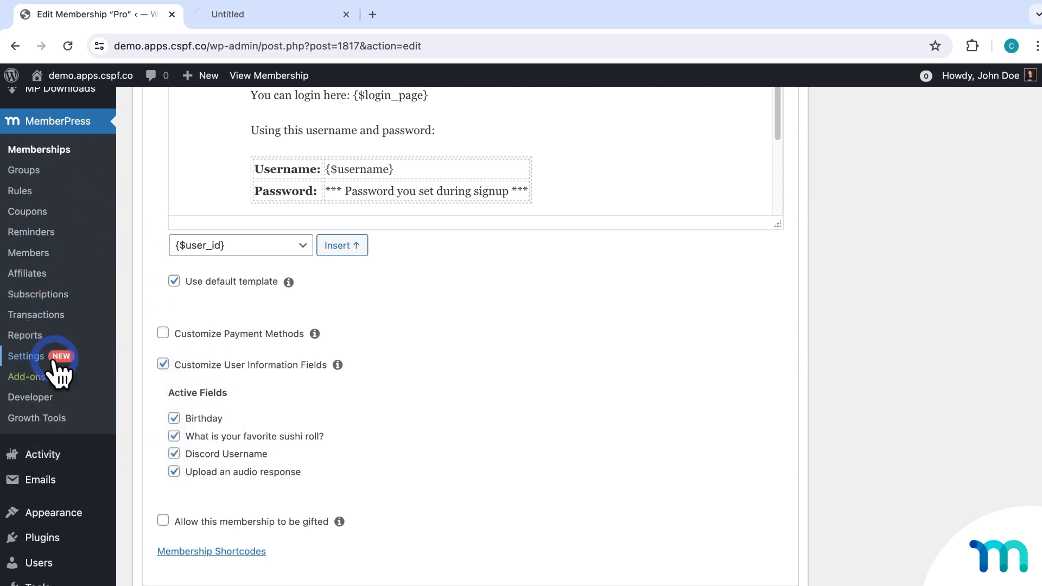
left_click(273, 16)
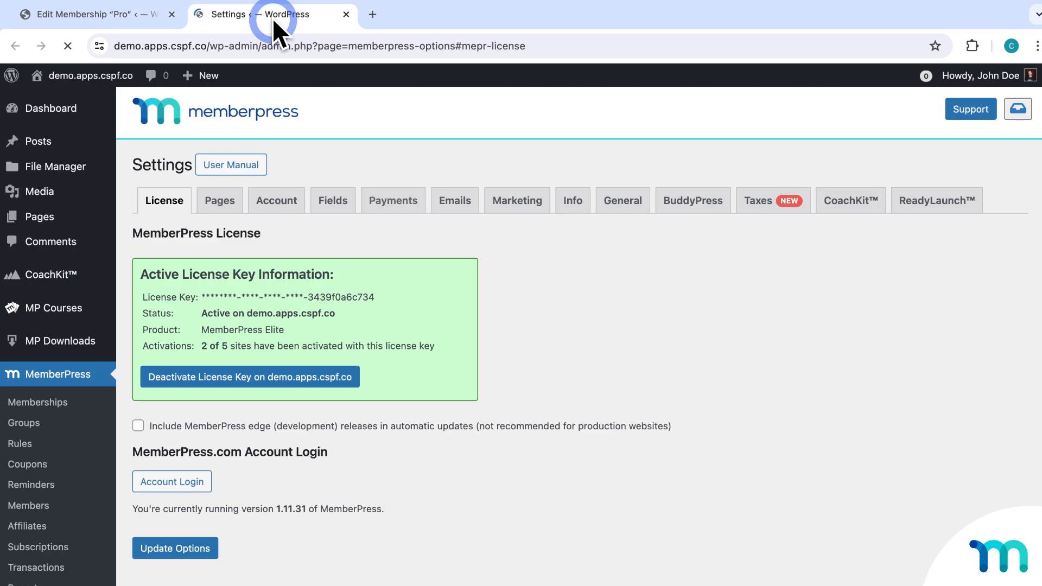
Make the Birthday custom field show at signup in Settings Fields, then return to the Pro editor.
left_click(332, 203)
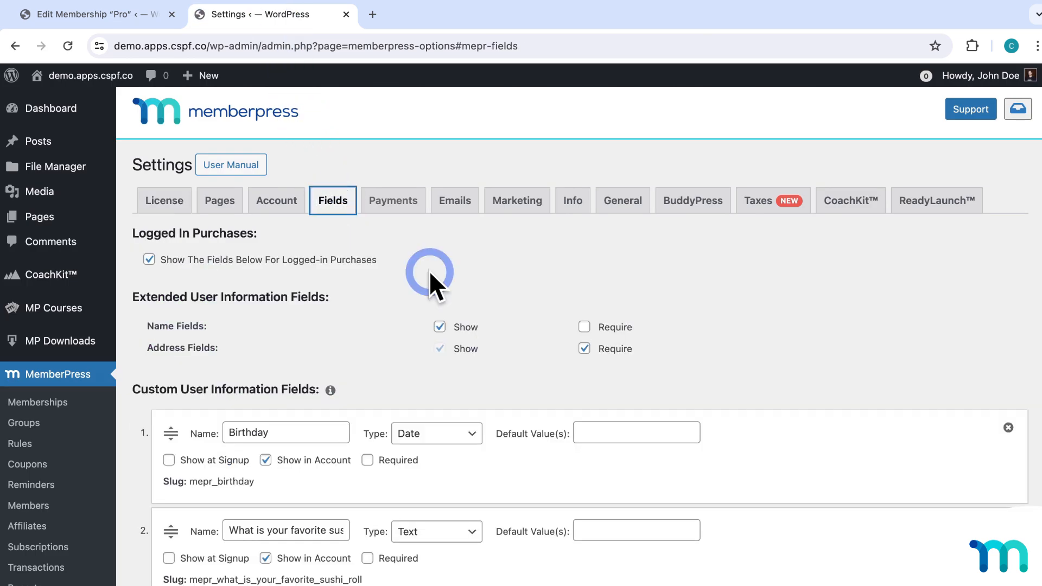
scroll(429, 271, "down", 5)
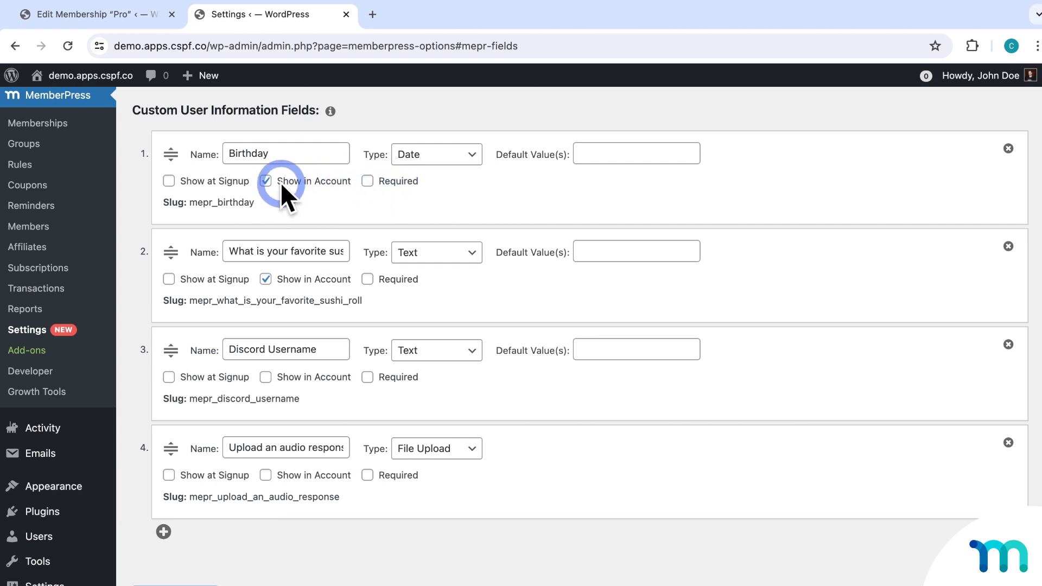
left_click(169, 181)
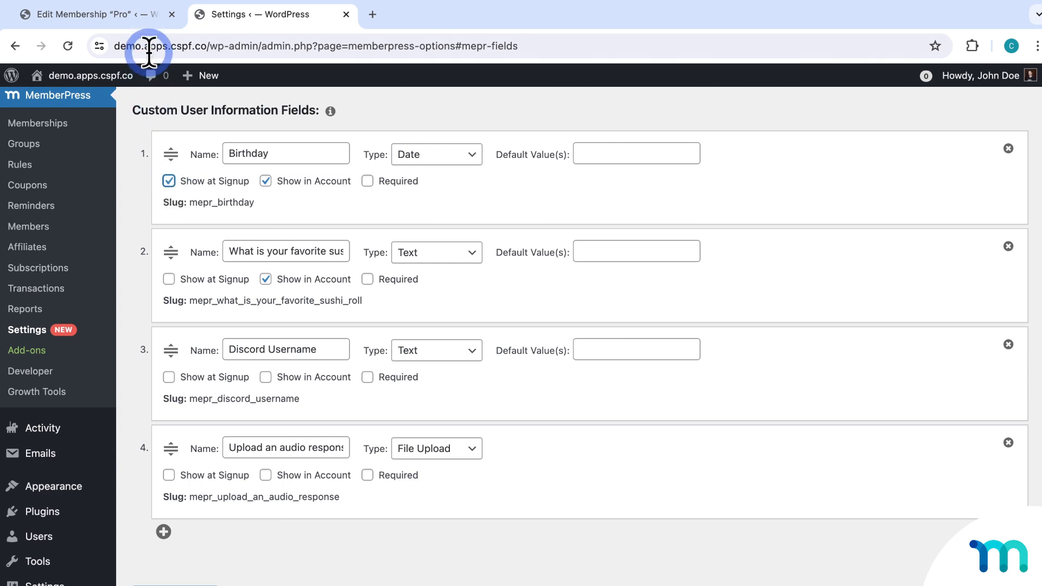
left_click(146, 21)
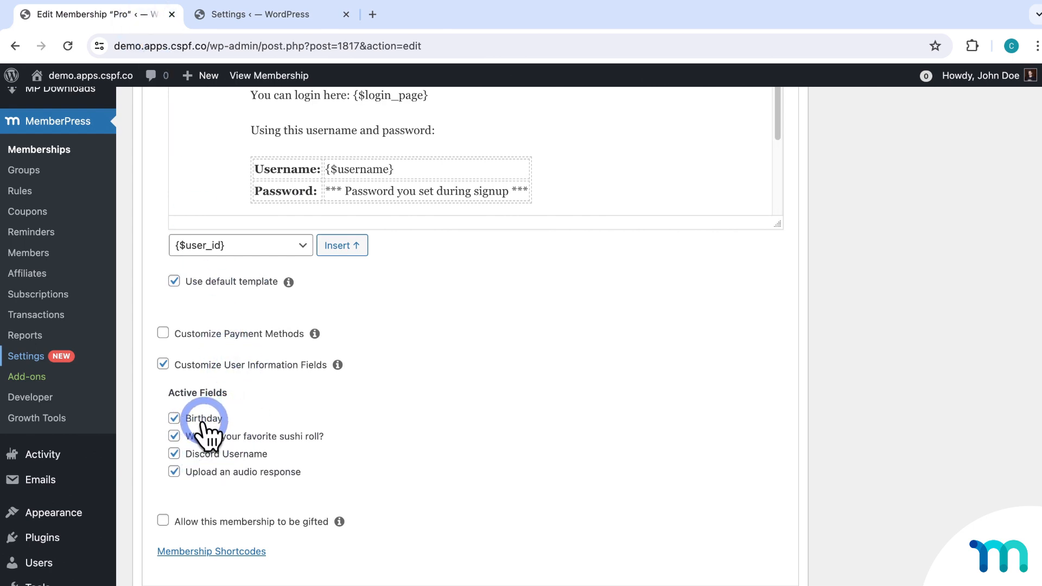
Revisit the Birthday field in MemberPress Settings, then return to the Pro editor.
left_click(254, 16)
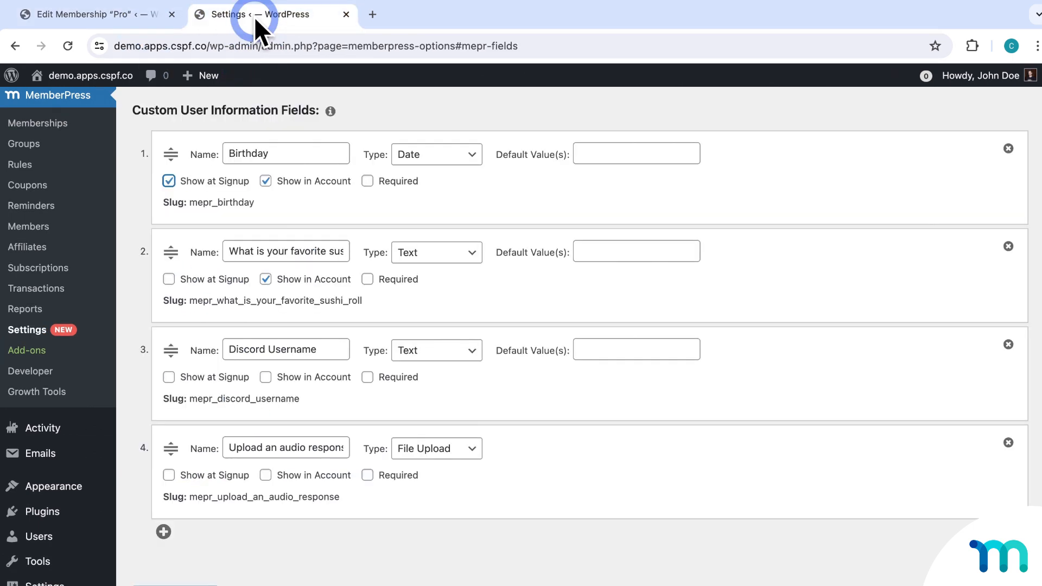
left_click(169, 181)
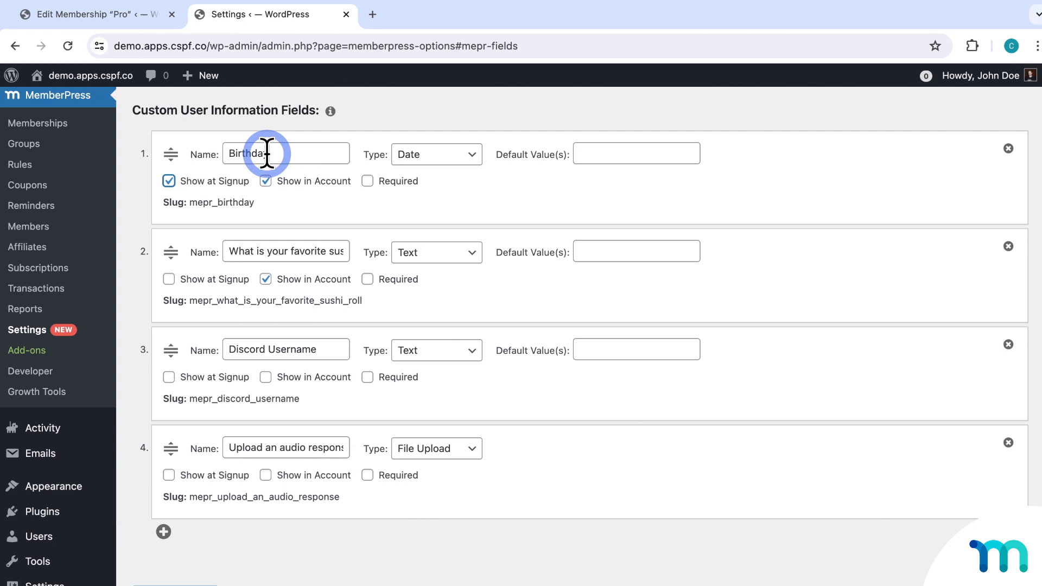
left_click(145, 21)
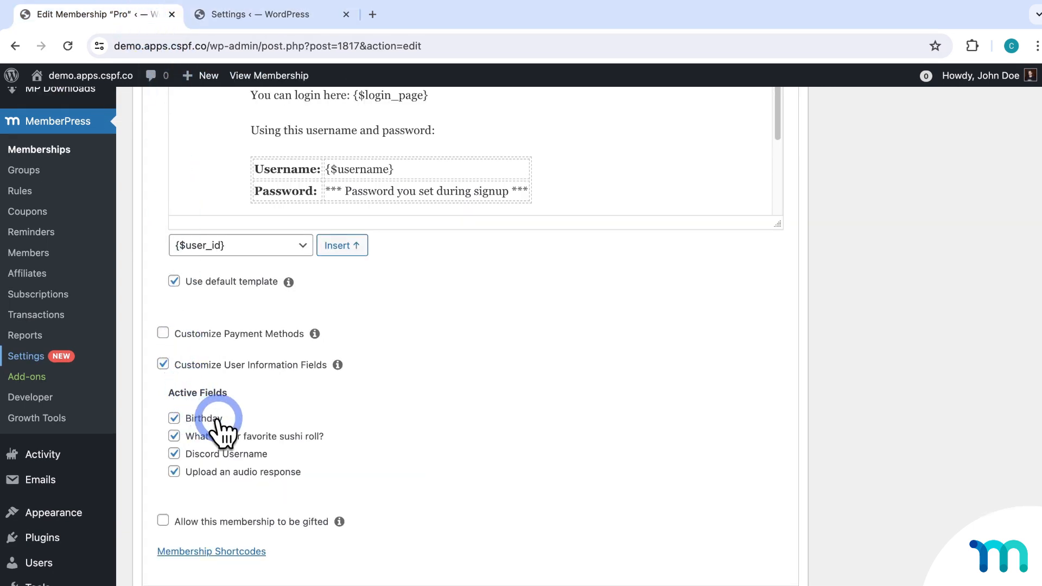
Deactivate Birthday among Pro's active fields, then turn off user-information field customization.
left_click(175, 418)
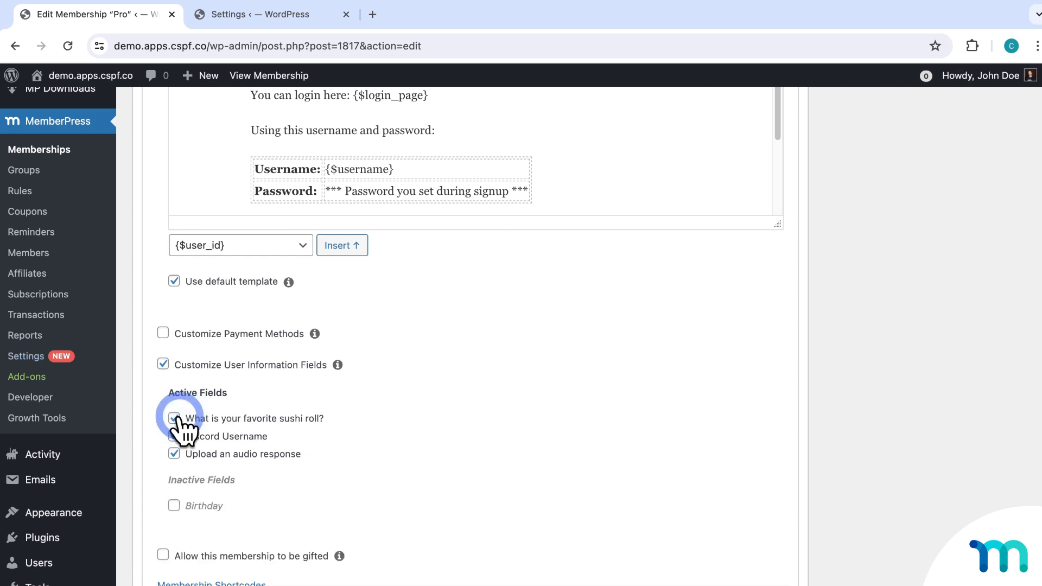
left_click(215, 511)
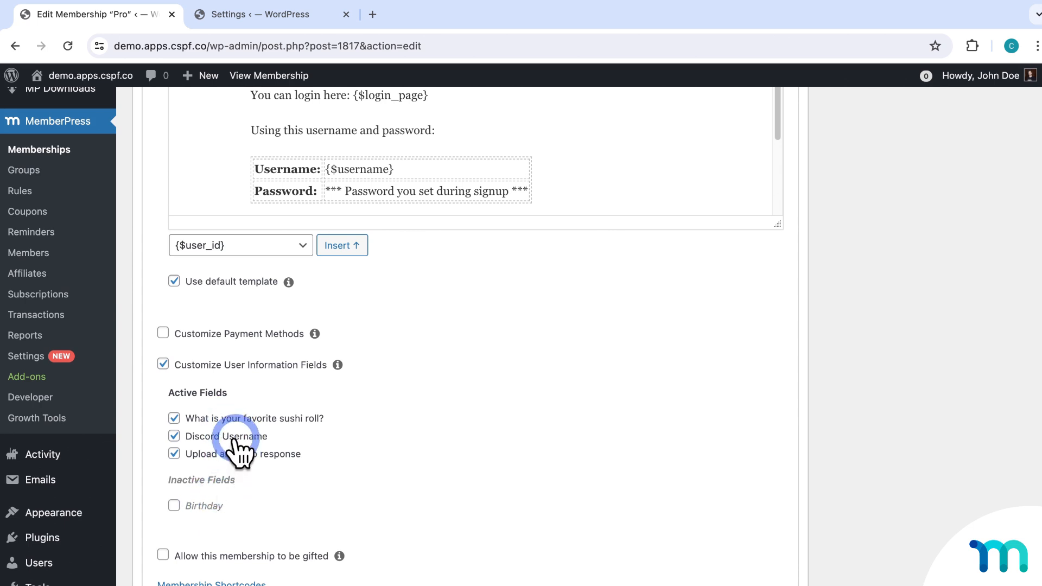
left_click(163, 364)
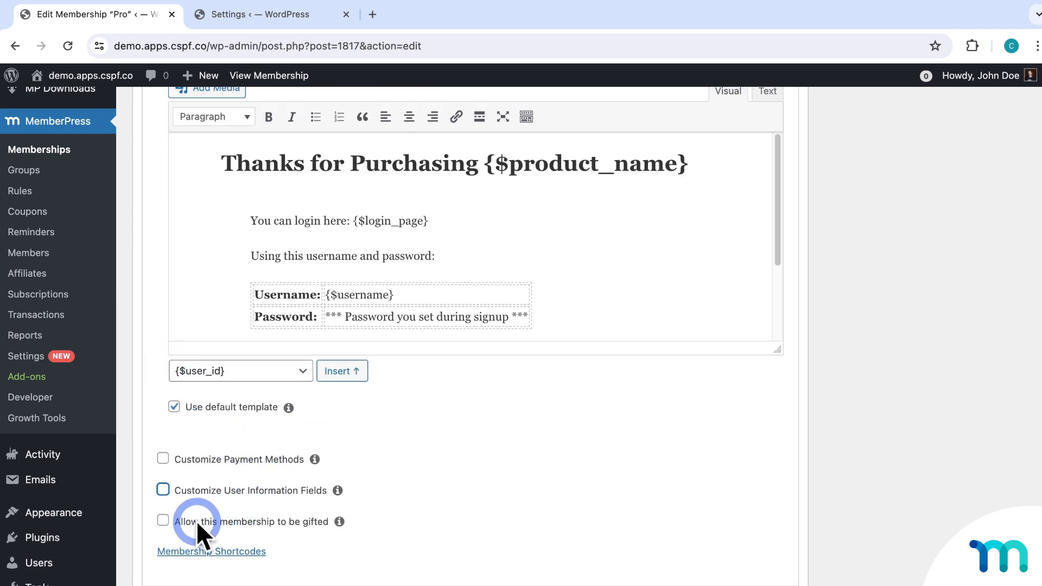
Toggle gifting on and back off, then reveal Pro's membership-link and registration-form shortcodes.
left_click(163, 520)
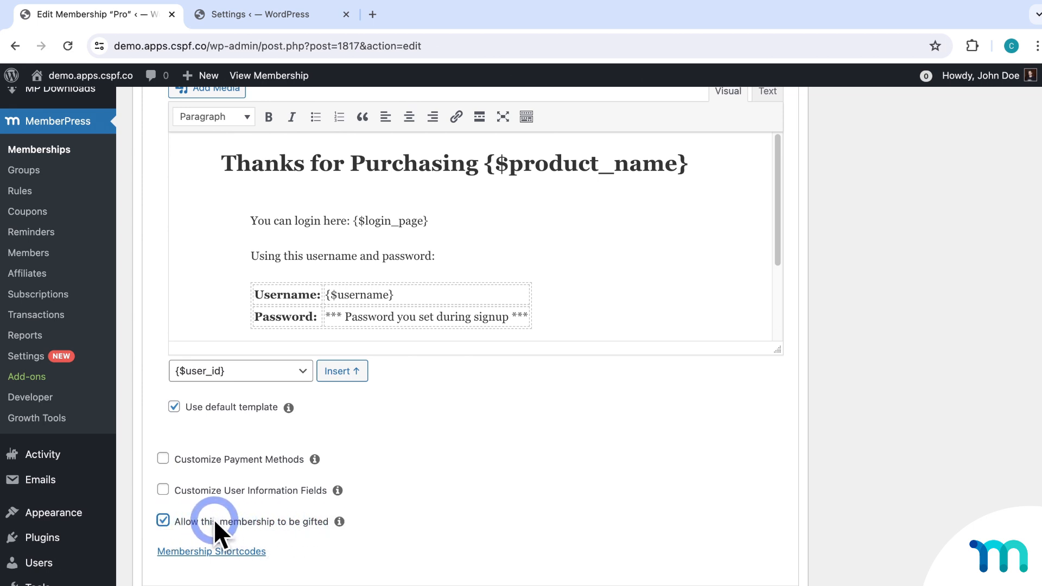
left_click(164, 519)
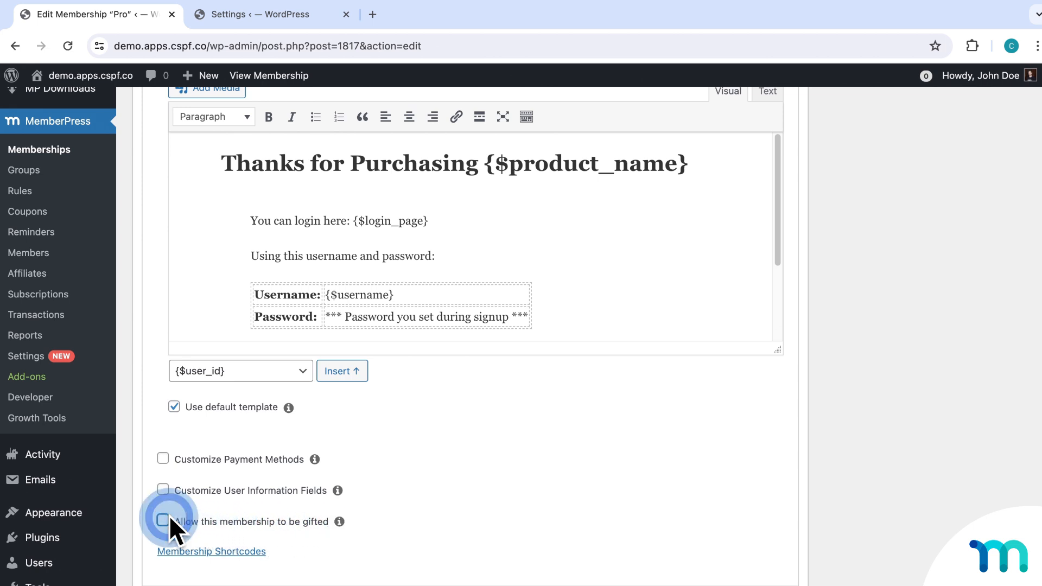
left_click(242, 550)
scroll(434, 450, "down", 3)
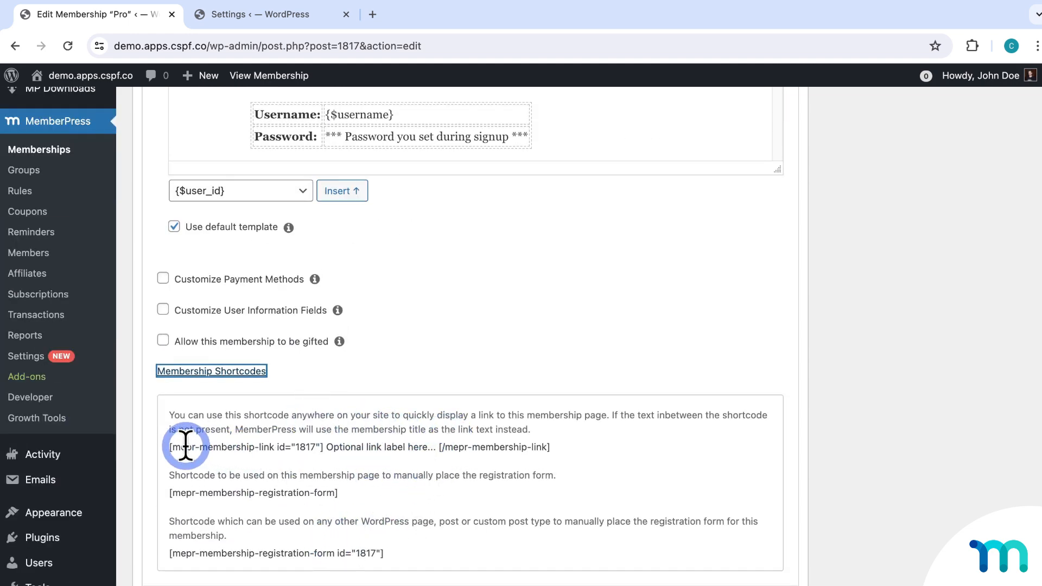
left_click_drag(170, 447, 558, 447)
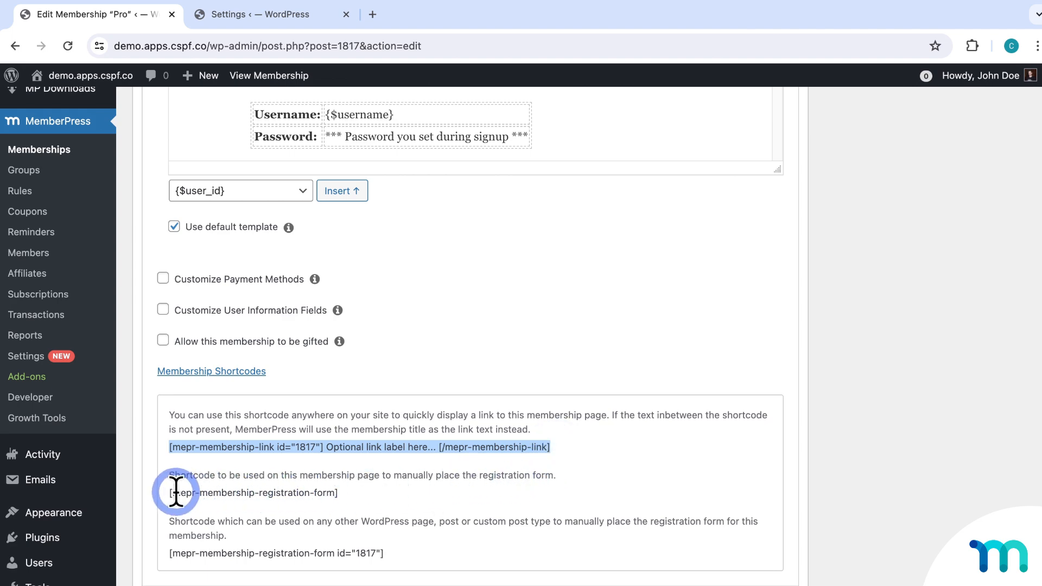
left_click_drag(170, 492, 363, 491)
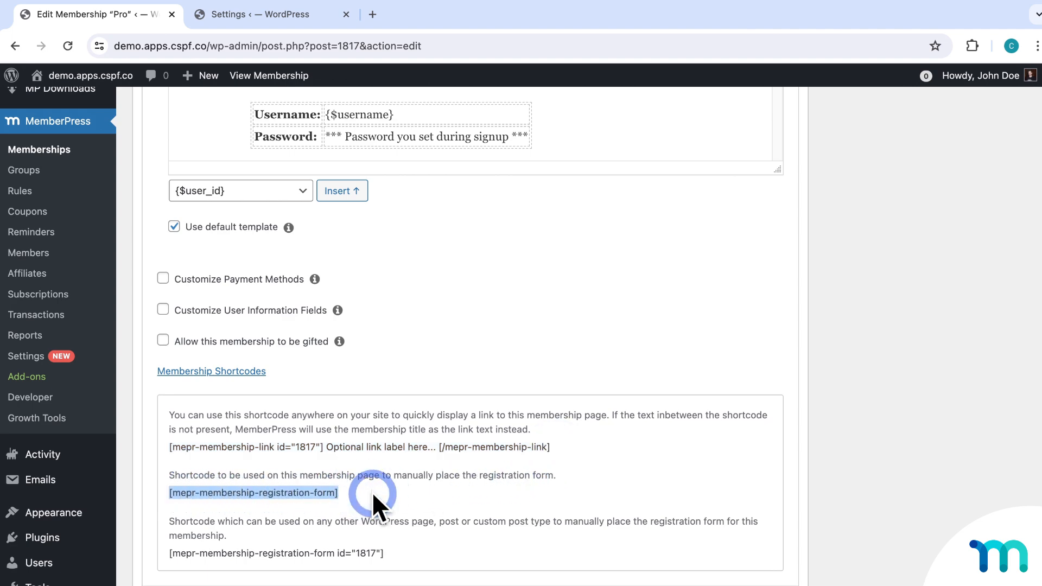
left_click(372, 492)
Allow multiple active subscriptions in Pro's Permissions.
scroll(372, 492, "up", 8)
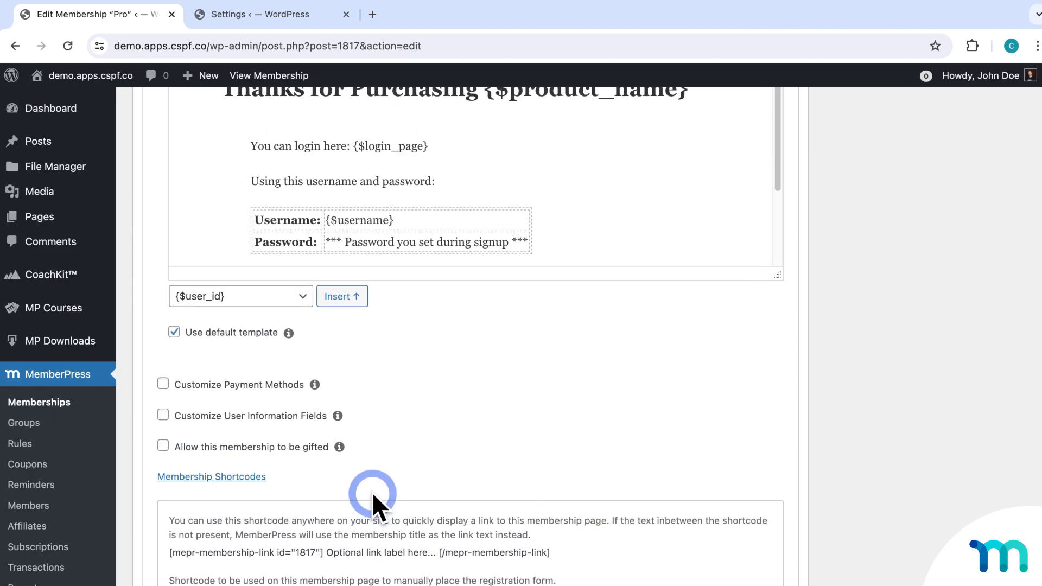
left_click(274, 154)
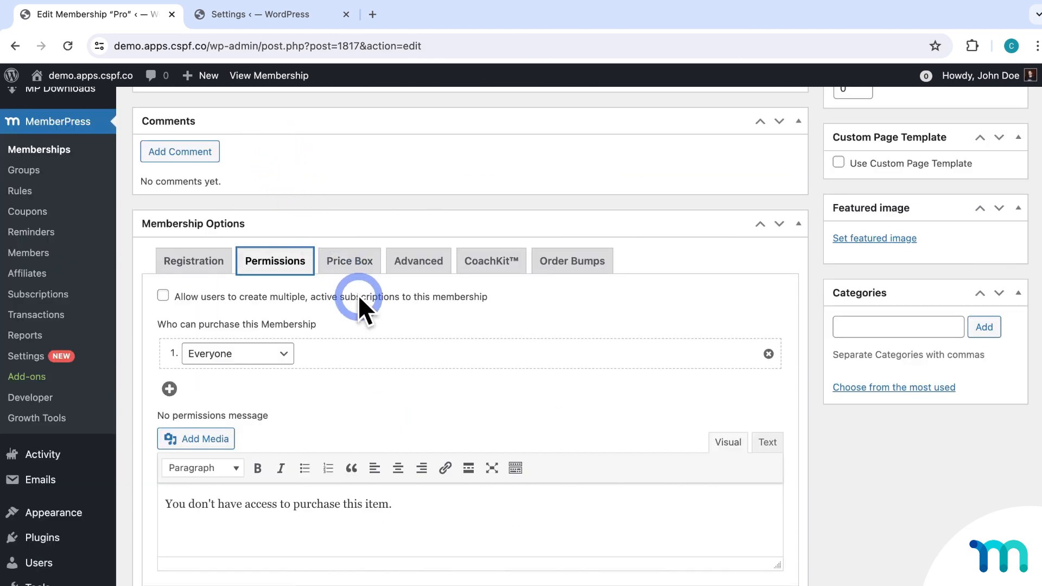
left_click(174, 296)
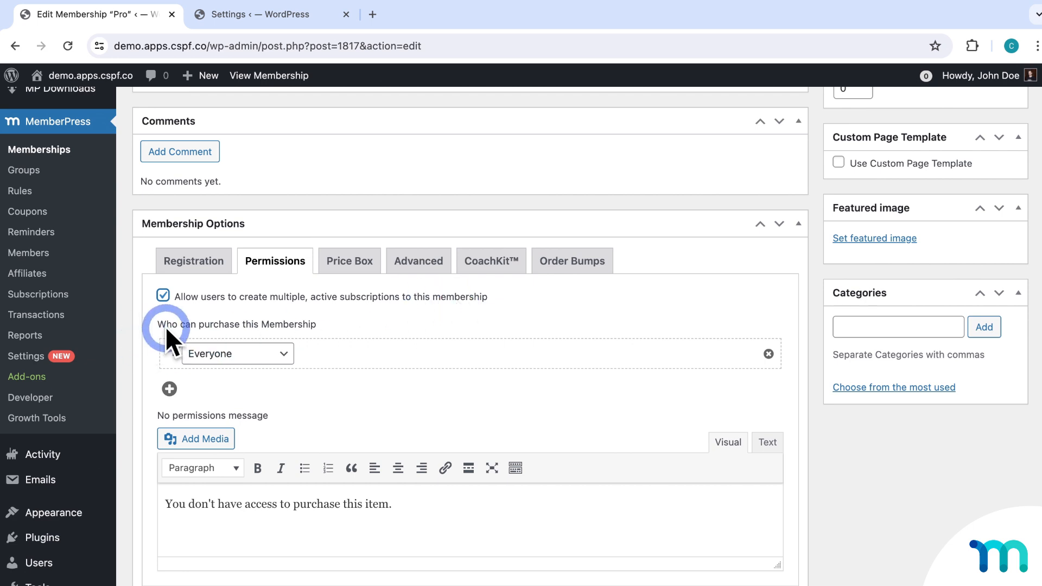
Restrict purchase to Members who currently have no active memberships, and add a second rule.
left_click(286, 356)
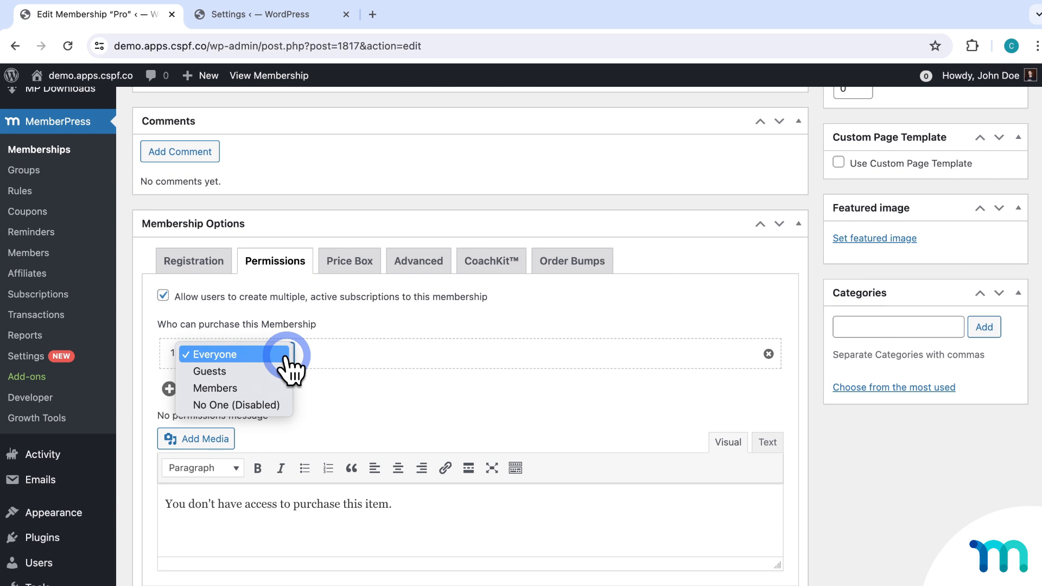
left_click(235, 388)
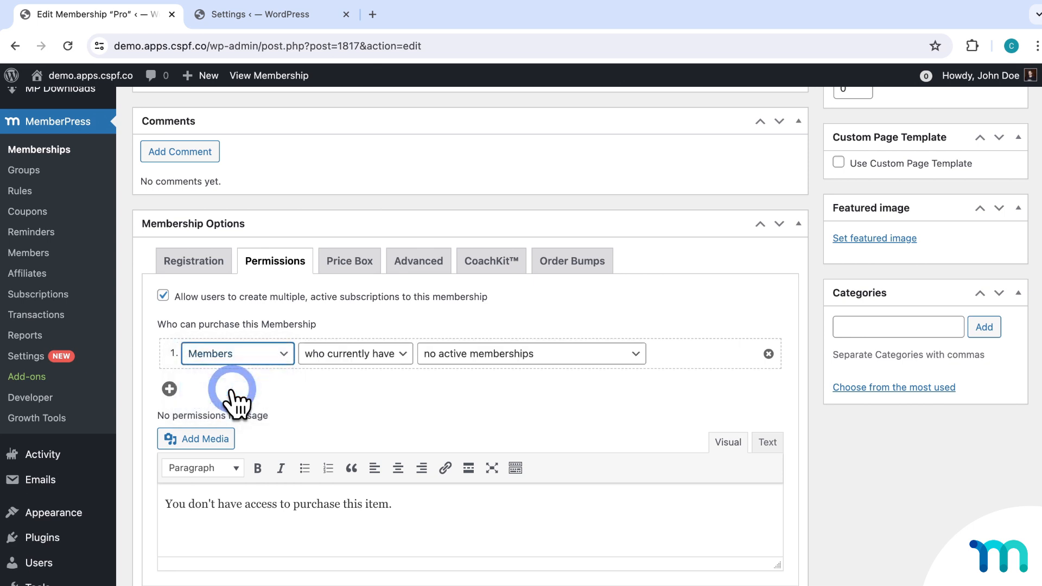
left_click(401, 353)
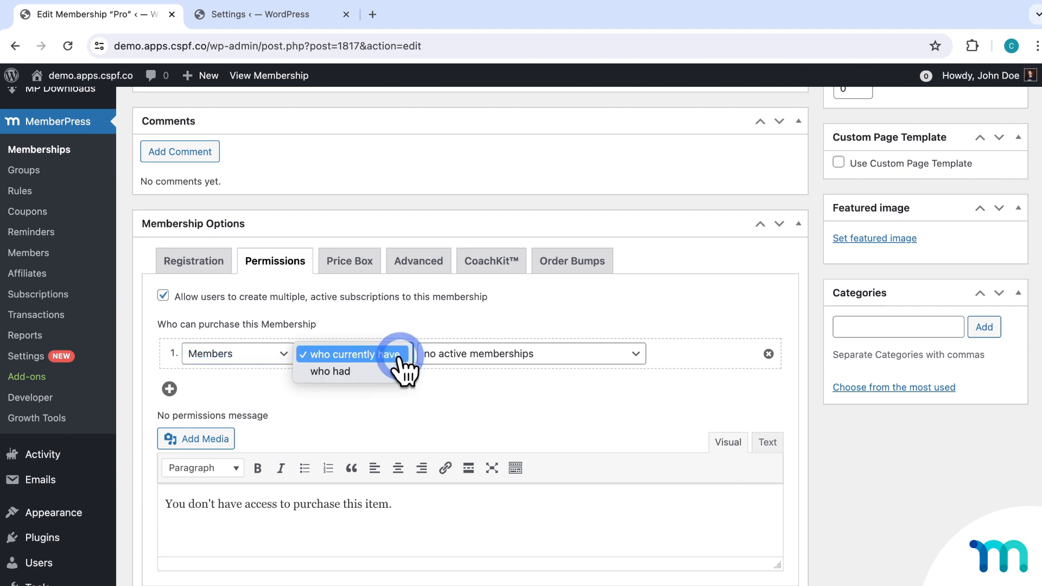
left_click(644, 354)
left_click(644, 354)
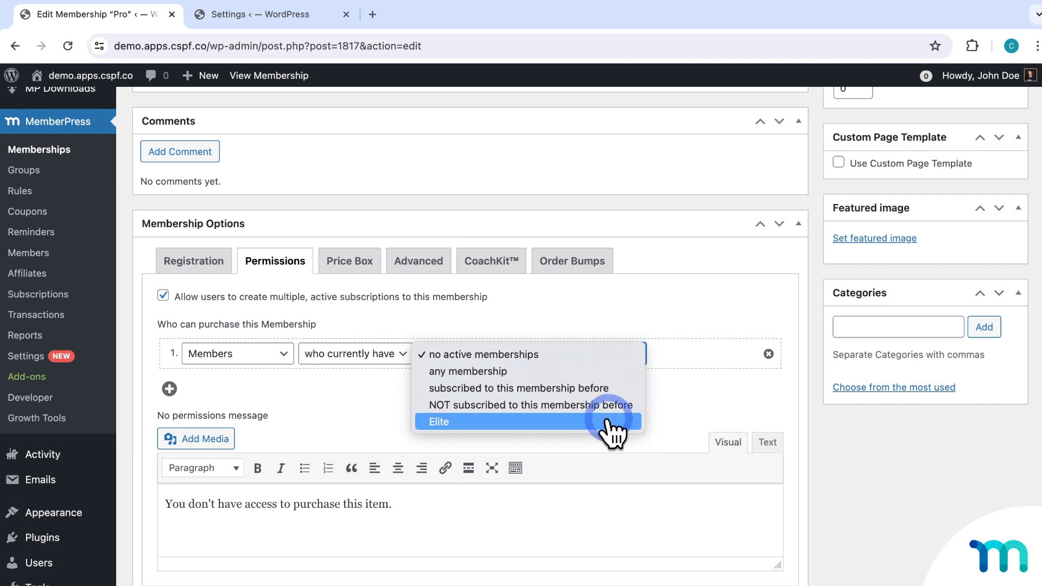
left_click(397, 355)
left_click(399, 356)
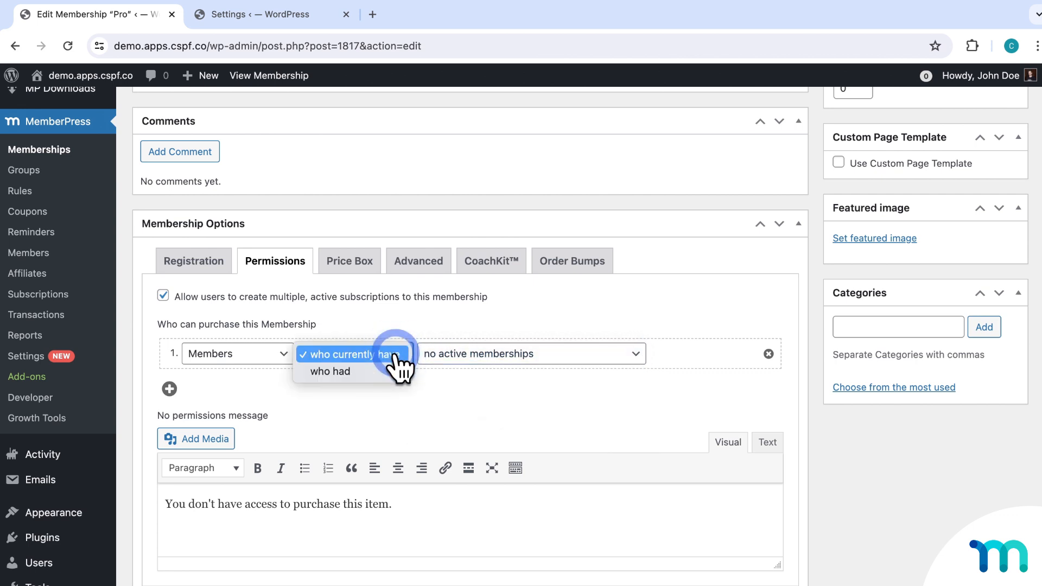
left_click(399, 356)
left_click(595, 356)
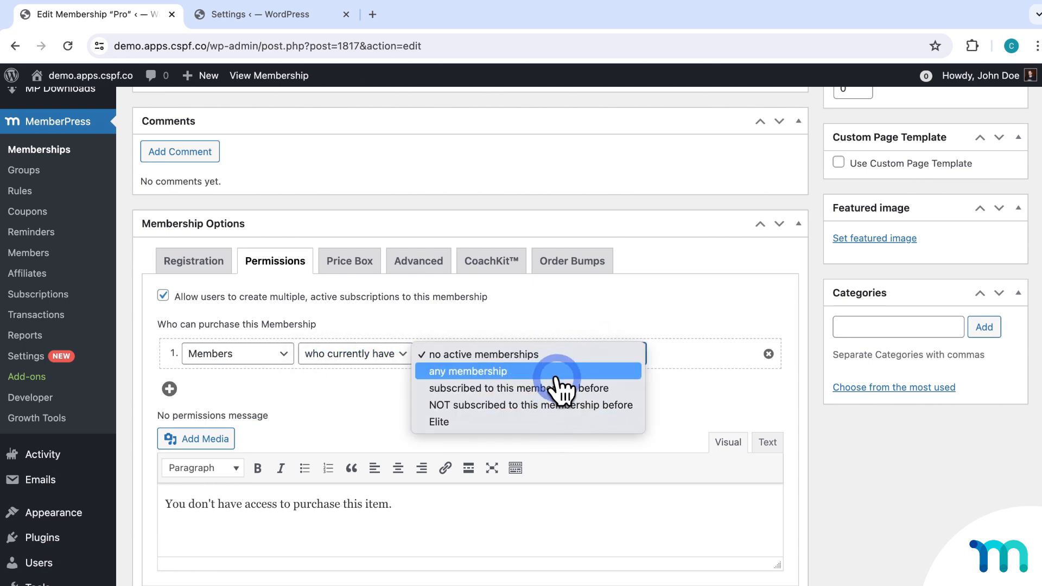
left_click(535, 324)
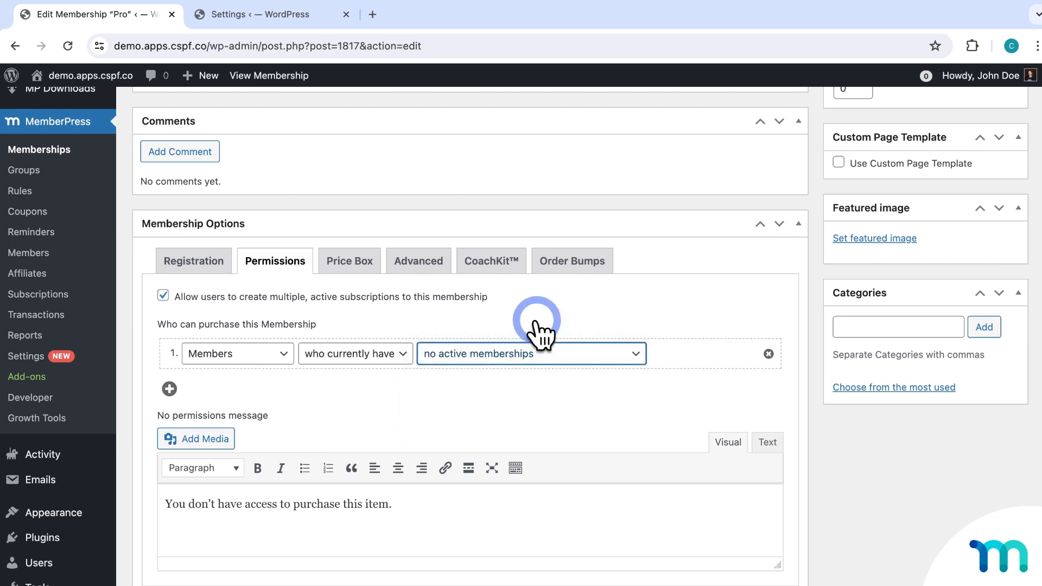
left_click(169, 388)
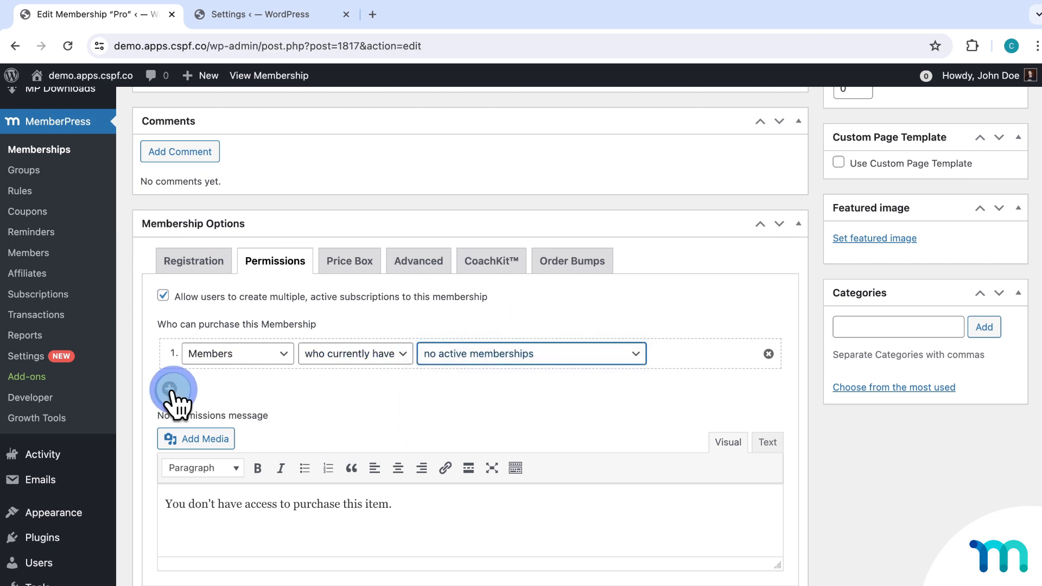
Let Guests purchase Pro through the second rule and review the no-permissions message.
left_click(263, 388)
left_click(259, 407)
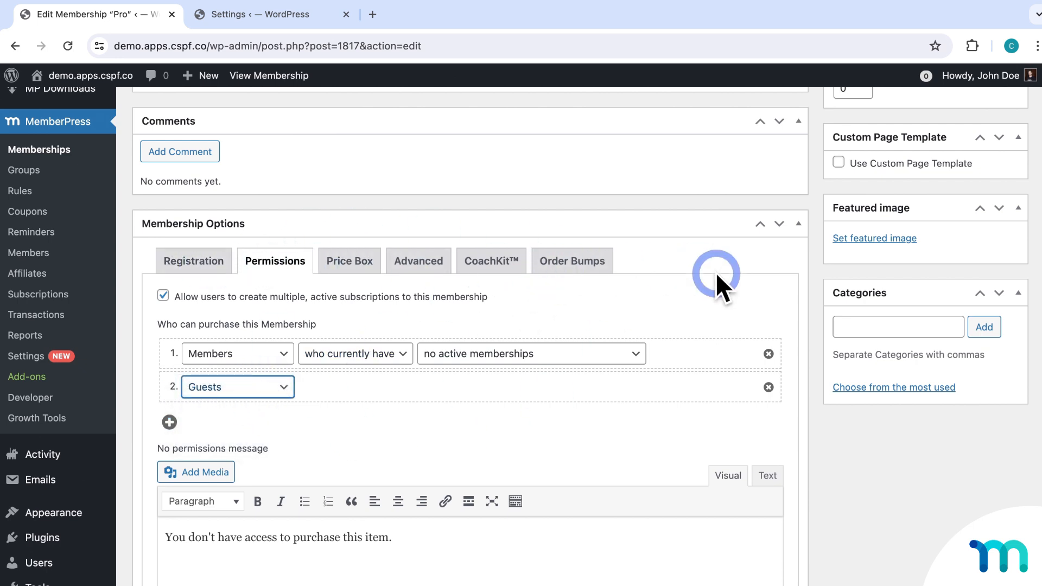
scroll(768, 343, "up", 5)
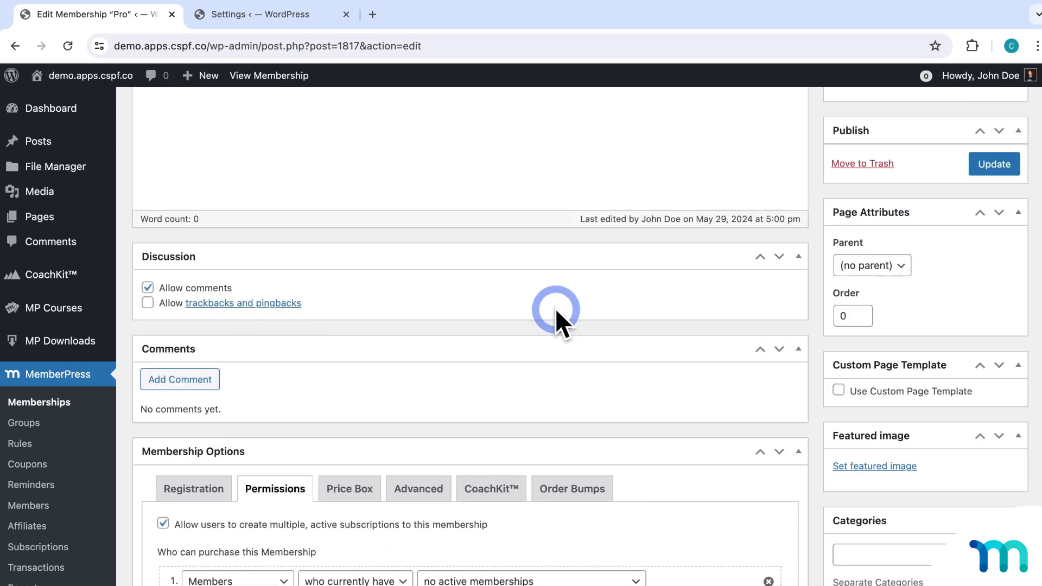
scroll(556, 307, "down", 5)
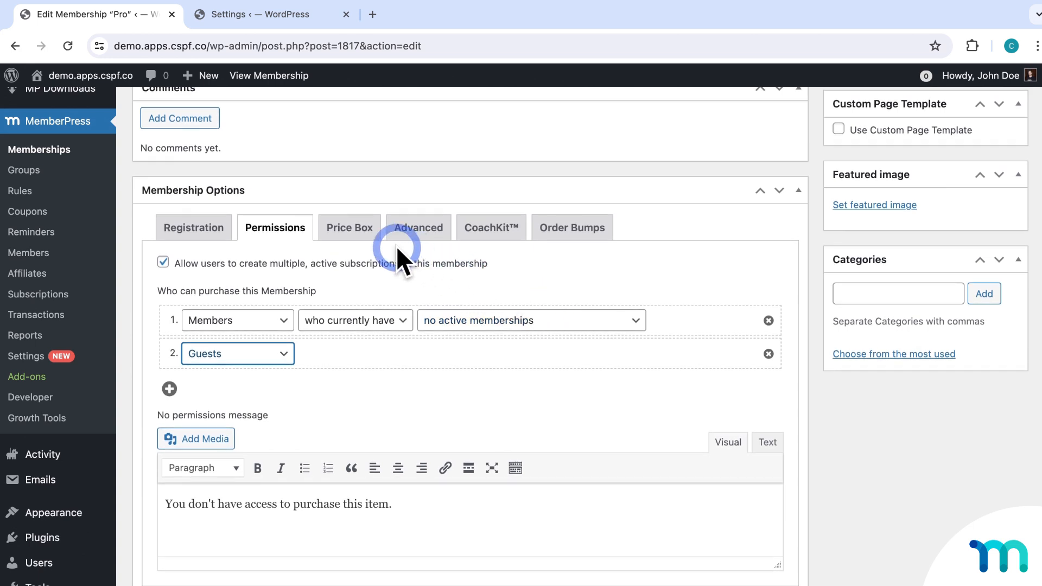
left_click_drag(157, 413, 267, 415)
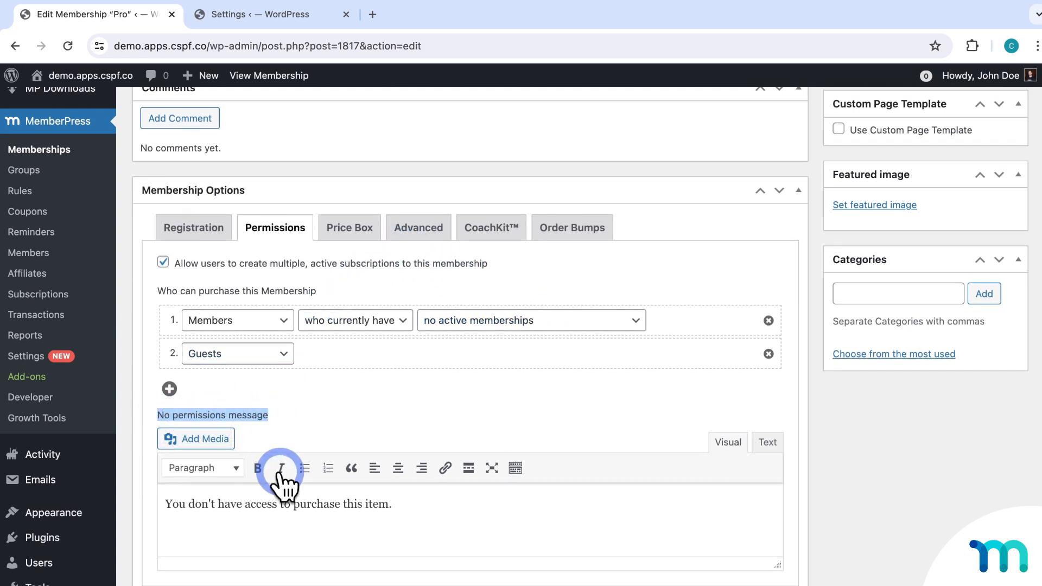
left_click(398, 510)
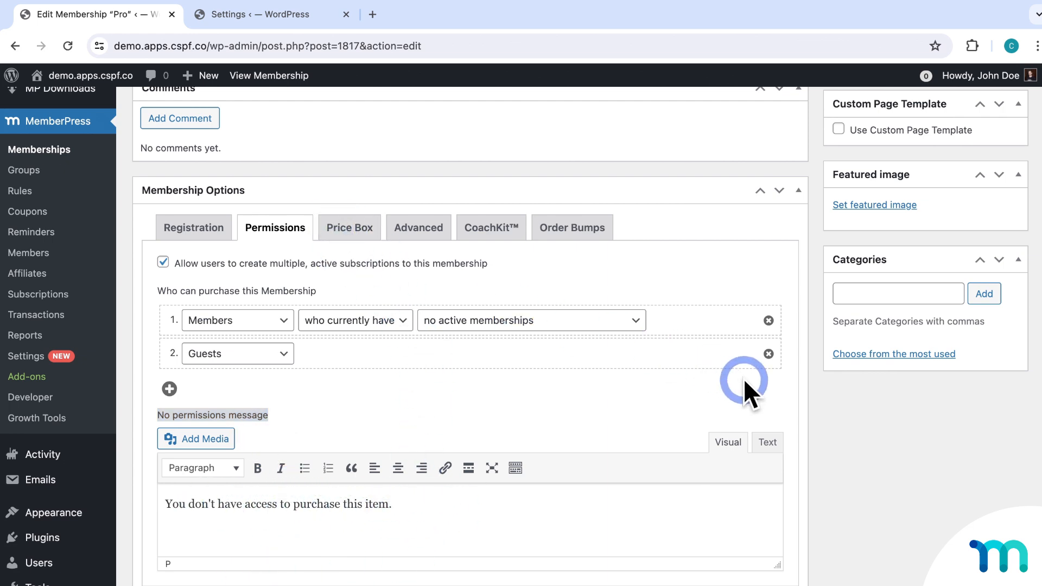
left_click(360, 233)
Look over Pro's price box titled Pro, then bring up its Advanced options.
scroll(383, 252, "down", 2)
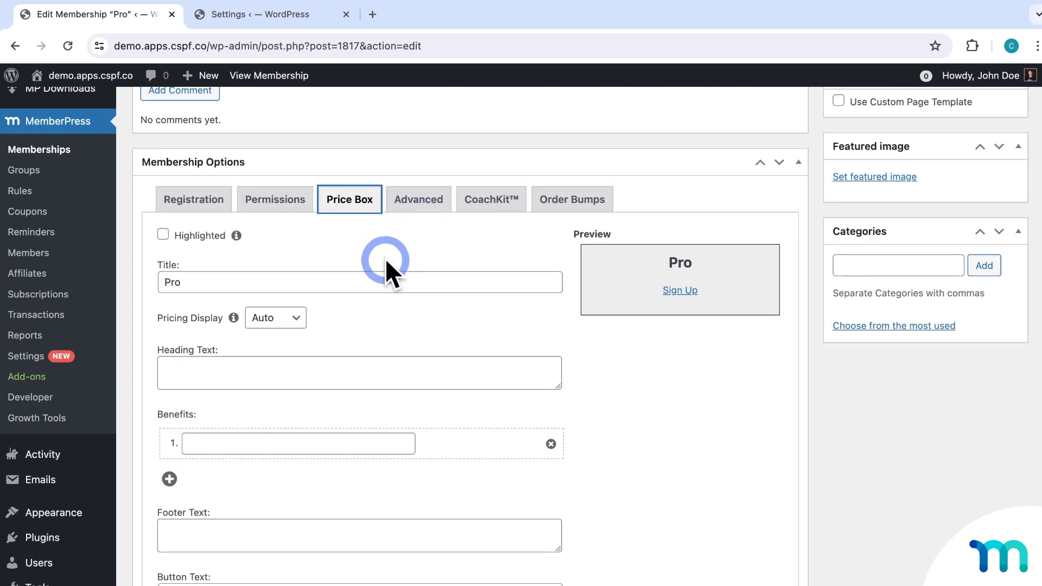
scroll(408, 258, "down", 4)
scroll(763, 196, "up", 2)
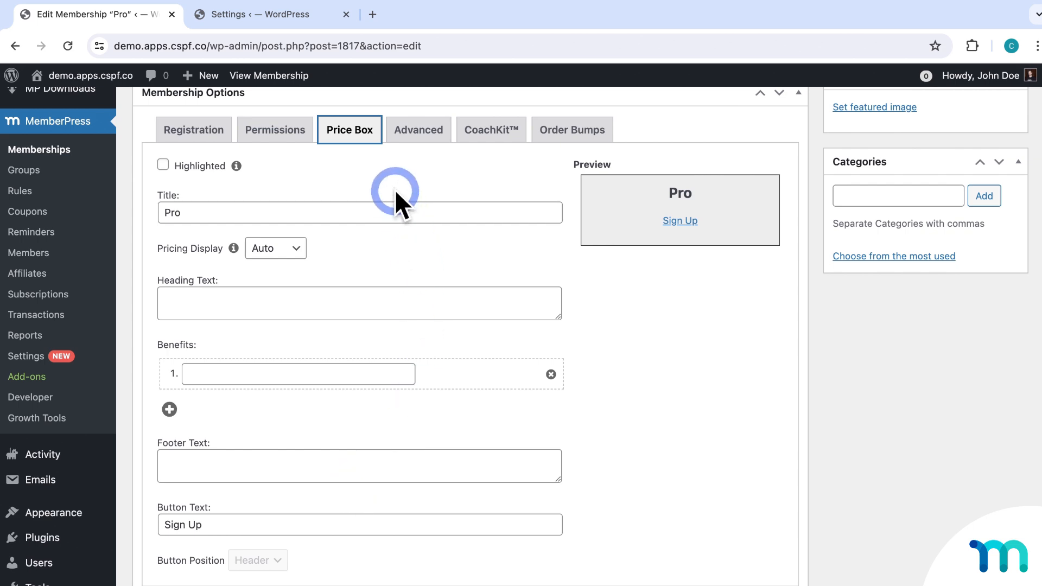
left_click(422, 133)
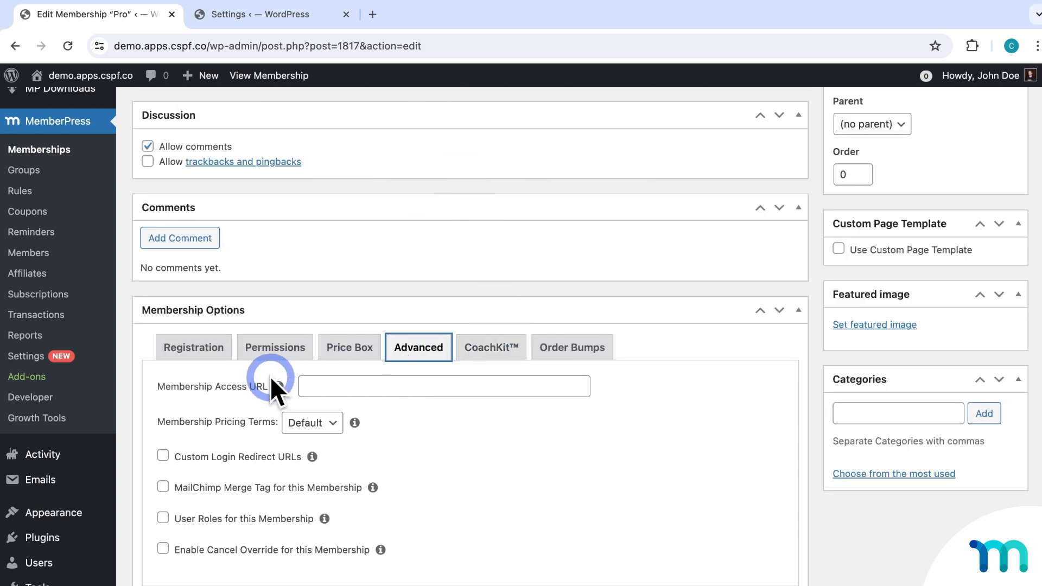
left_click_drag(158, 386, 217, 386)
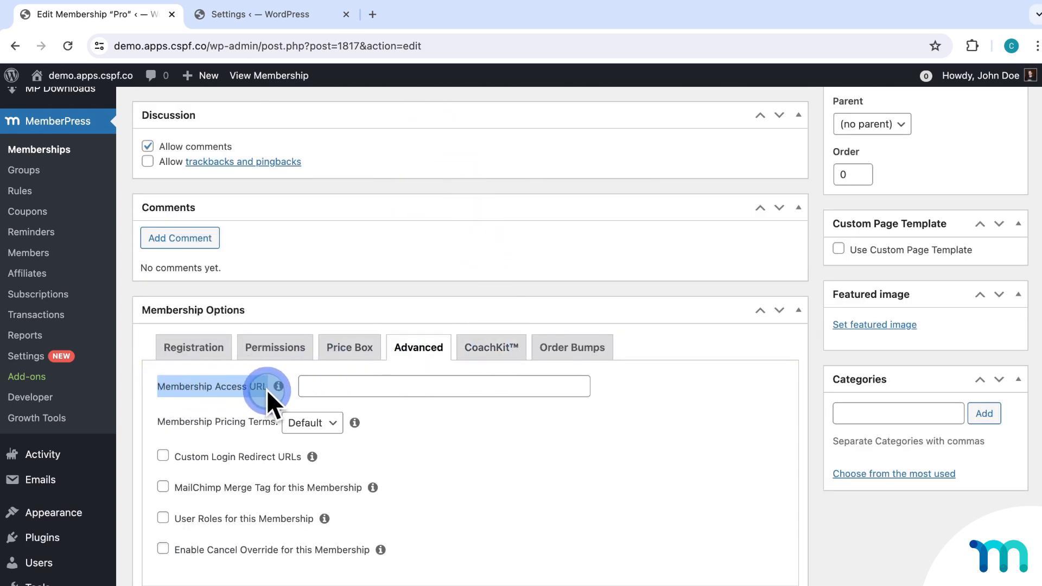
left_click(384, 386)
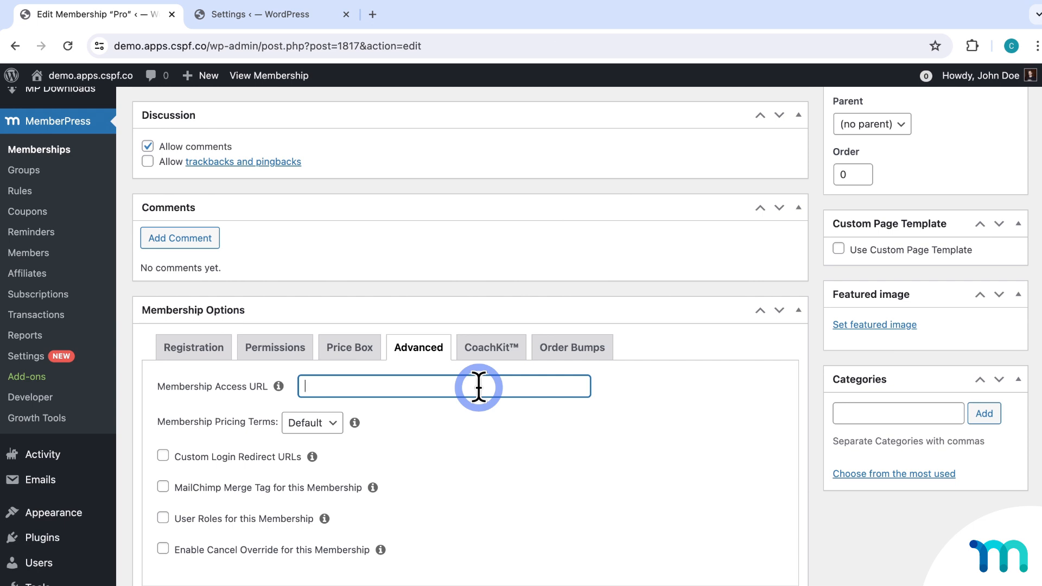
left_click(183, 425)
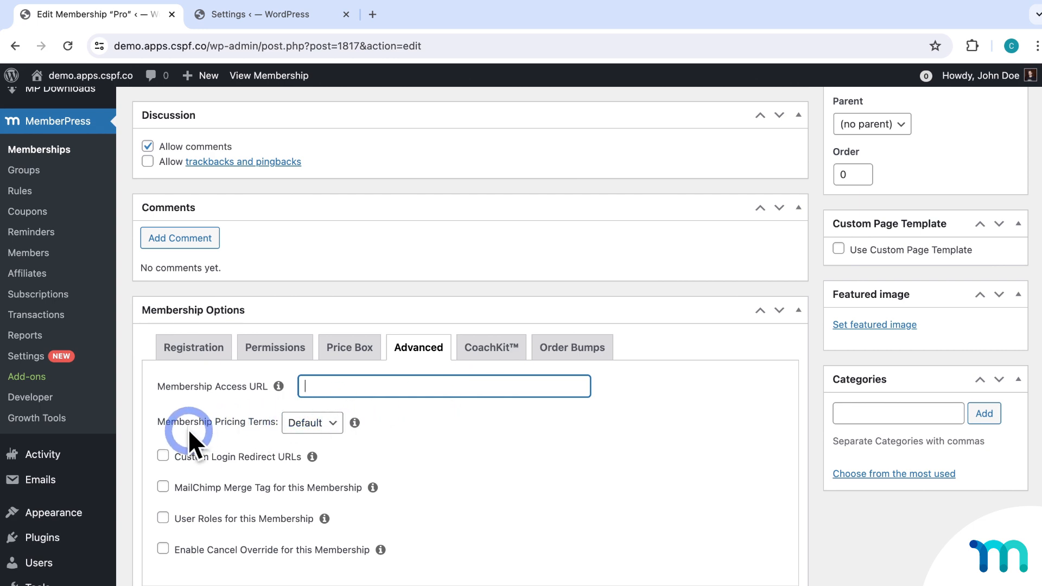
left_click(340, 427)
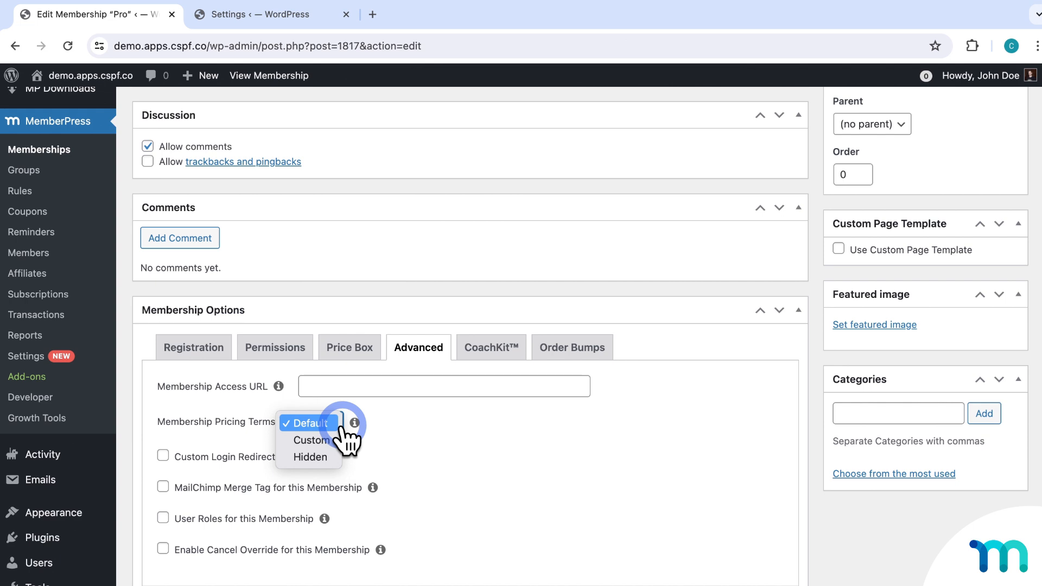
left_click(340, 427)
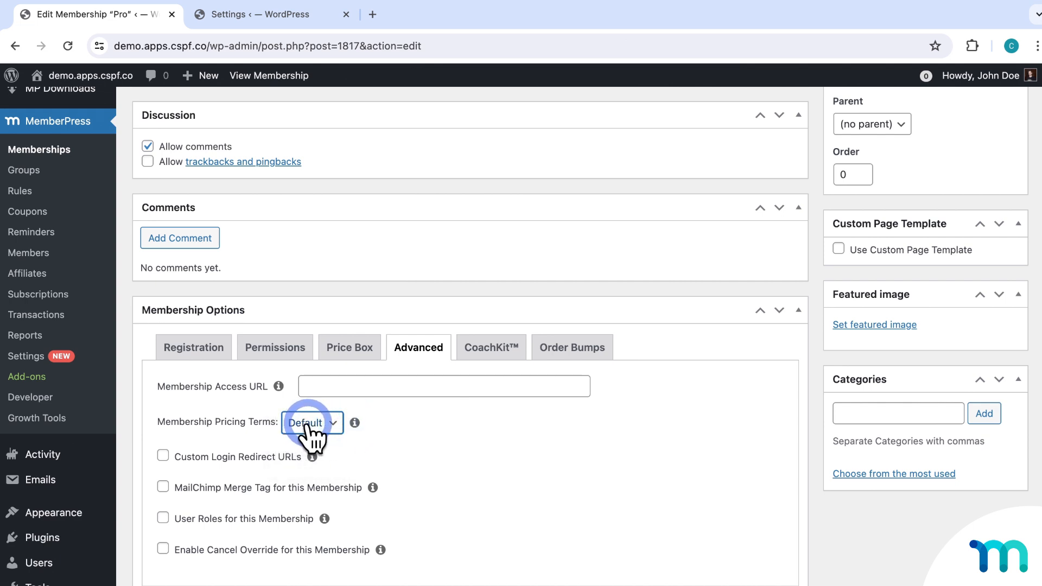
scroll(309, 429, "up", 15)
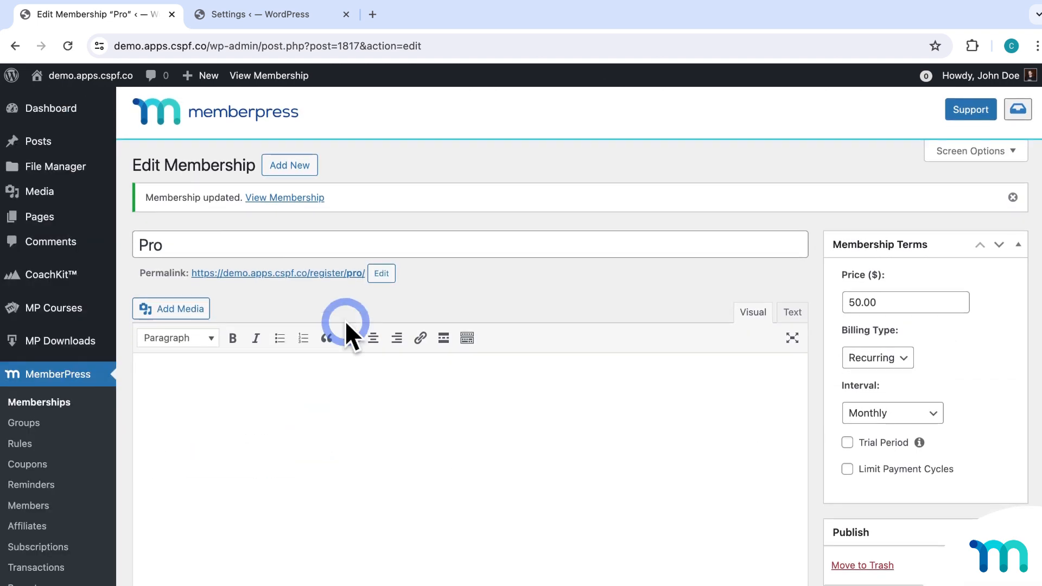
right_click(342, 274)
left_click(371, 308)
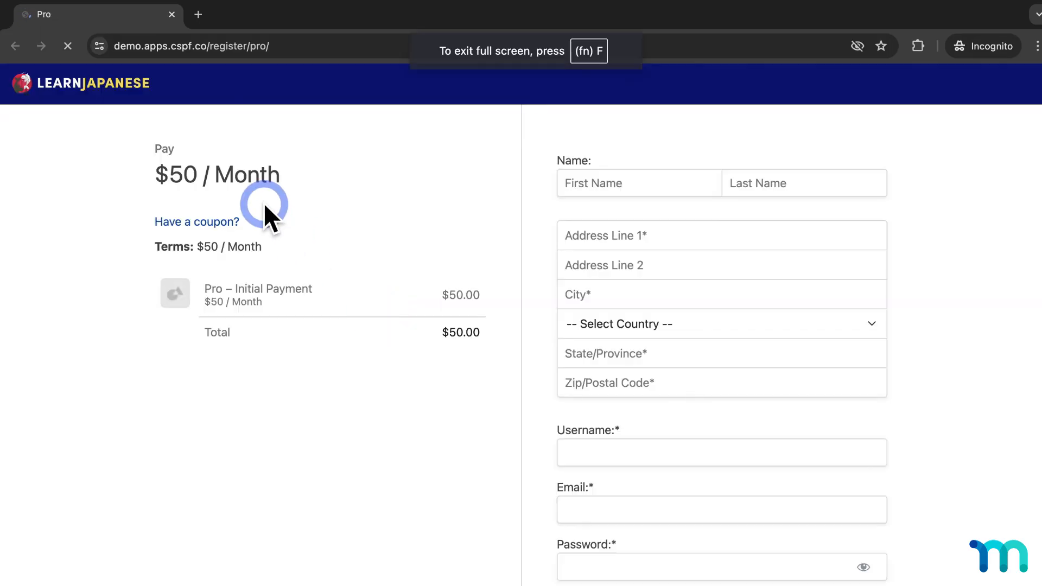
left_click_drag(162, 175, 299, 176)
left_click(171, 16)
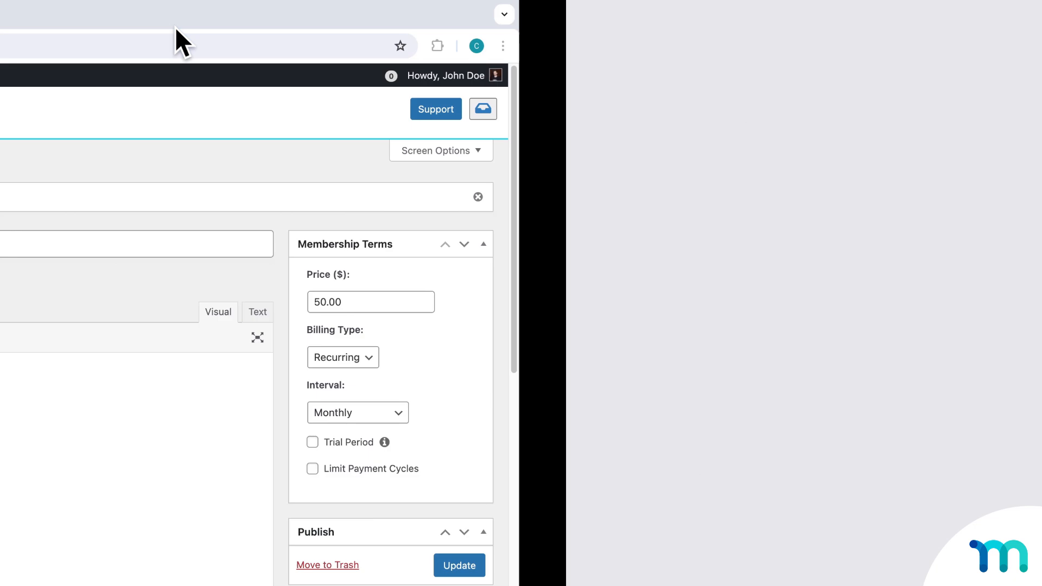
scroll(383, 373, "down", 10)
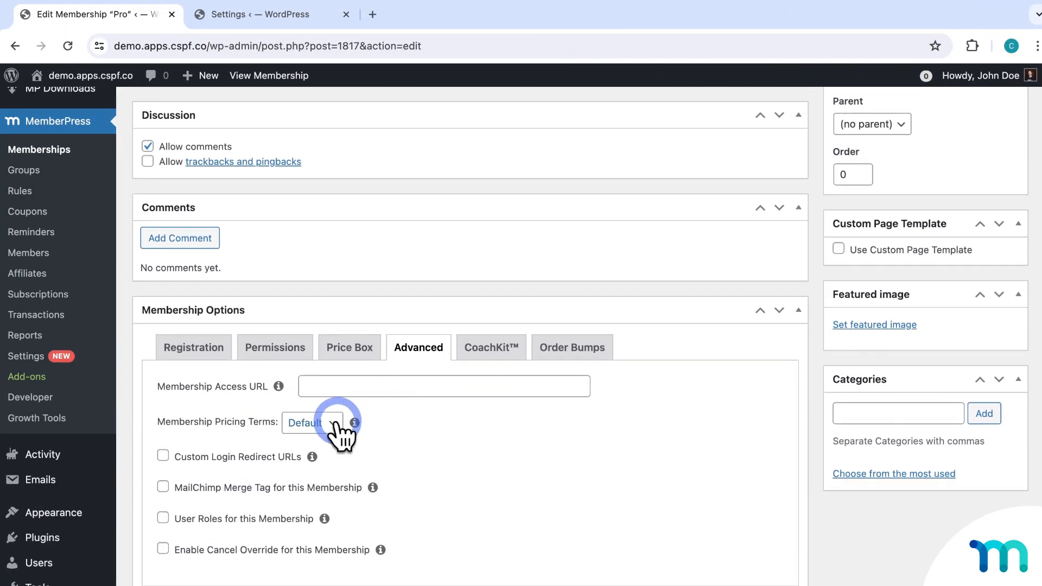
Set Pro's pricing terms to Custom reading 'Custom Price!!!!!' and update the membership.
left_click(335, 430)
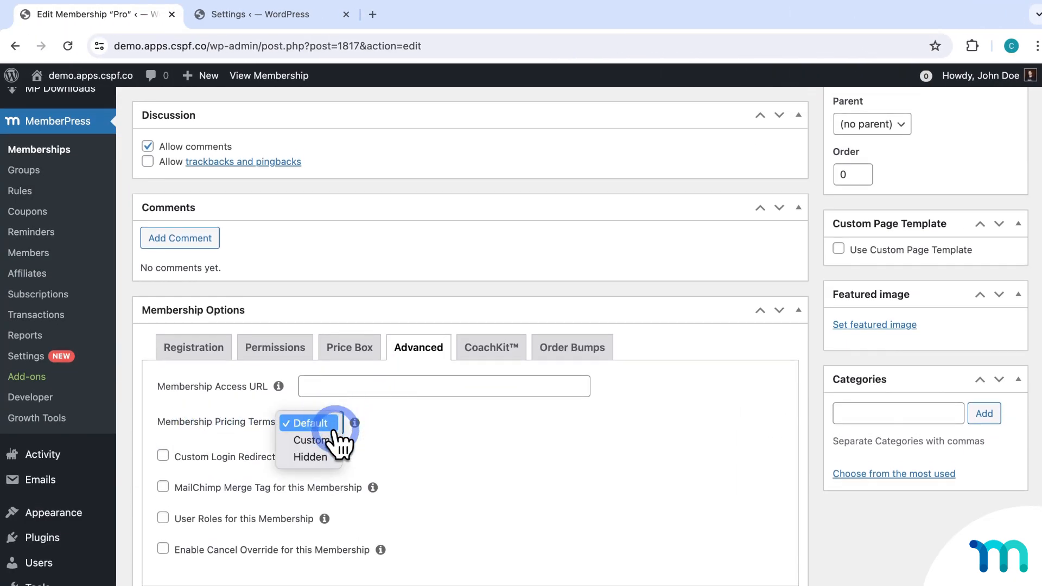
left_click(333, 442)
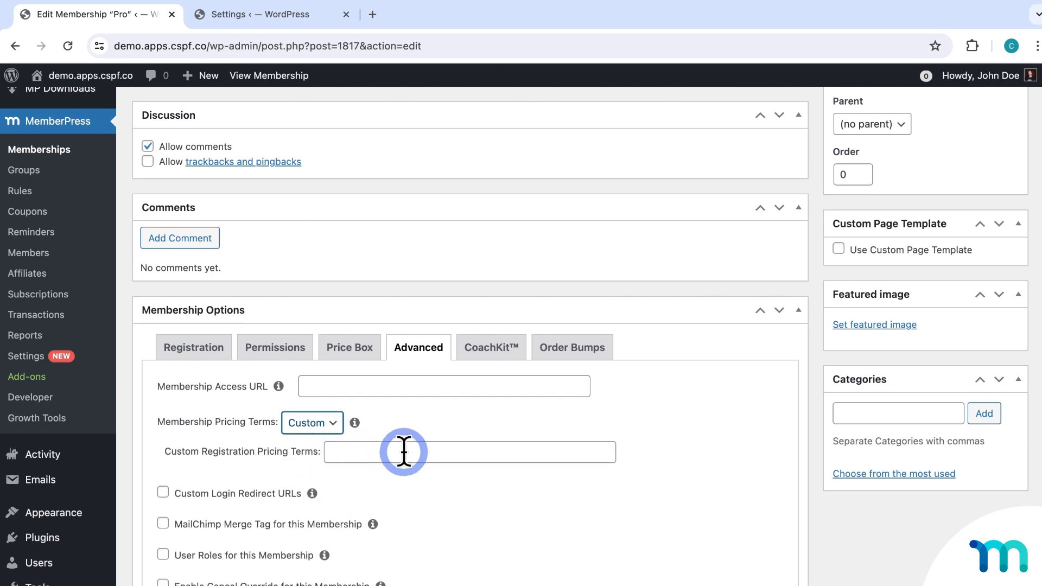
left_click(441, 453)
type("Cust")
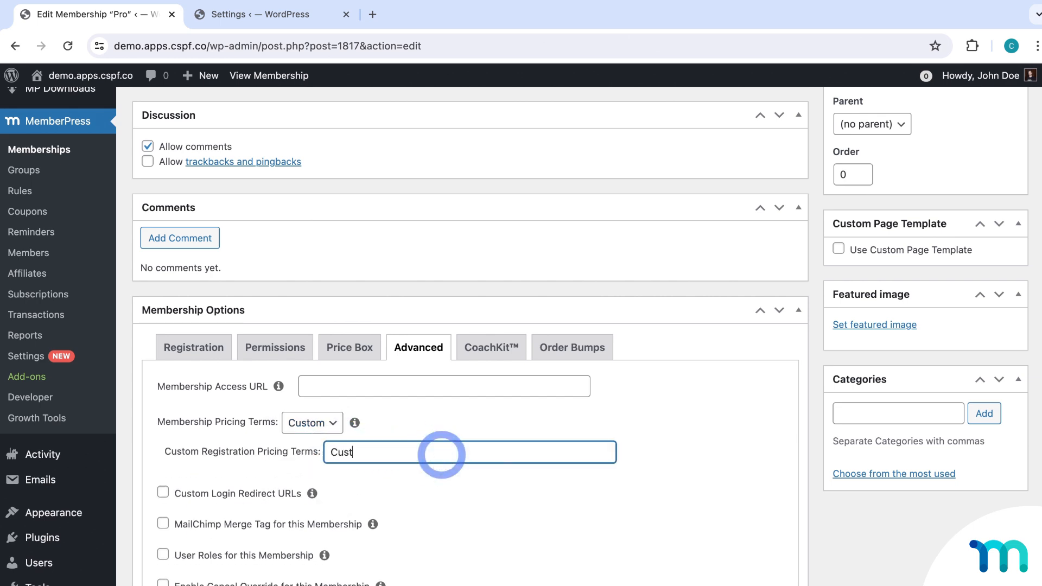
type("om Price!!!!!")
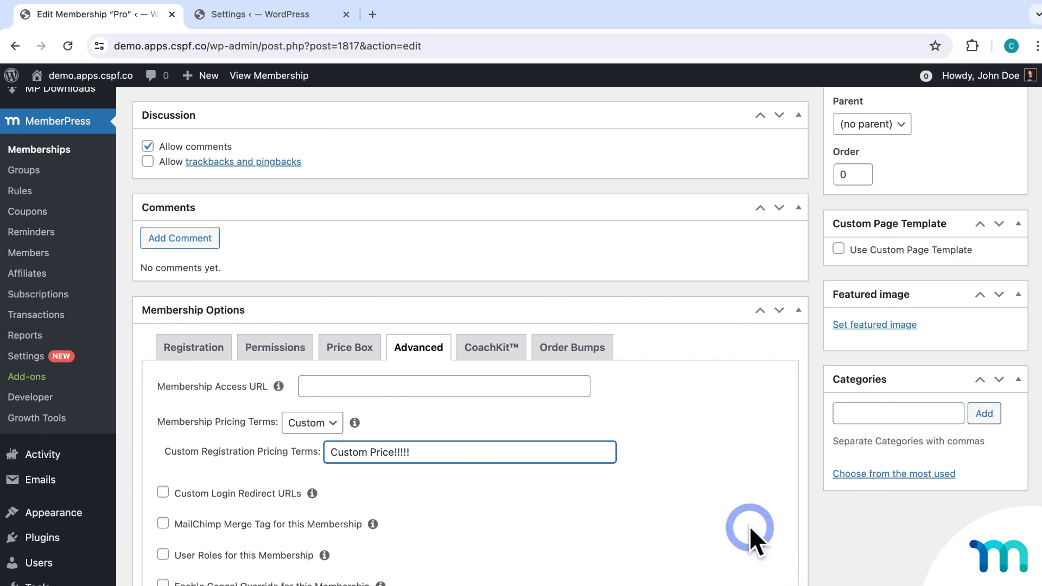
scroll(750, 525, "up", 6)
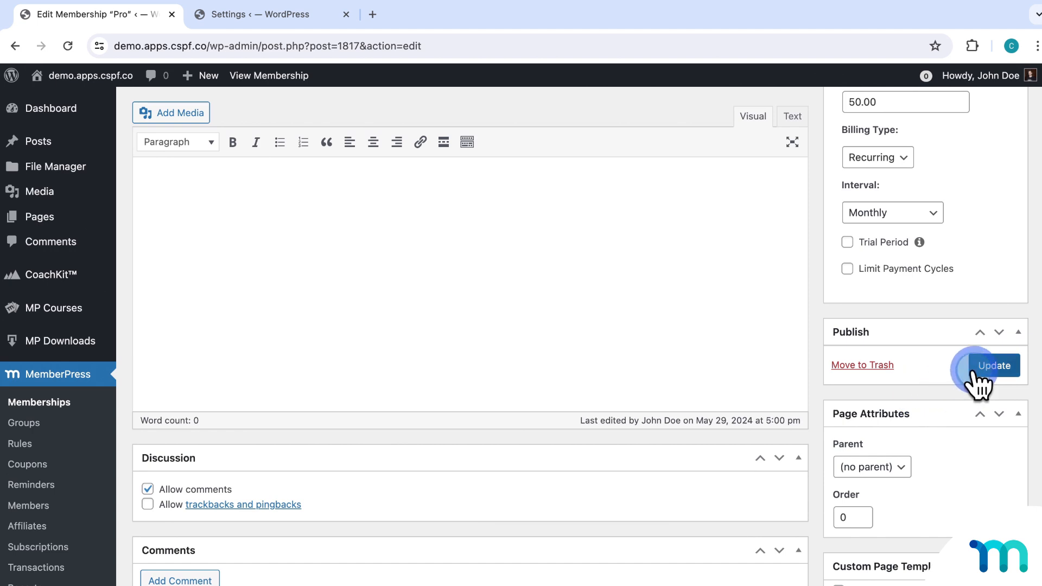
left_click(977, 375)
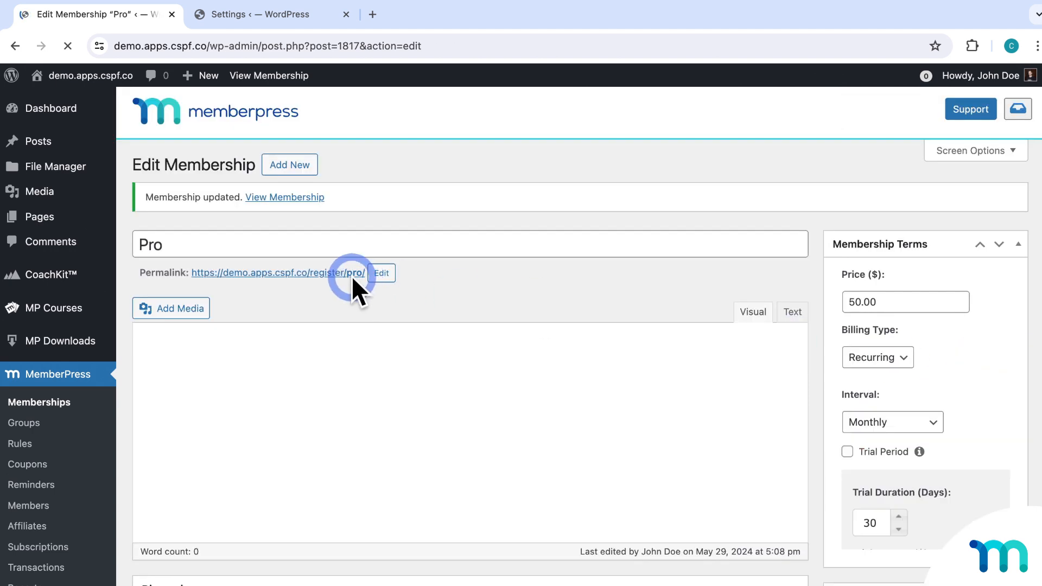
Preview the signup page privately to confirm 'Custom Price!!!!!' appears, then close the preview.
right_click(354, 274)
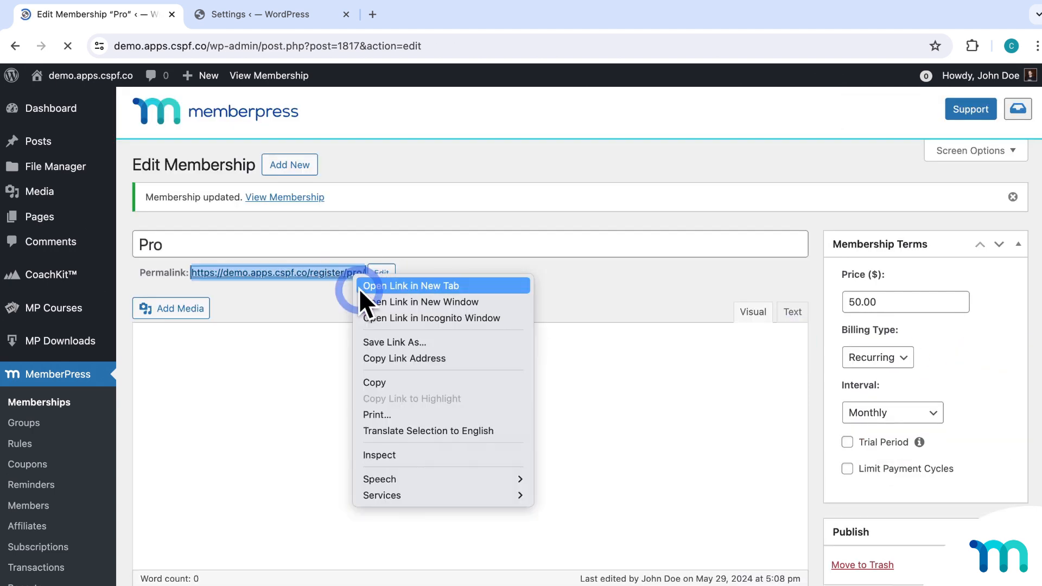
left_click(373, 317)
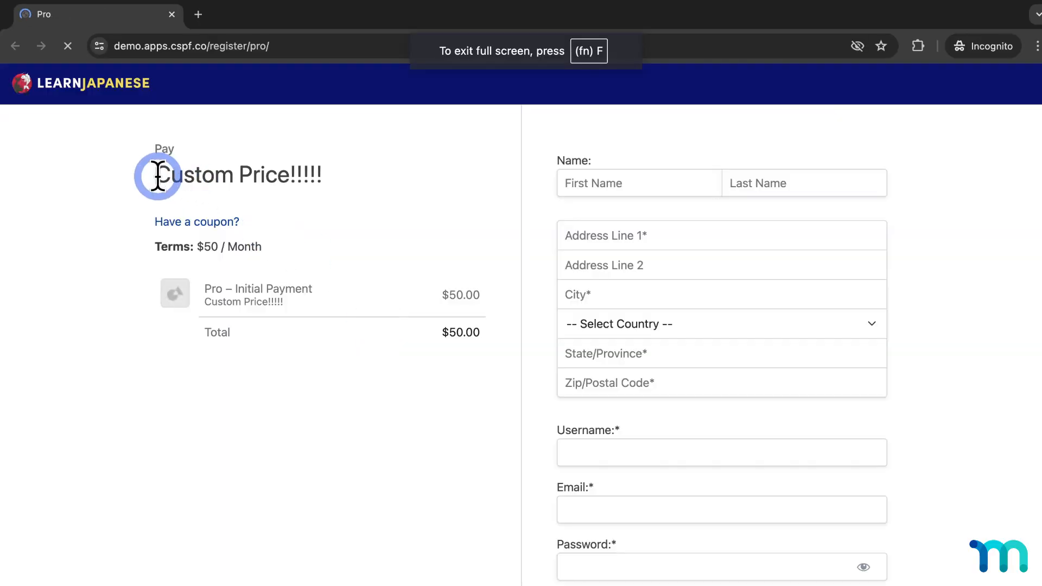
left_click_drag(158, 176, 361, 177)
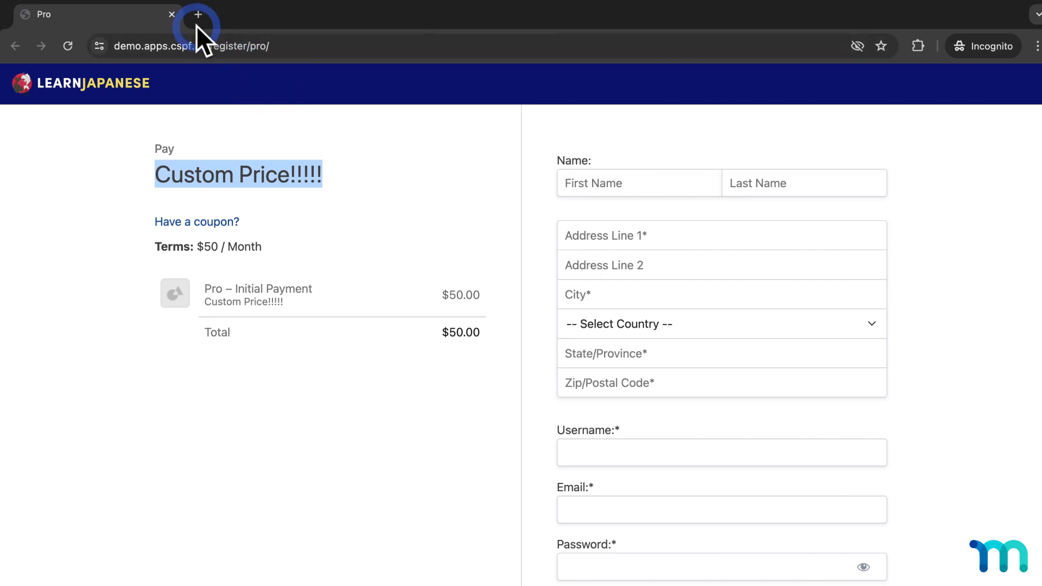
left_click(171, 14)
scroll(426, 320, "down", 10)
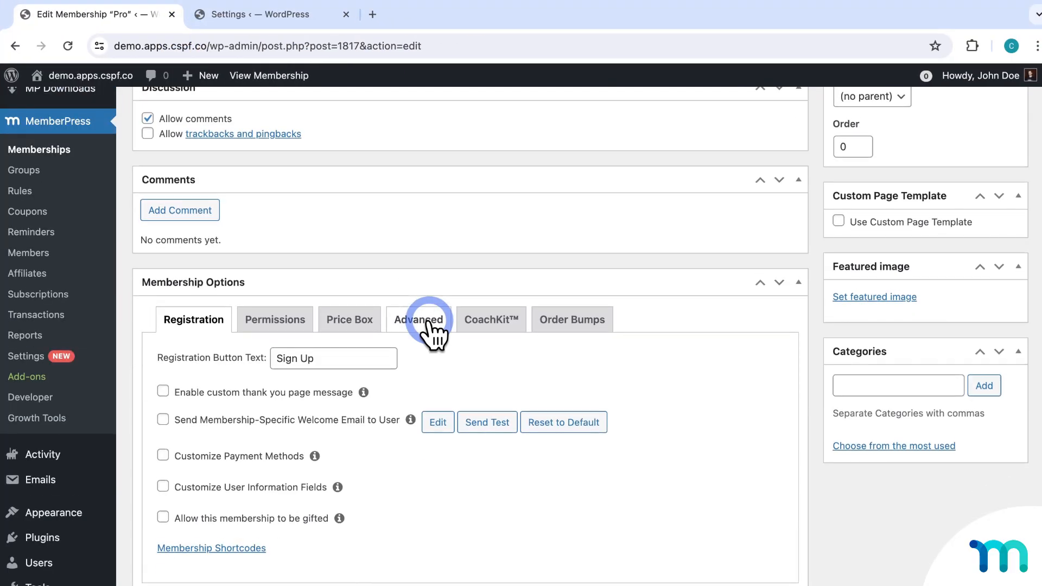
Set Pro's Advanced pricing terms to Hidden, then back to Default, and enable custom login redirects.
left_click(402, 358)
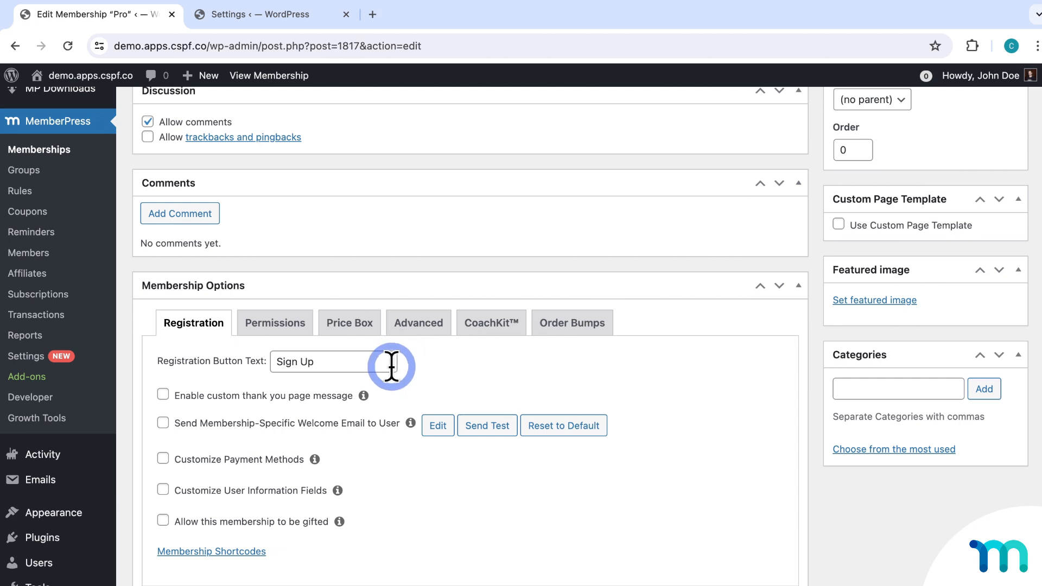
left_click(415, 335)
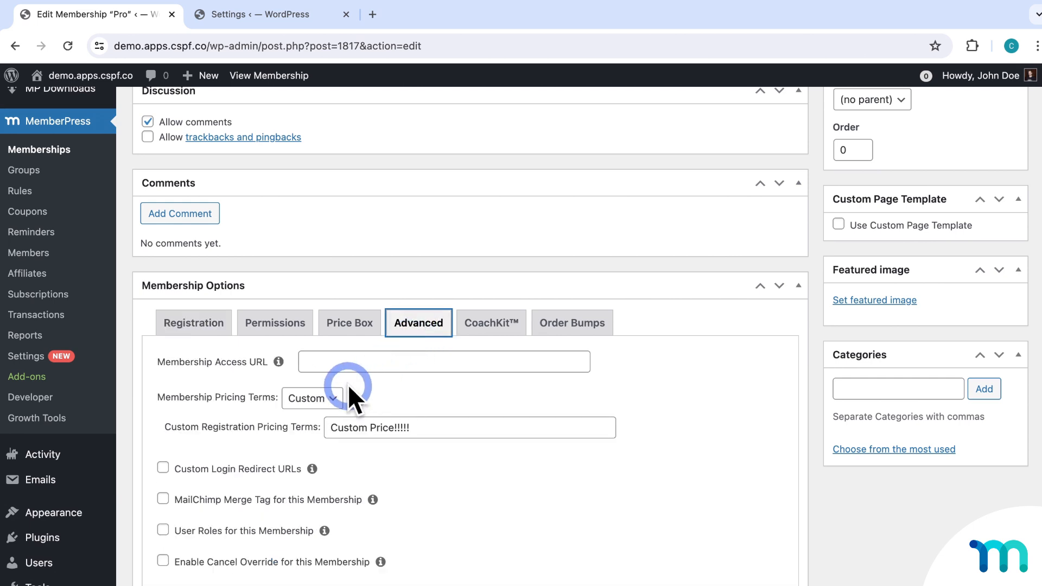
left_click(329, 398)
left_click(325, 416)
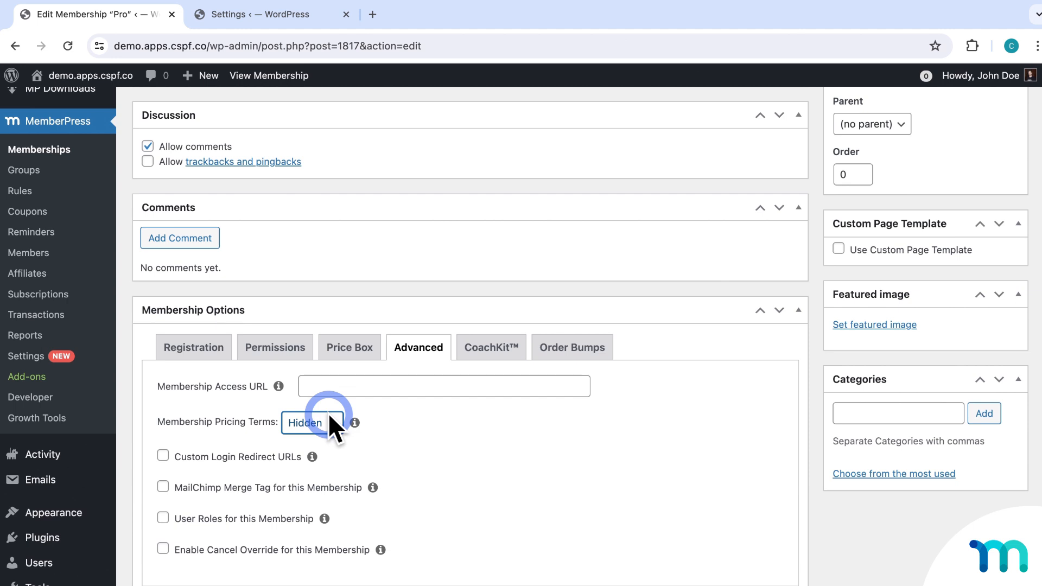
left_click(335, 432)
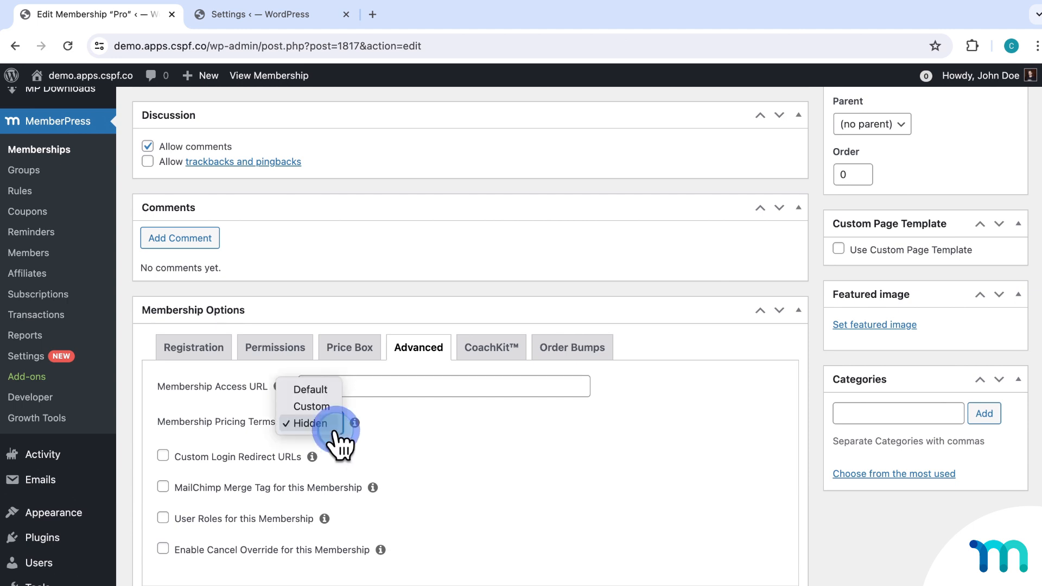
left_click(320, 389)
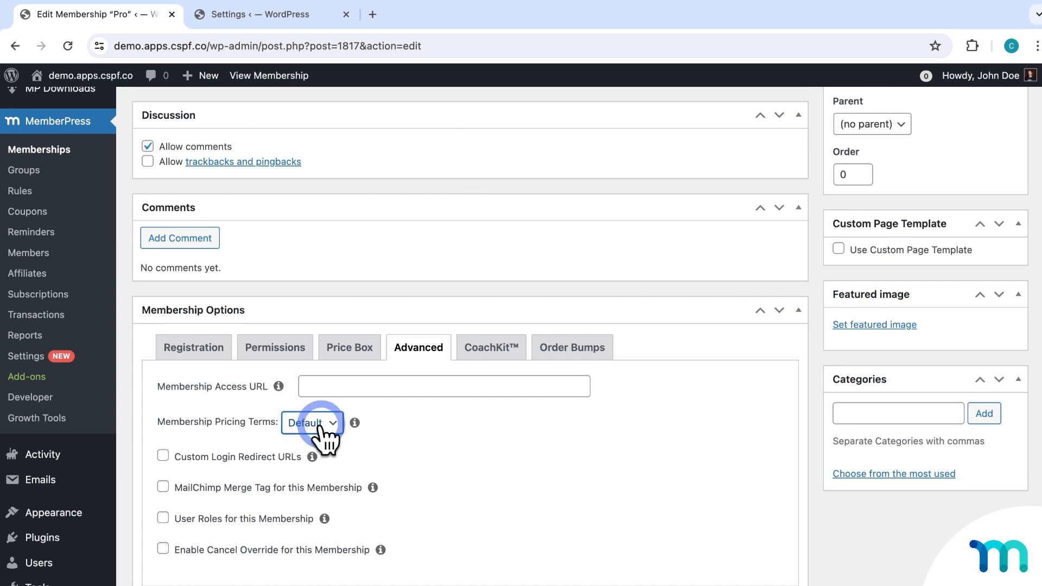
left_click(163, 456)
Open MemberPress Settings from the sidebar in a separate browser tab.
scroll(624, 459, "down", 3)
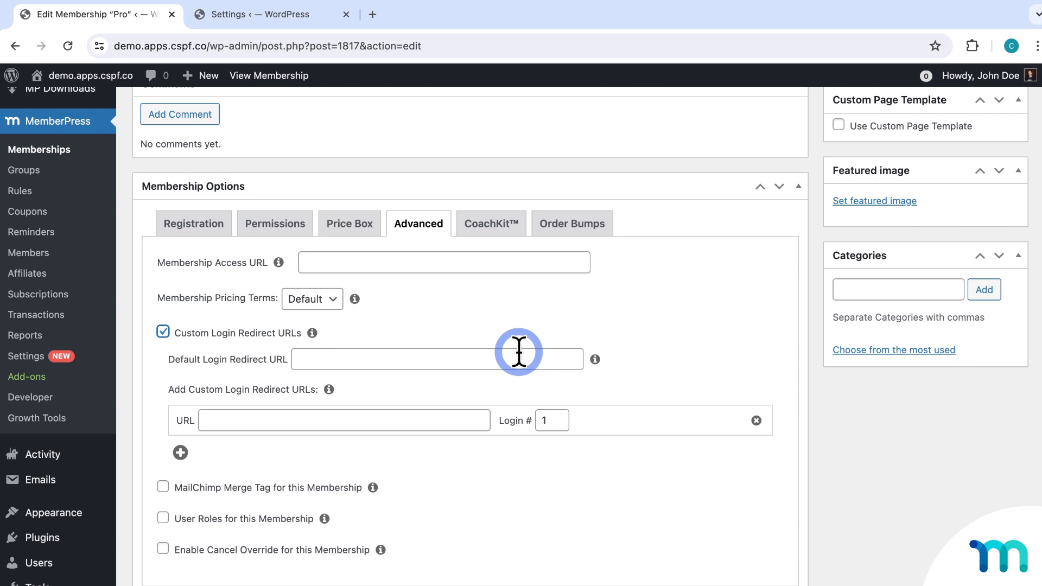
right_click(22, 354)
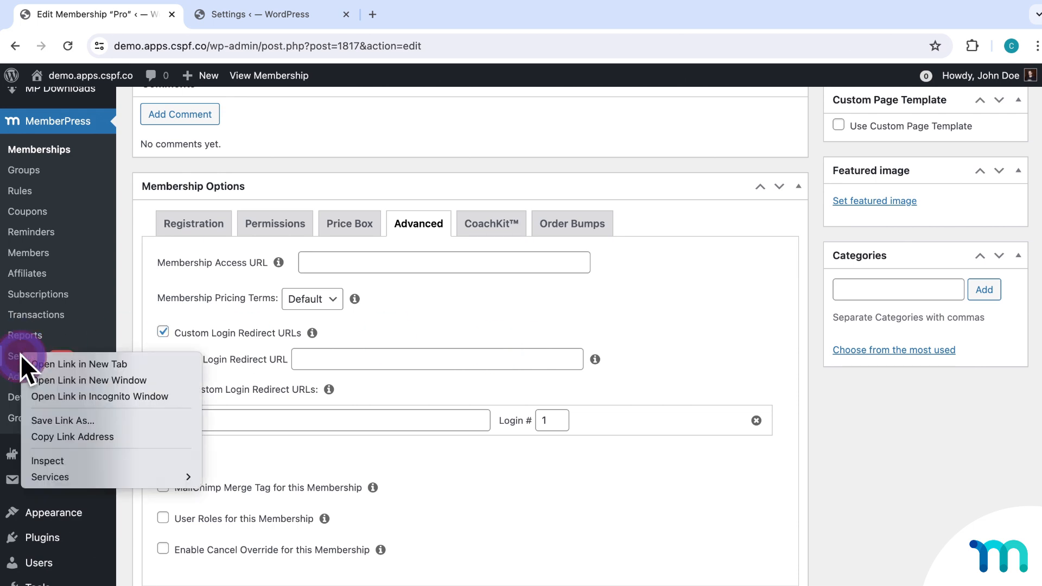
left_click(47, 364)
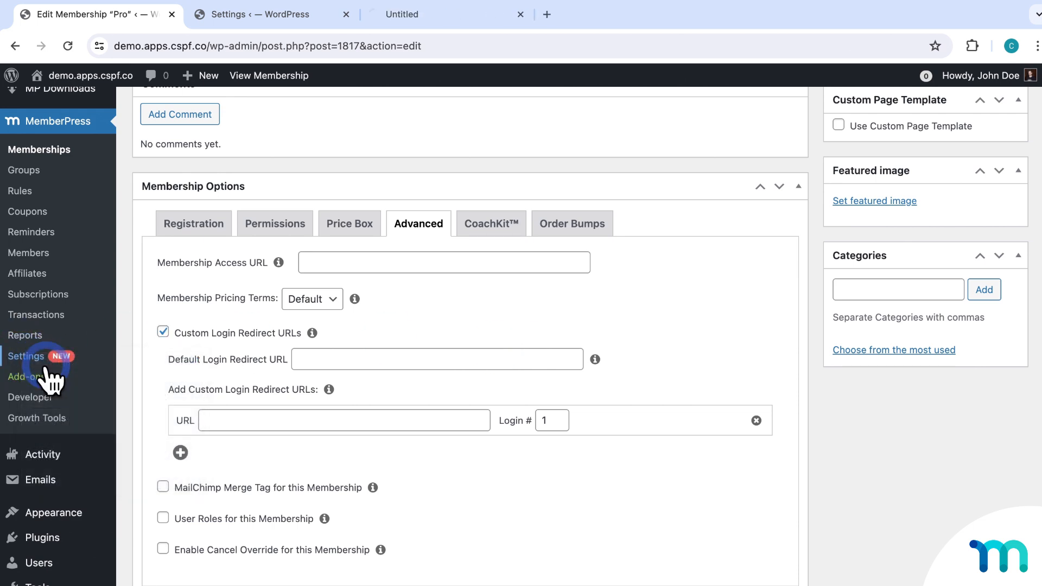
left_click(345, 15)
left_click(286, 18)
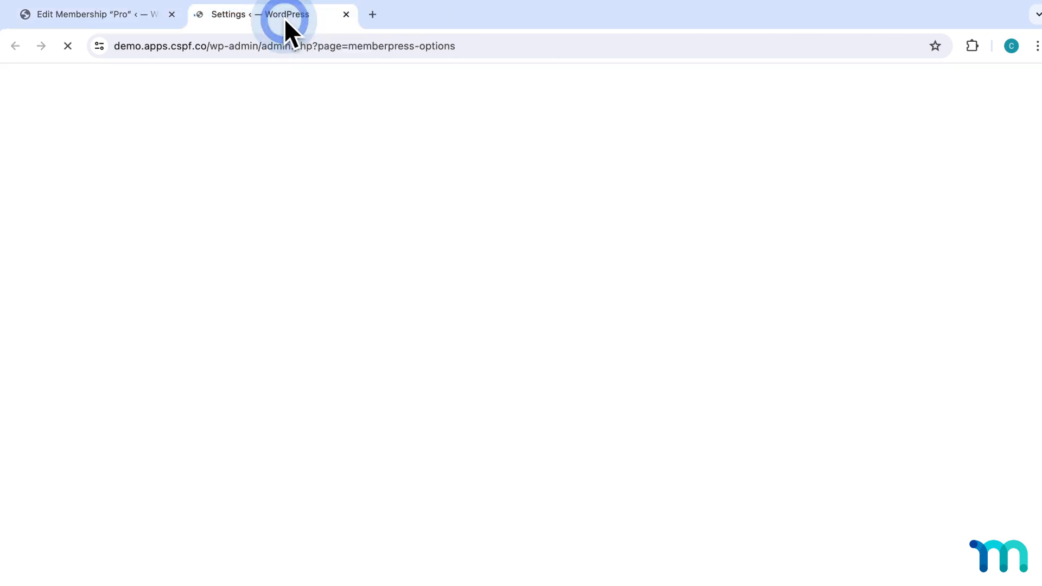
left_click(278, 197)
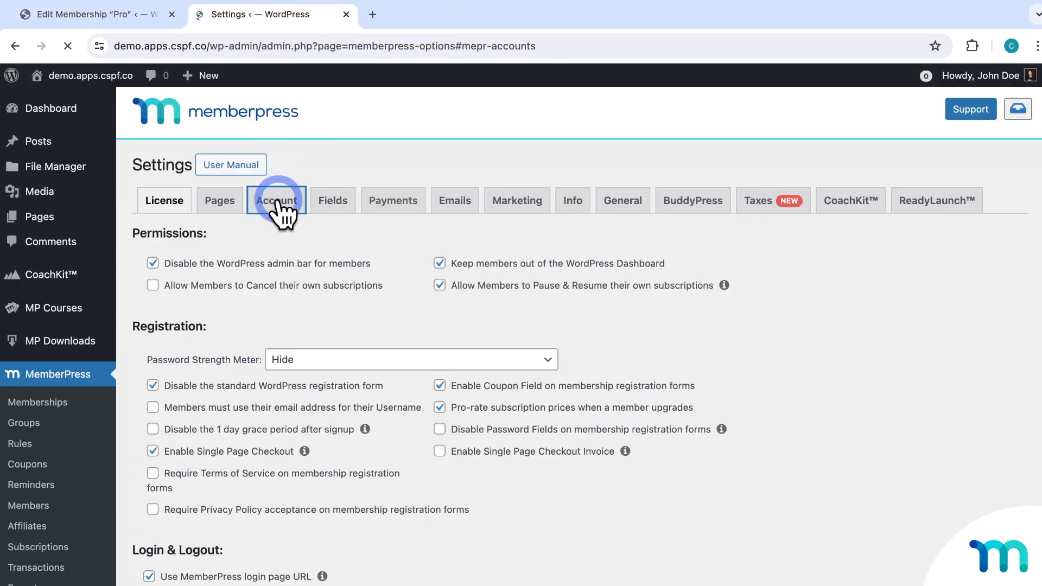
scroll(341, 255, "down", 5)
scroll(341, 255, "down", 3)
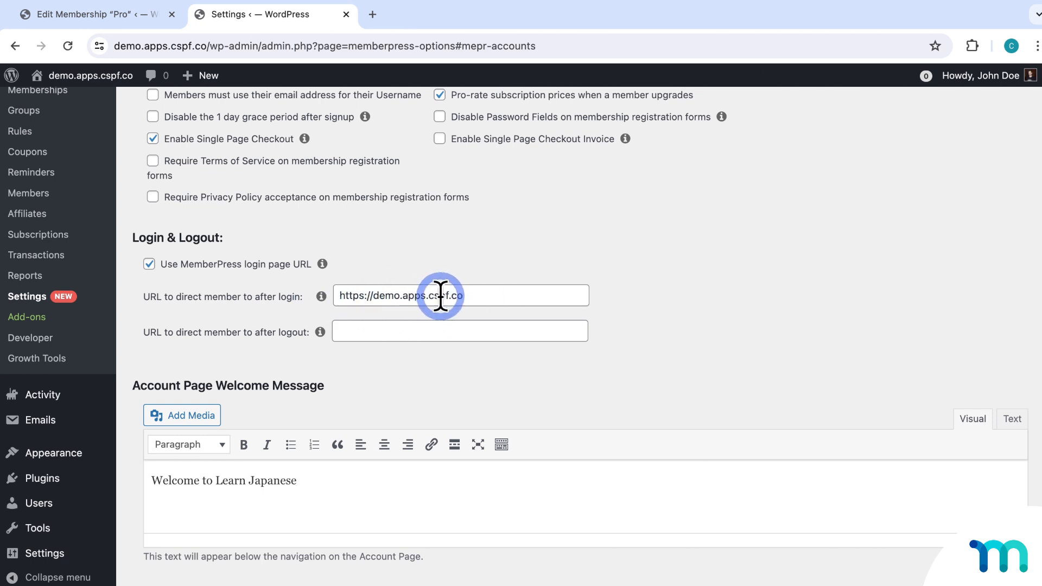
left_click(360, 287)
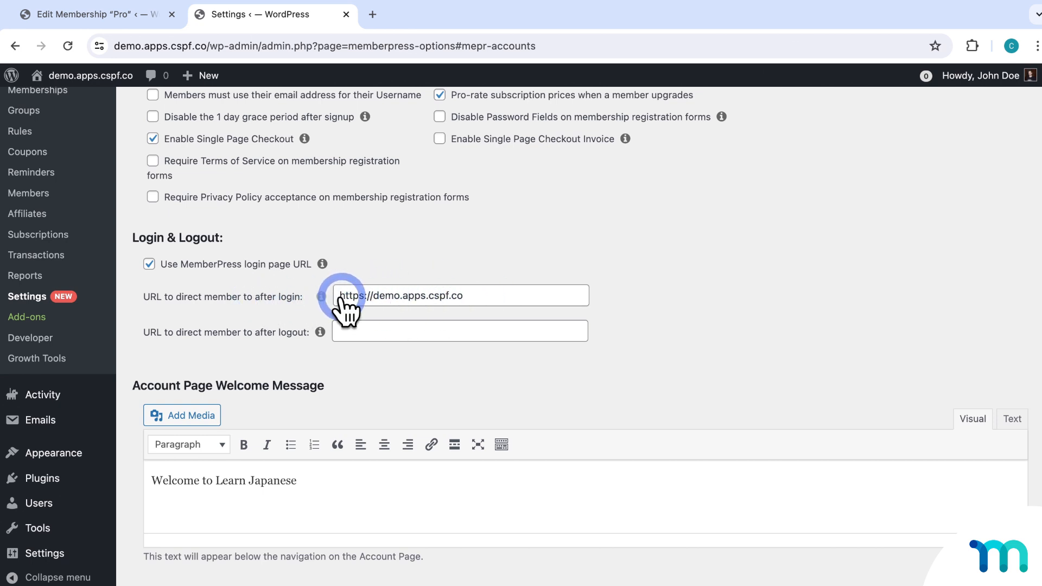
type("s")
left_click(154, 18)
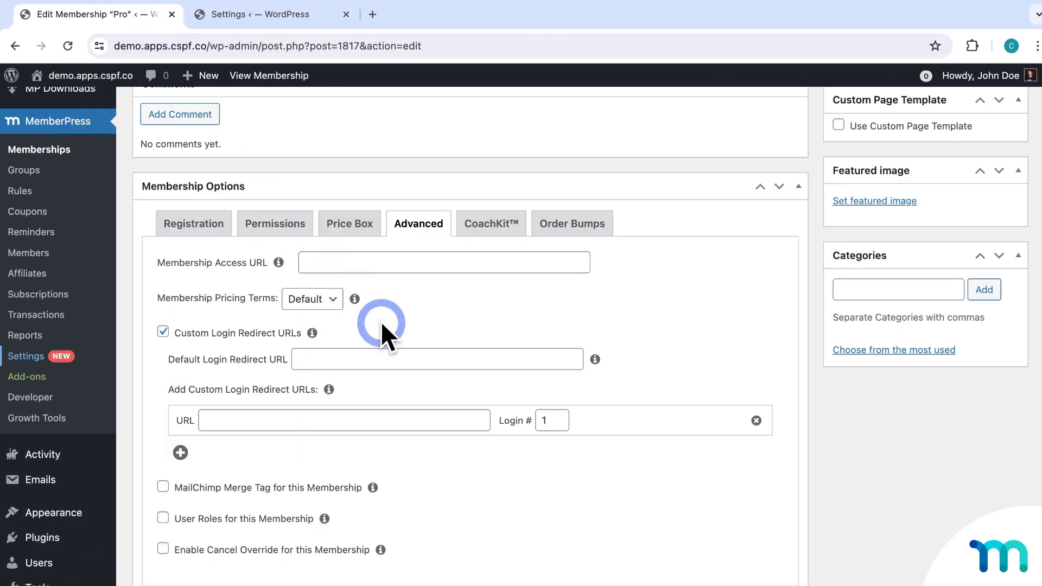
Add a custom login redirect to /promotion/ on login # 5.
left_click(429, 362)
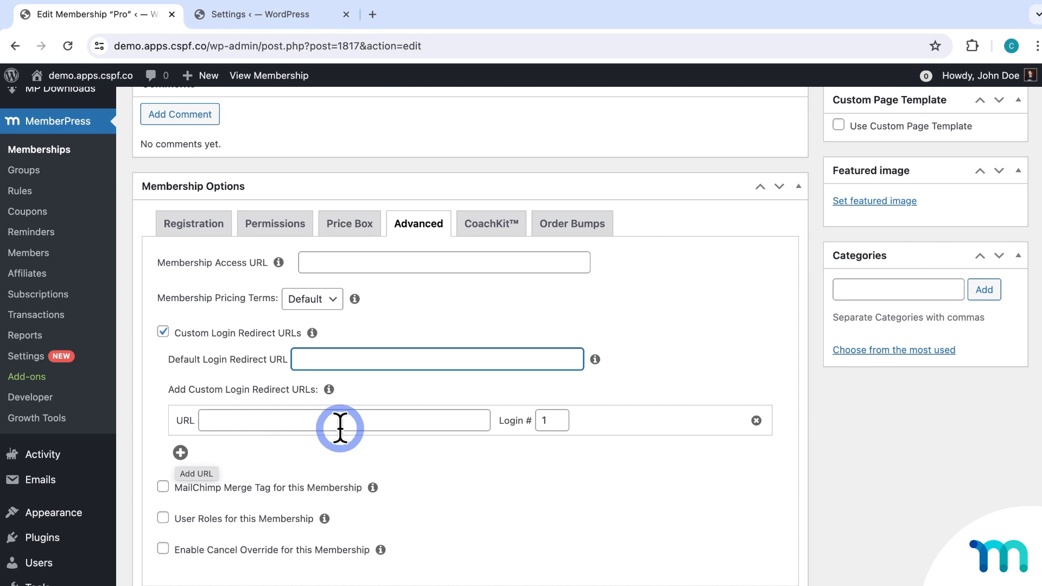
left_click(391, 422)
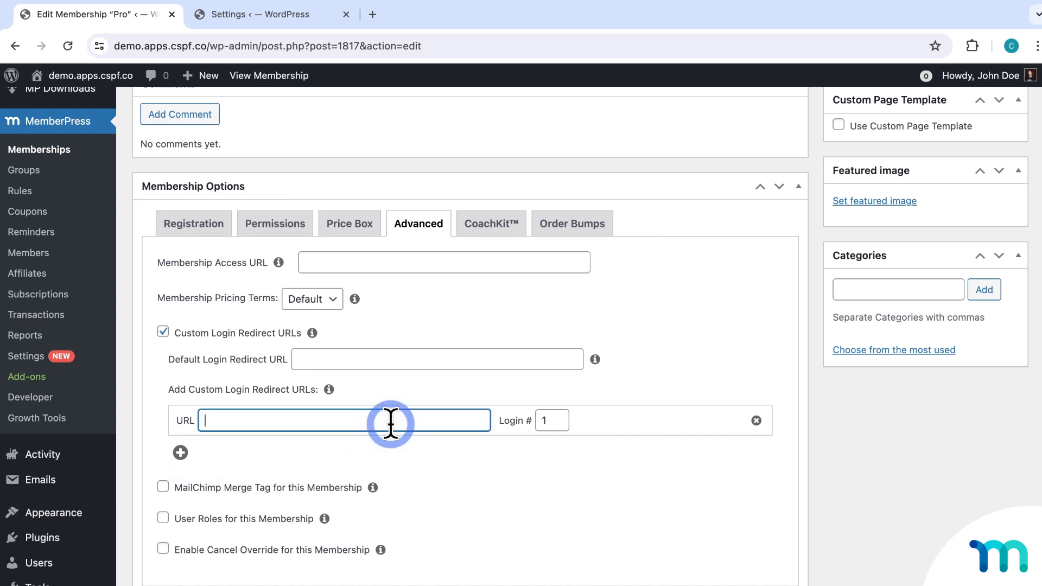
type("/promotion/")
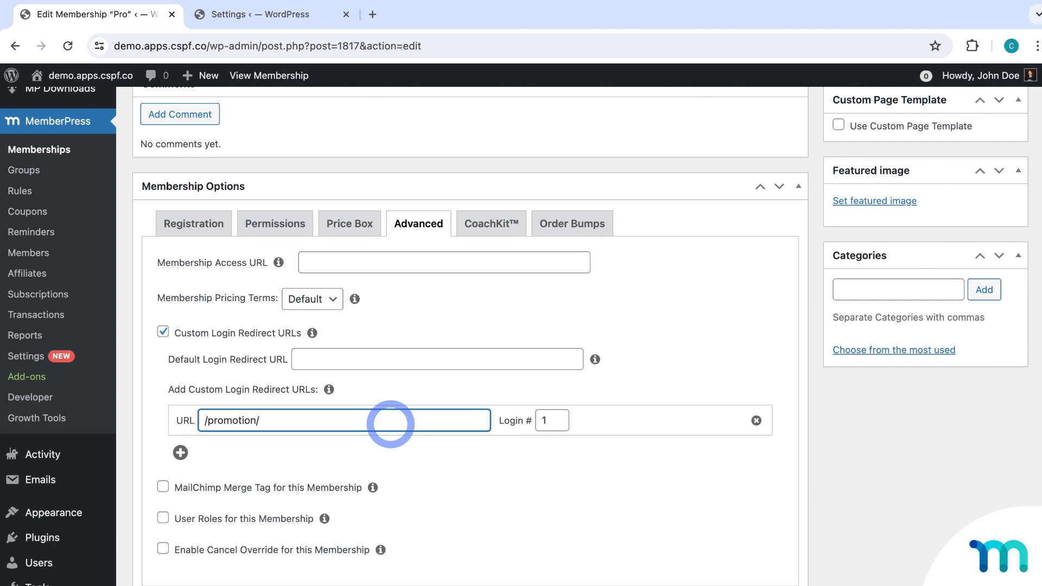
left_click(547, 421)
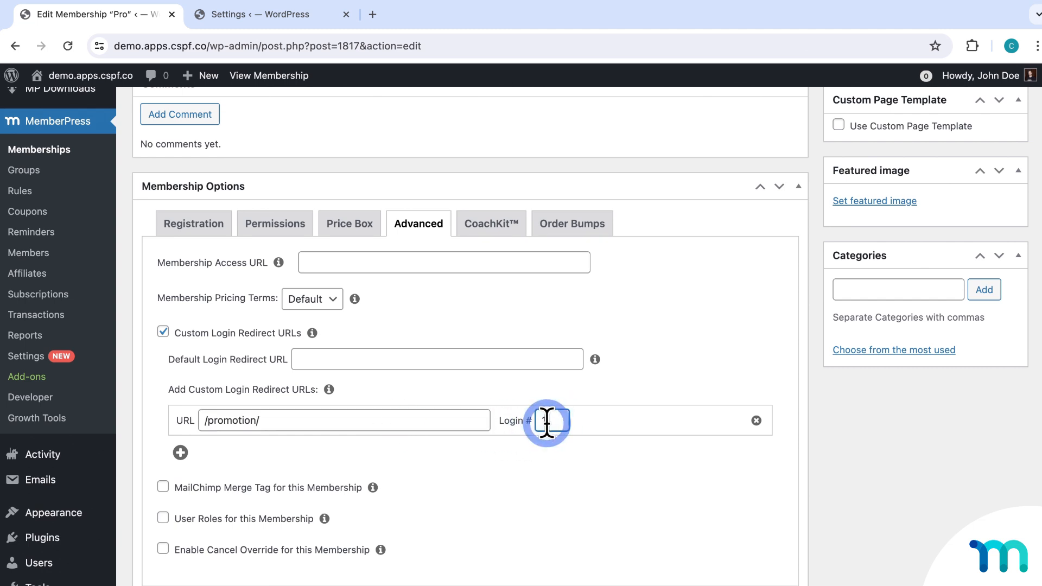
key("BackSpace")
type("5")
left_click(555, 441)
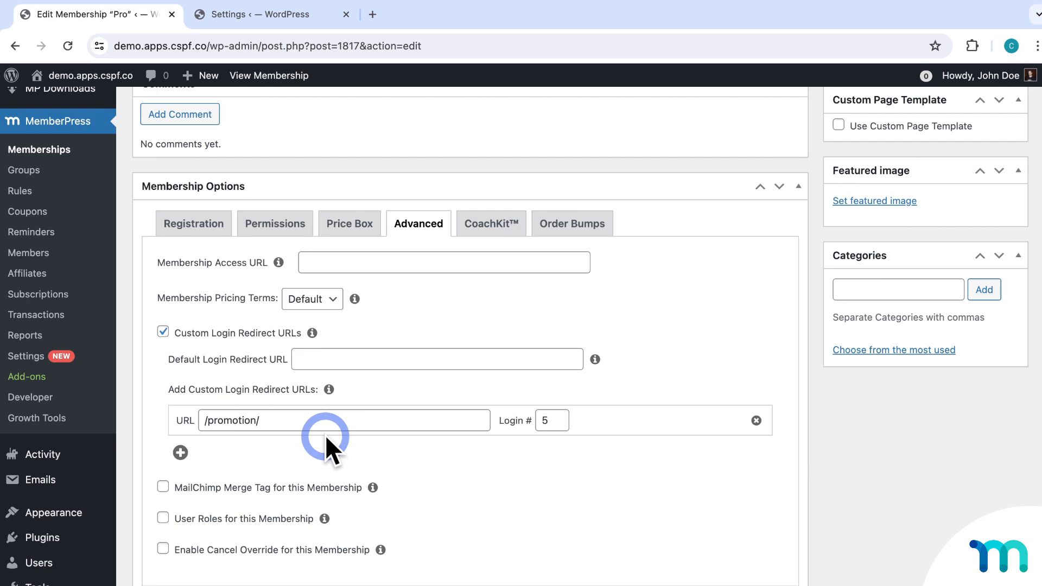
Add a second redirect row sending login # 10 to /promotion2/.
left_click(181, 453)
left_click(239, 455)
type("/pro")
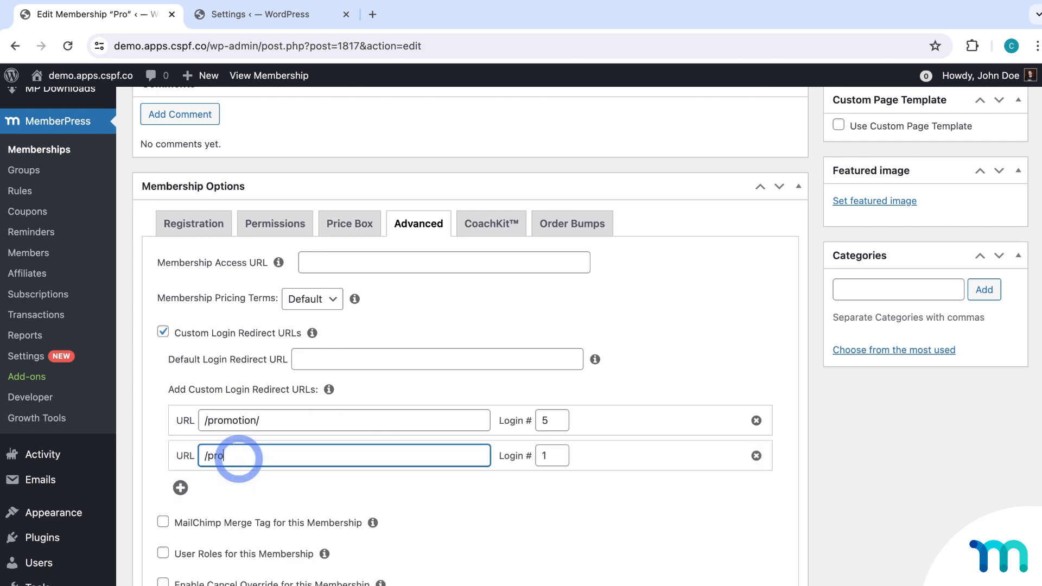
type("motion2/")
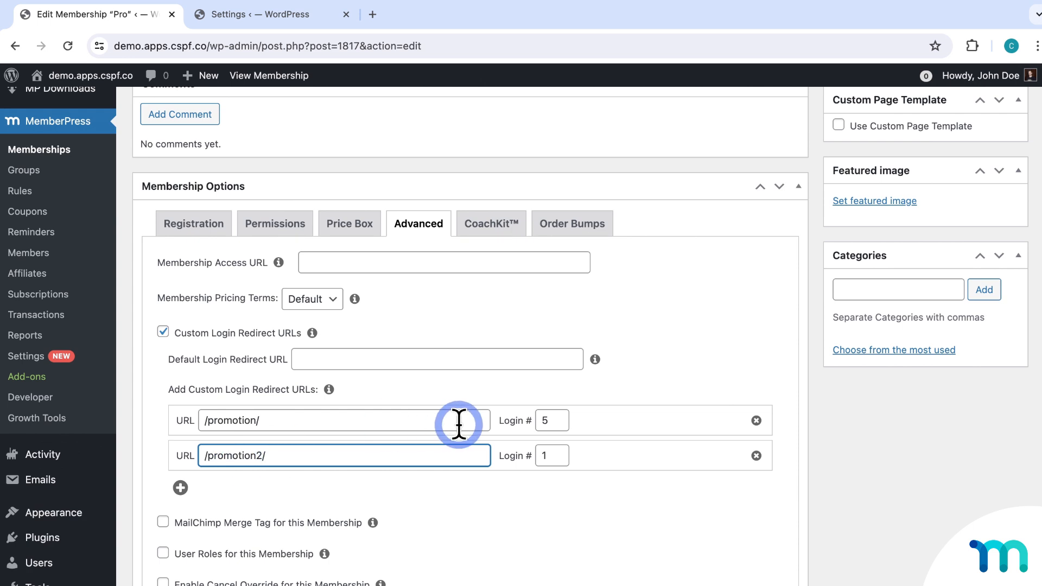
left_click(558, 455)
type("10")
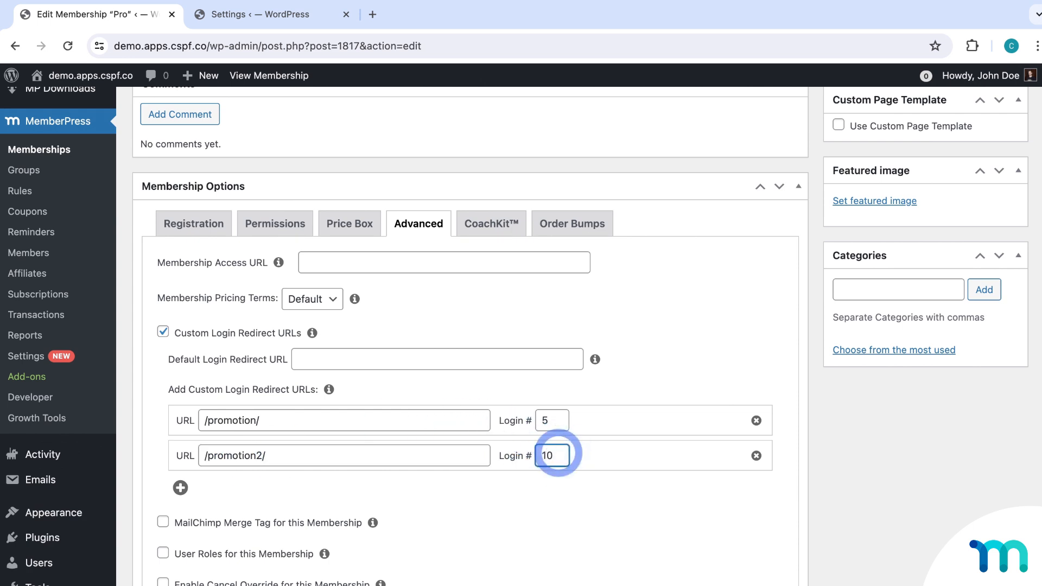
left_click(608, 494)
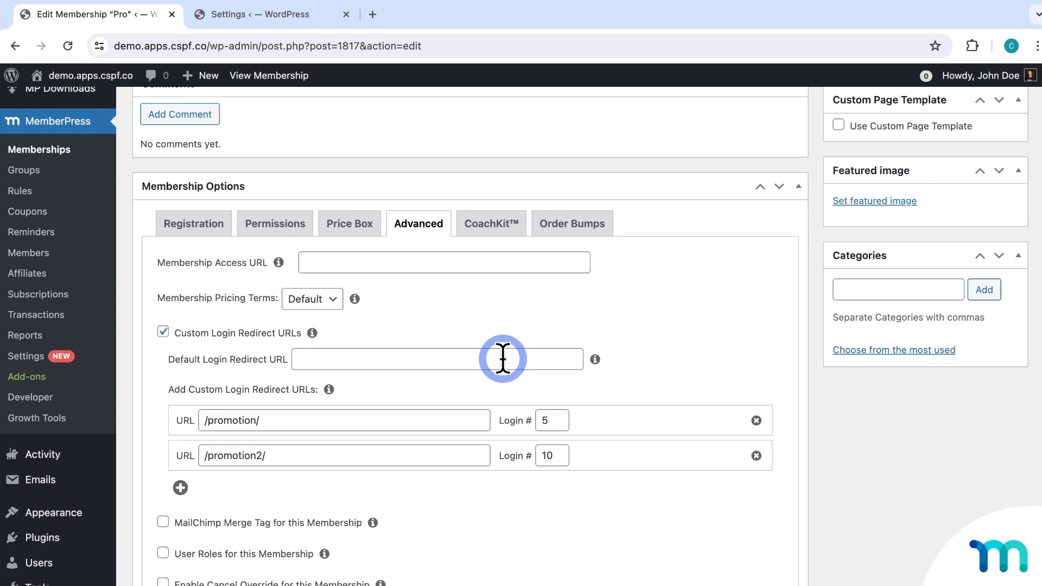
scroll(491, 417, "down", 1)
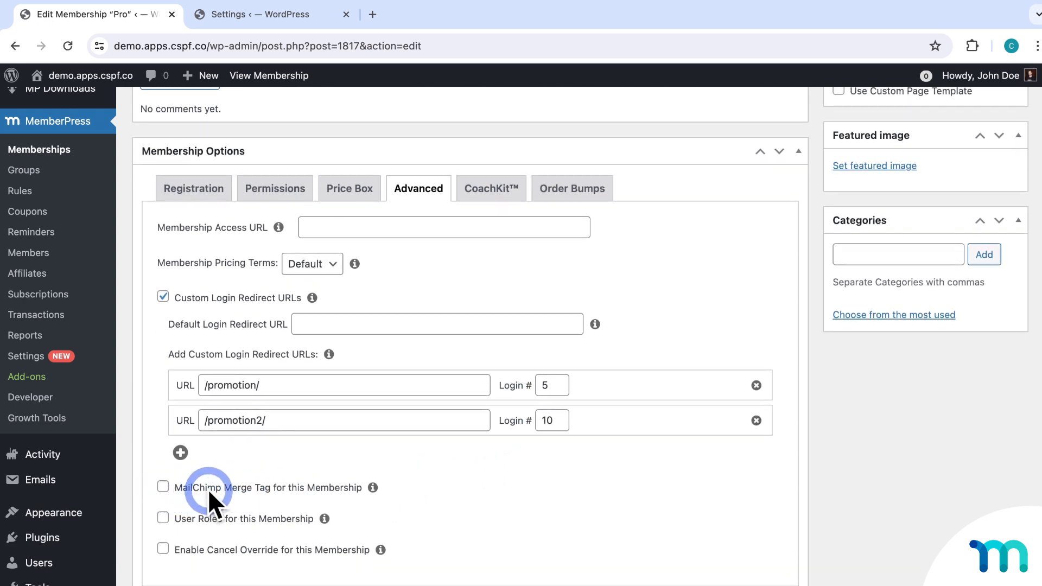
left_click_drag(350, 489, 354, 488)
left_click(355, 488)
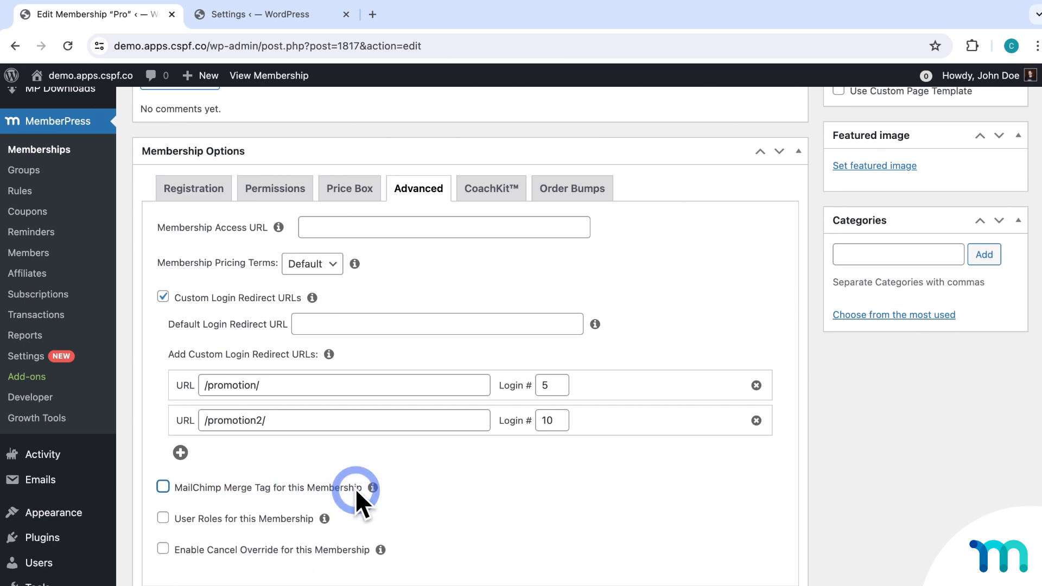
left_click(164, 520)
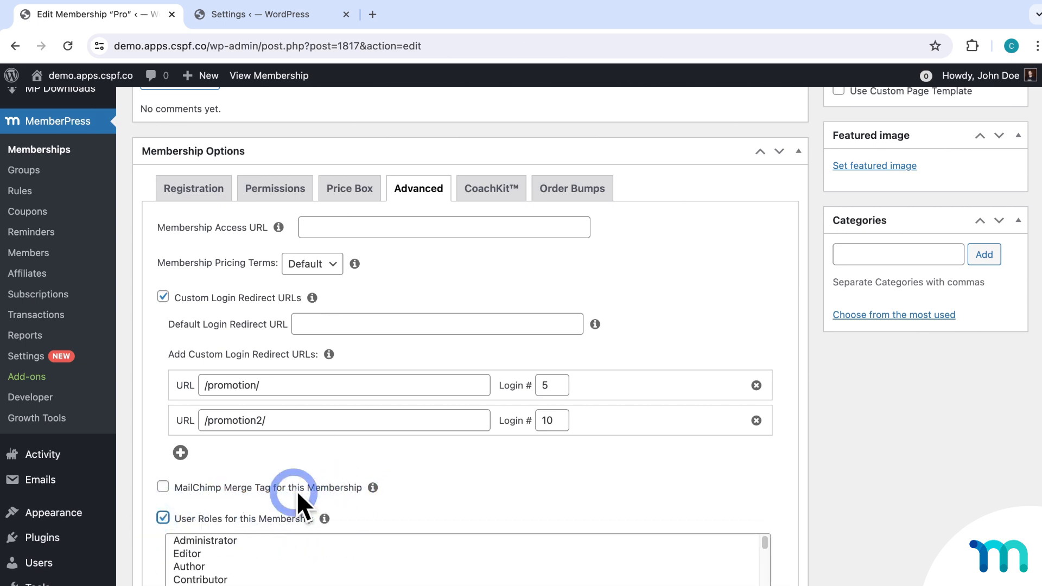
scroll(352, 485, "down", 3)
scroll(324, 490, "down", 3)
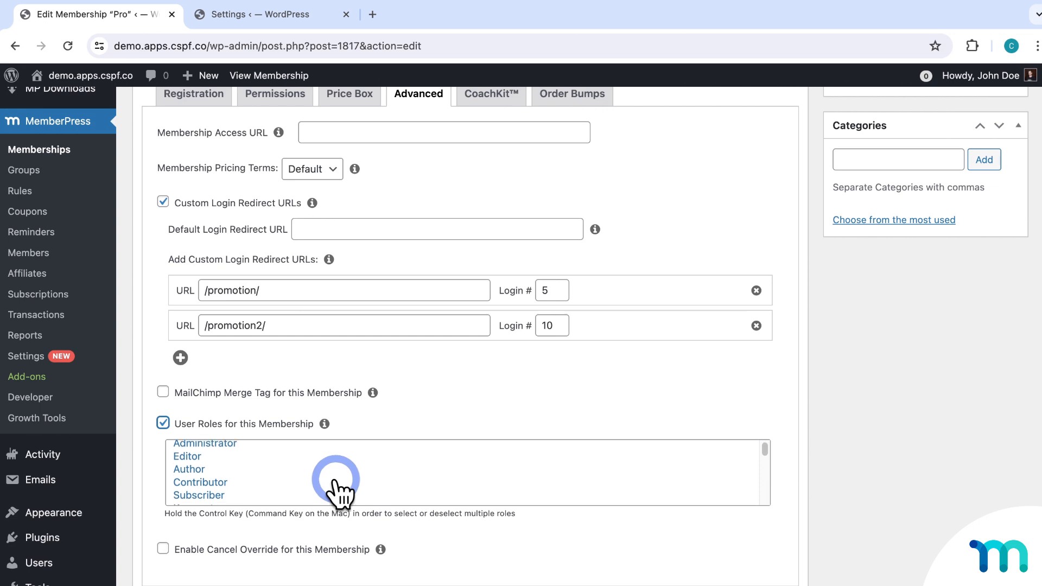
scroll(354, 489, "down", 5)
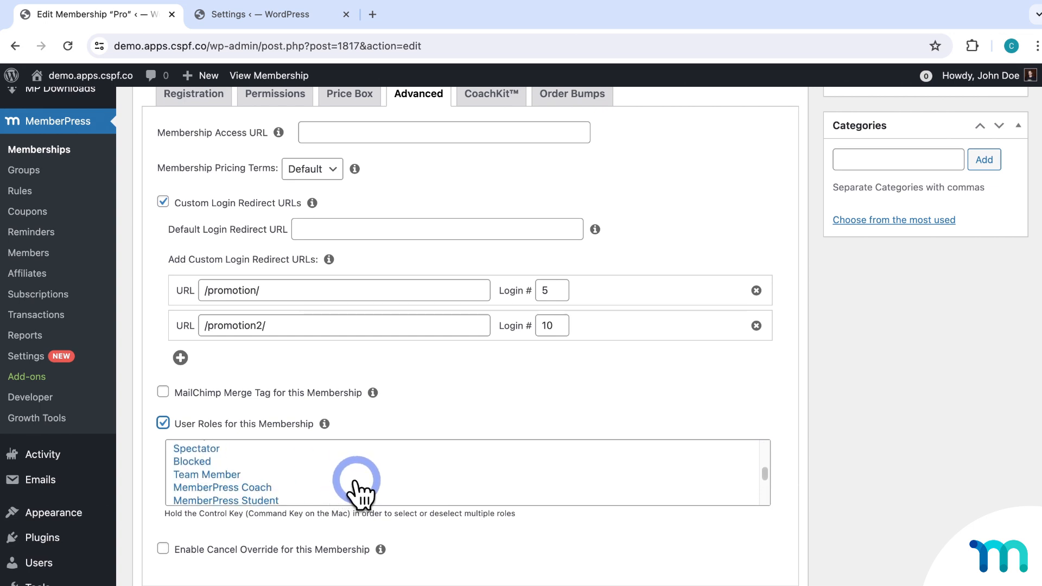
scroll(356, 492, "down", 1)
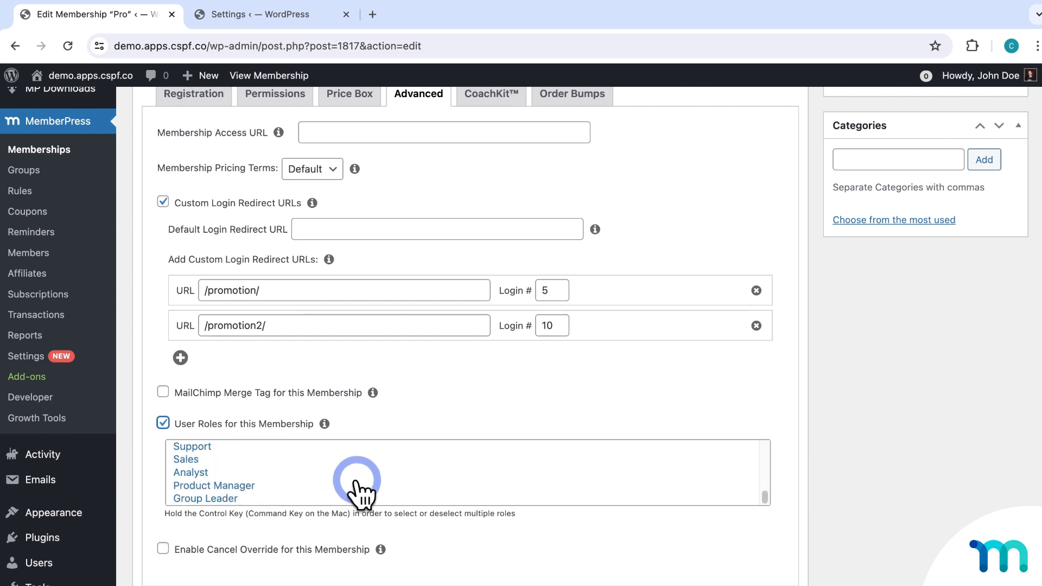
scroll(358, 491, "up", 6)
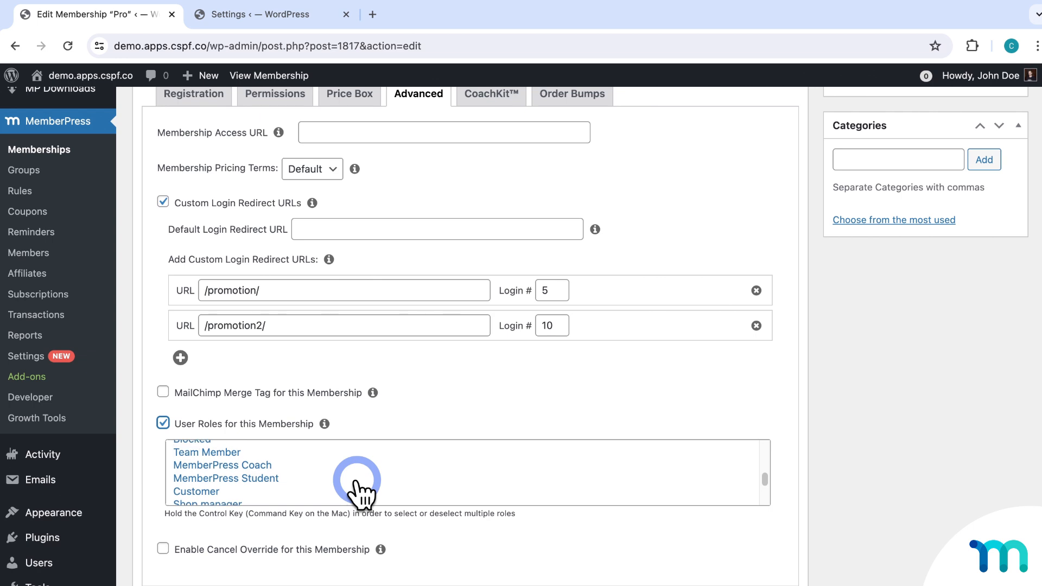
scroll(358, 491, "up", 5)
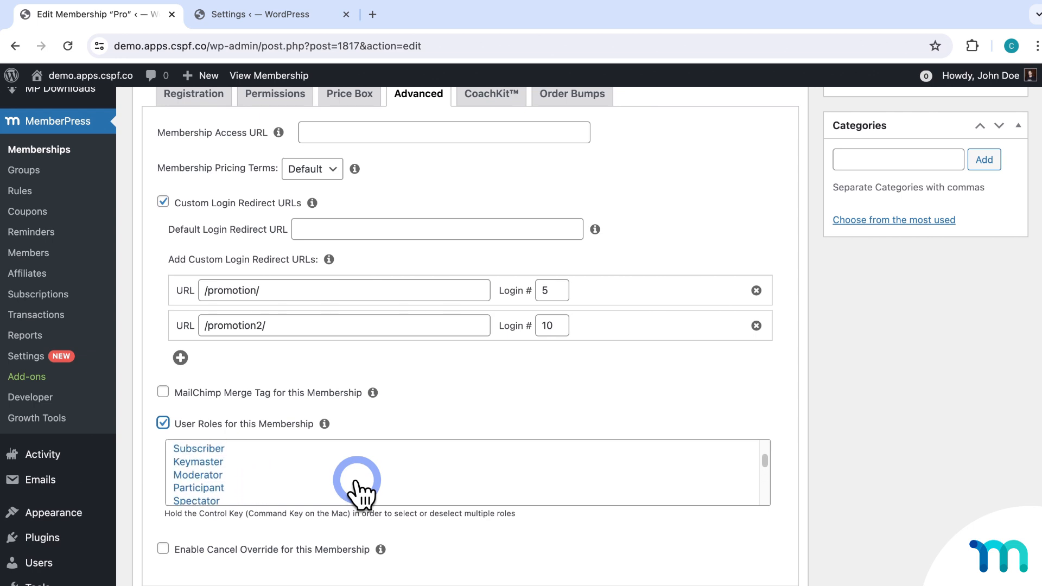
scroll(358, 491, "up", 3)
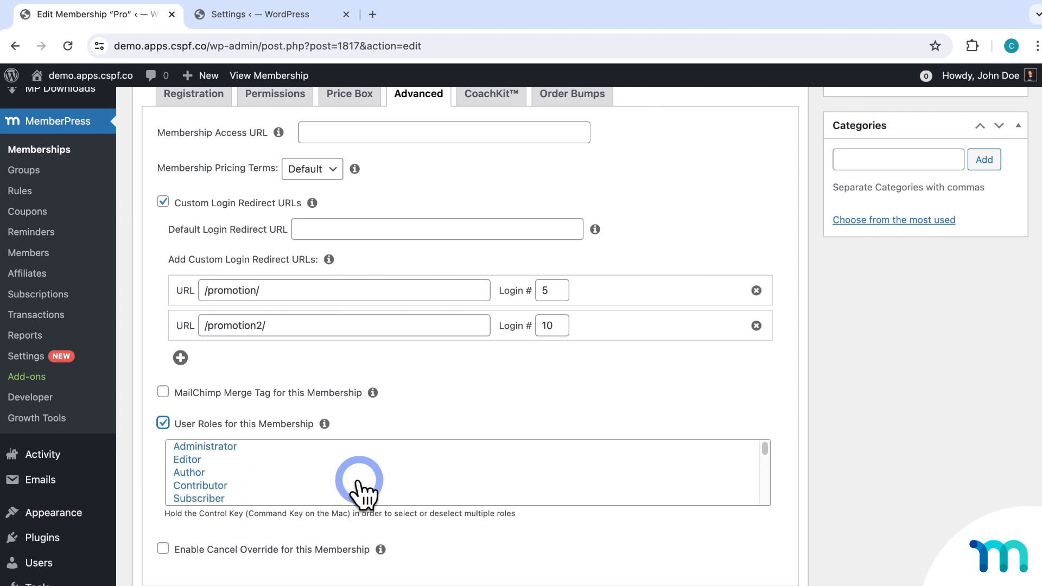
scroll(361, 491, "down", 1)
scroll(361, 491, "down", 6)
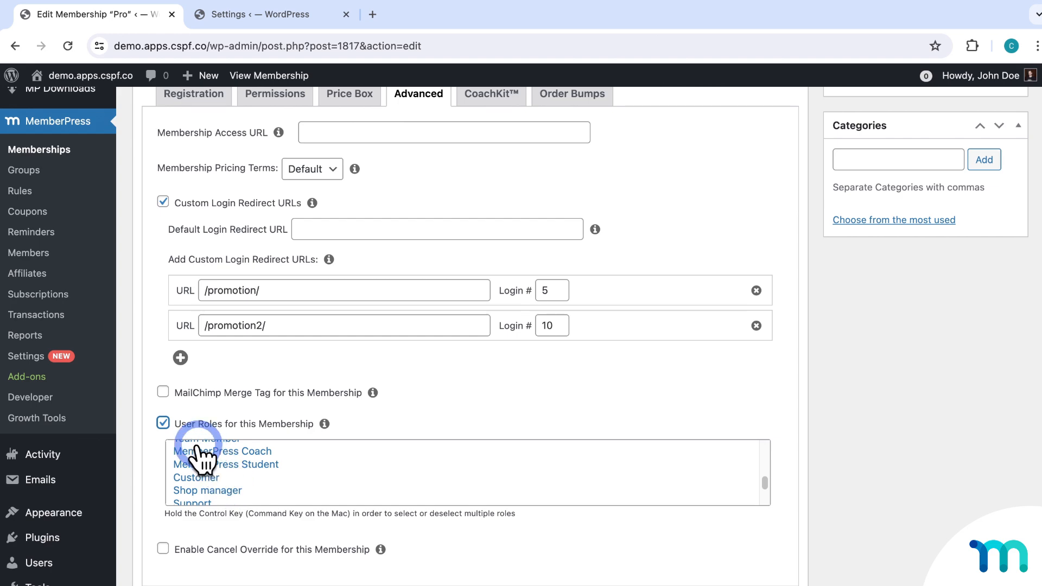
left_click(163, 422)
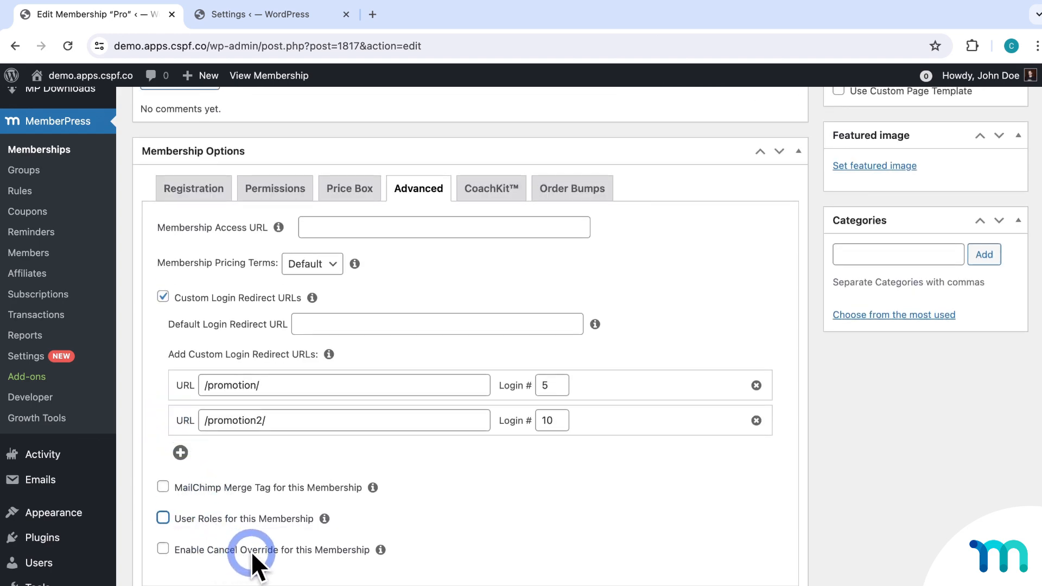
left_click(165, 548)
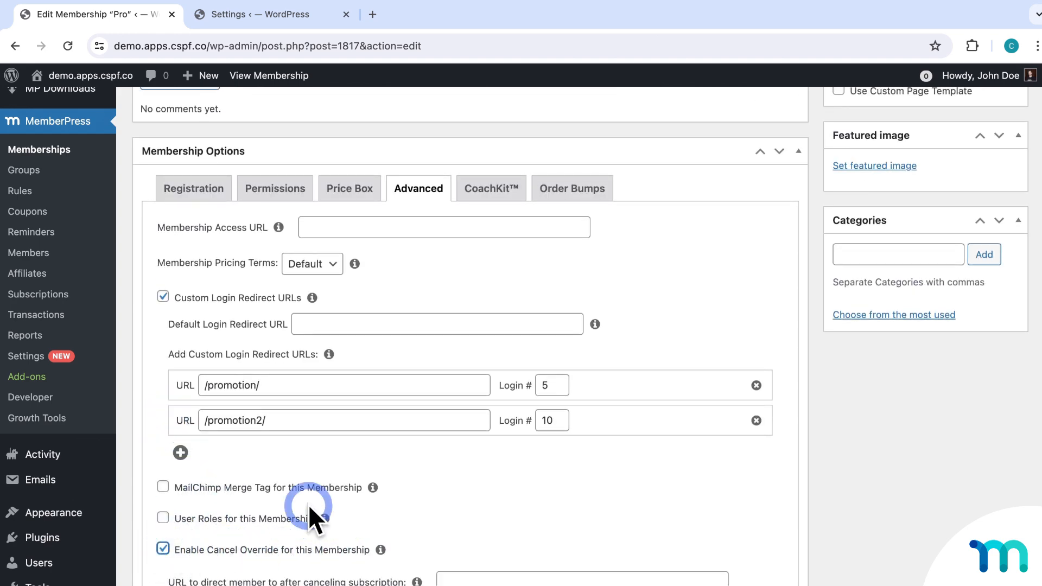
scroll(309, 504, "down", 4)
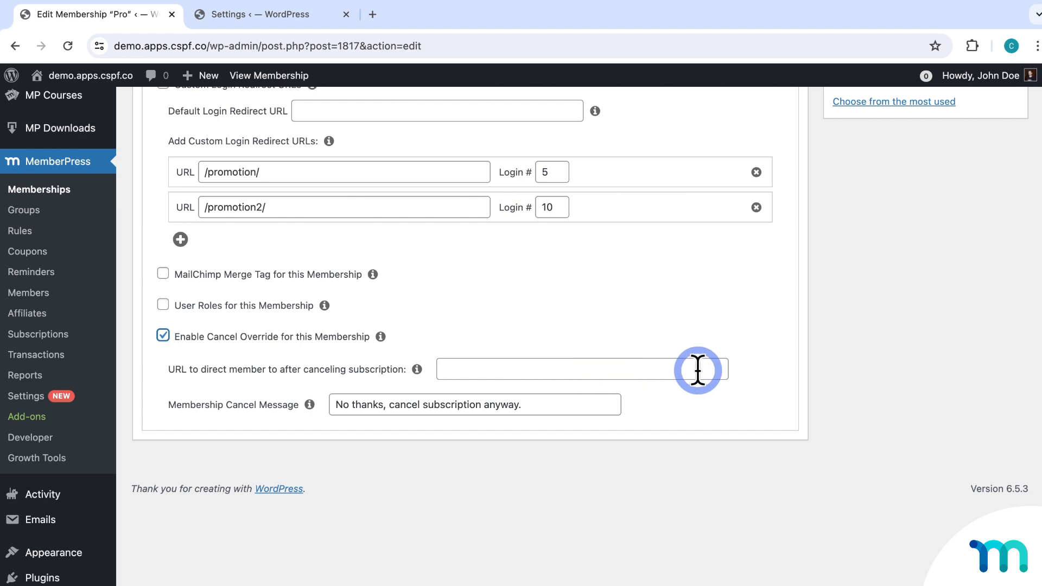
left_click(459, 372)
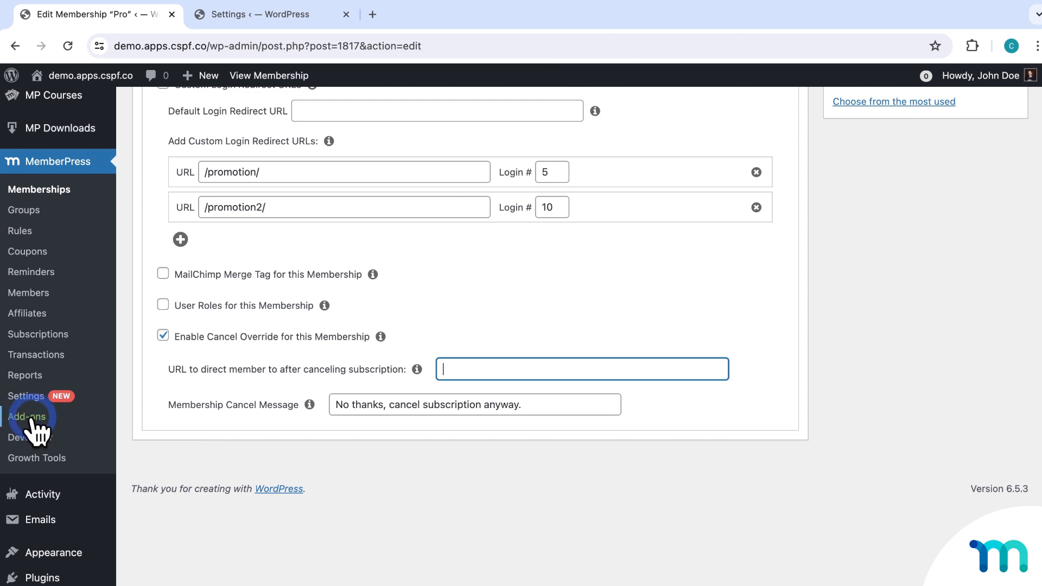
left_click(169, 340)
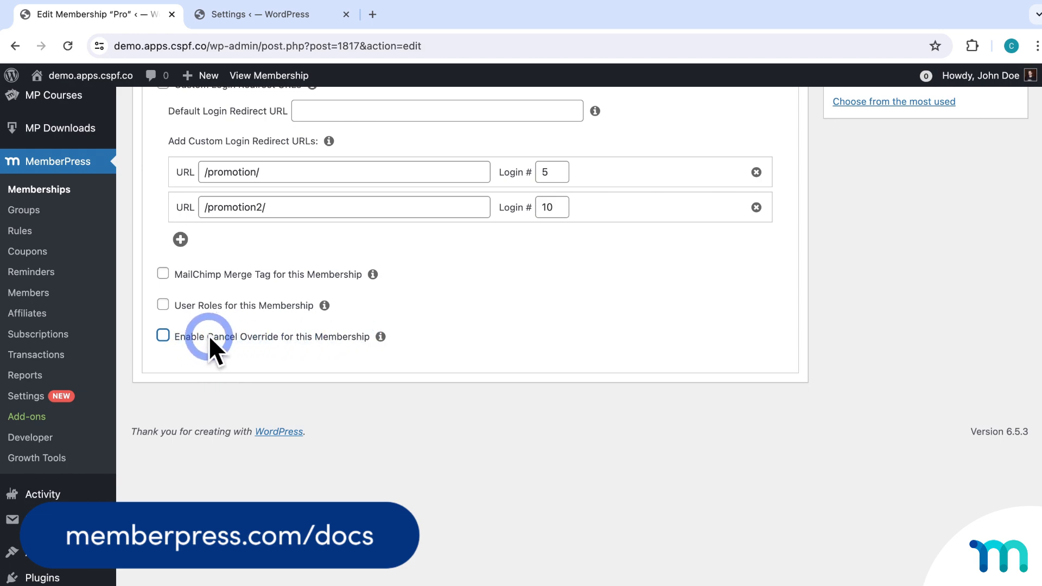
scroll(451, 366, "up", 6)
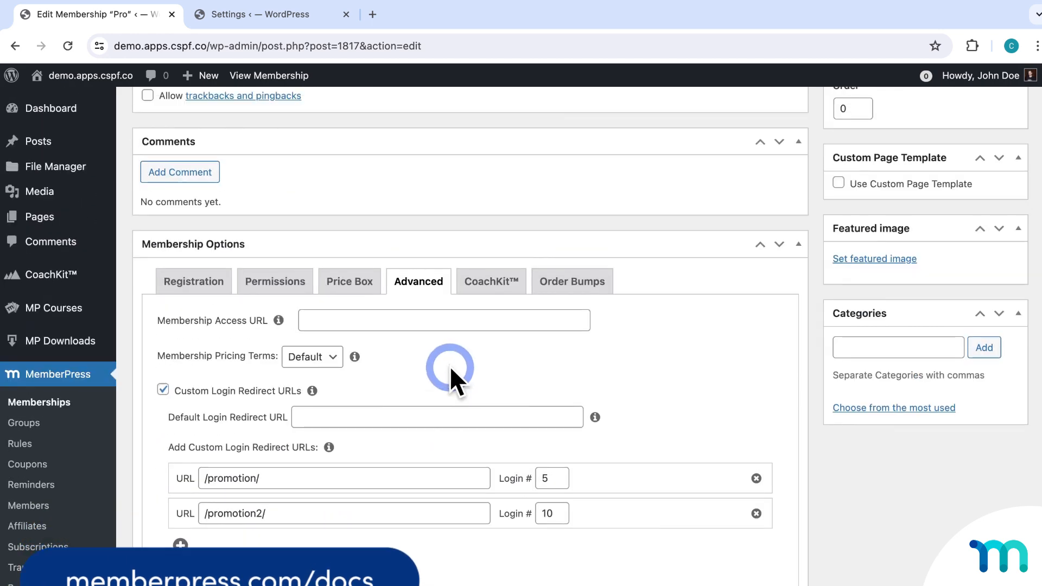
left_click(493, 282)
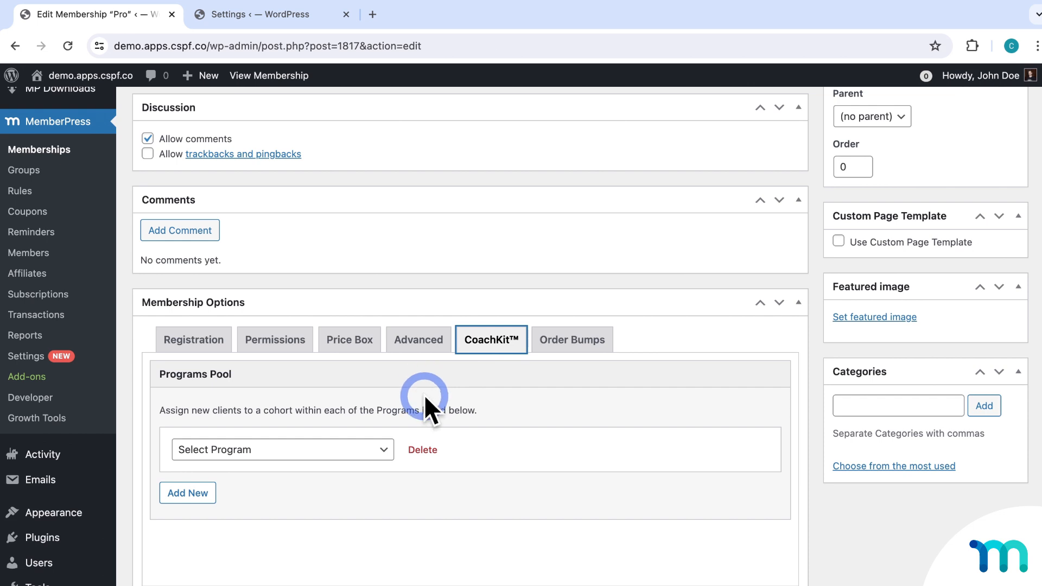
Select Japaneasy: Language Fast Track Program in Pro's CoachKit programs pool.
left_click(388, 450)
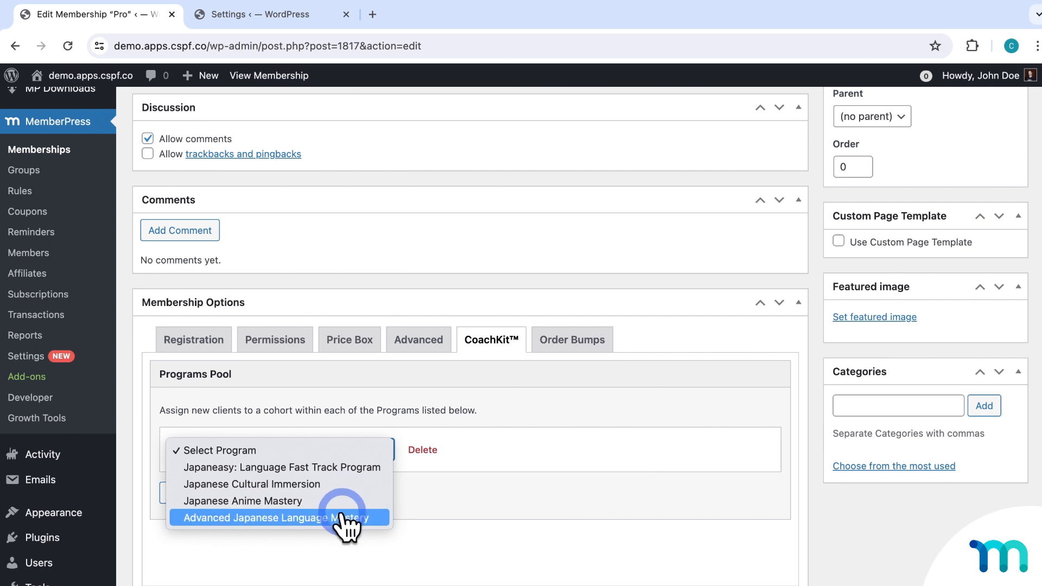
left_click(339, 467)
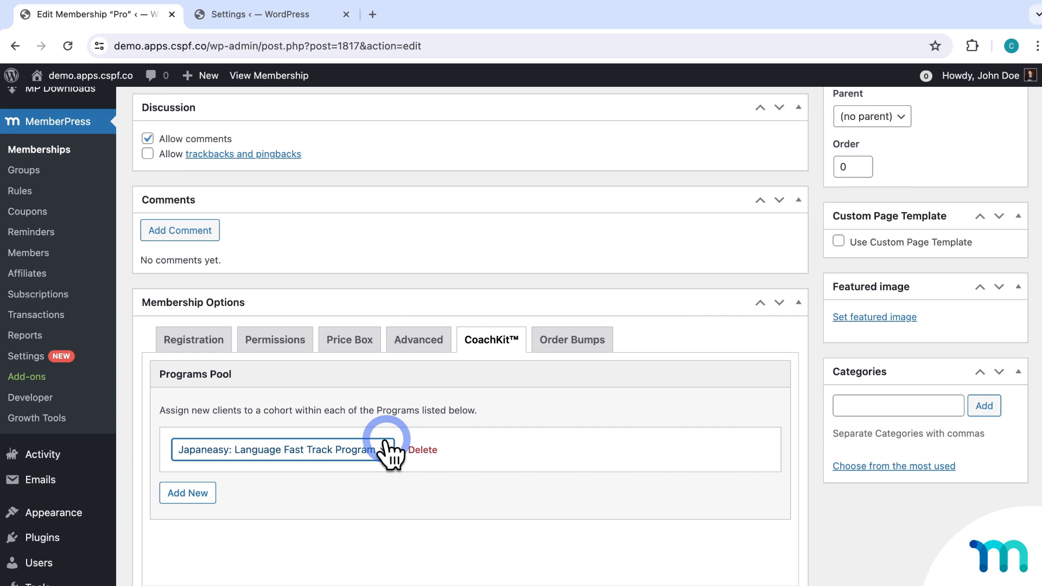
left_click(570, 342)
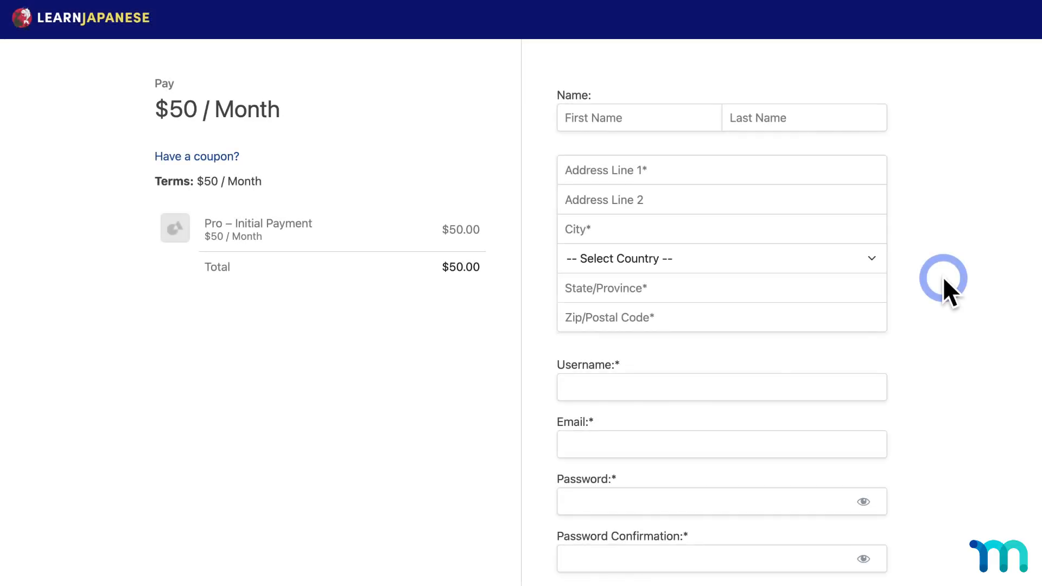
Tick the Learn Japanese Ebook, One Year Class, Language Coaching and Vocab Worksheet order bumps, totalling $739.98.
scroll(943, 275, "down", 7)
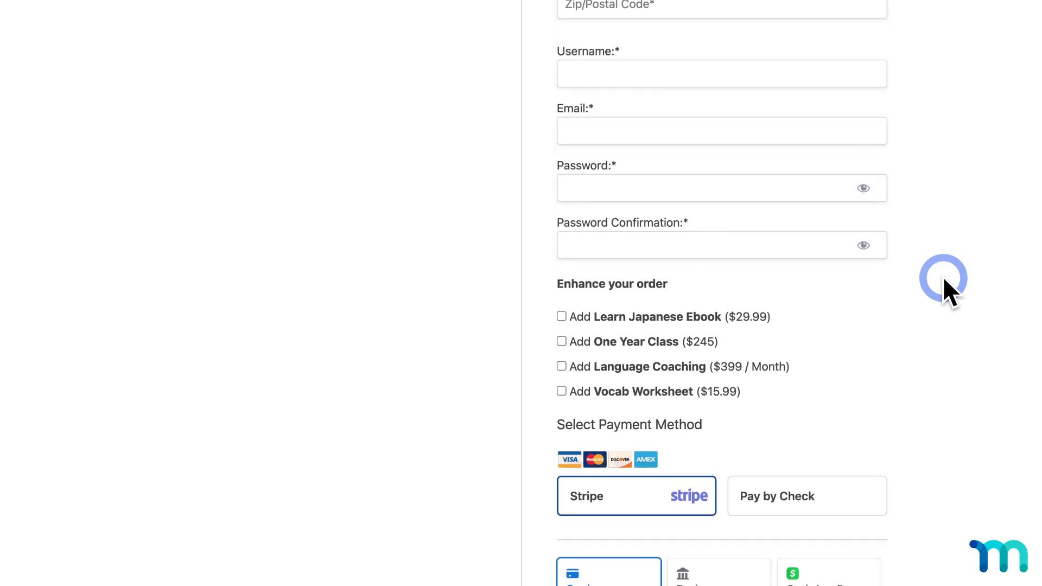
scroll(776, 296, "down", 1)
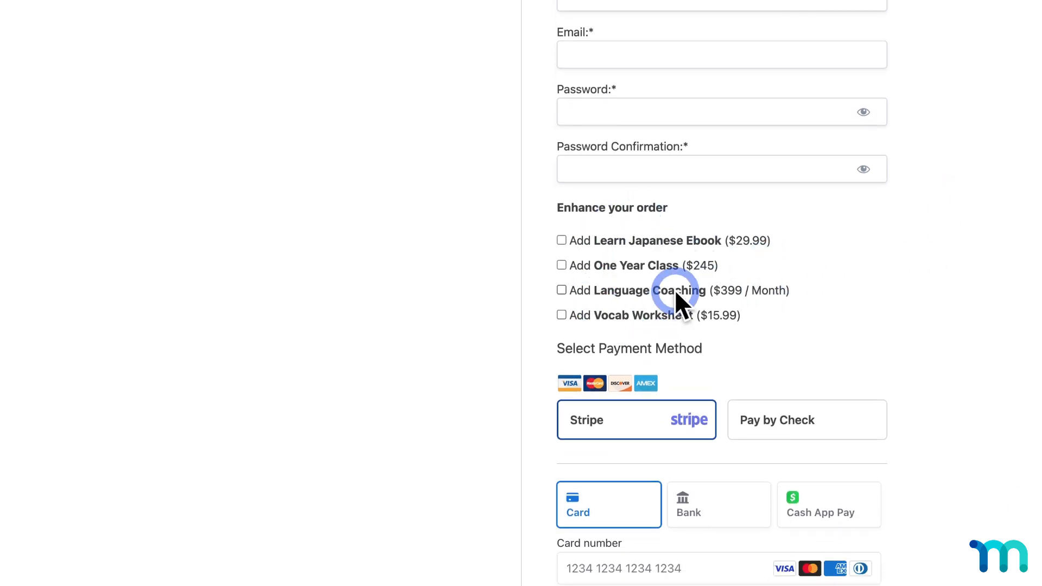
left_click(564, 241)
left_click(561, 264)
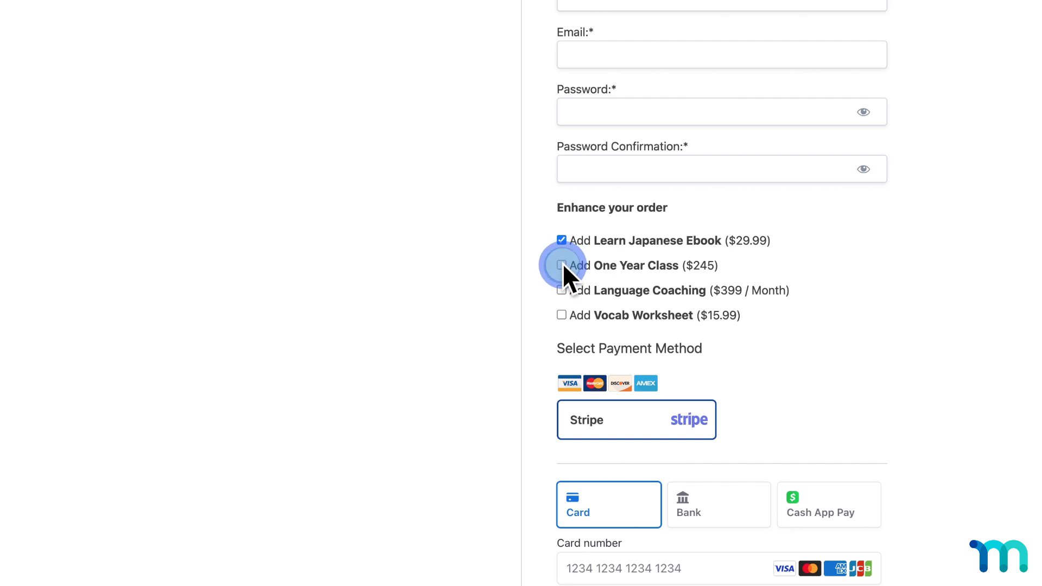
scroll(562, 266, "up", 1)
scroll(561, 263, "up", 4)
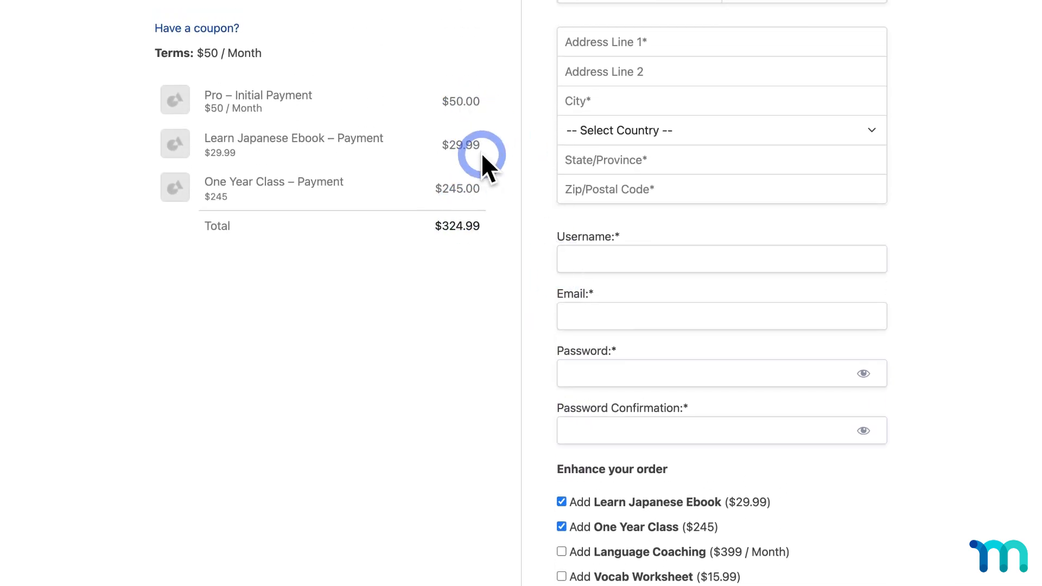
scroll(486, 214, "down", 5)
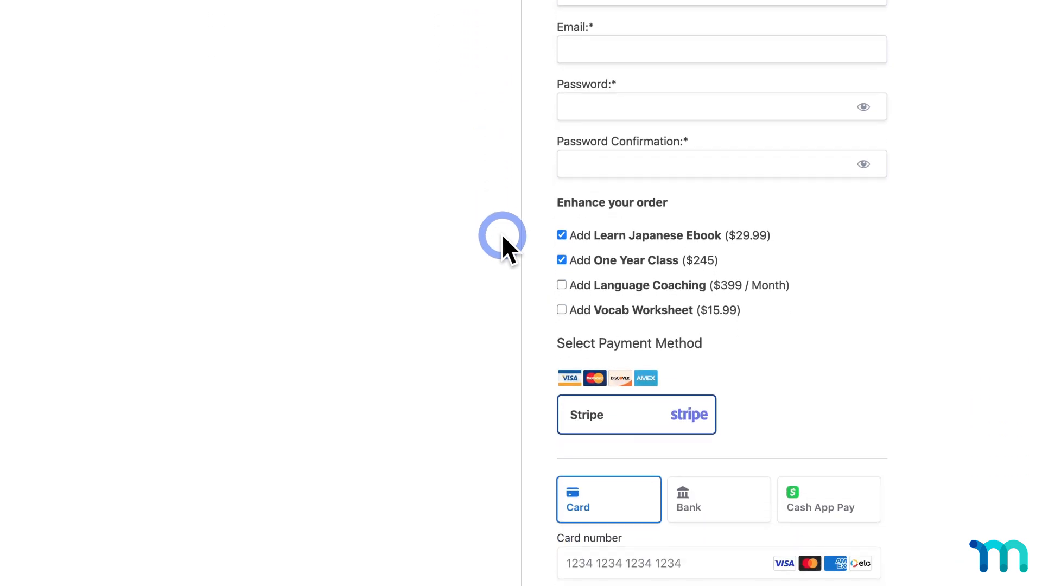
left_click(562, 284)
left_click(561, 309)
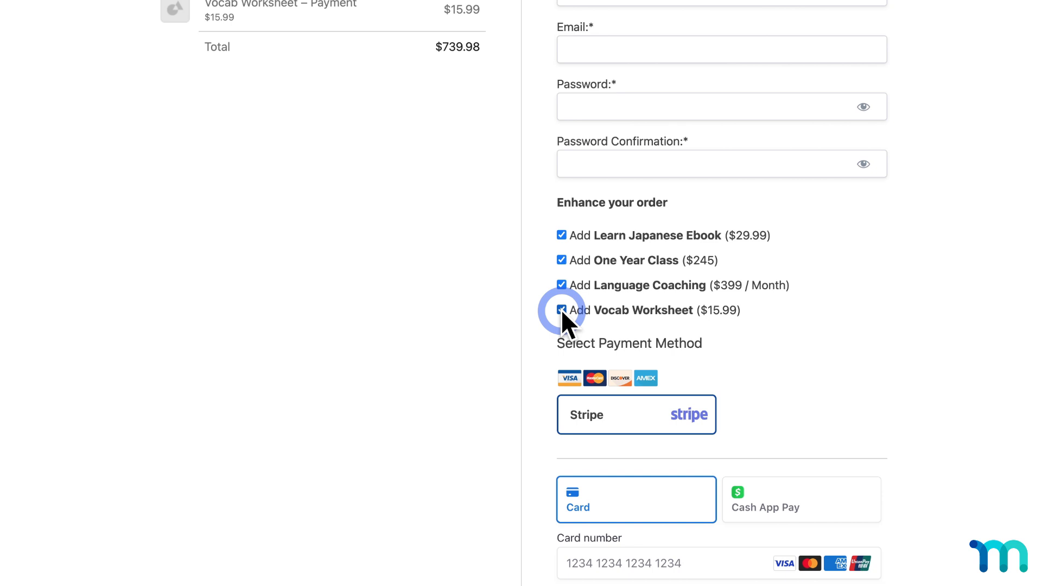
scroll(561, 309, "up", 5)
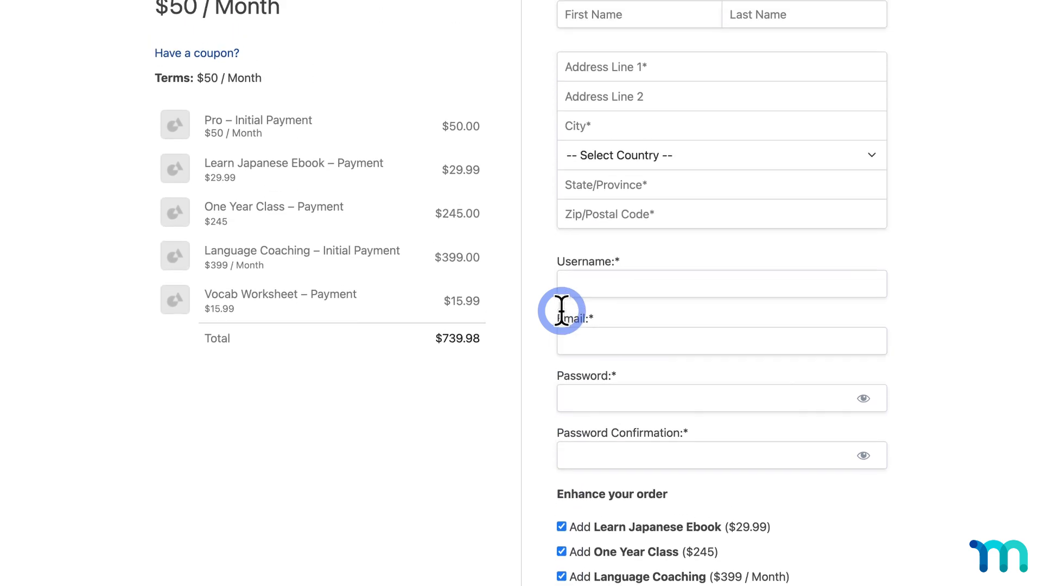
scroll(561, 311, "up", 1)
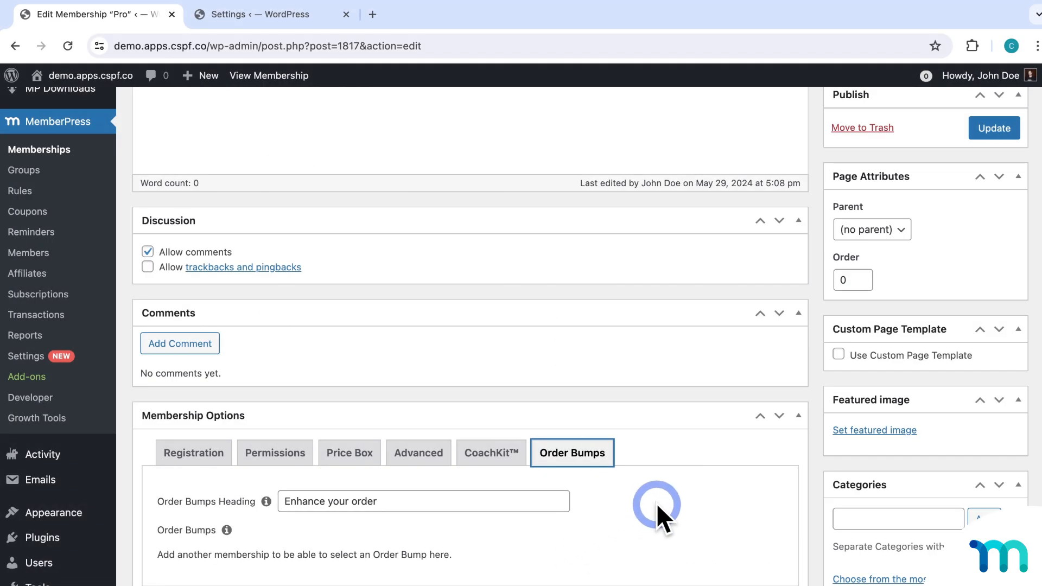
scroll(664, 509, "up", 5)
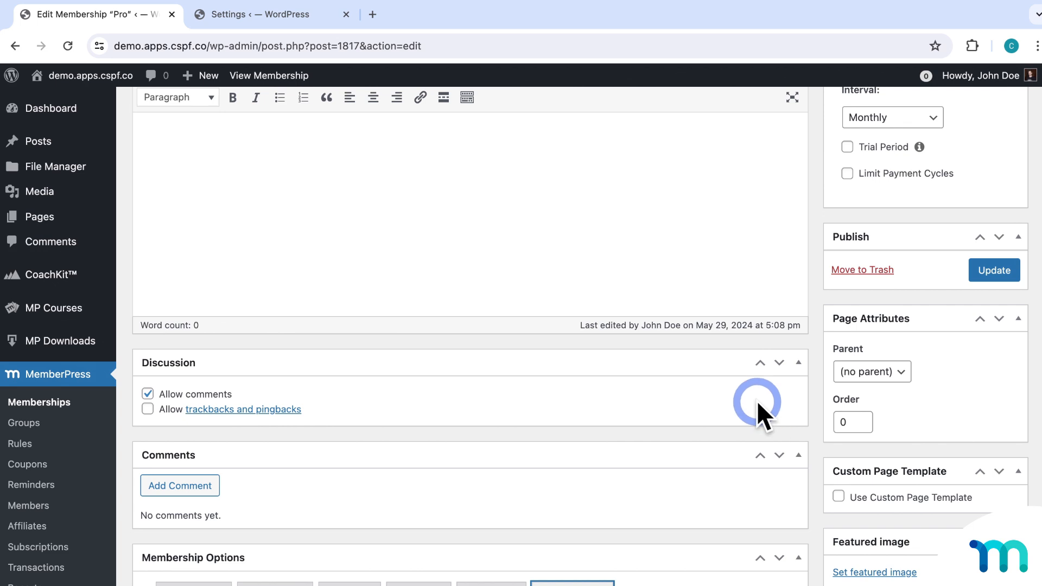
left_click(316, 20)
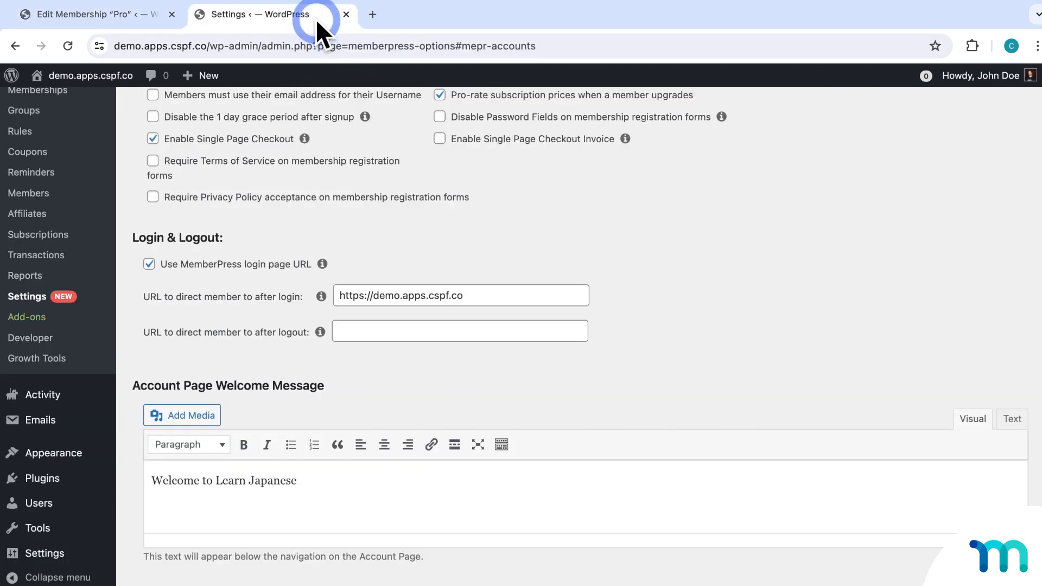
Show MemberPress's Pages settings with reserved Thank You, Account, Login and Coaching pages.
scroll(68, 162, "up", 1)
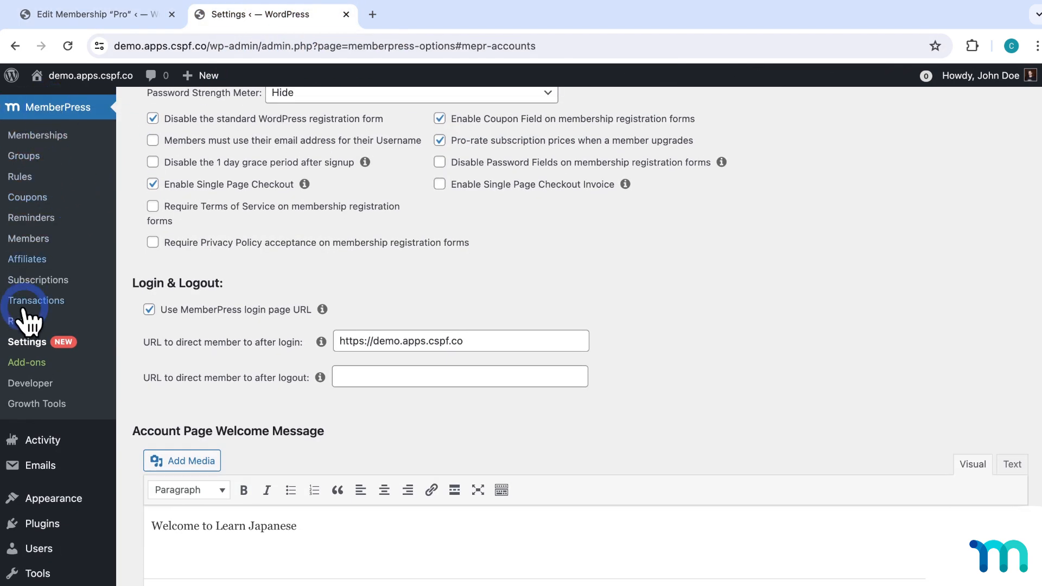
scroll(320, 339, "up", 5)
scroll(325, 330, "up", 1)
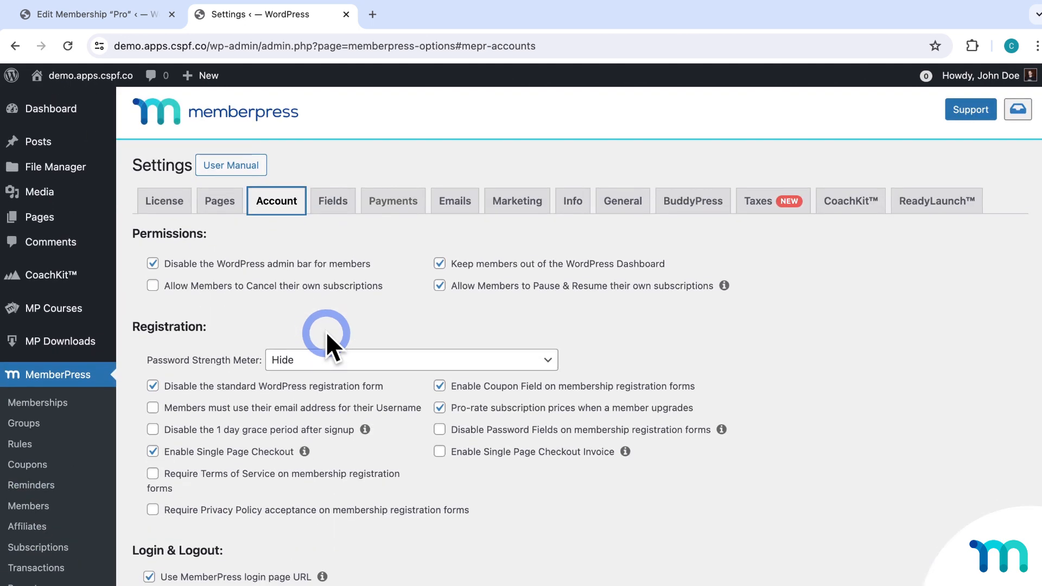
left_click(220, 201)
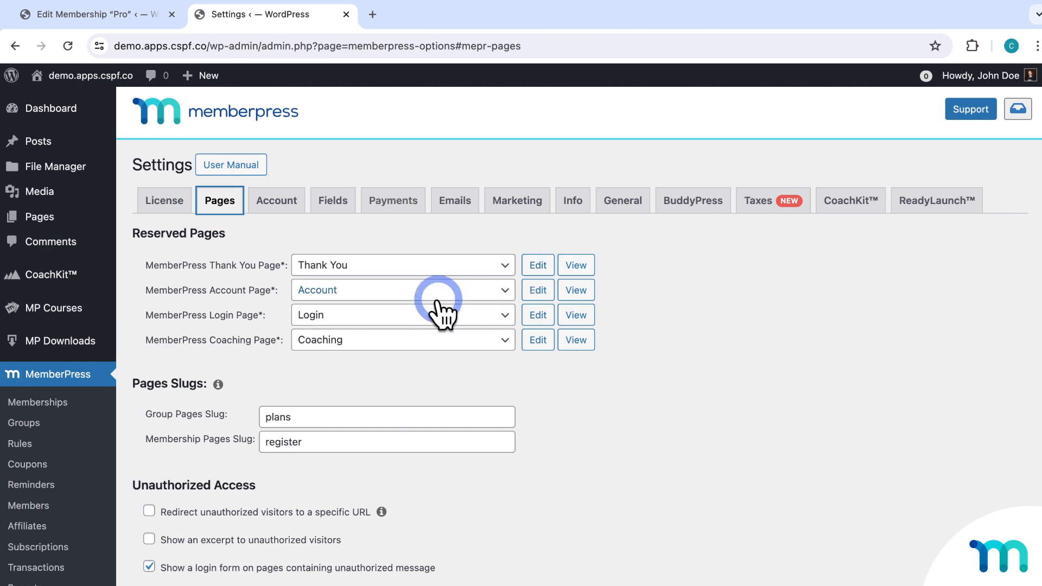
scroll(488, 353, "down", 3)
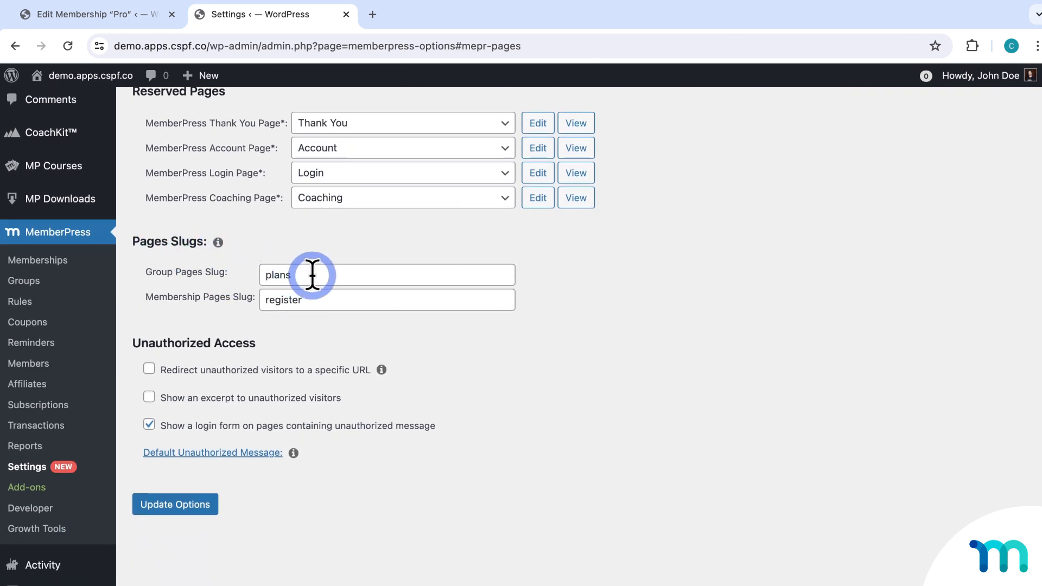
Review the Group Pages slug 'plans' and Membership Pages slug 'register', leaving them unchanged.
left_click(337, 275)
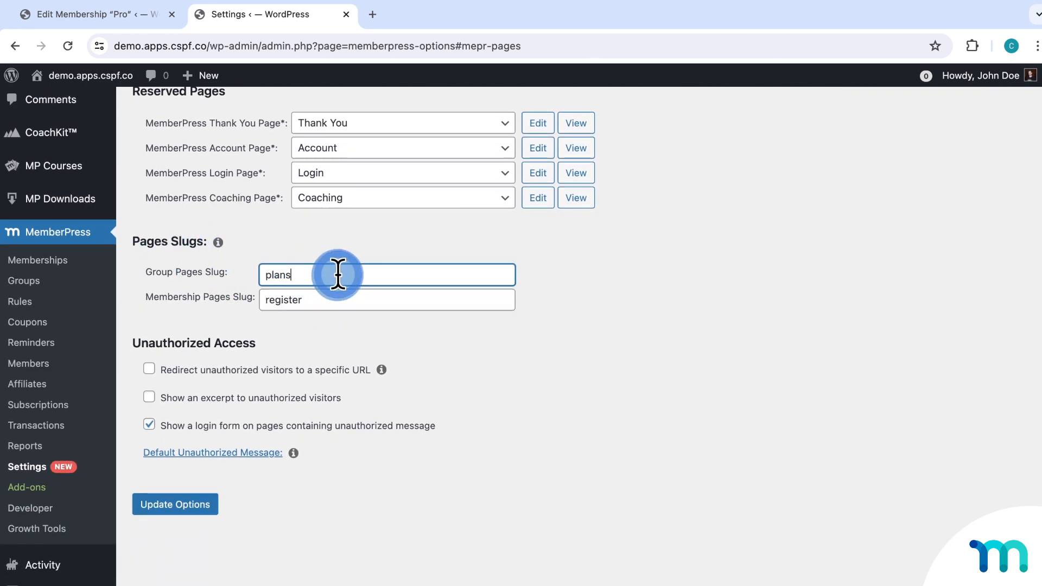
left_click(343, 301)
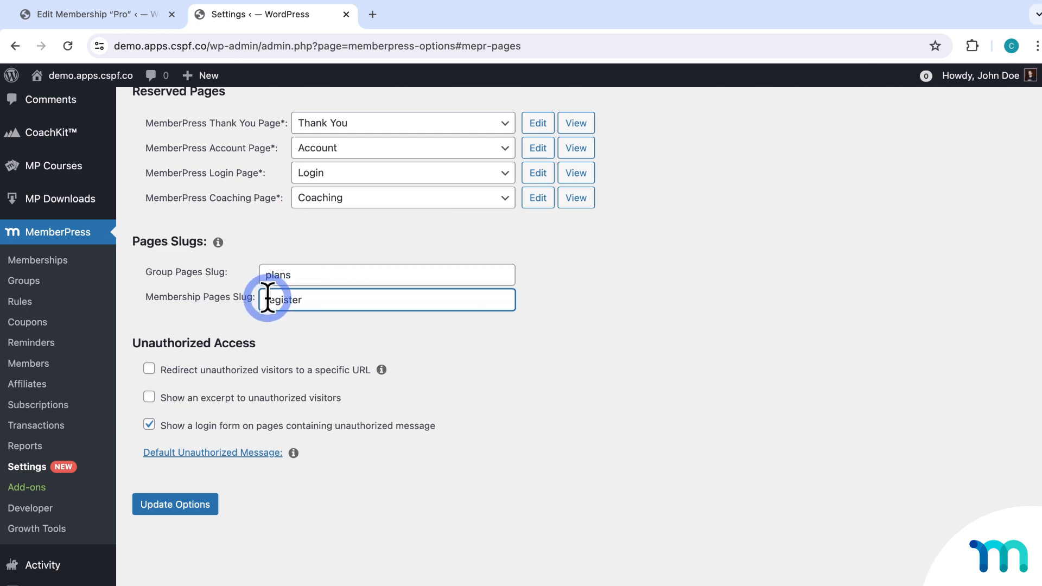
left_click_drag(262, 300, 317, 299)
left_click(317, 299)
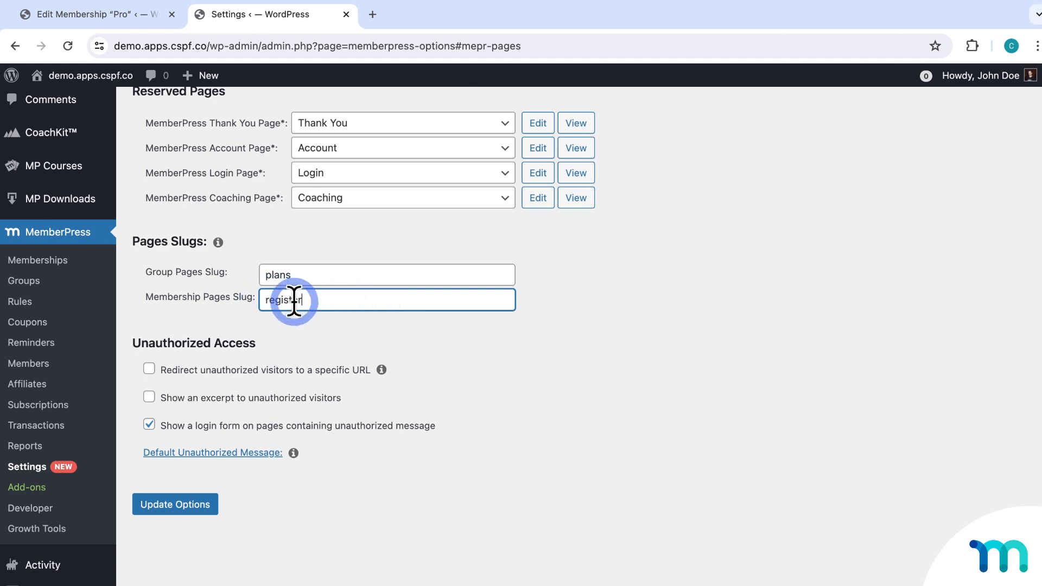
left_click(316, 273)
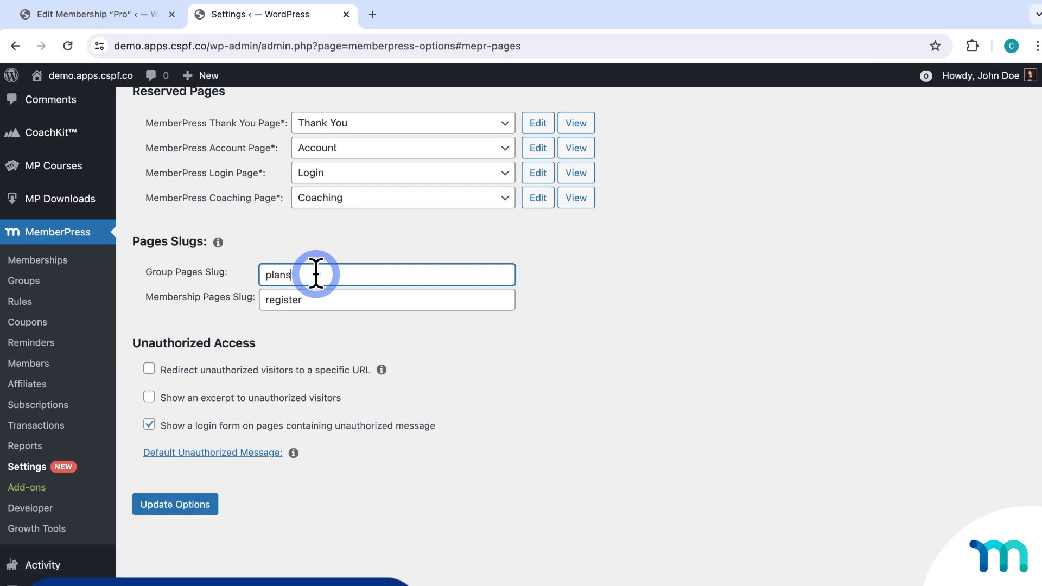
left_click(312, 338)
Expand the Default Unauthorized Message editor under Unauthorized Access.
left_click_drag(135, 341, 463, 385)
left_click(463, 384)
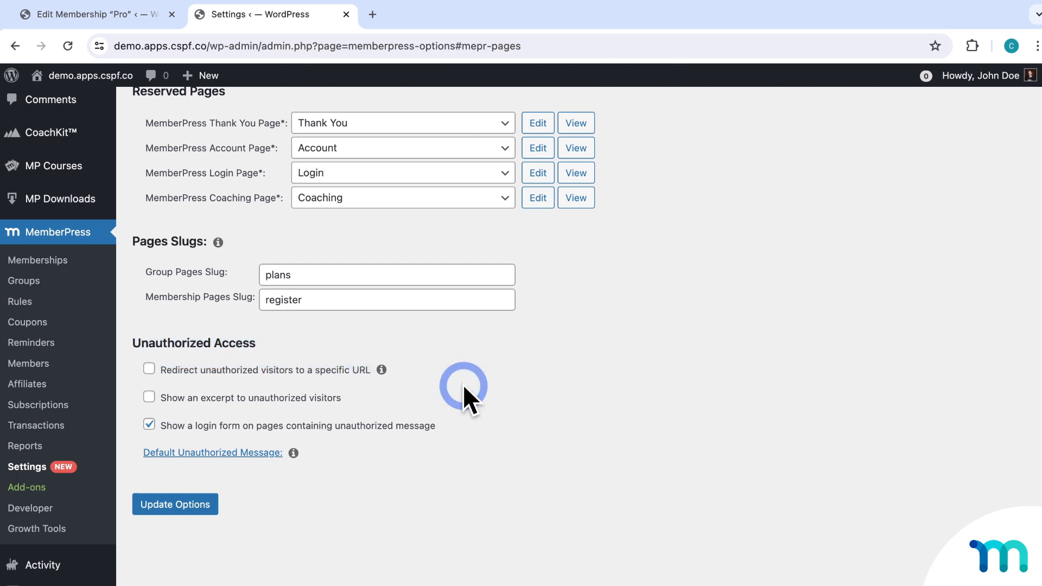
left_click(276, 453)
scroll(630, 380, "down", 2)
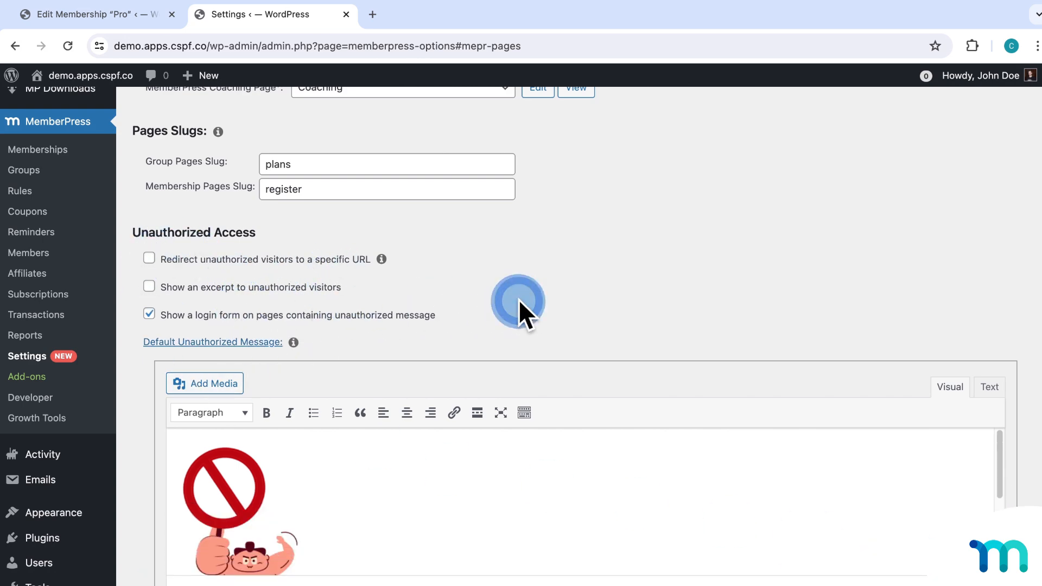
scroll(616, 301, "up", 5)
left_click(281, 200)
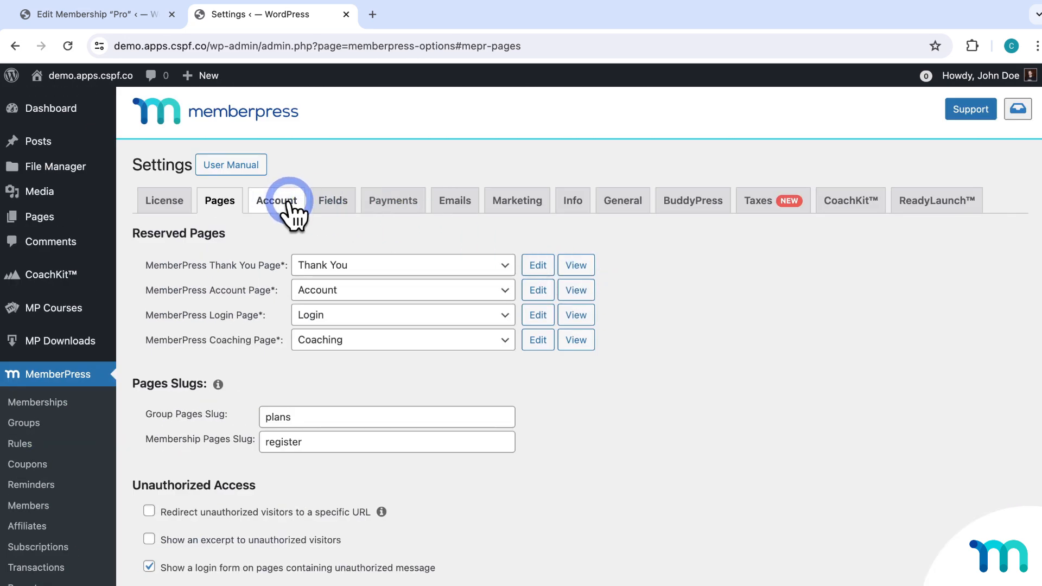
Review Account permissions: admin bar, Dashboard access, cancelling and pausing subscriptions.
left_click(321, 232)
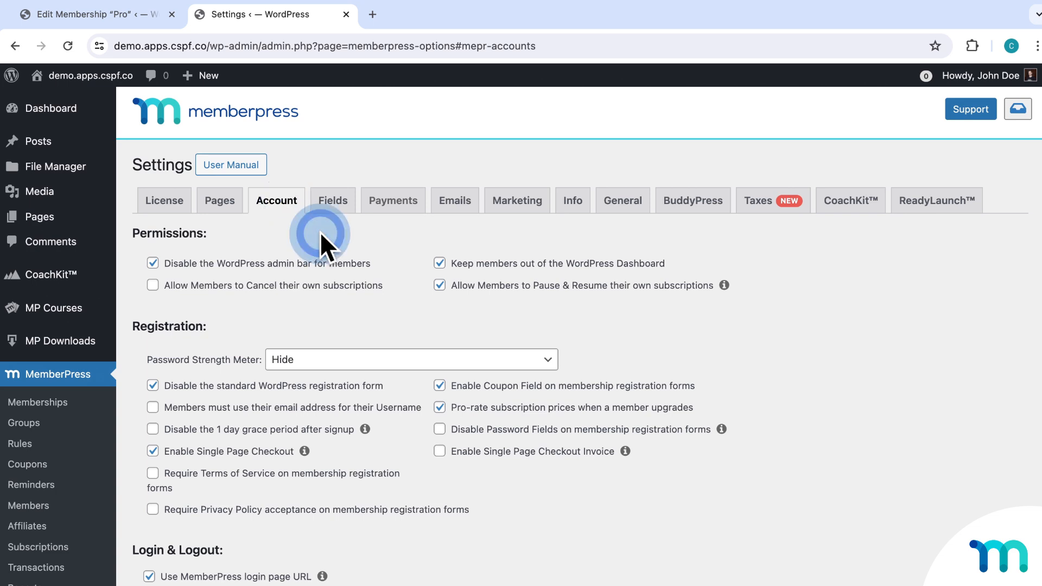
scroll(320, 233, "down", 2)
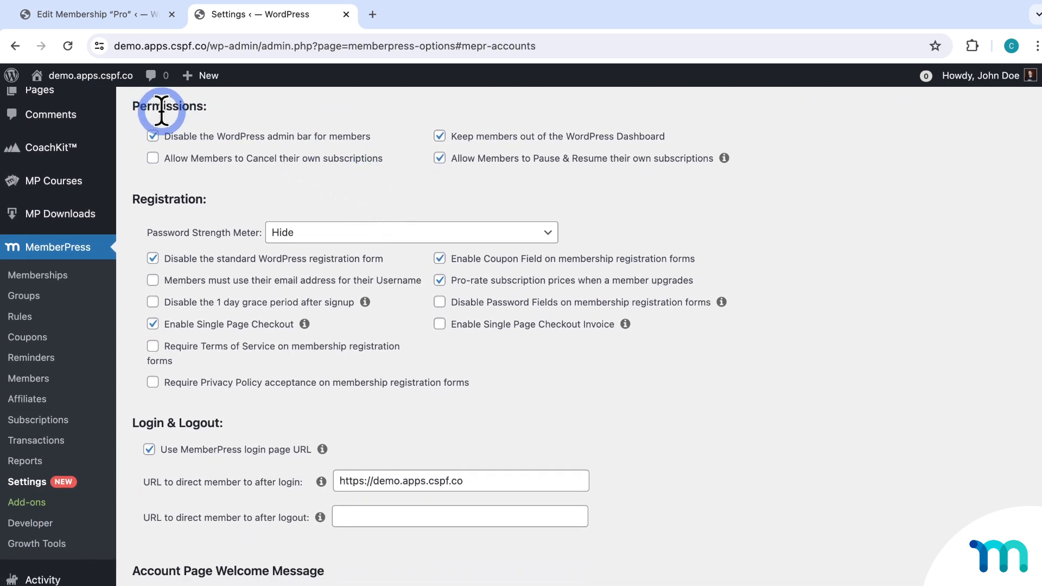
left_click_drag(164, 135, 431, 140)
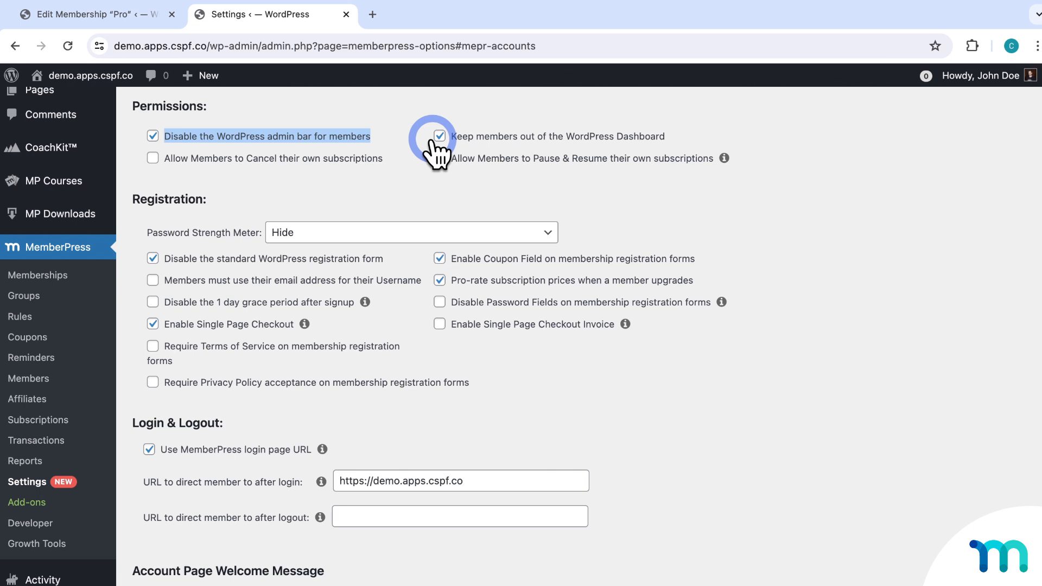
left_click_drag(469, 135, 670, 141)
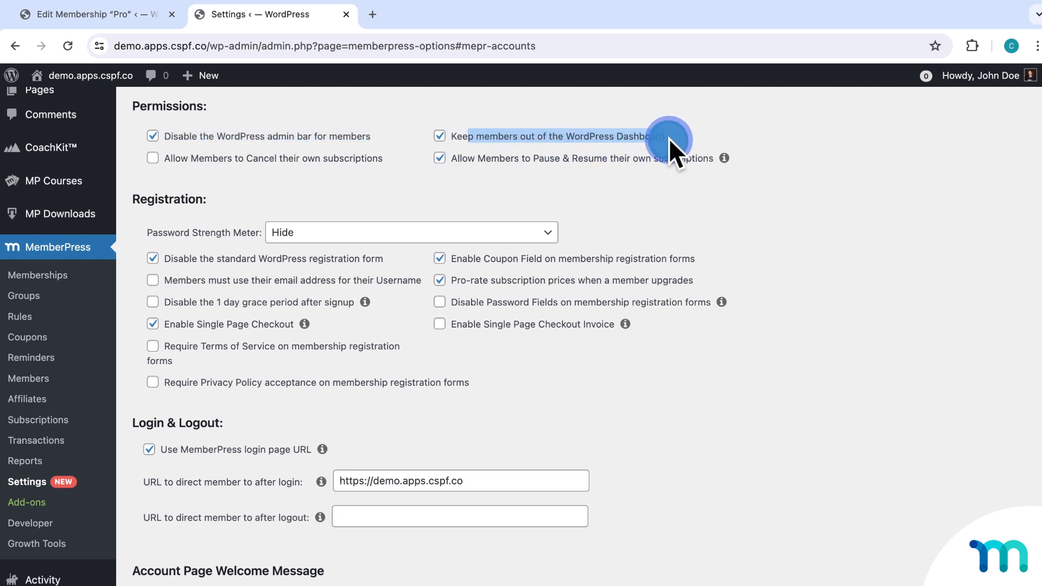
left_click(671, 137)
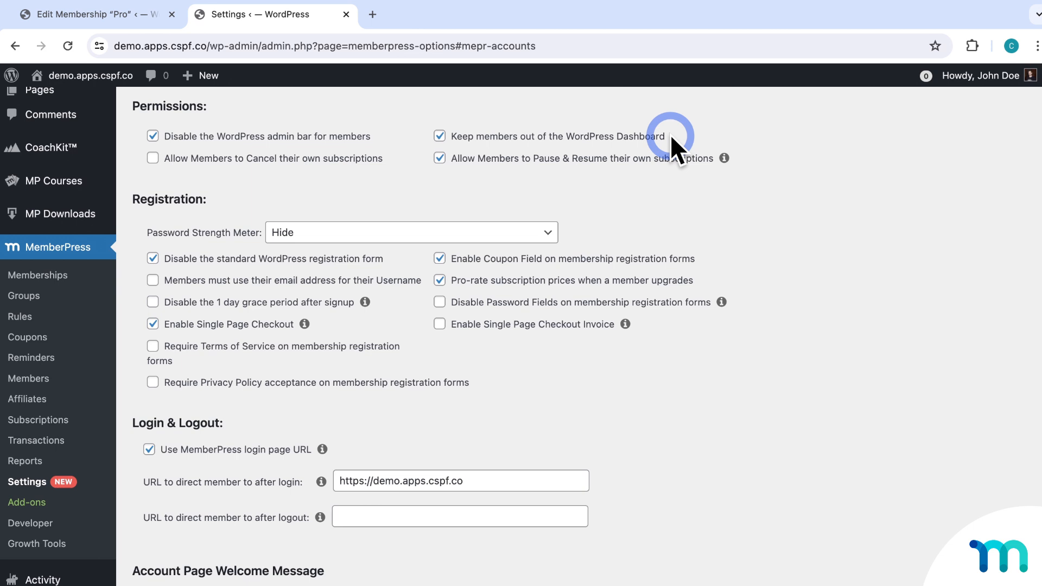
left_click_drag(198, 158, 370, 163)
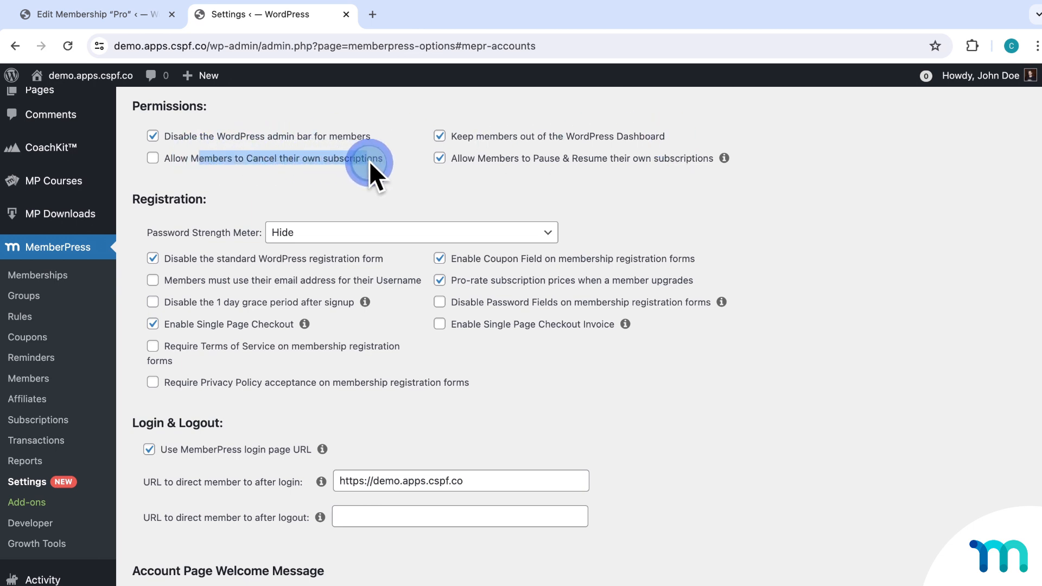
left_click_drag(456, 158, 665, 161)
Let members cancel their own subscriptions, and toggle the registration coupon field off and back on.
left_click(186, 156)
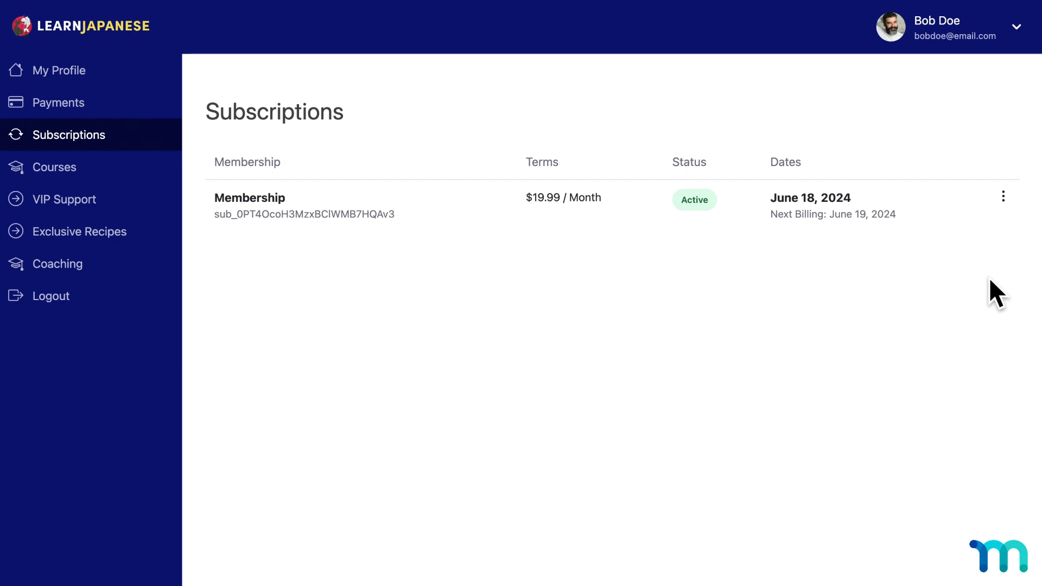
left_click(1003, 197)
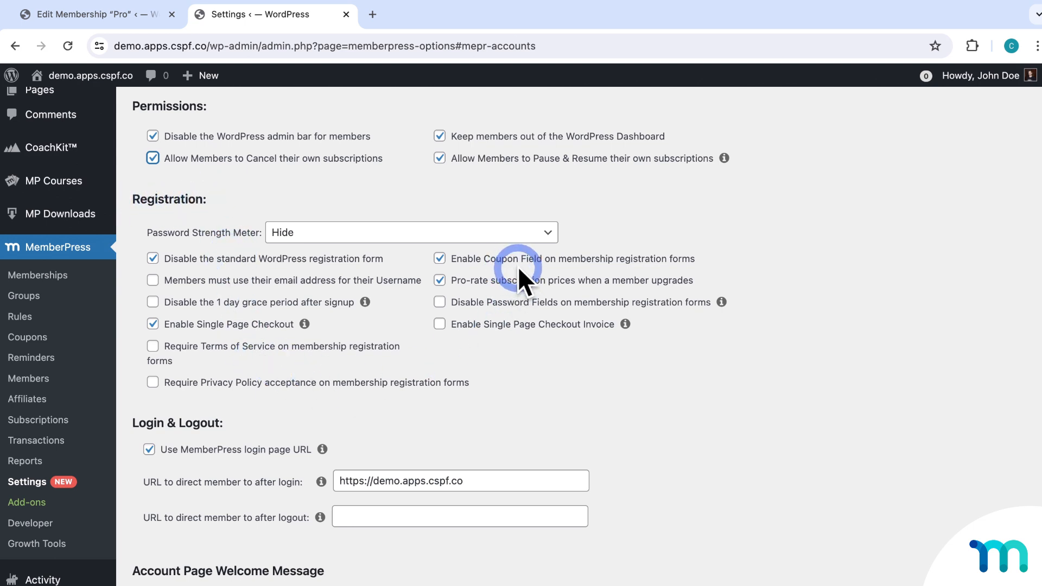
left_click_drag(463, 257, 689, 258)
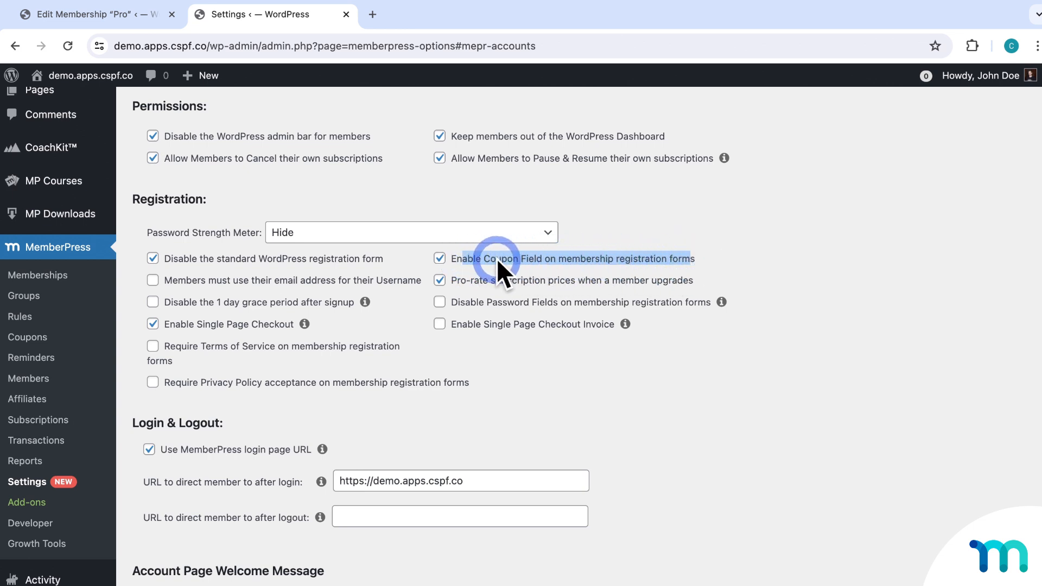
left_click(653, 261)
left_click(653, 261)
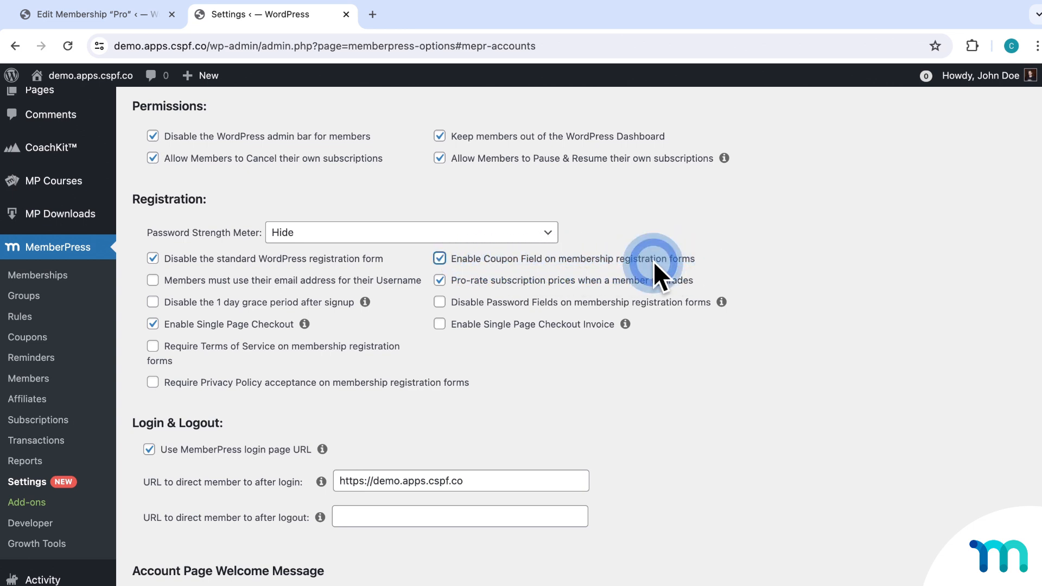
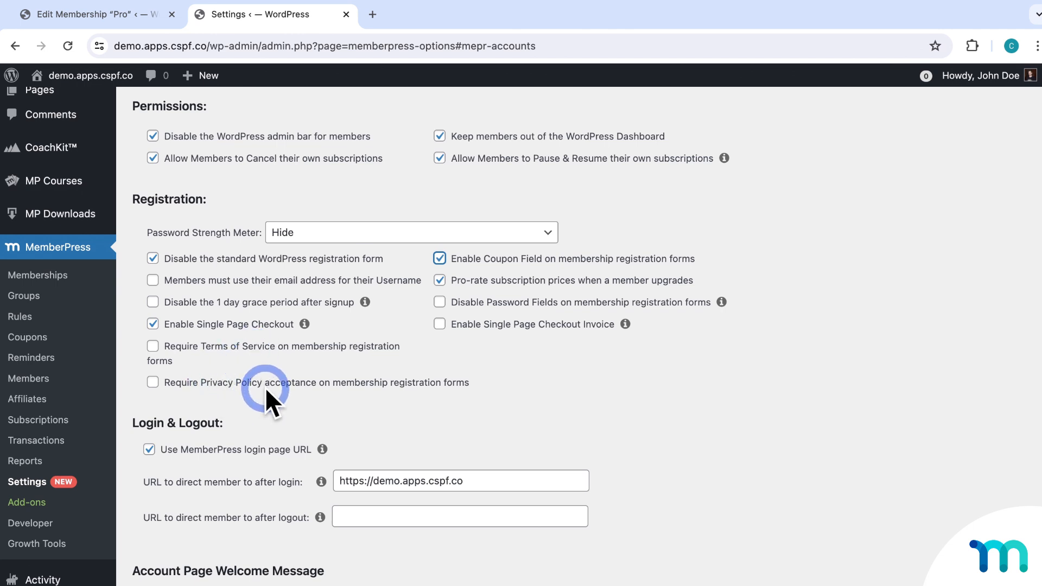
Look through the custom registration fields, then view the Stripe payment gateway settings.
scroll(266, 388, "down", 3)
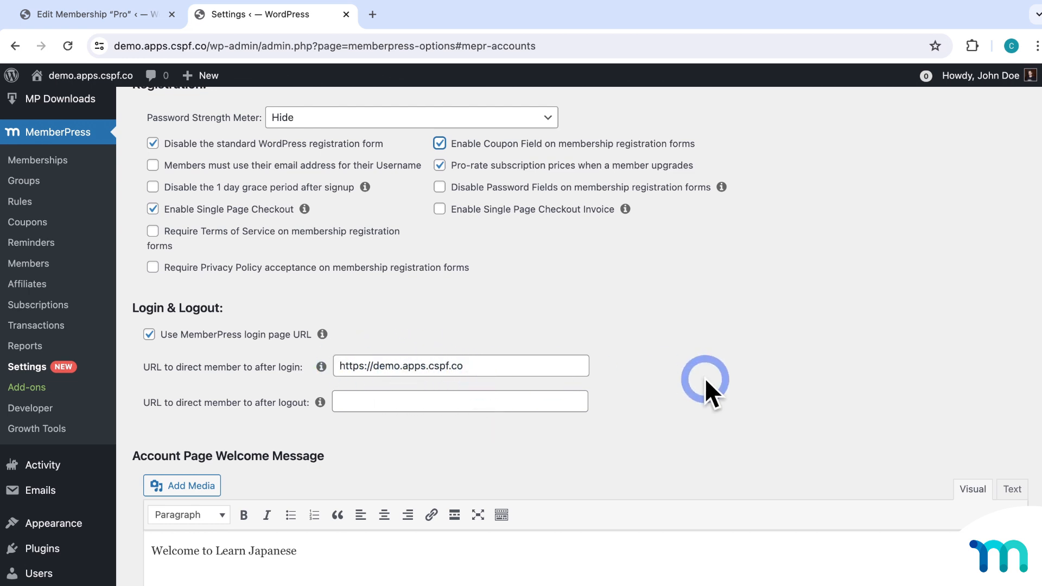
scroll(750, 397, "up", 4)
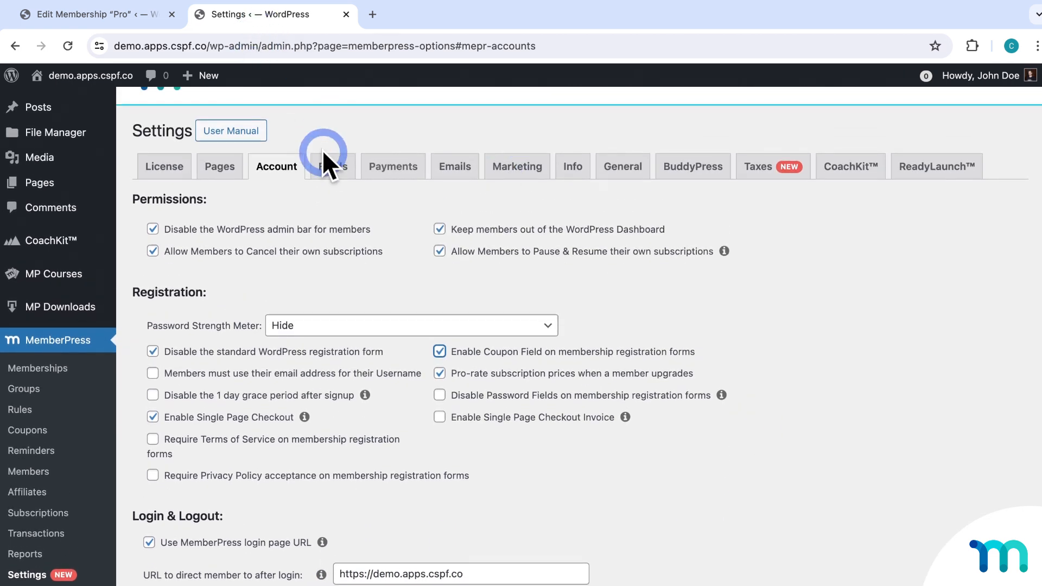
left_click(332, 160)
scroll(369, 233, "down", 1)
scroll(337, 239, "down", 3)
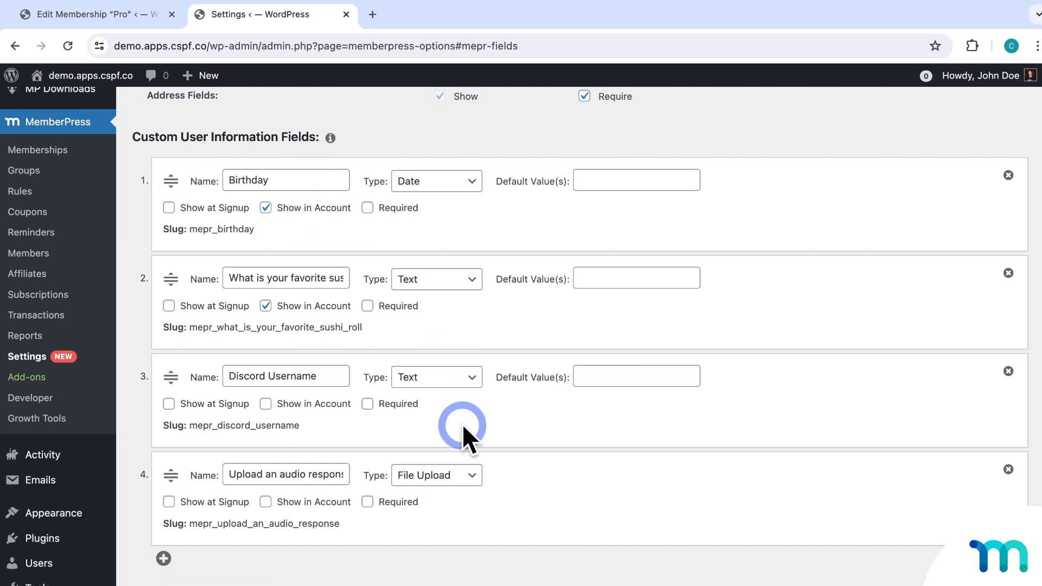
scroll(581, 434, "down", 1)
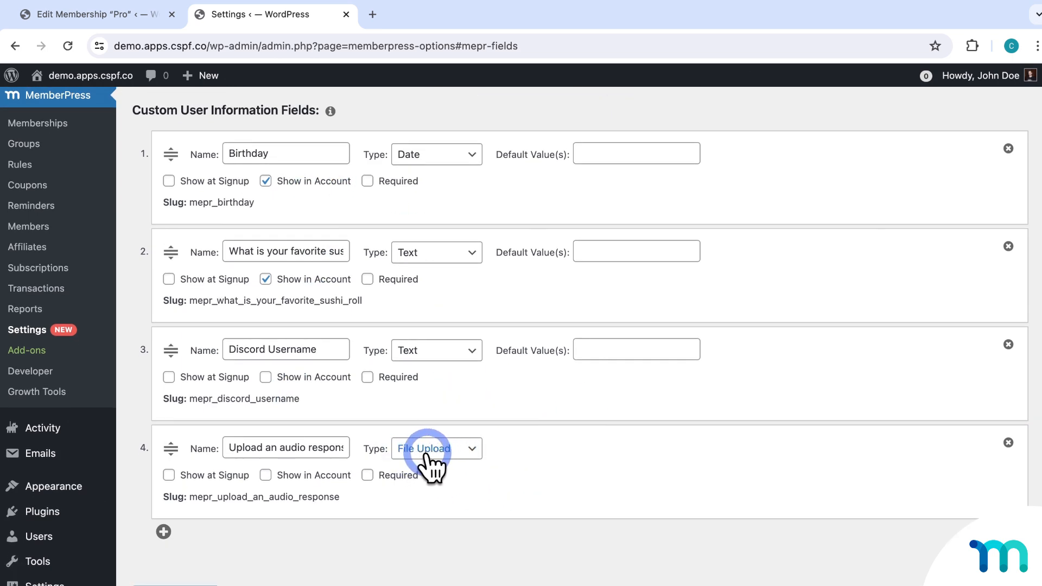
scroll(428, 462, "up", 5)
left_click(411, 166)
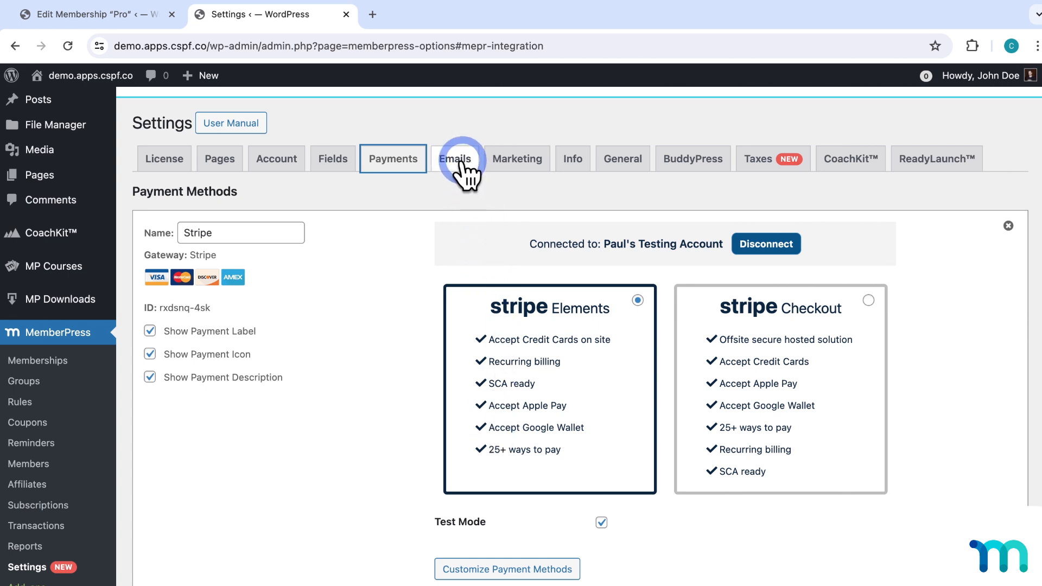
Open the email notification settings and look through them.
scroll(382, 324, "down", 2)
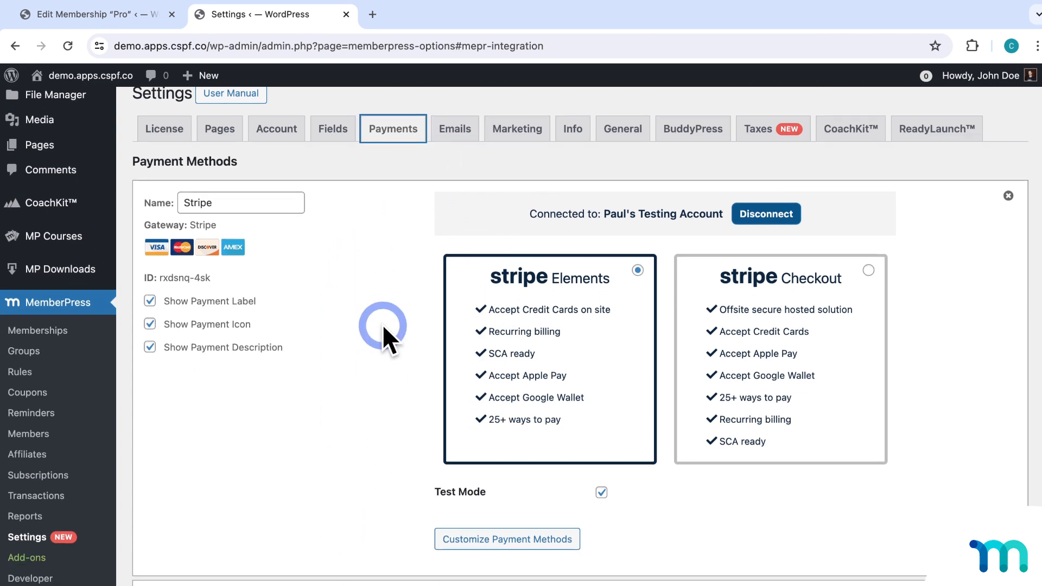
scroll(382, 324, "down", 3)
scroll(424, 425, "up", 5)
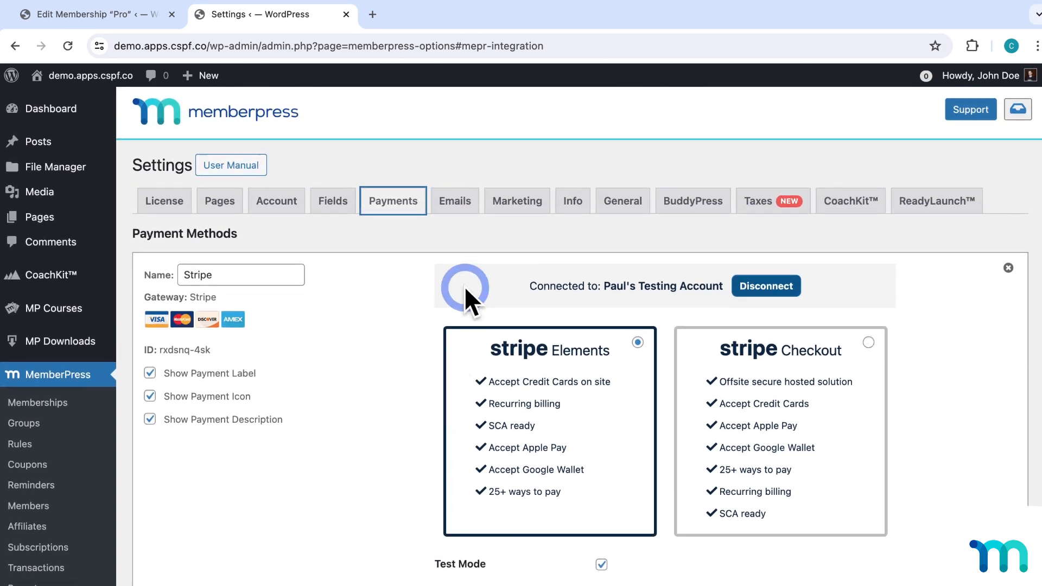
left_click(461, 202)
left_click(281, 246)
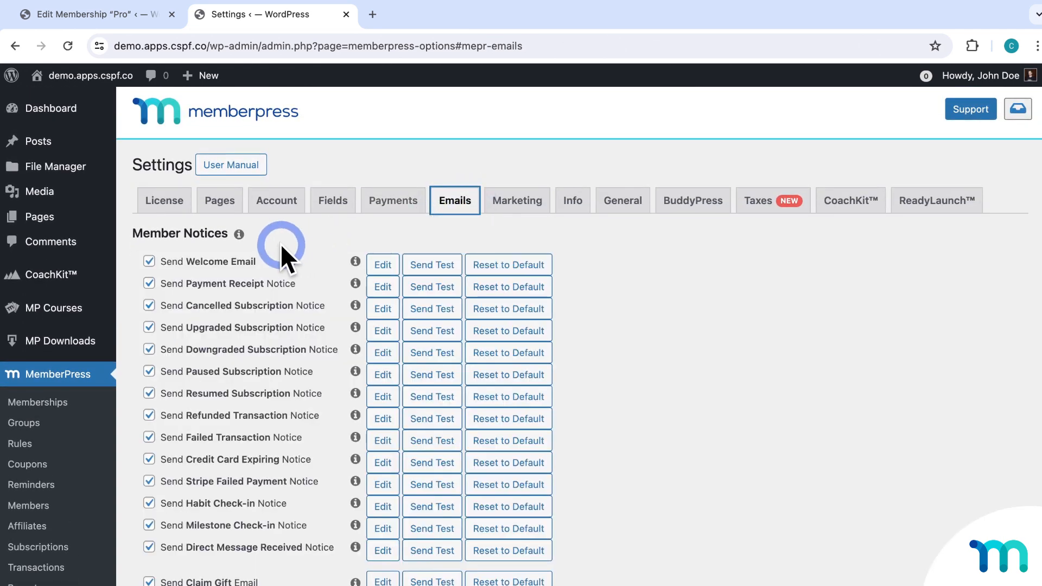
scroll(266, 247, "down", 8)
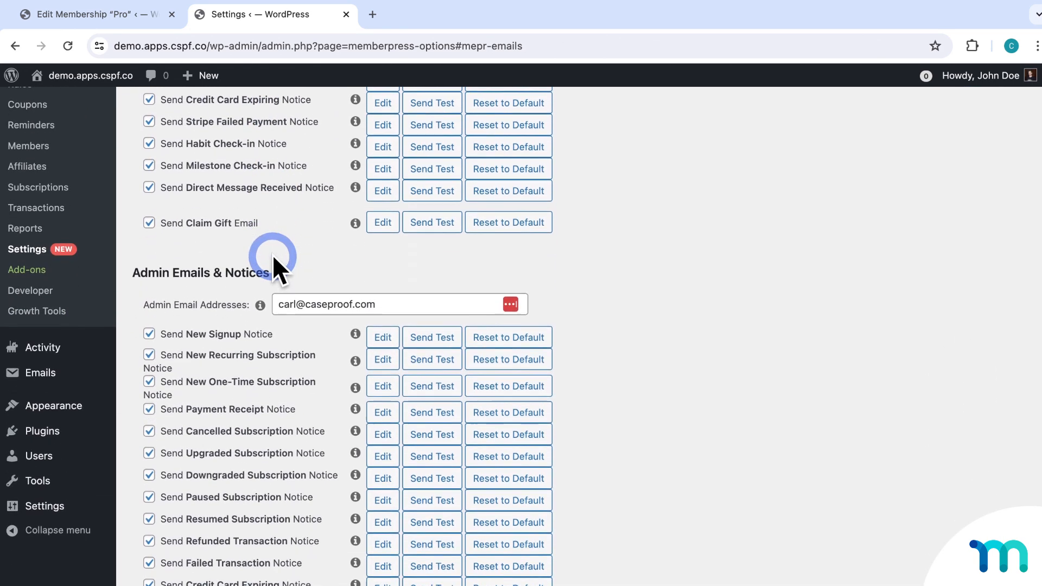
scroll(271, 271, "down", 3)
scroll(238, 353, "up", 12)
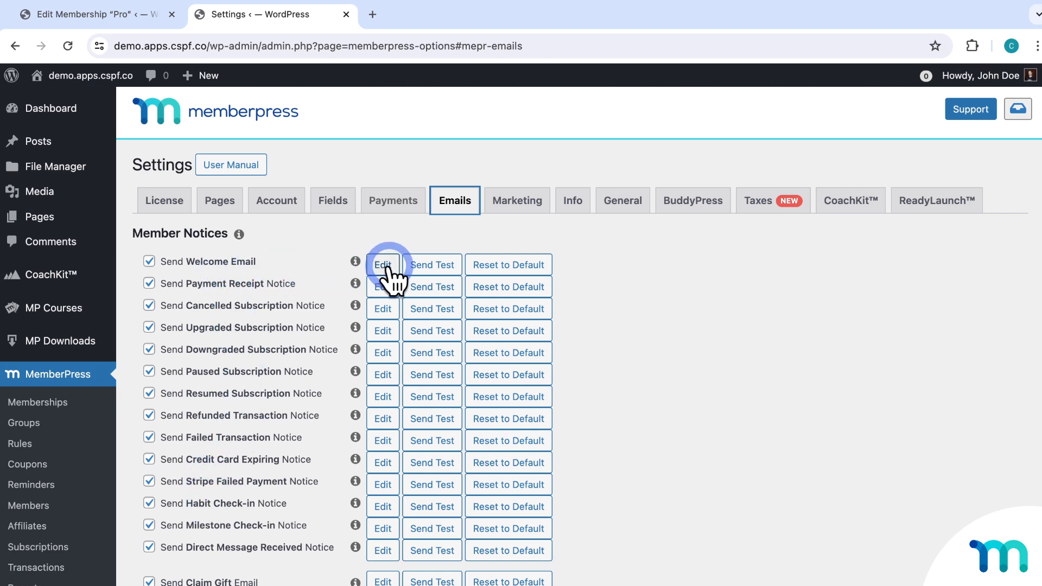
Toggle Send Welcome Email off and back on, then view the General settings (US, USD, $).
left_click(149, 261)
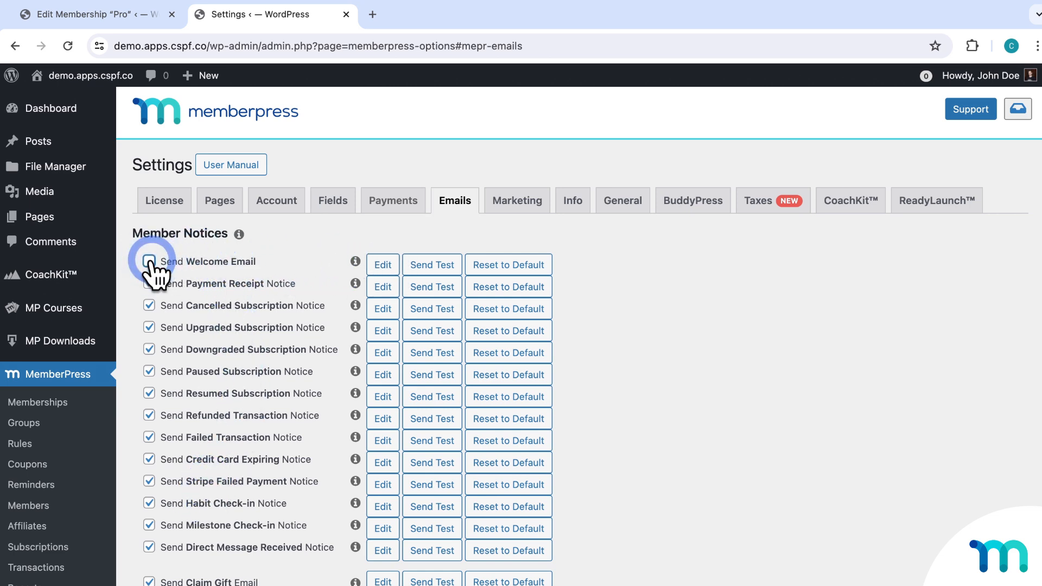
left_click(150, 262)
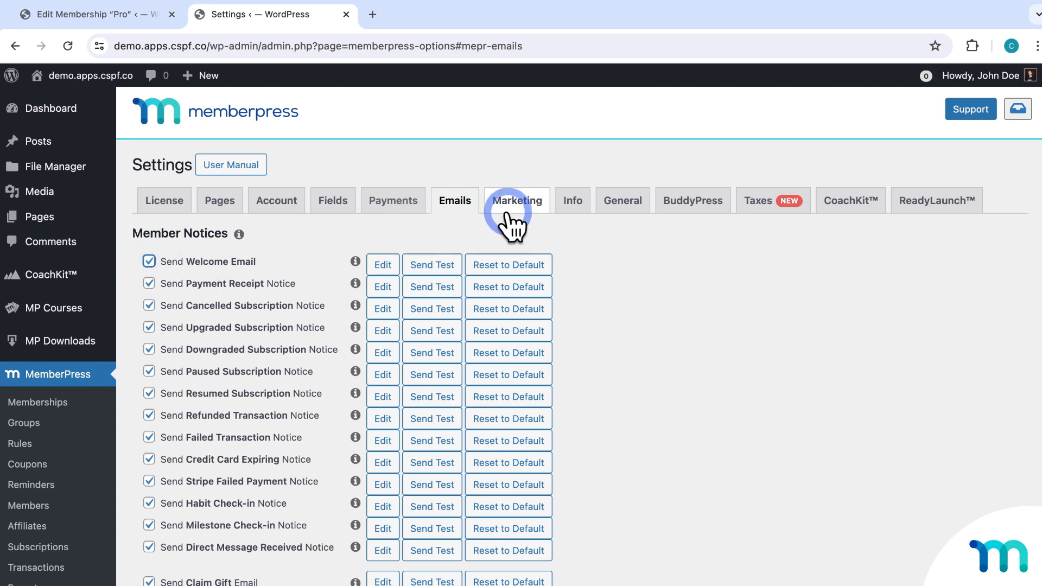
left_click(619, 206)
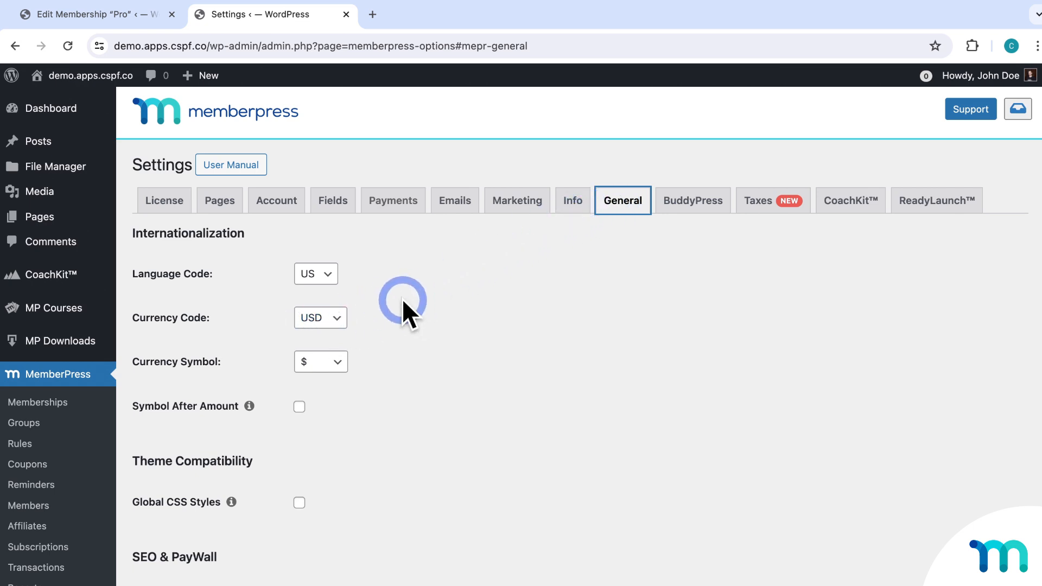
Check the Taxes settings, then scroll the ReadyLaunch design settings down to Pro Mode Templates.
left_click(765, 203)
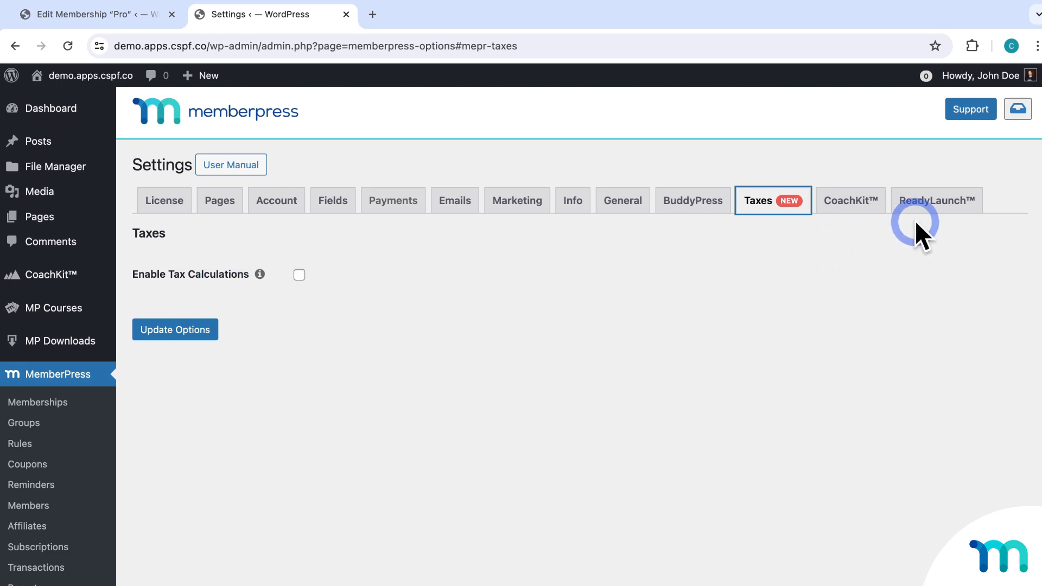
left_click(942, 208)
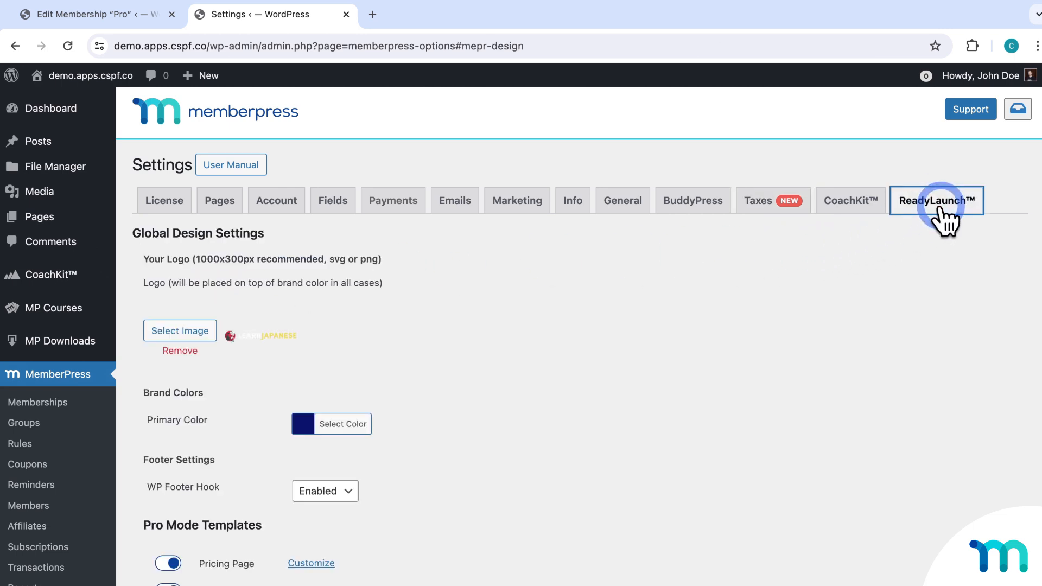
scroll(565, 343, "down", 3)
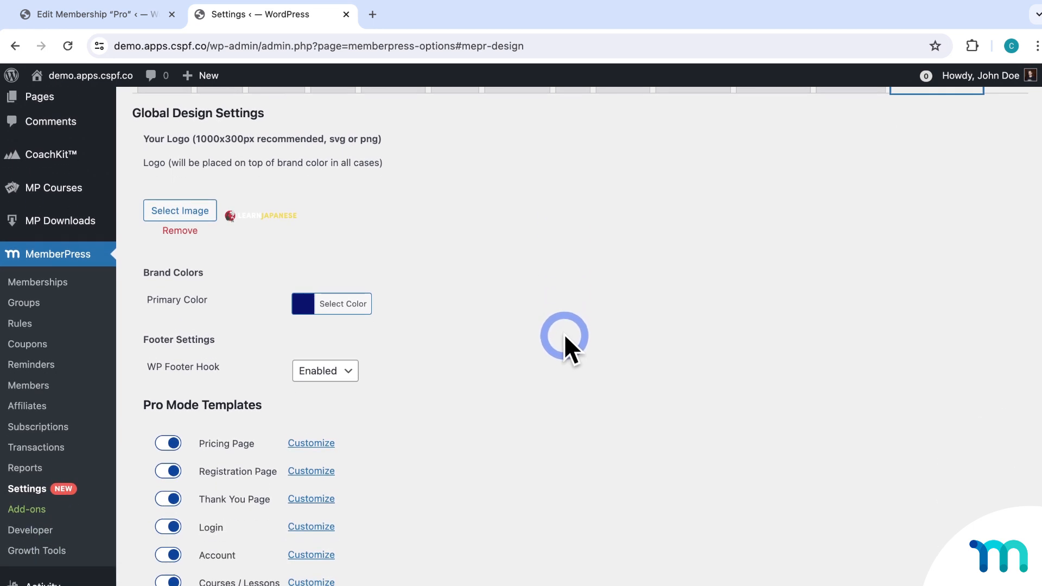
scroll(561, 333, "down", 2)
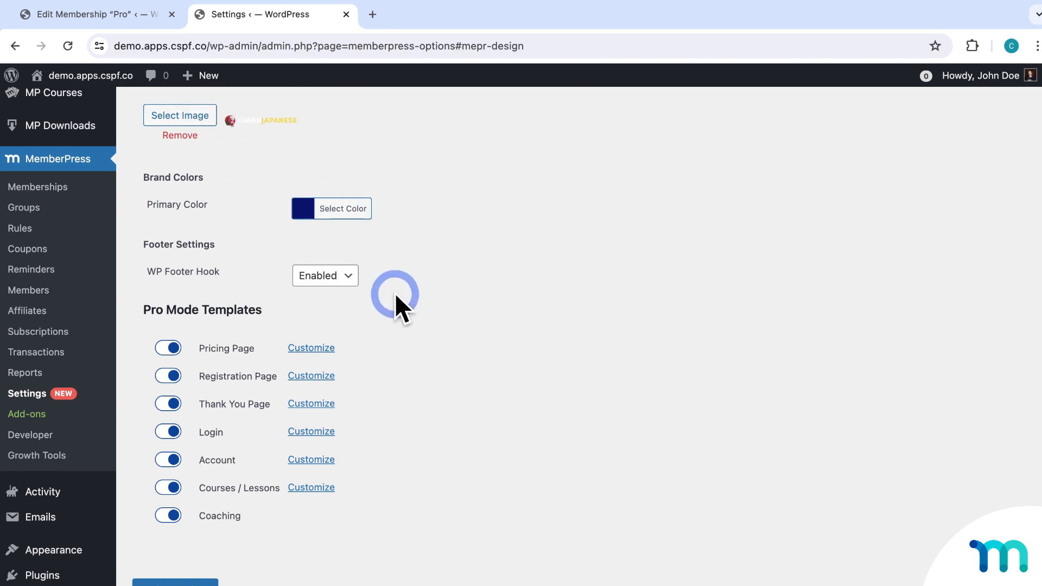
scroll(395, 303, "down", 2)
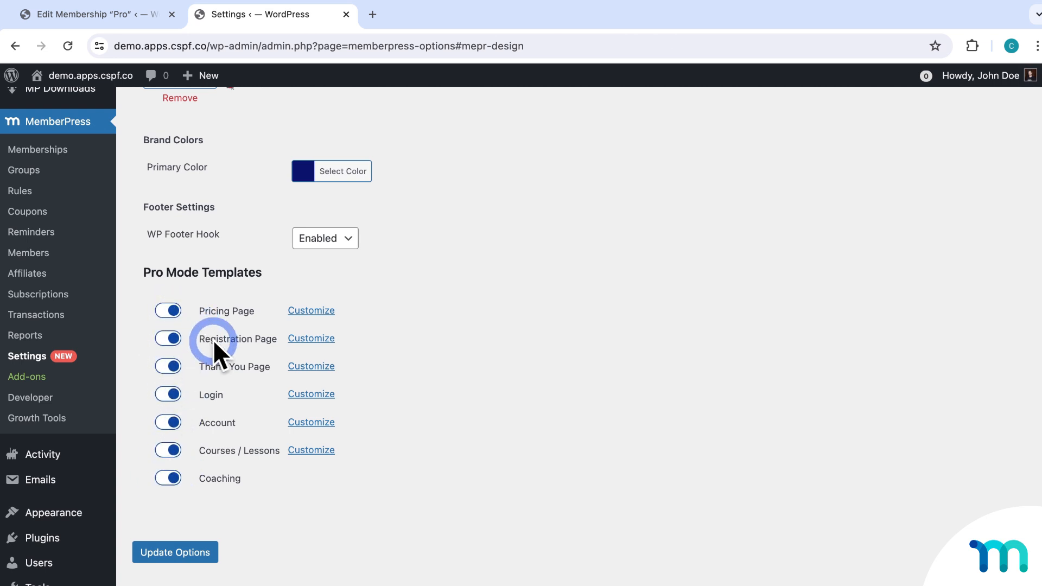
Toggle the Registration Page template off and on, confirm its settings, and close the Pro membership tab.
left_click(173, 339)
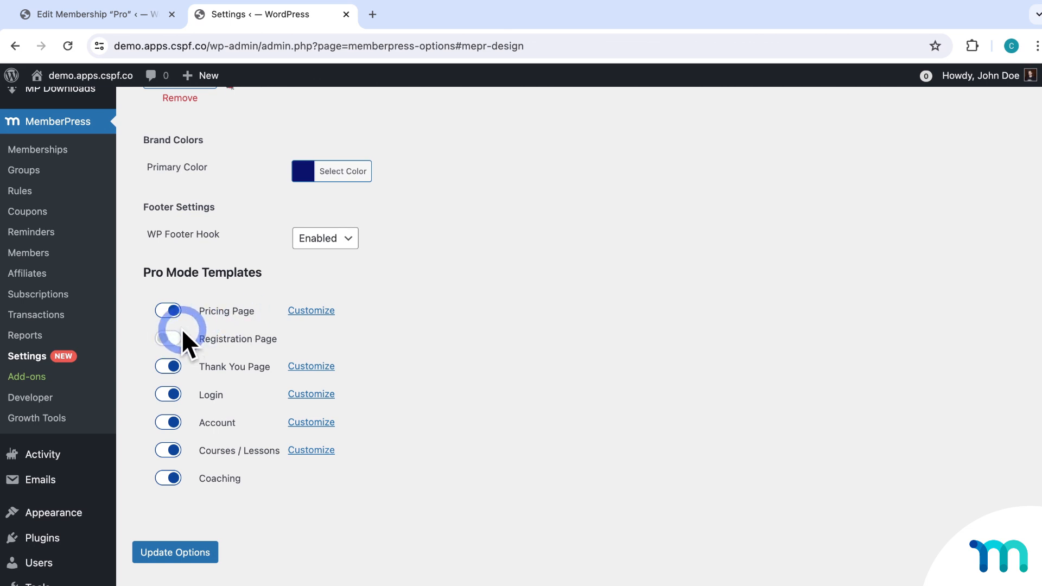
left_click(168, 338)
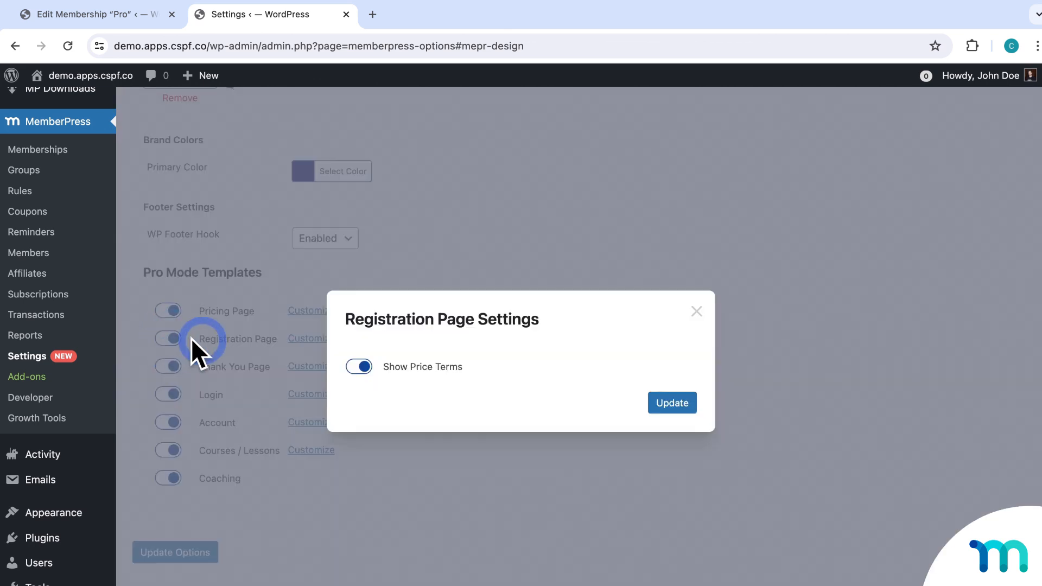
left_click(668, 408)
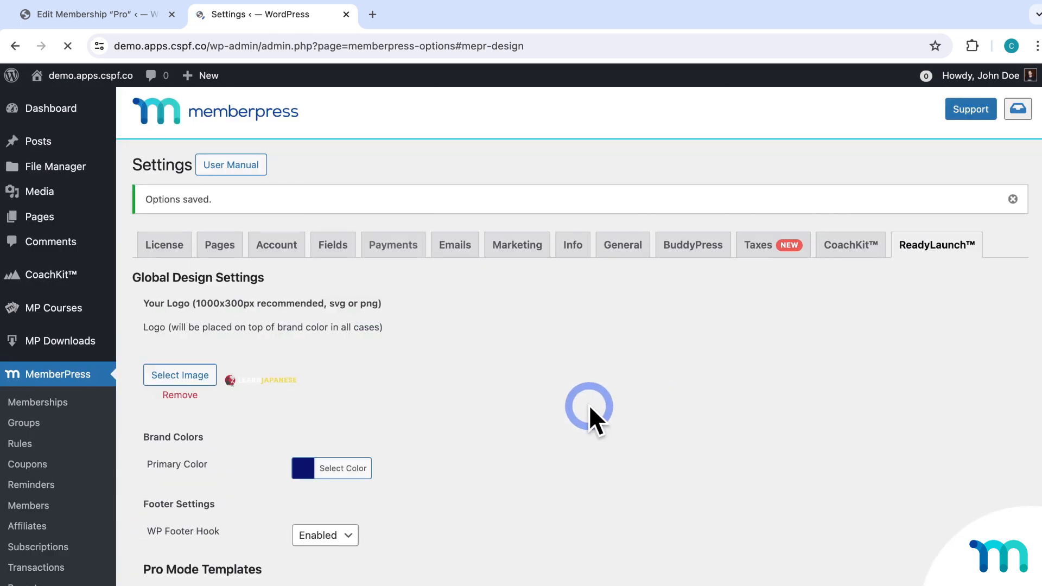
scroll(390, 392, "down", 4)
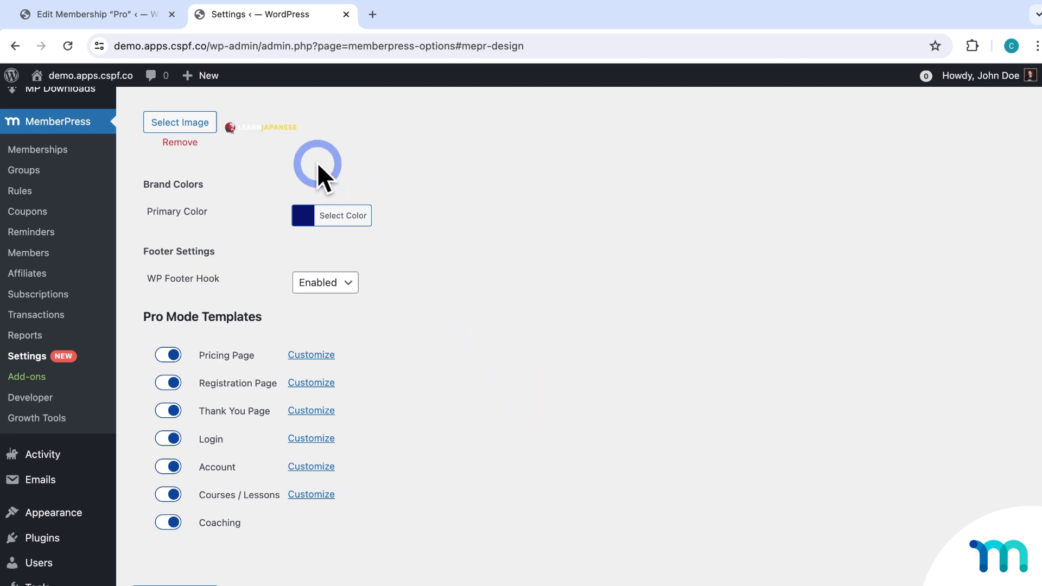
left_click(172, 15)
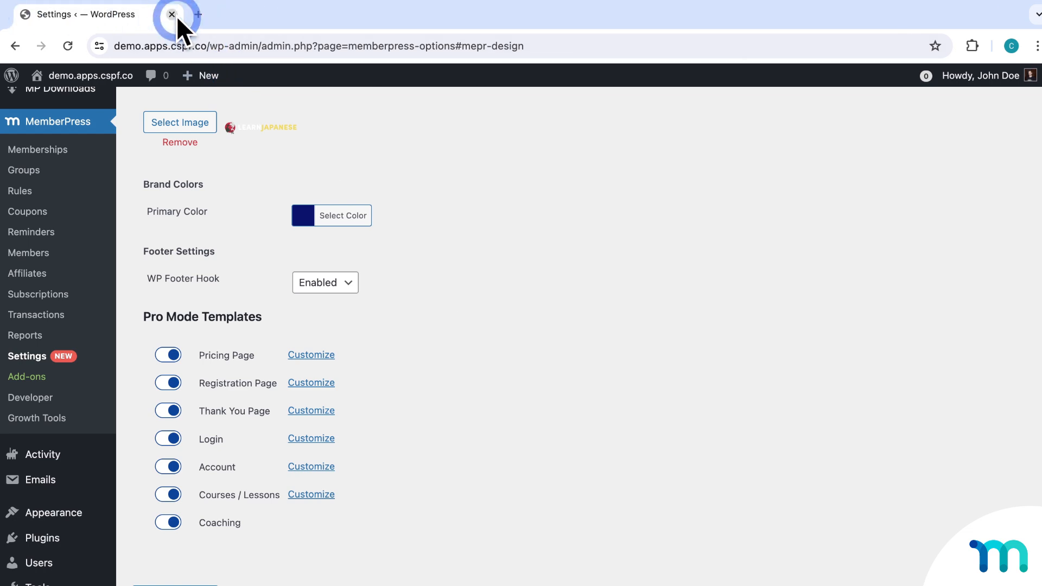
Go to the Memberships list showing Elite and Pro, and begin a new membership.
left_click(57, 150)
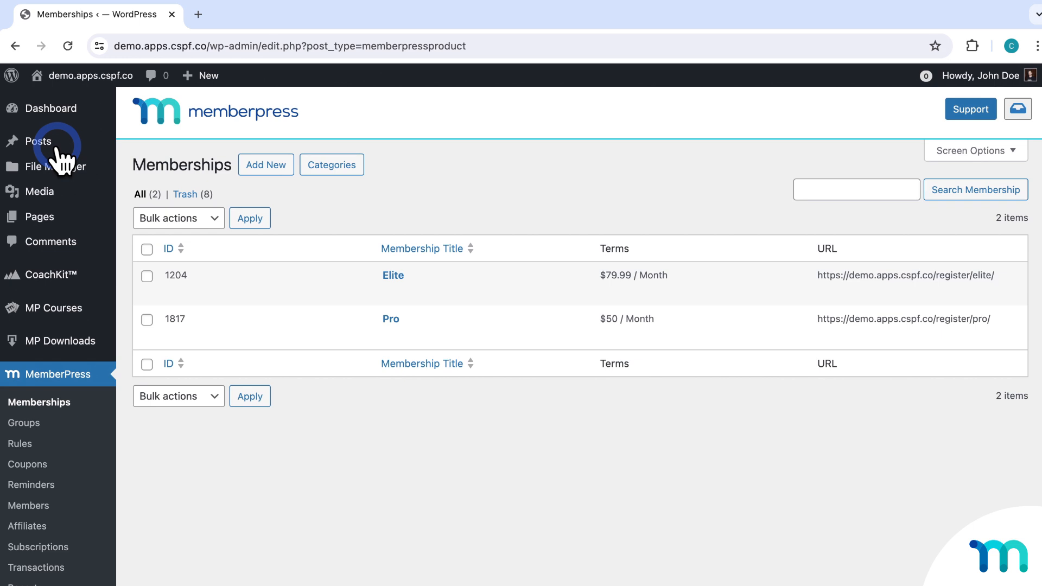
left_click(40, 403)
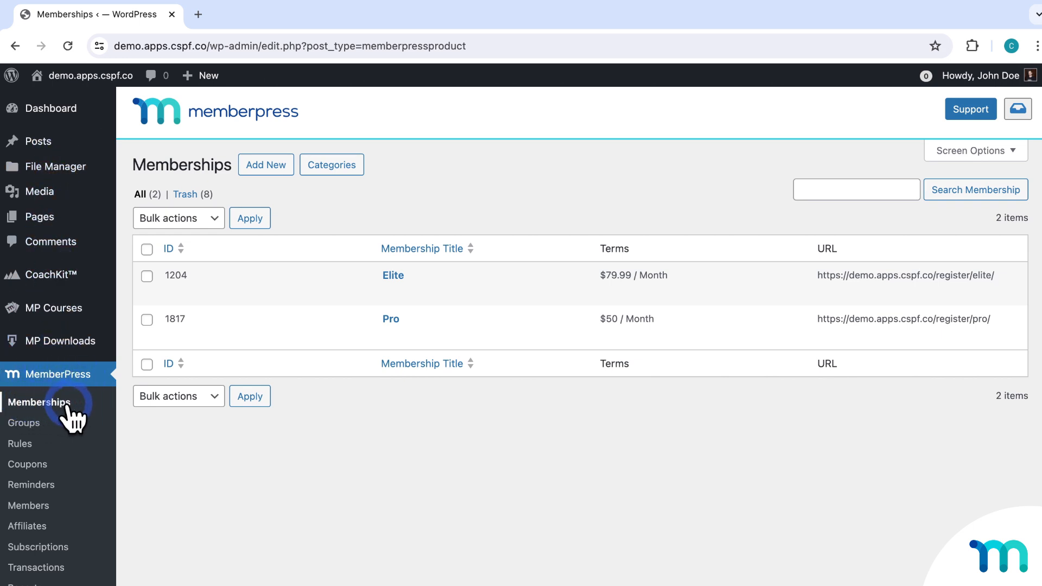
left_click(269, 168)
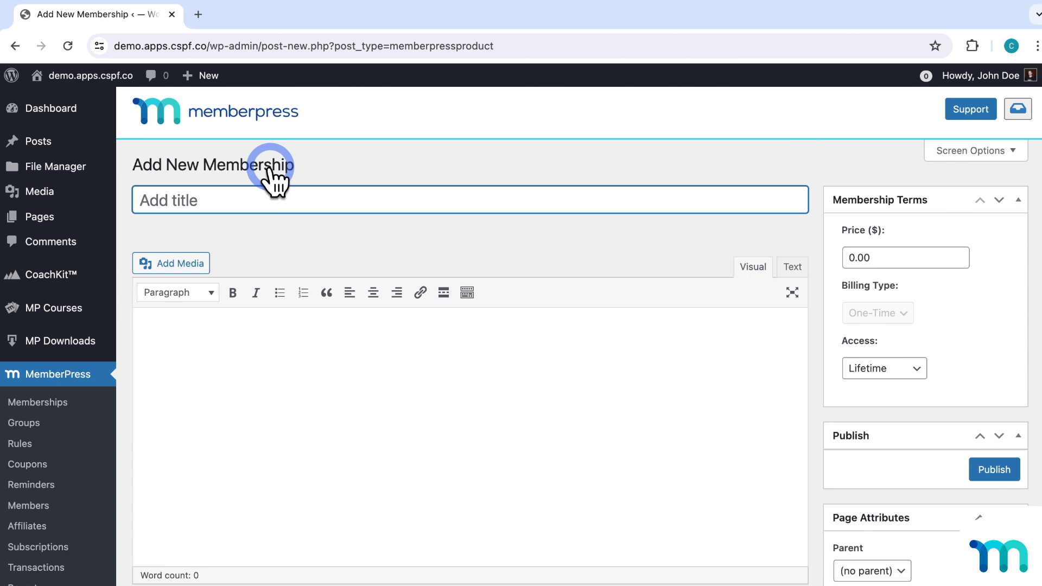
Title the membership 'Yearly' with a price of 100, billed recurring yearly.
type("Yearly")
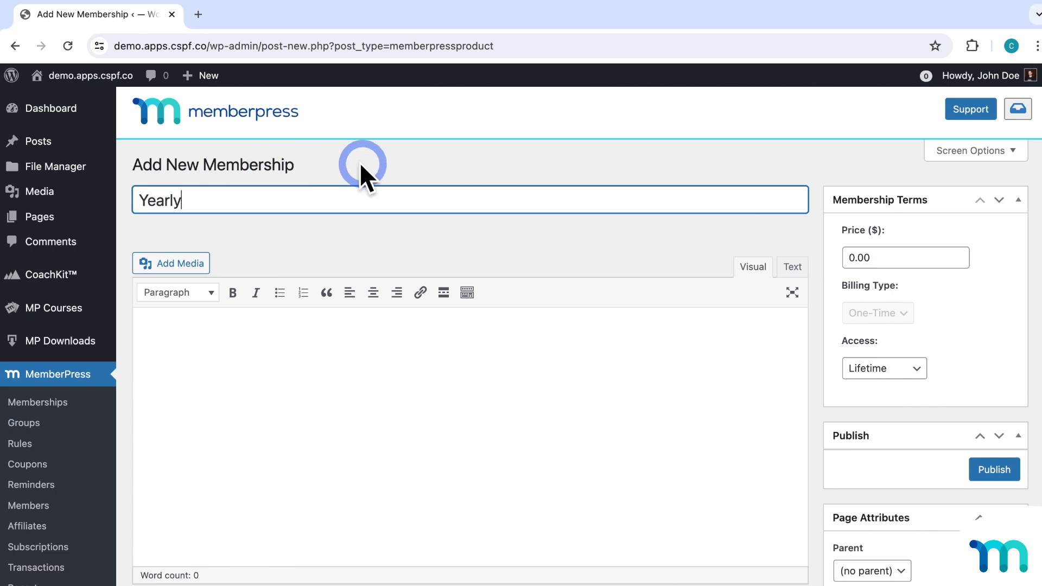
left_click(896, 258)
key("BackSpace")
key("BackSpace")
key("BackSpace")
key("BackSpace")
type("100")
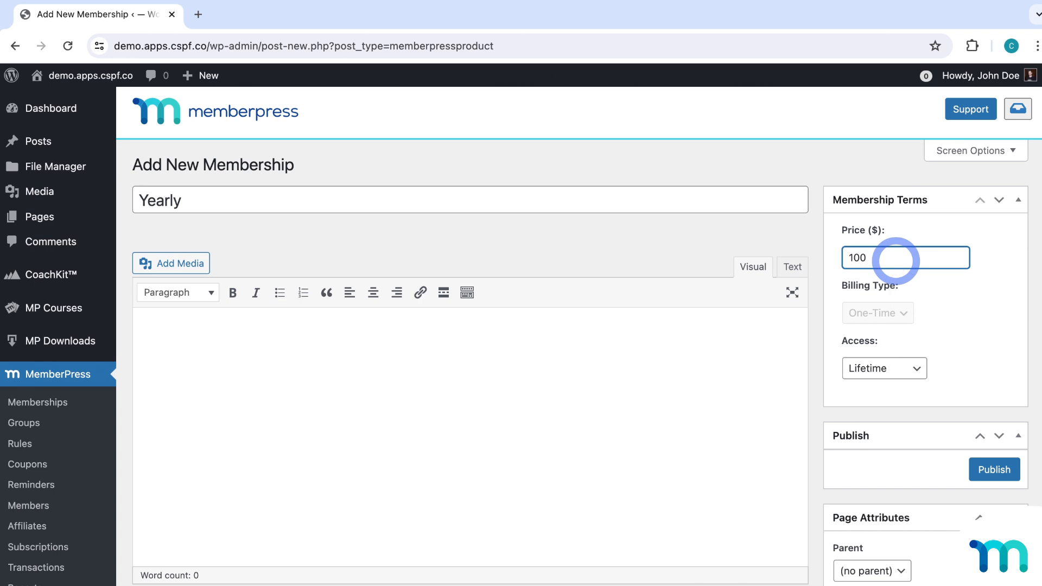
left_click(931, 291)
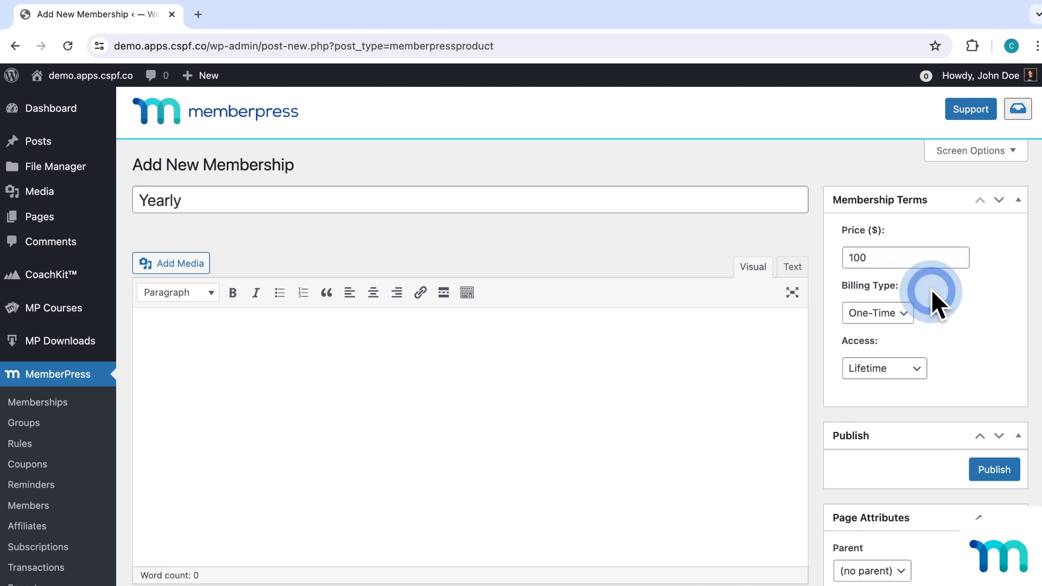
left_click(904, 317)
left_click(903, 298)
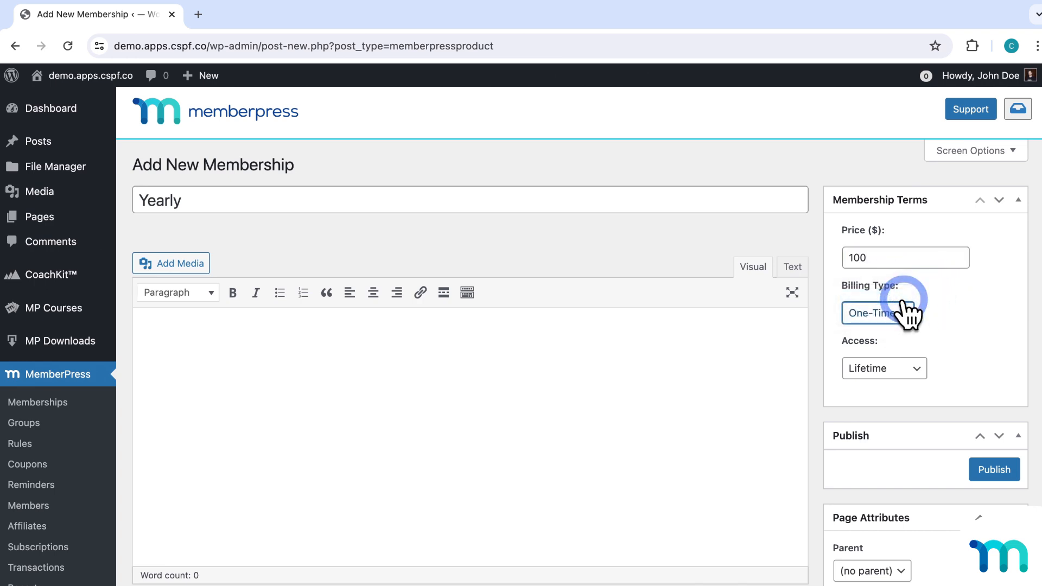
left_click(932, 369)
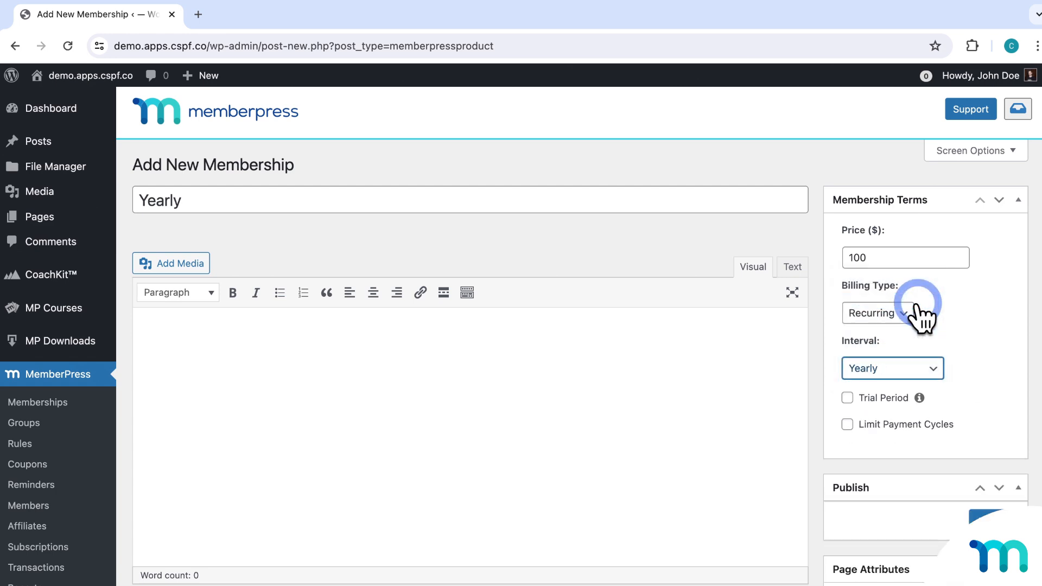
left_click(965, 315)
Publish the Yearly membership and start another blank membership.
left_click(973, 462)
left_click(989, 515)
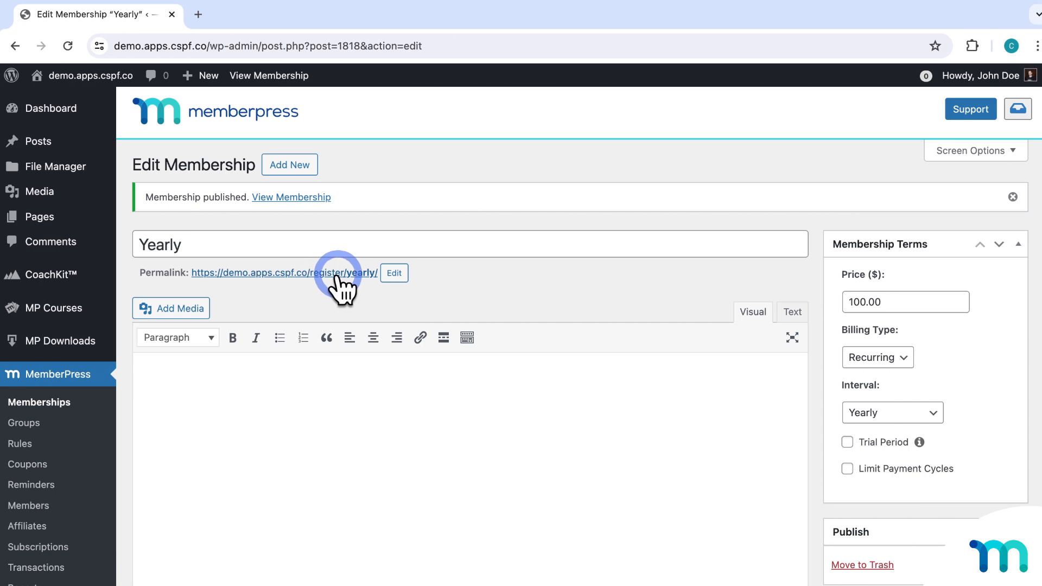
left_click(298, 169)
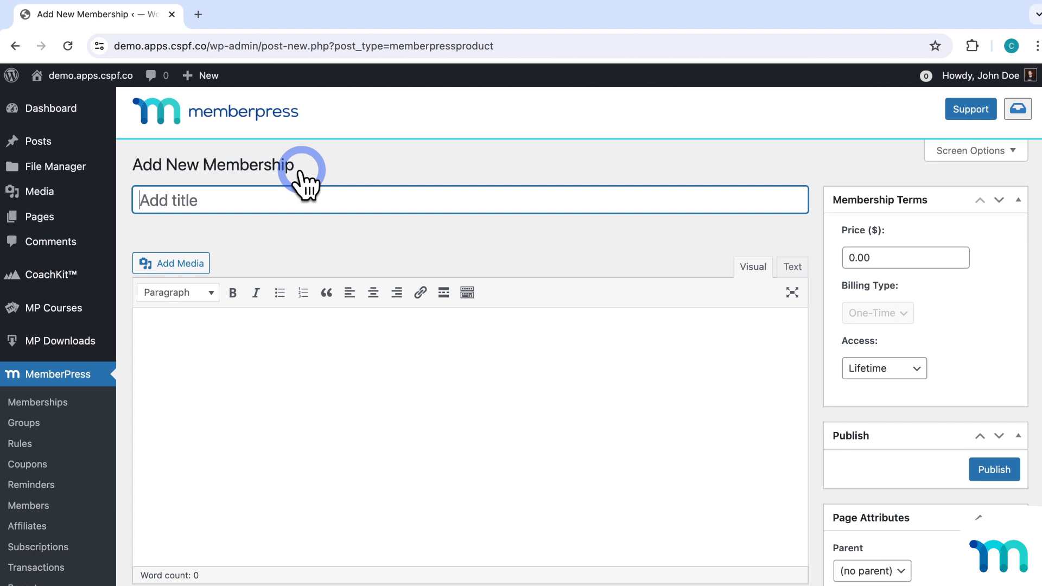
Publish a 'Free' membership at $0.00 with lifetime access, then right-click its signup link.
type("Free")
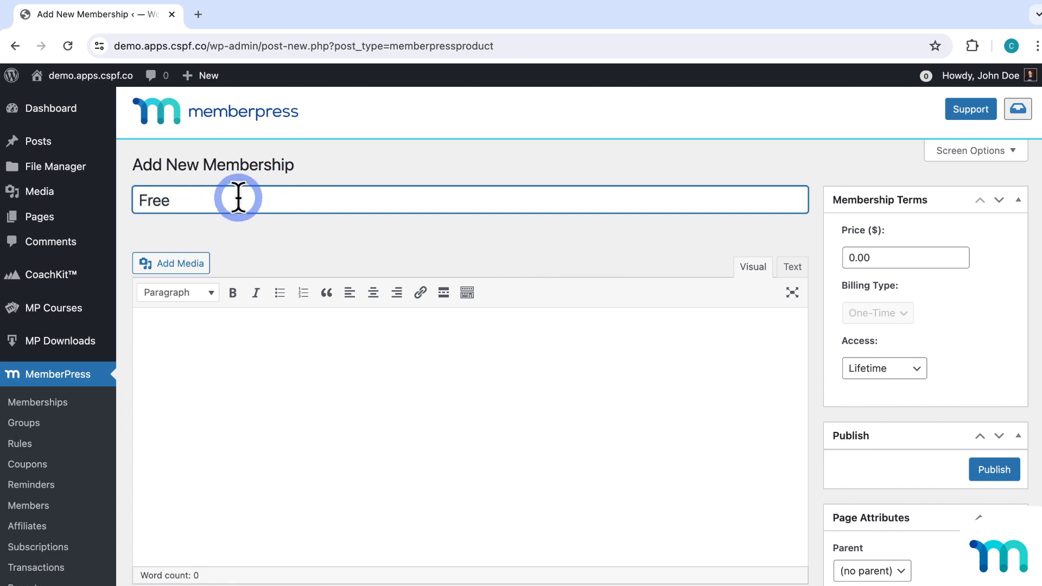
left_click(880, 258)
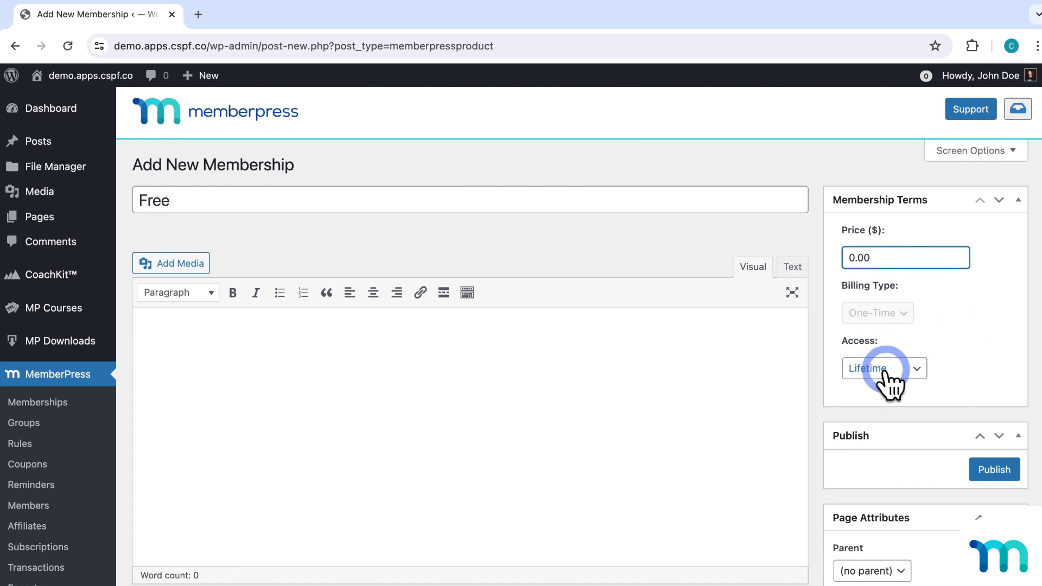
left_click(976, 350)
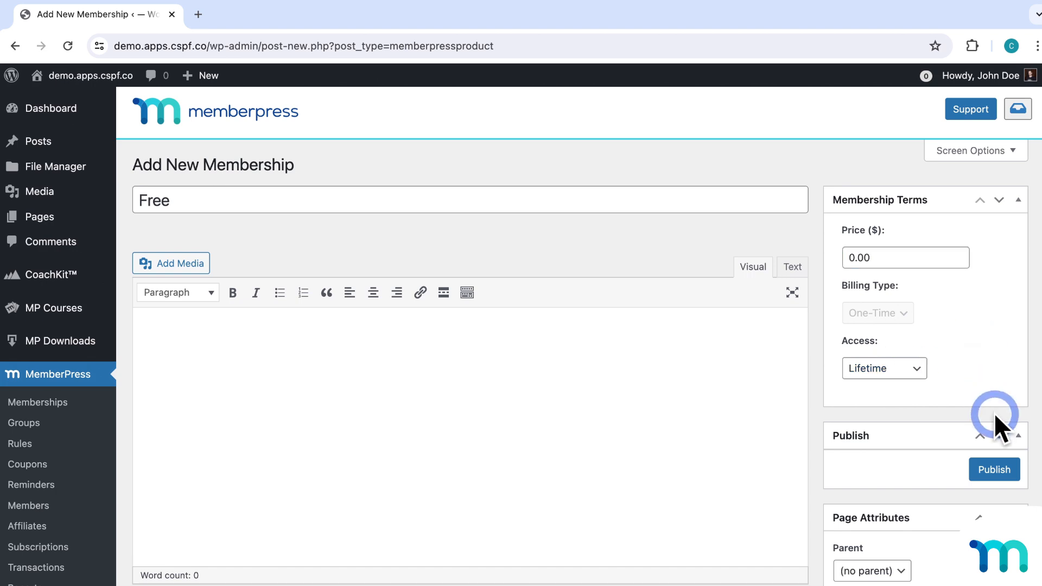
left_click(996, 468)
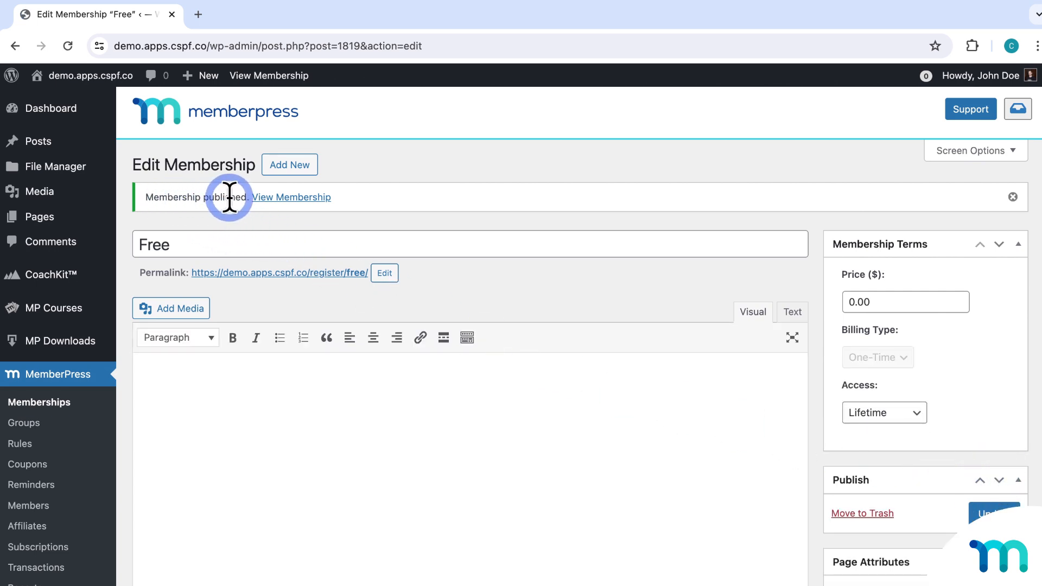
right_click(328, 274)
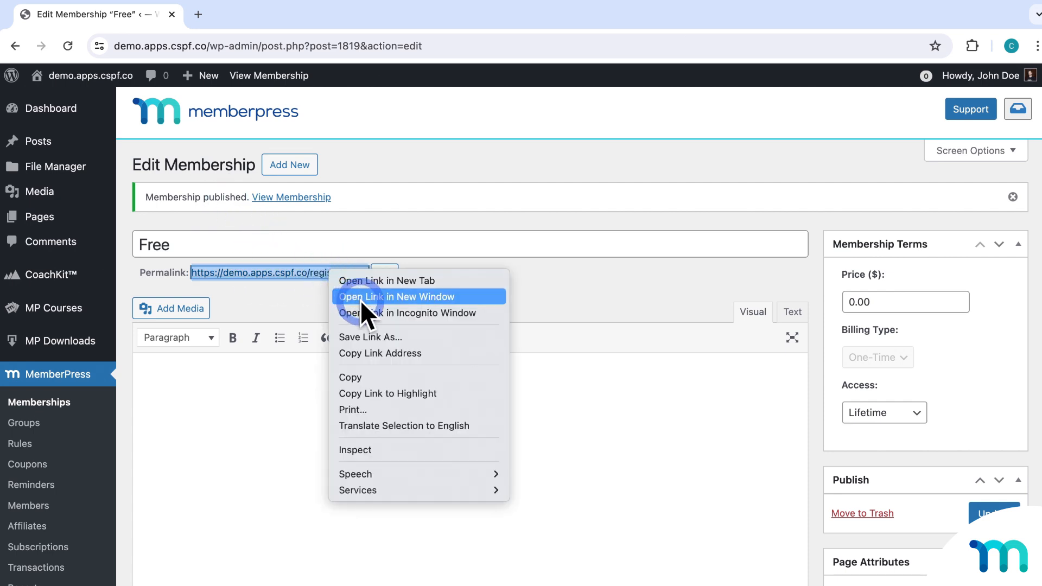
left_click(370, 311)
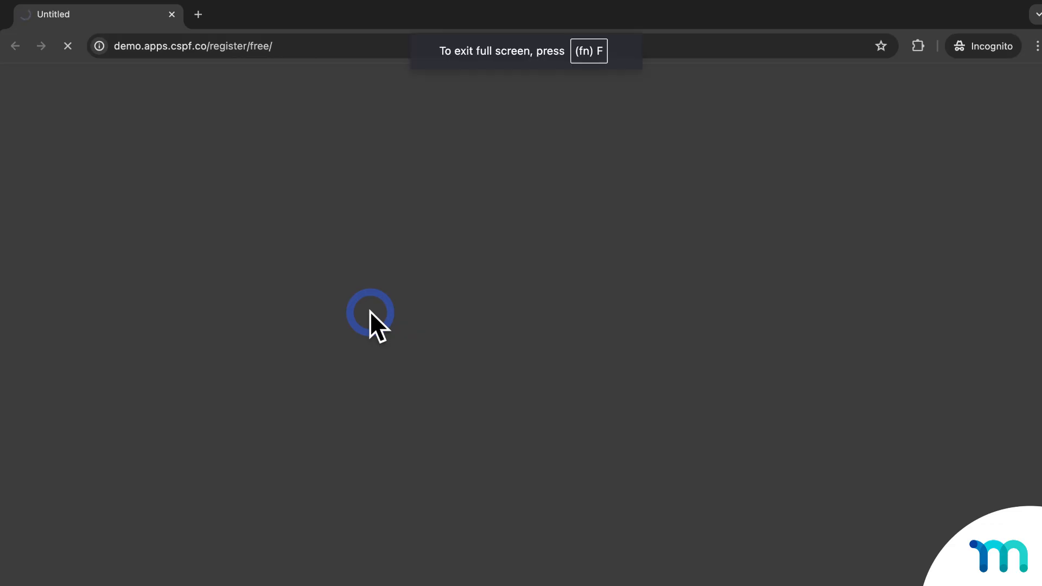
scroll(833, 301, "down", 1)
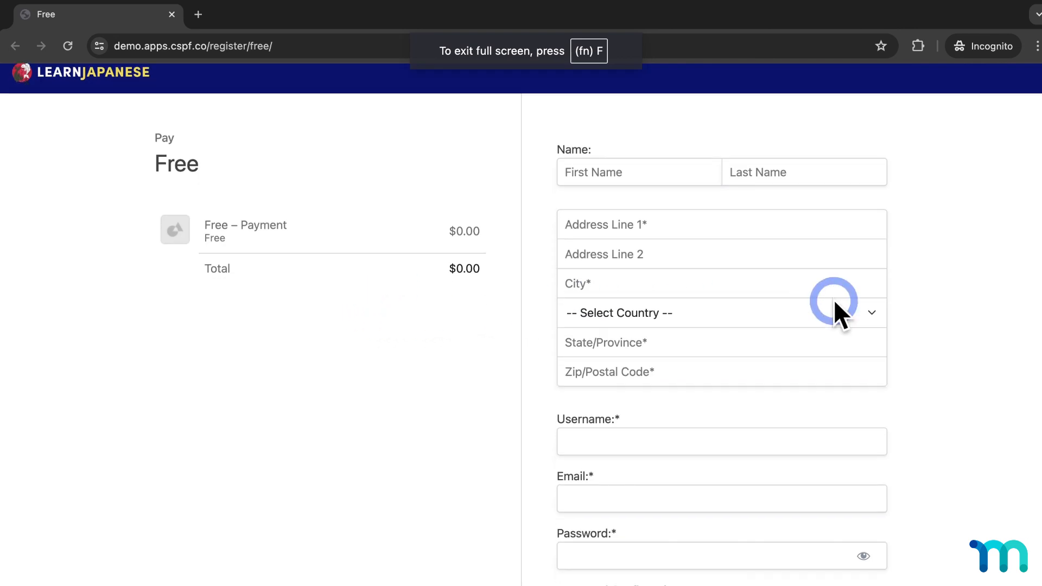
scroll(836, 304, "down", 5)
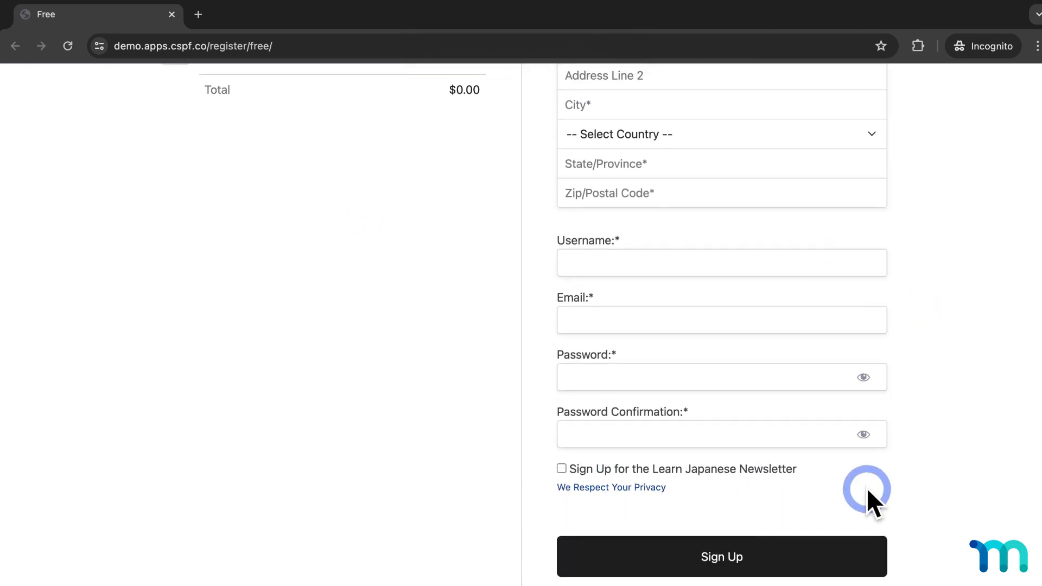
scroll(809, 491, "up", 3)
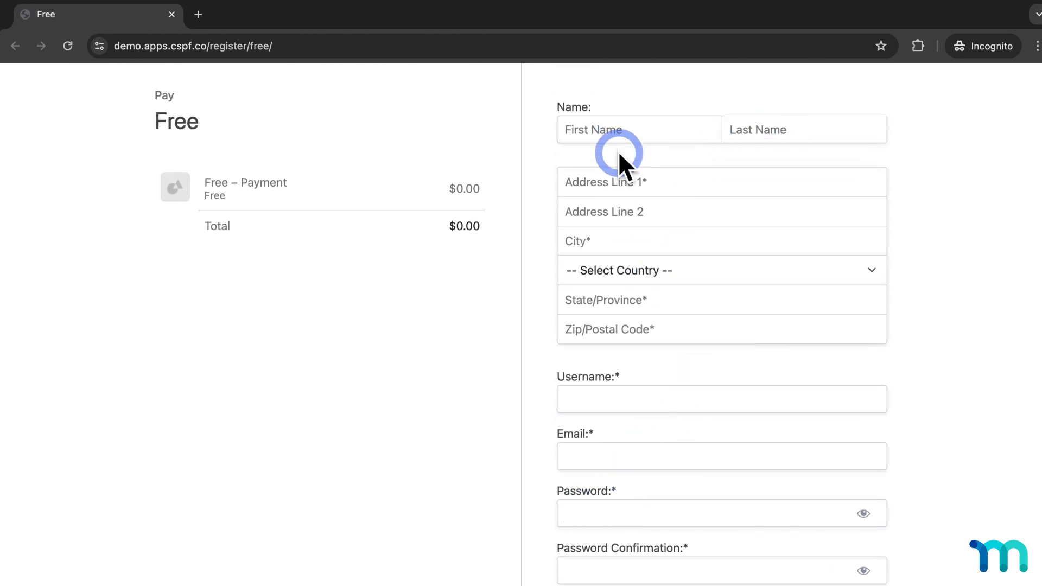
scroll(694, 184, "down", 4)
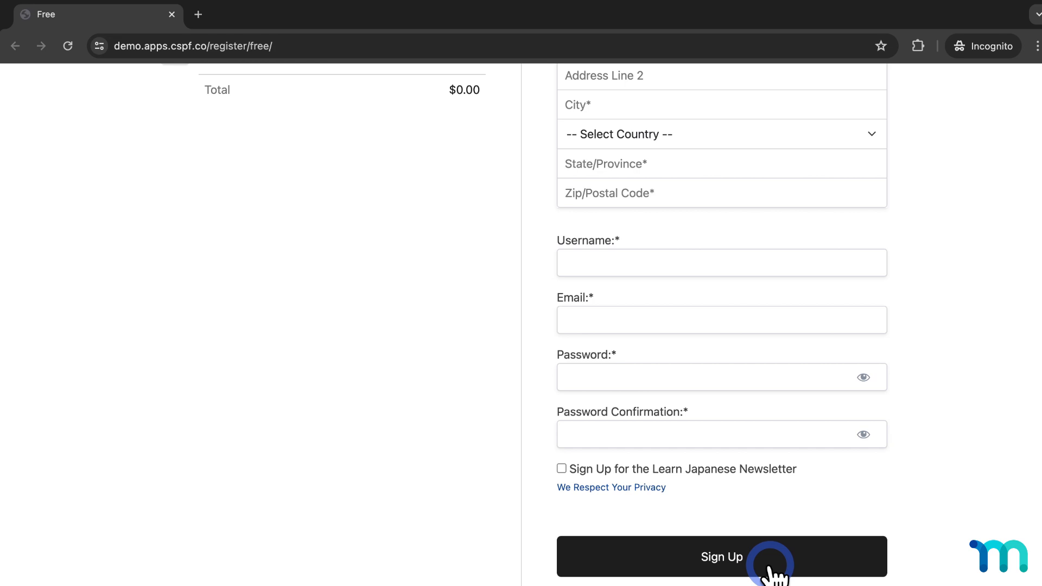
scroll(773, 574, "up", 5)
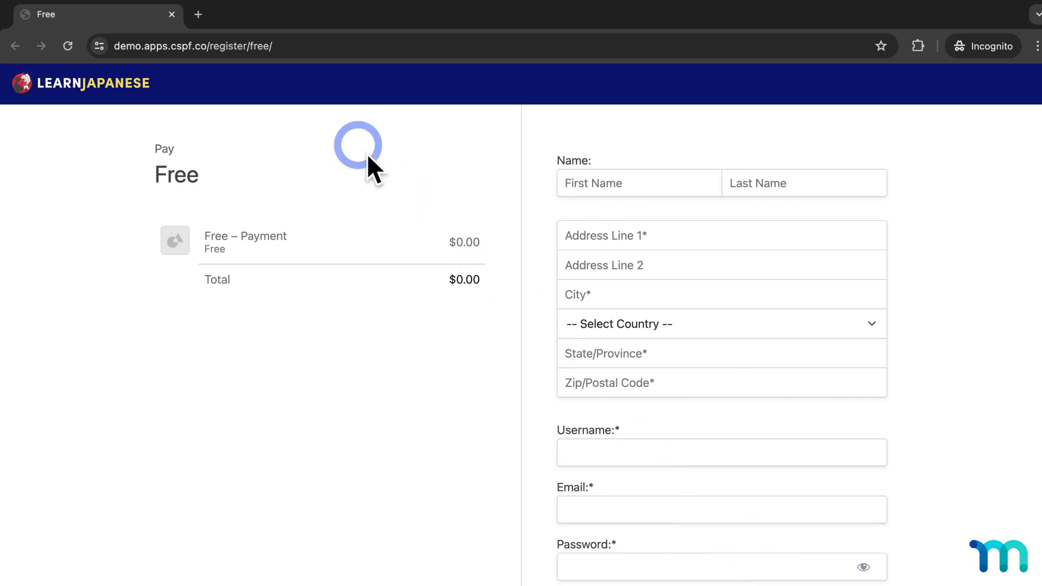
left_click(173, 14)
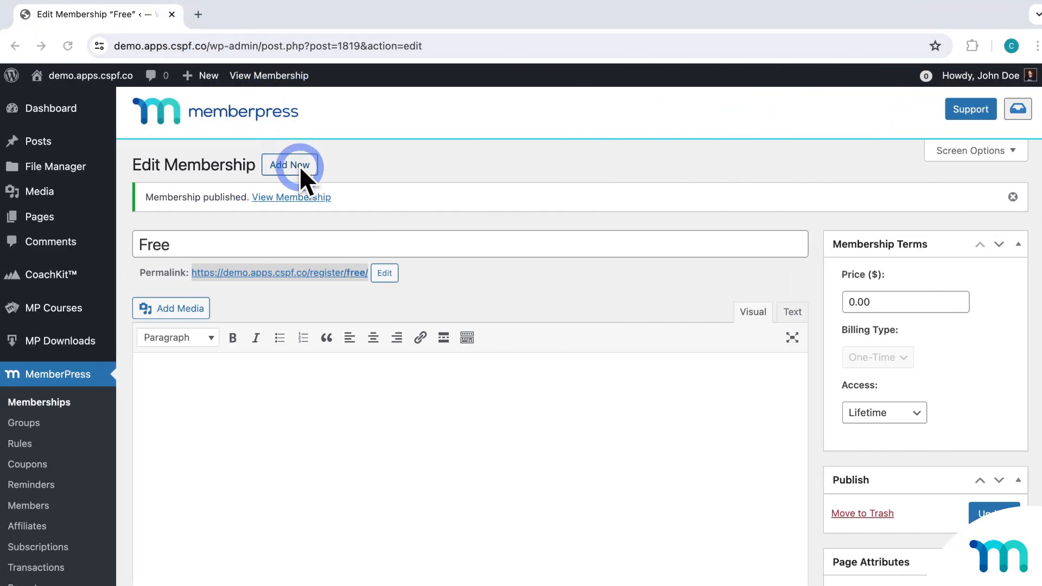
left_click(299, 166)
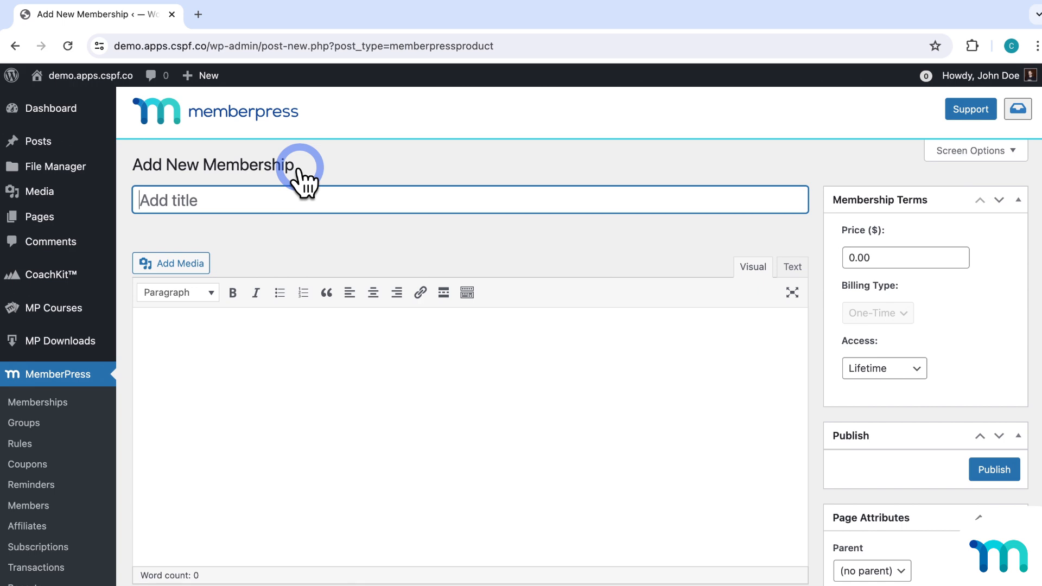
Publish 'Learn Japanese Ebook' at 29.99 one-time with lifetime access, then begin another membership.
type("Learn ")
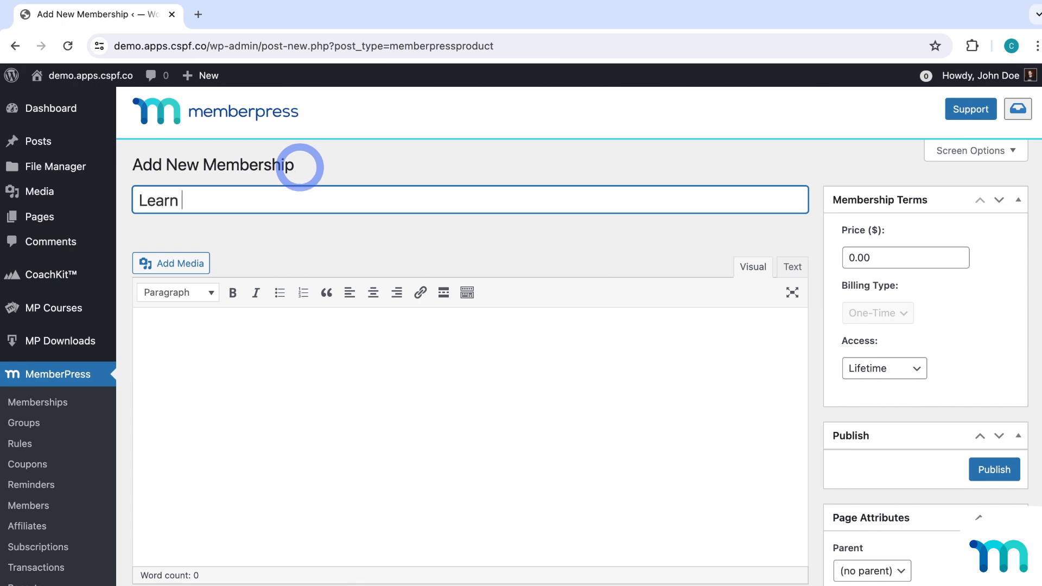
type("Japanese Ebook")
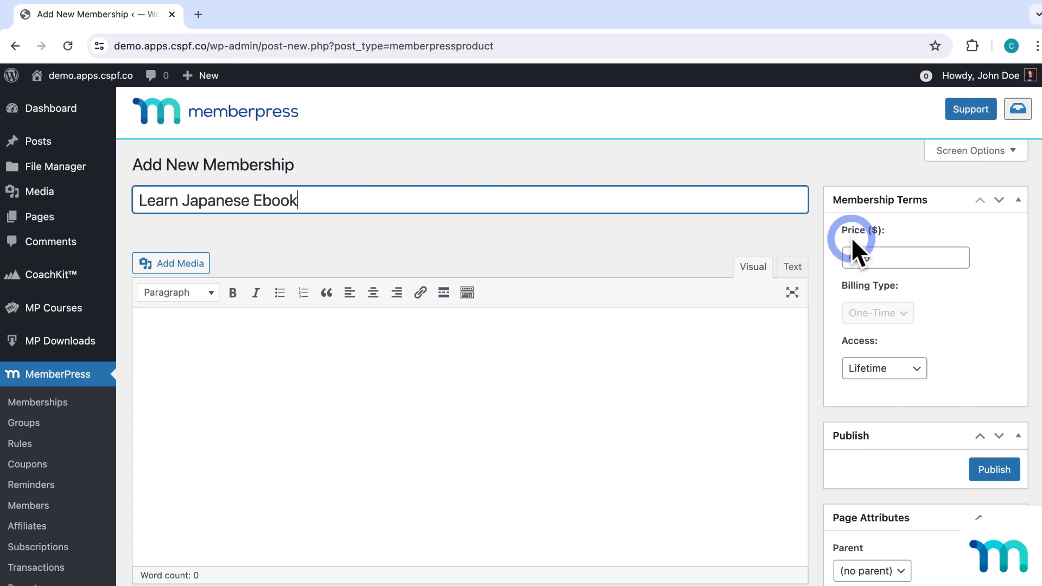
left_click(896, 255)
key("BackSpace")
key("BackSpace")
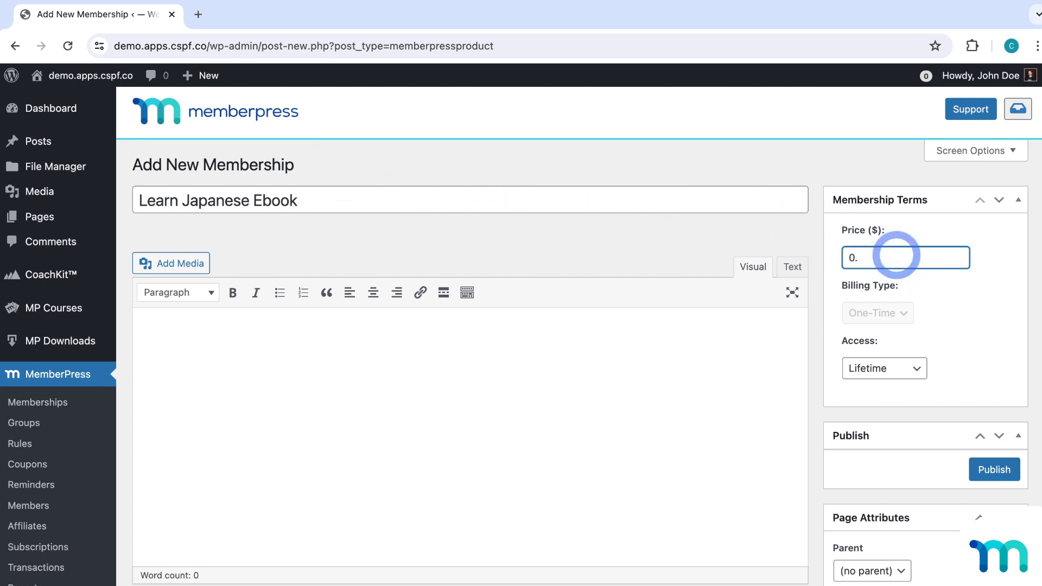
key("BackSpace")
type("29.99")
left_click(951, 297)
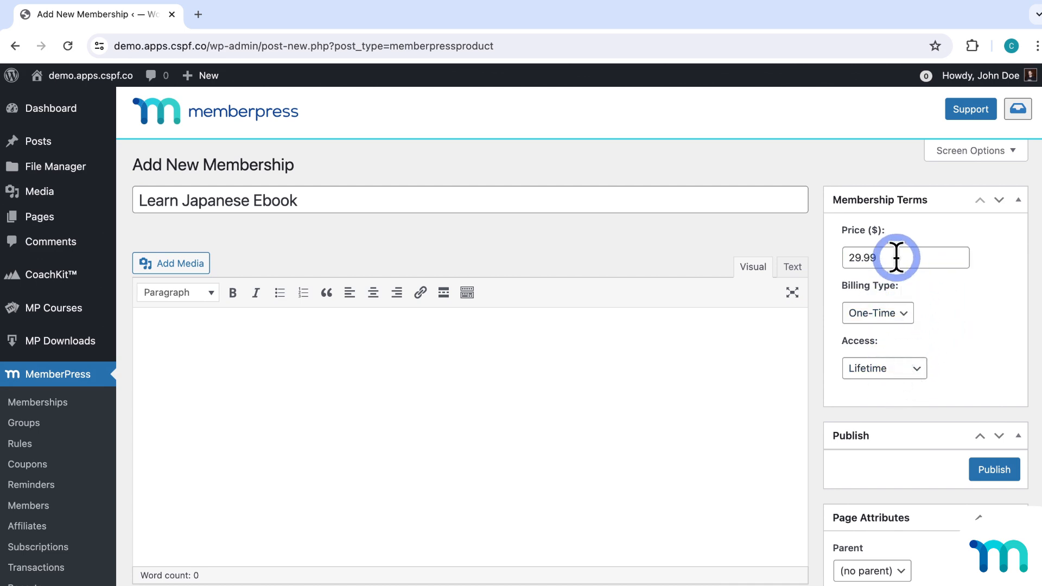
left_click(978, 471)
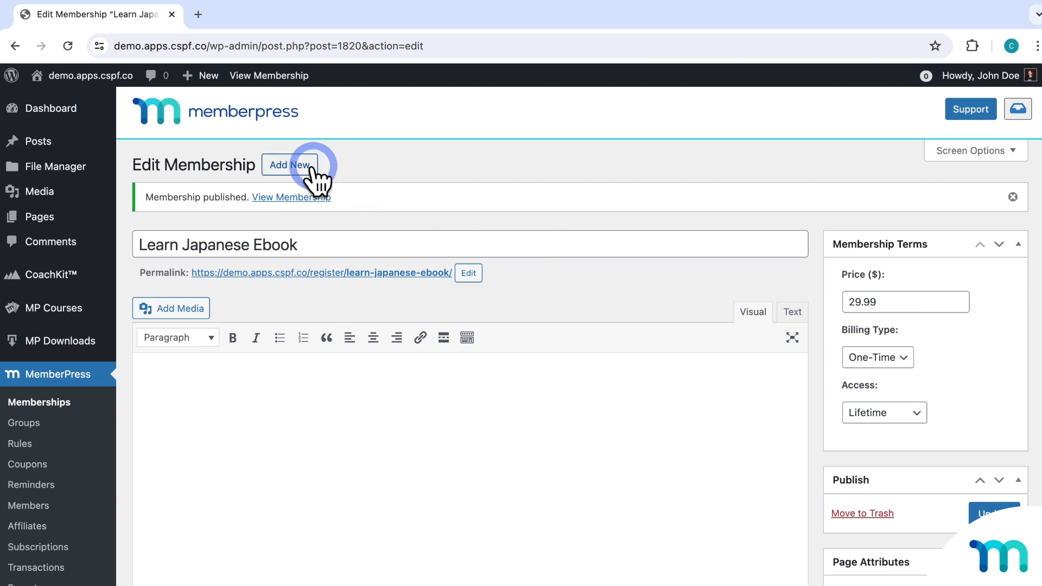
left_click(312, 168)
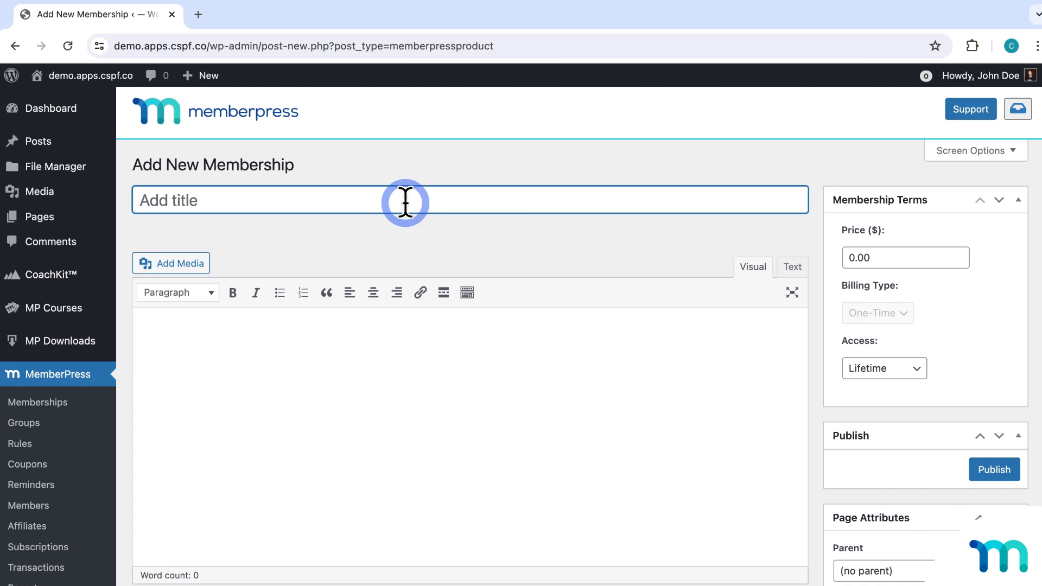
Title the new membership 'One Year Class' and set its price to 245.
type("One Year Cla")
key("BackSpace")
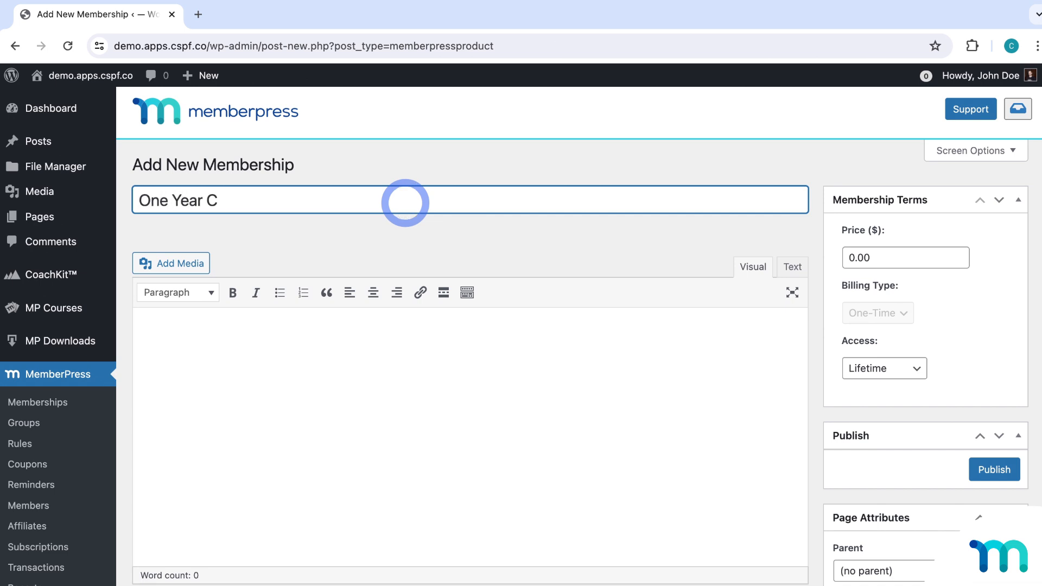
type("lass")
left_click_drag(886, 255, 841, 257)
type("245")
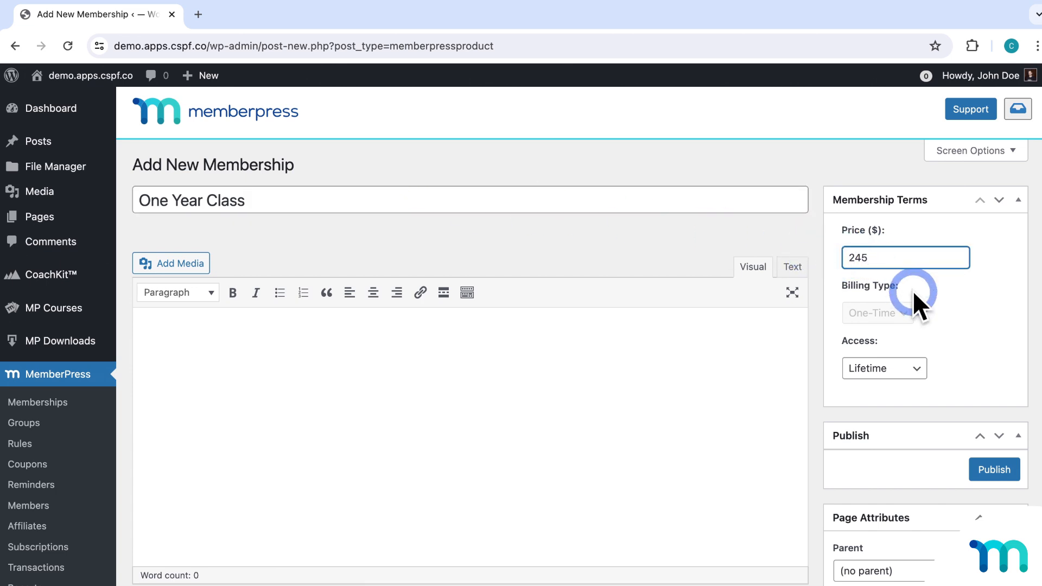
left_click(914, 293)
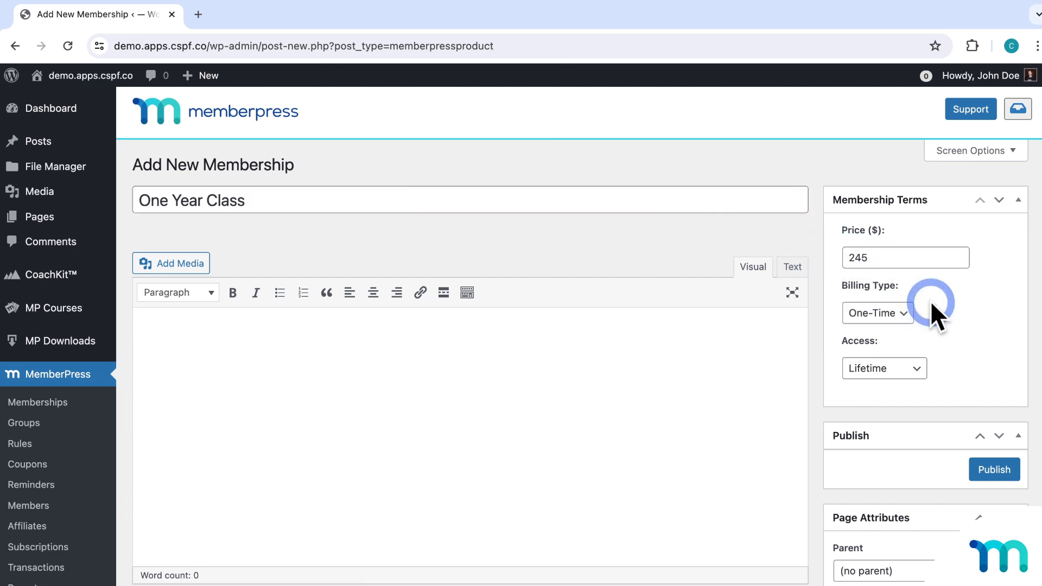
Set access to expire on a fixed date chosen in the date picker.
left_click(919, 370)
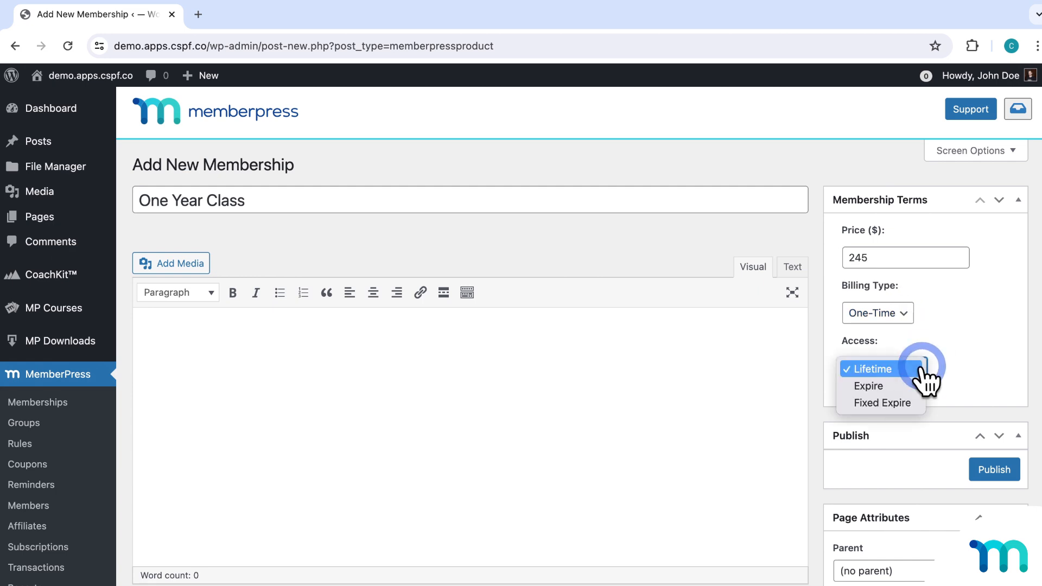
left_click(918, 404)
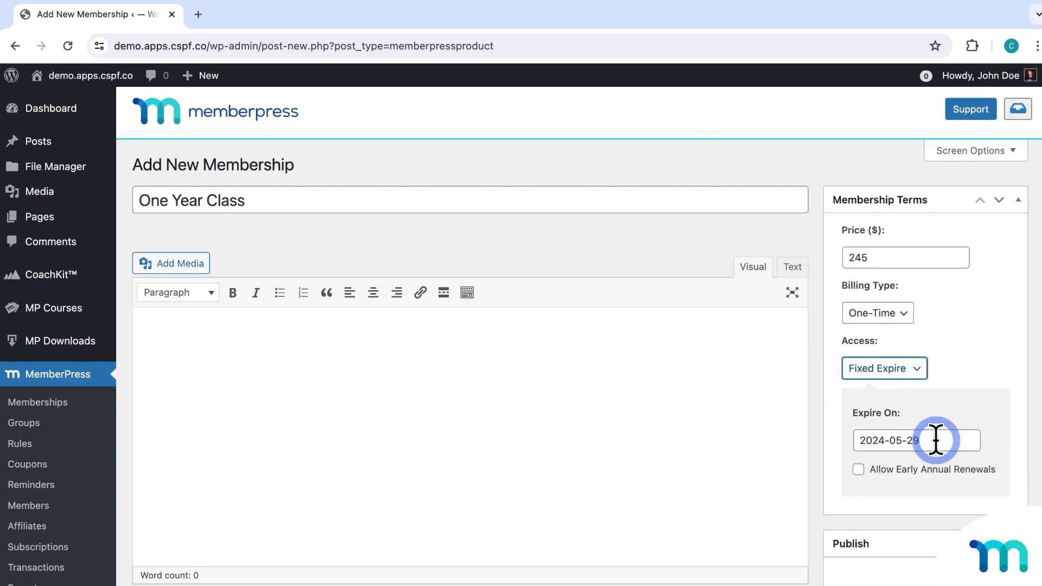
left_click(936, 440)
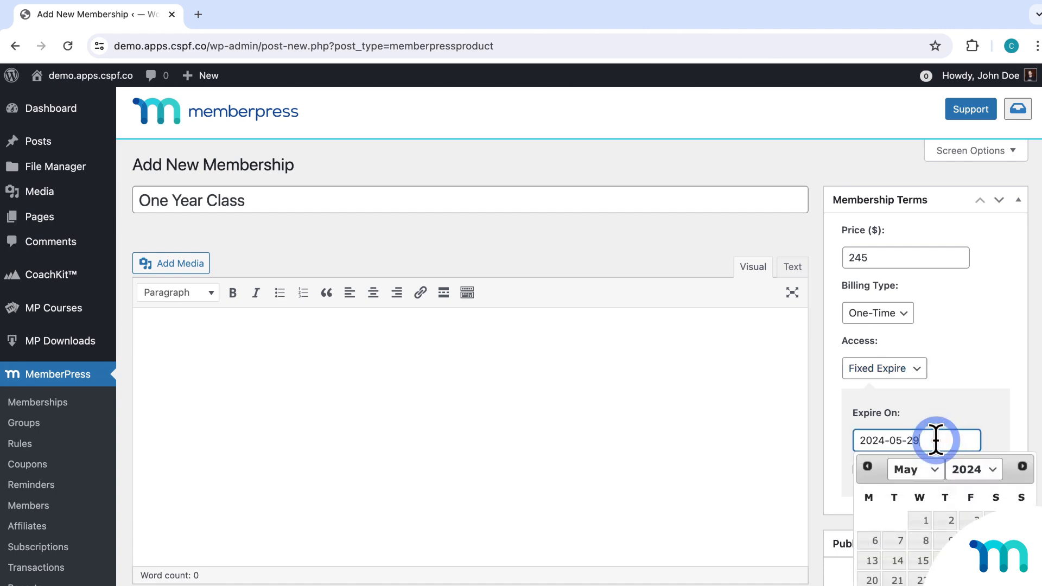
left_click(981, 470)
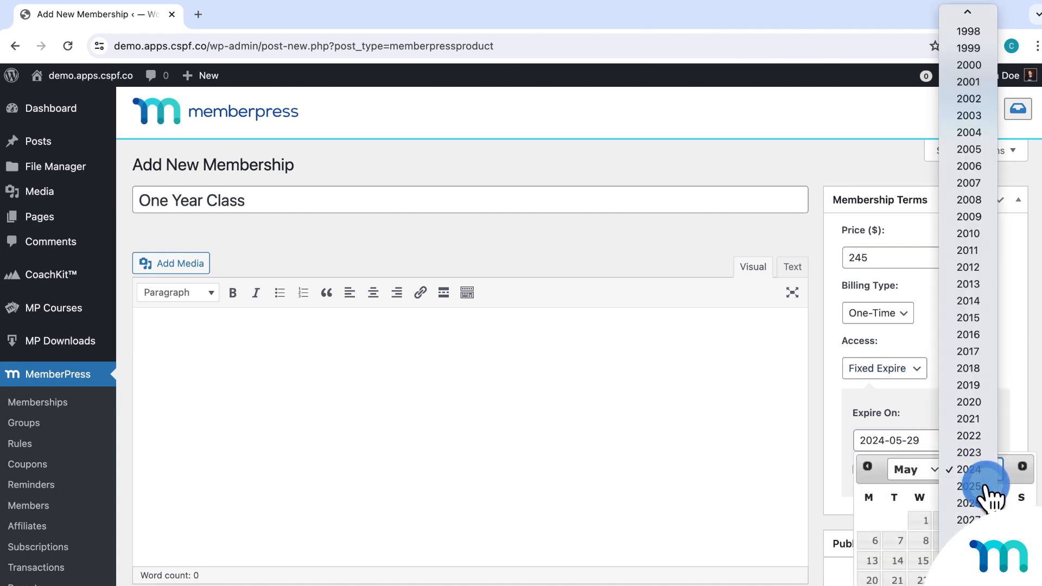
left_click(987, 486)
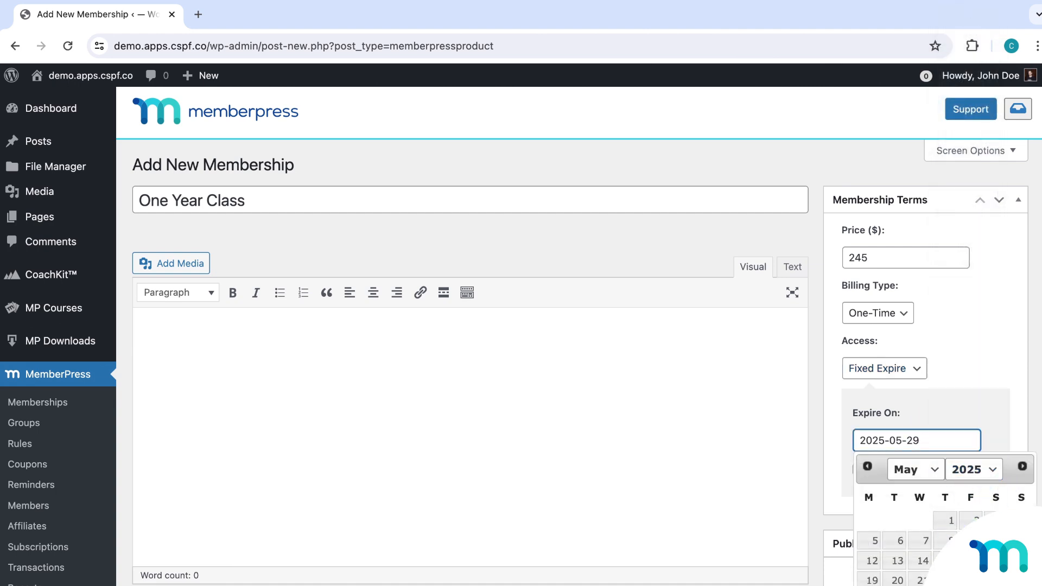
left_click(947, 584)
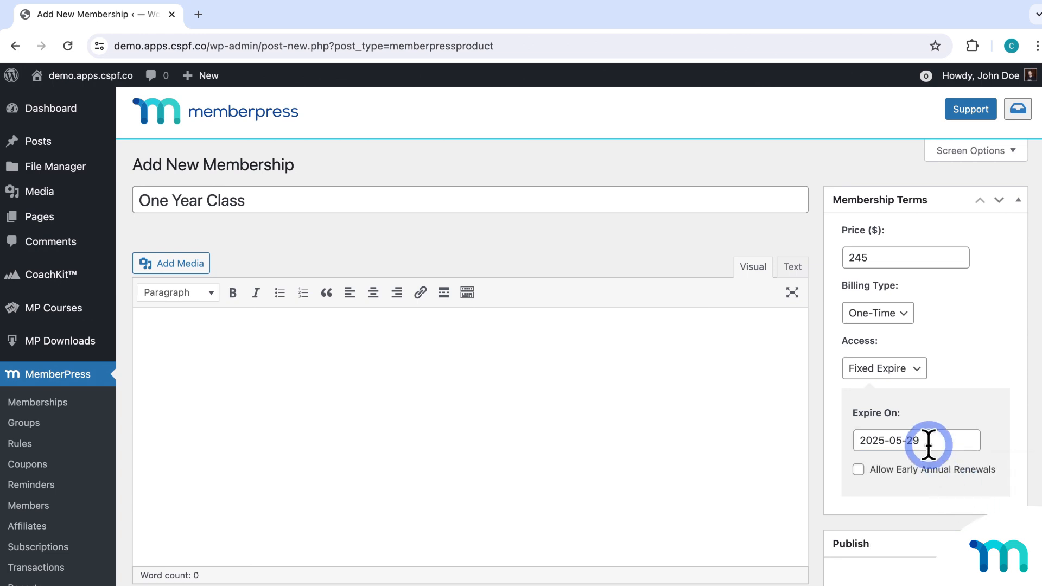
Try an expire-after period in years, then set access back to Fixed Expire.
left_click(917, 374)
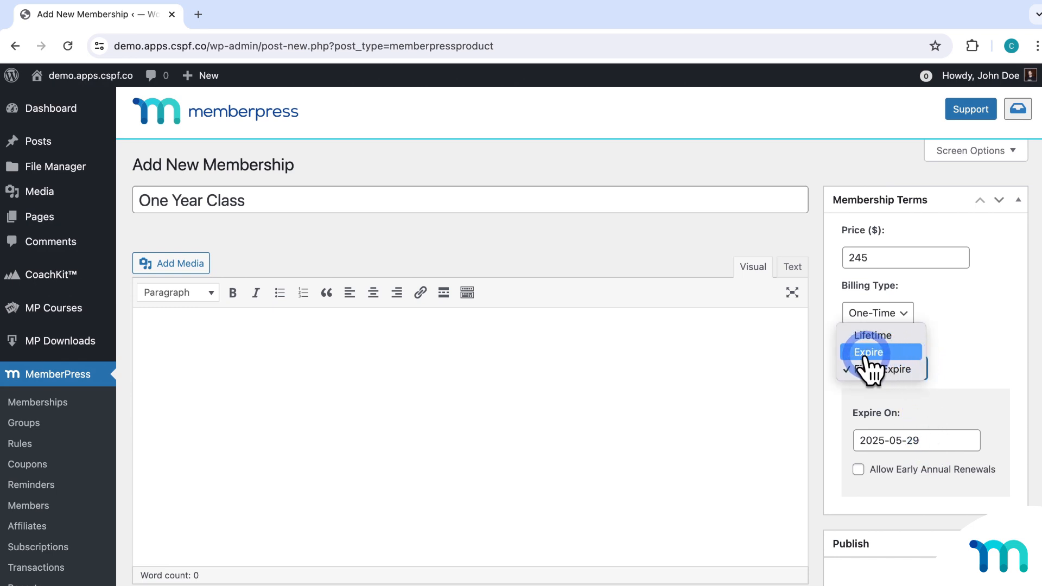
left_click(893, 351)
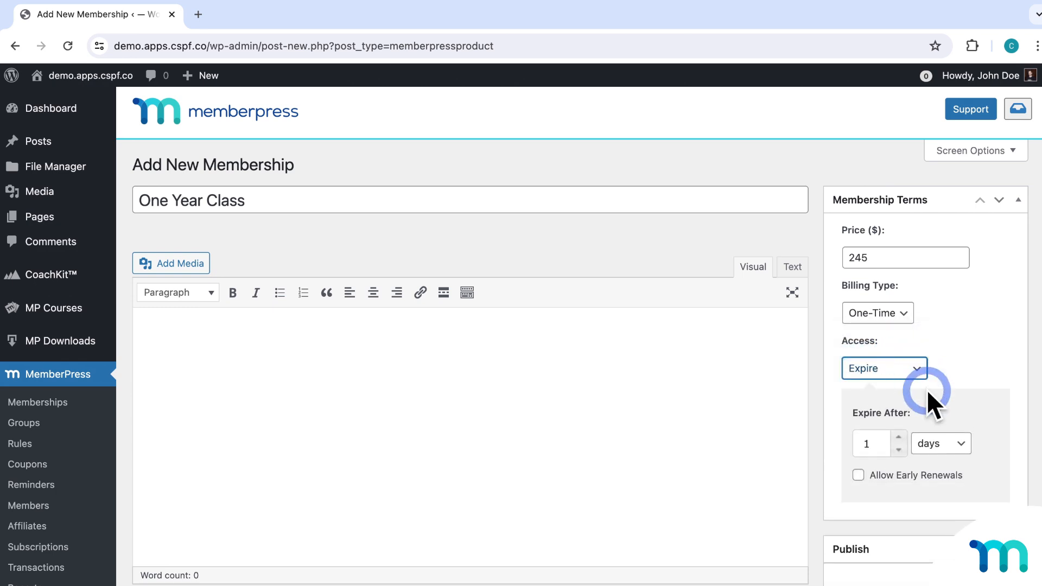
left_click(956, 444)
left_click(959, 495)
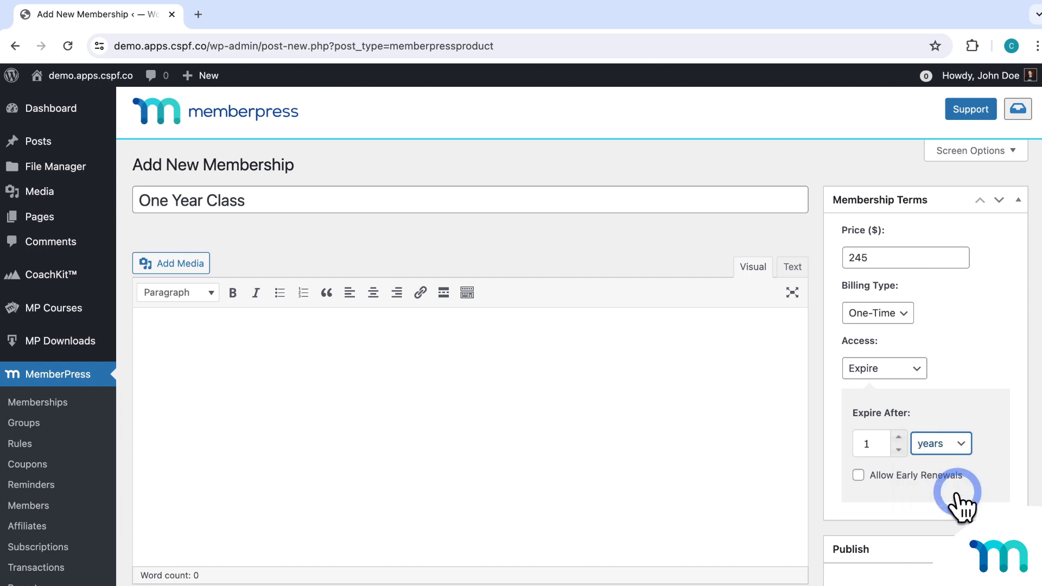
left_click(924, 374)
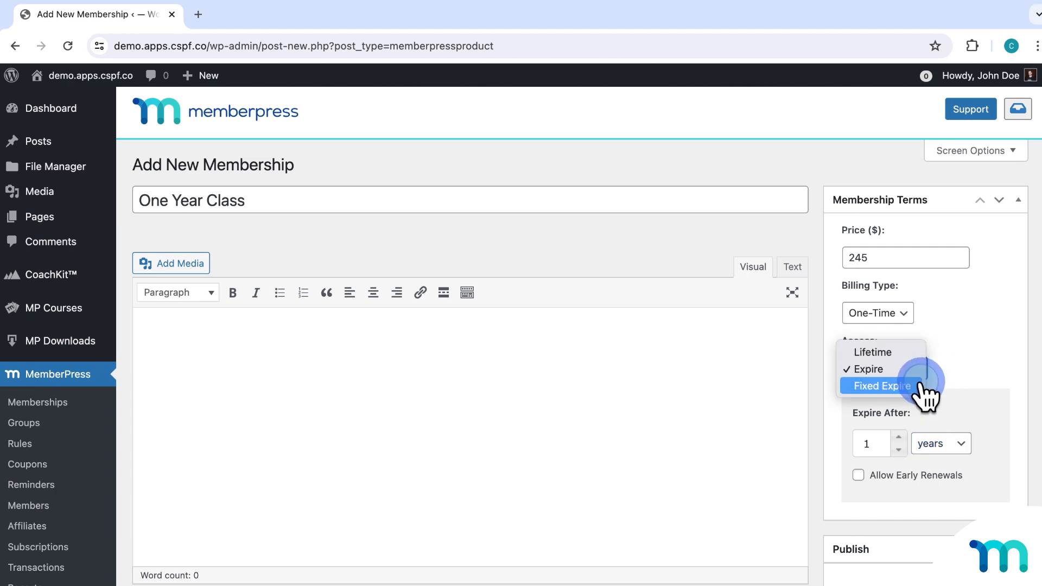
left_click(921, 385)
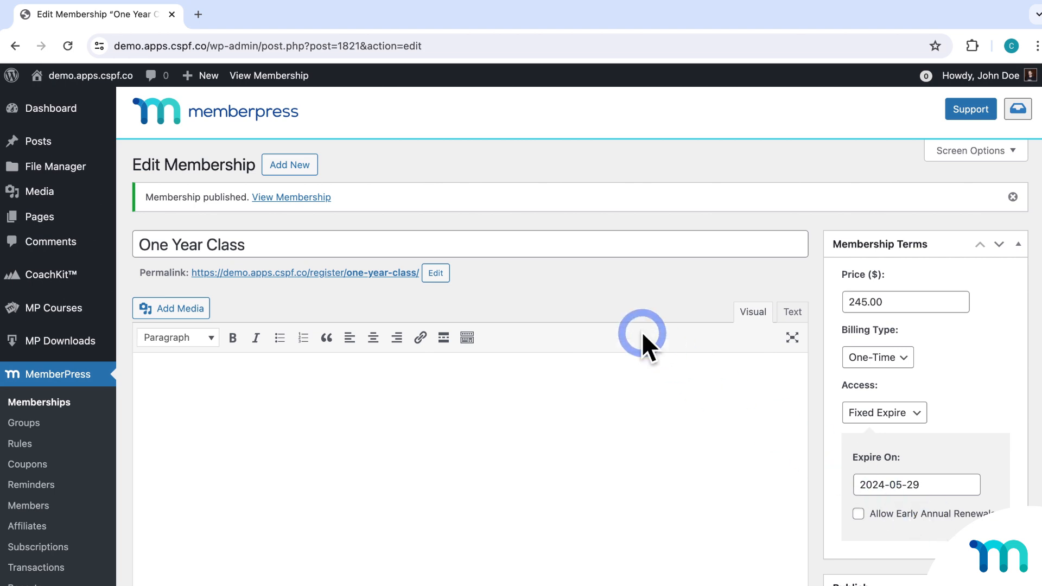
left_click(308, 167)
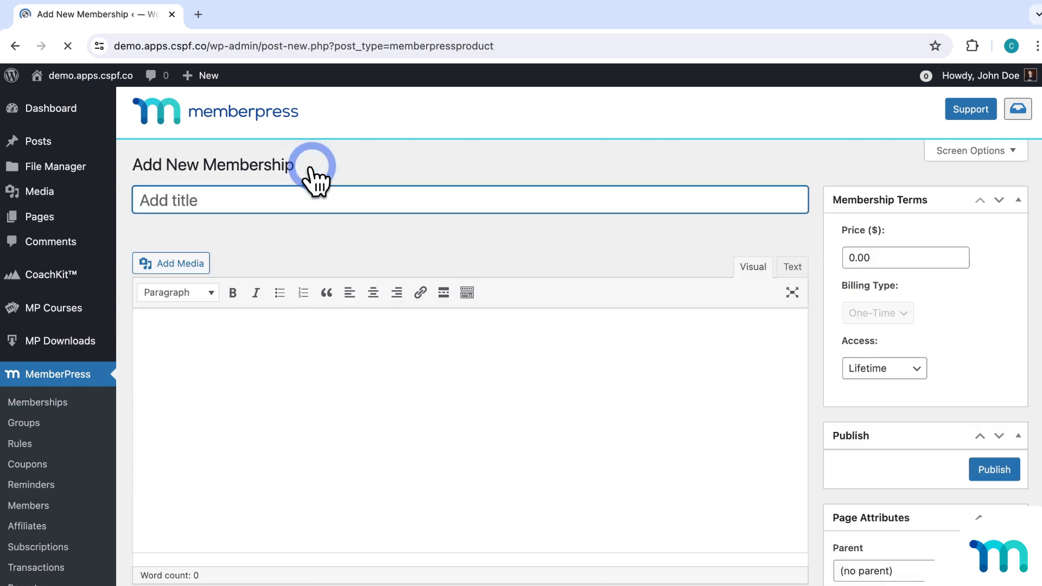
Title the membership 'Silver Plan' at a price of 25, billed recurring monthly.
type("Silver Plan")
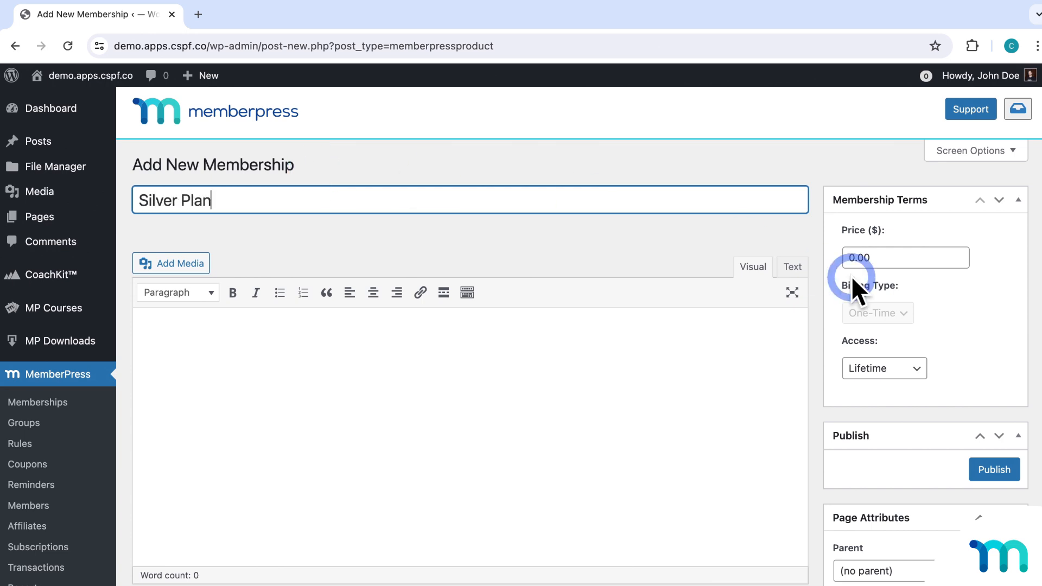
left_click(896, 258)
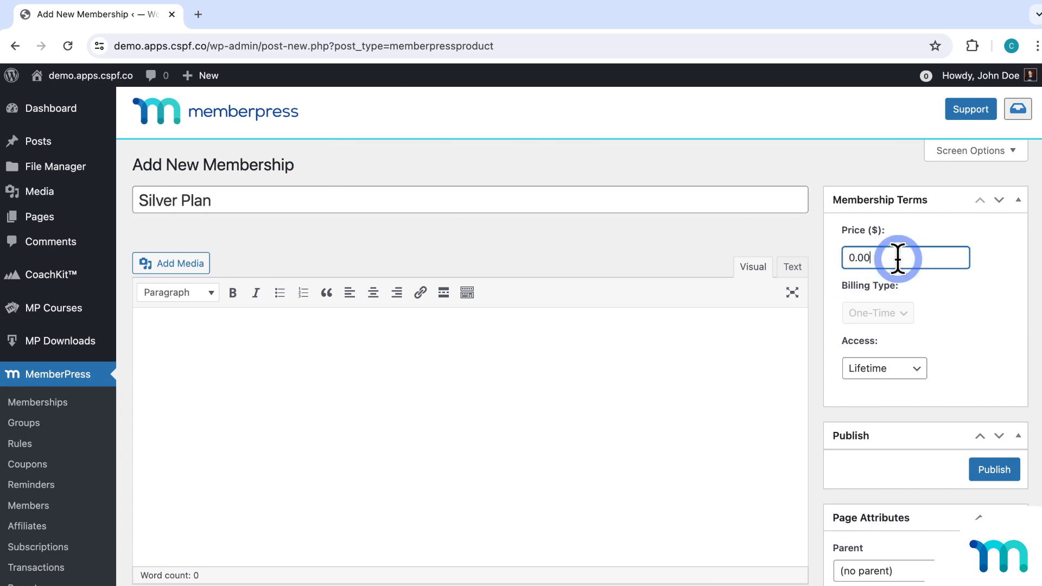
key("BackSpace")
key("BackSpace")
key("BackSpace")
key("BackSpace")
type("25")
left_click(959, 299)
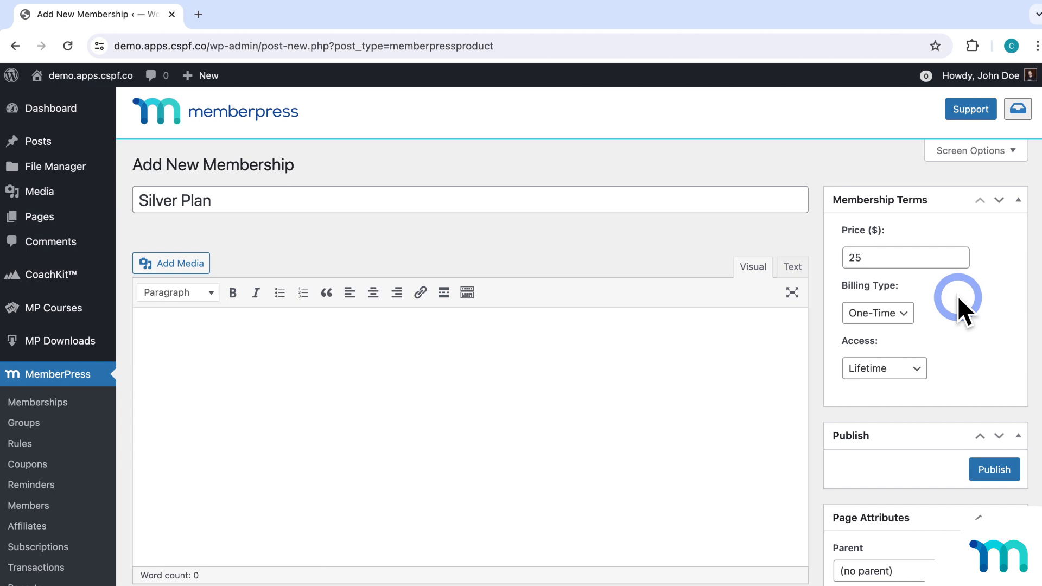
left_click(904, 314)
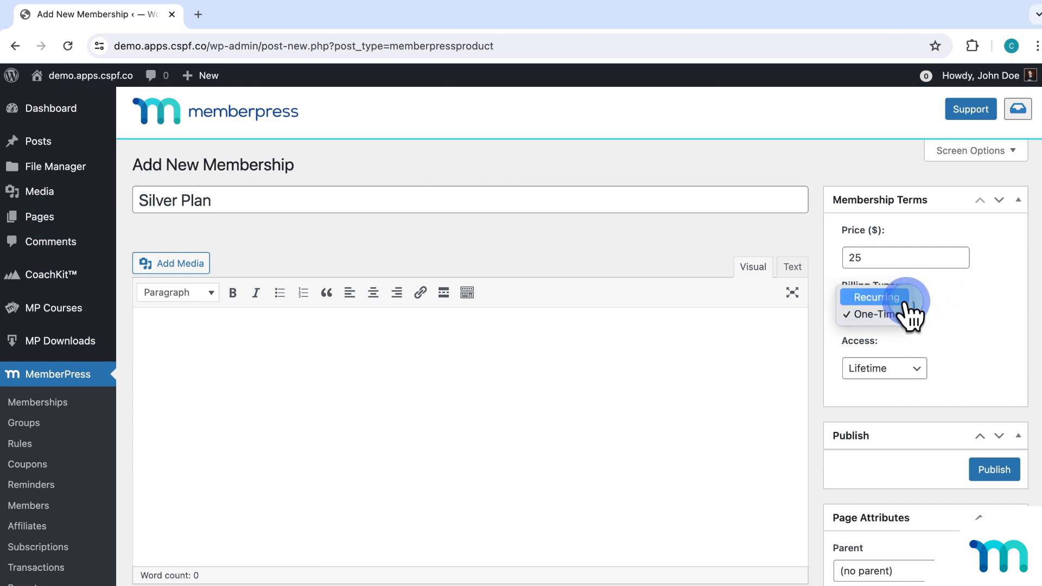
left_click(905, 301)
left_click(923, 367)
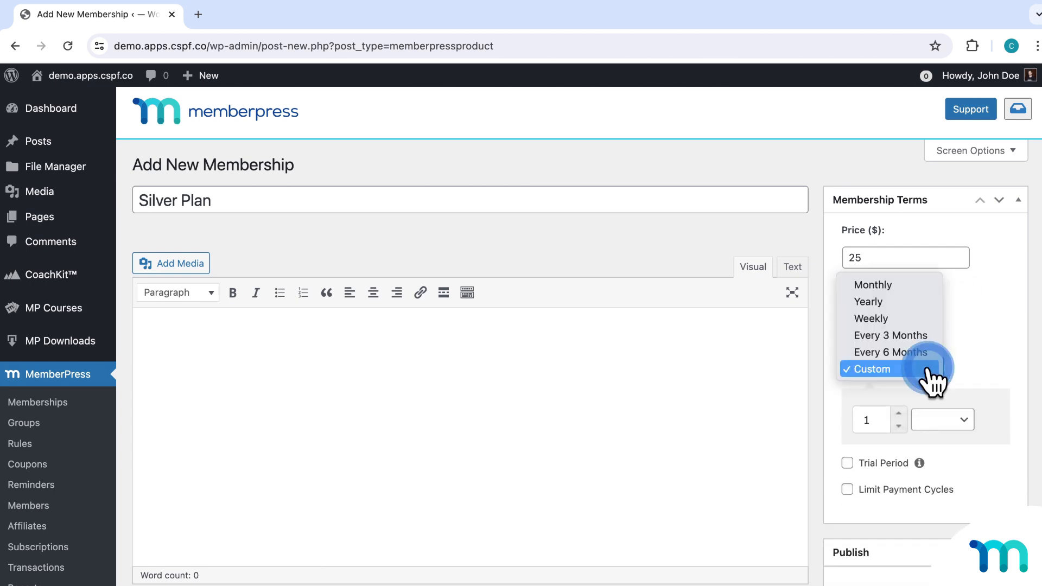
left_click(920, 287)
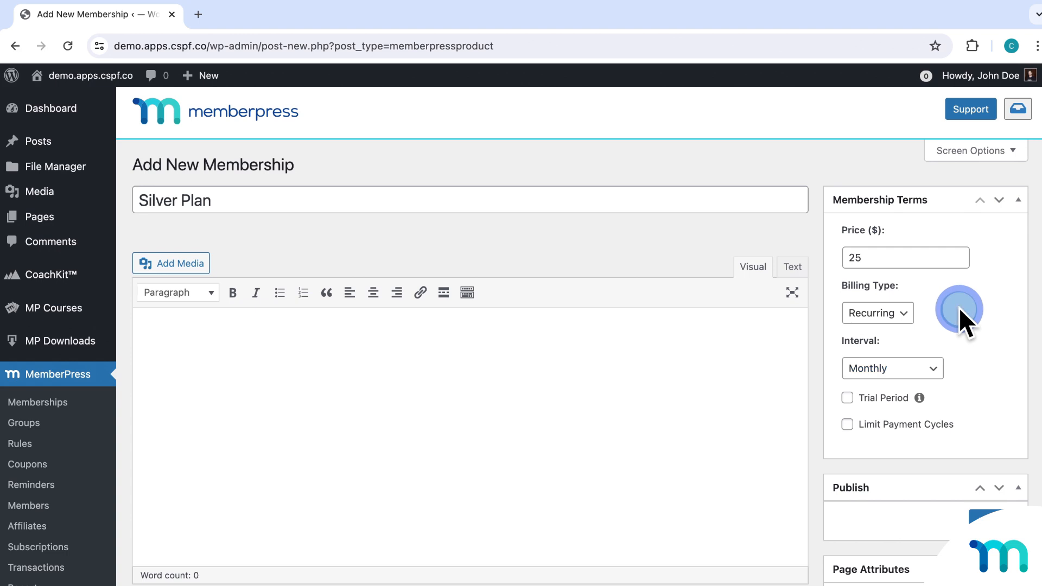
Add a 30-day trial costing 100 and publish the Silver Plan.
scroll(959, 307, "down", 2)
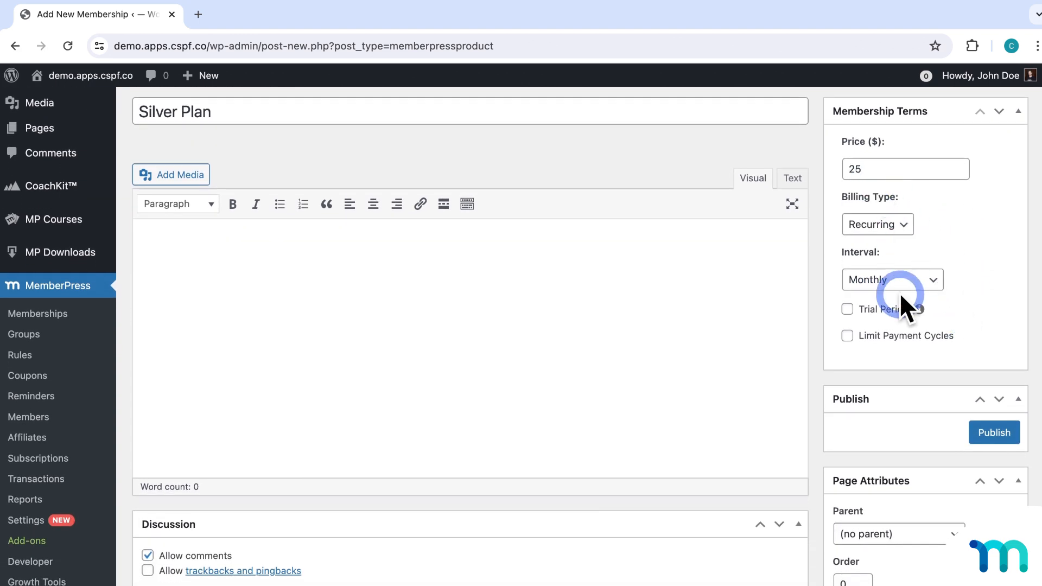
left_click(848, 310)
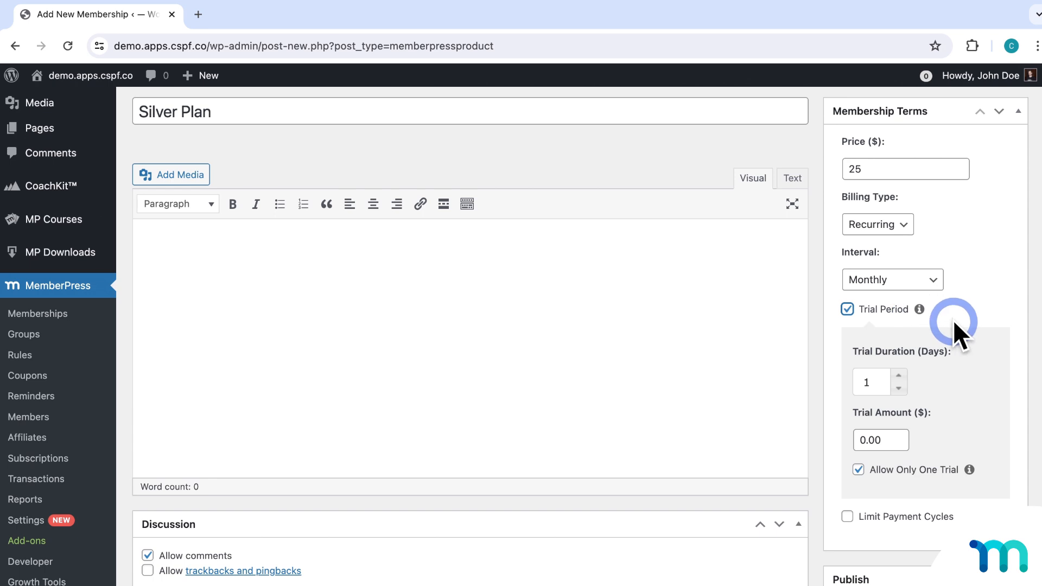
scroll(953, 320, "down", 1)
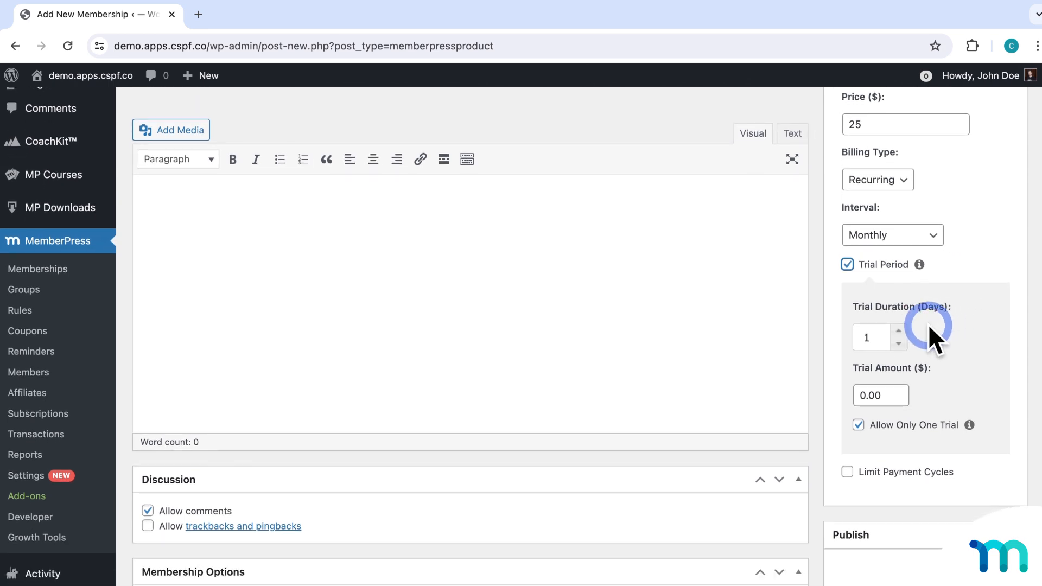
key("BackSpace")
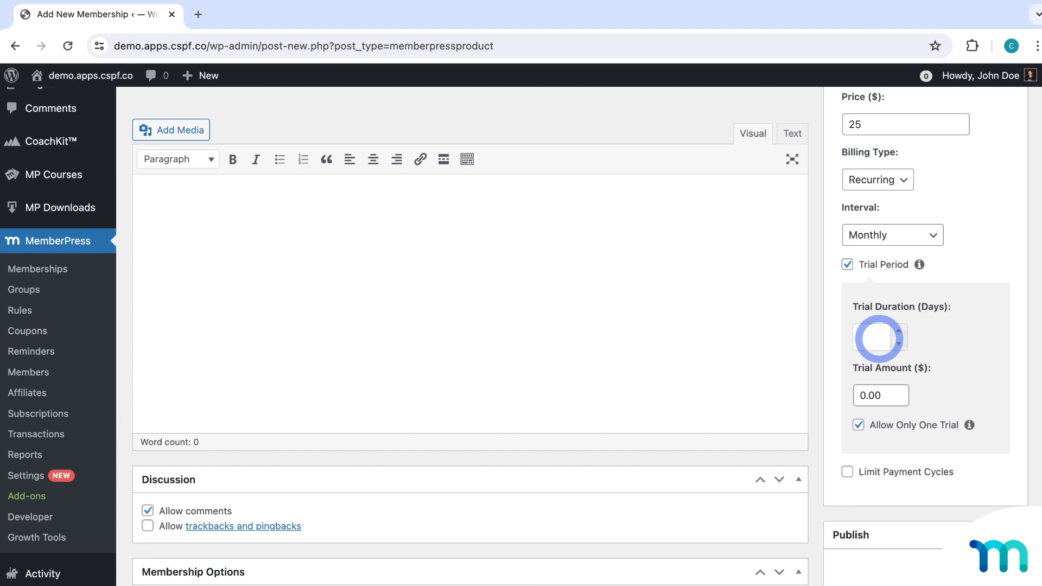
type("30")
left_click(940, 388)
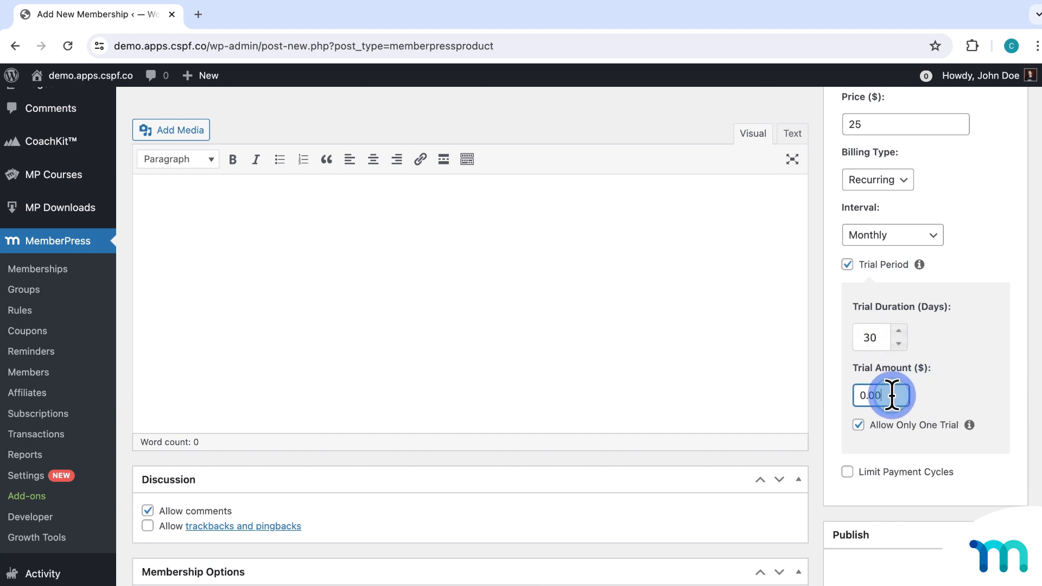
left_click_drag(891, 396, 856, 396)
type("100")
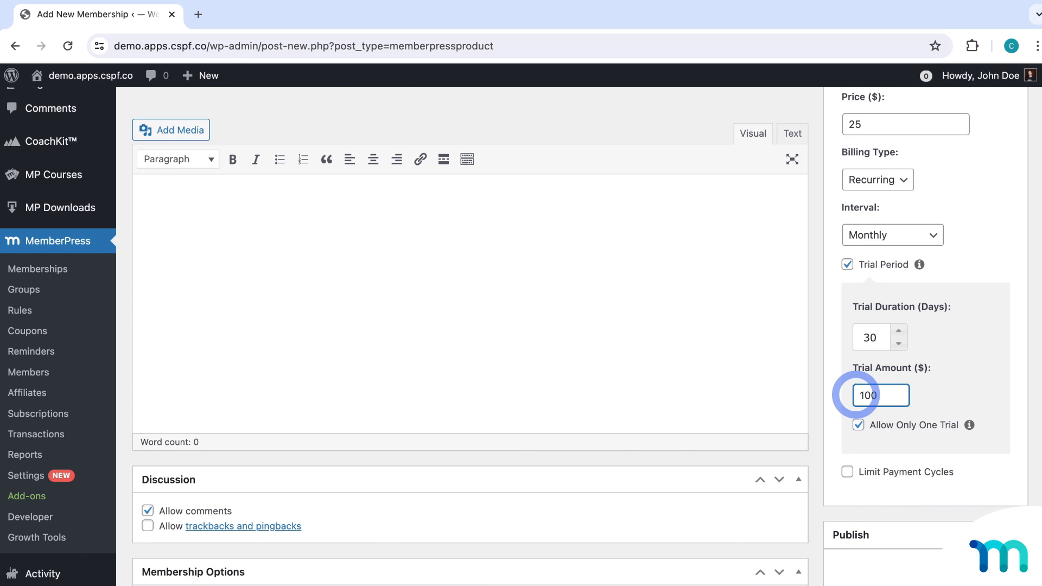
double_click(877, 395)
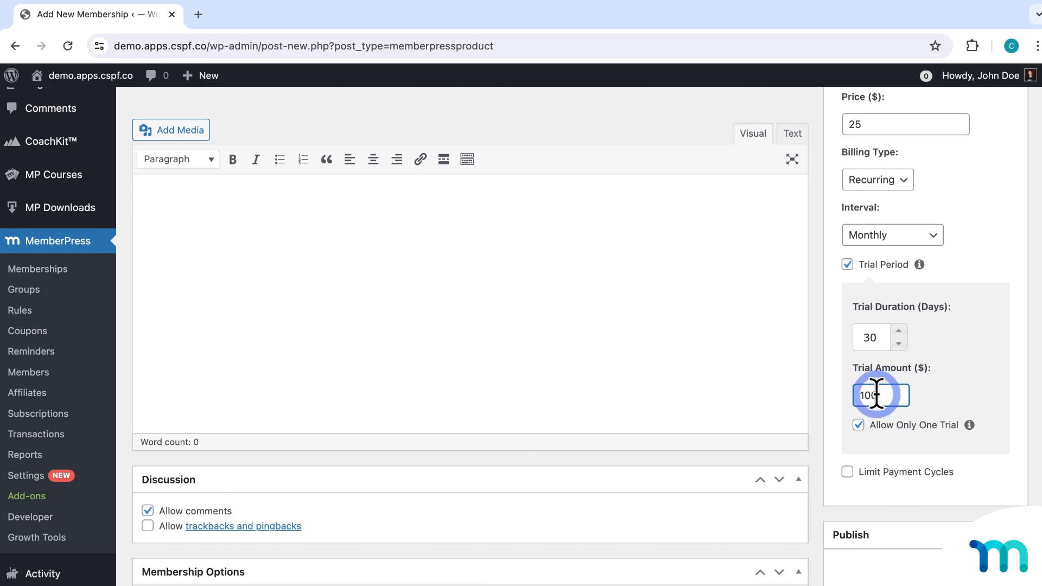
left_click(934, 396)
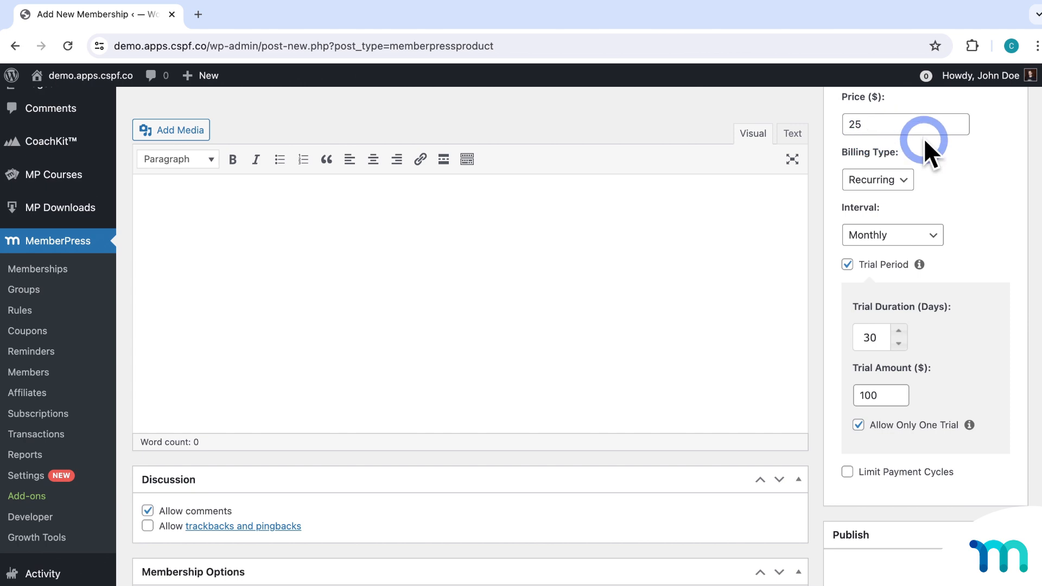
scroll(966, 206, "up", 2)
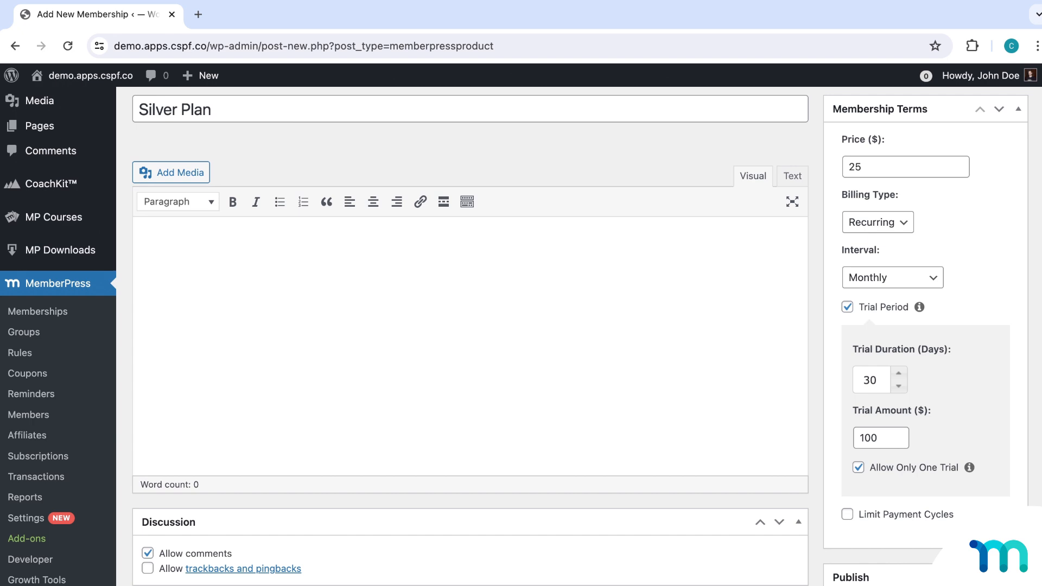
left_click(977, 581)
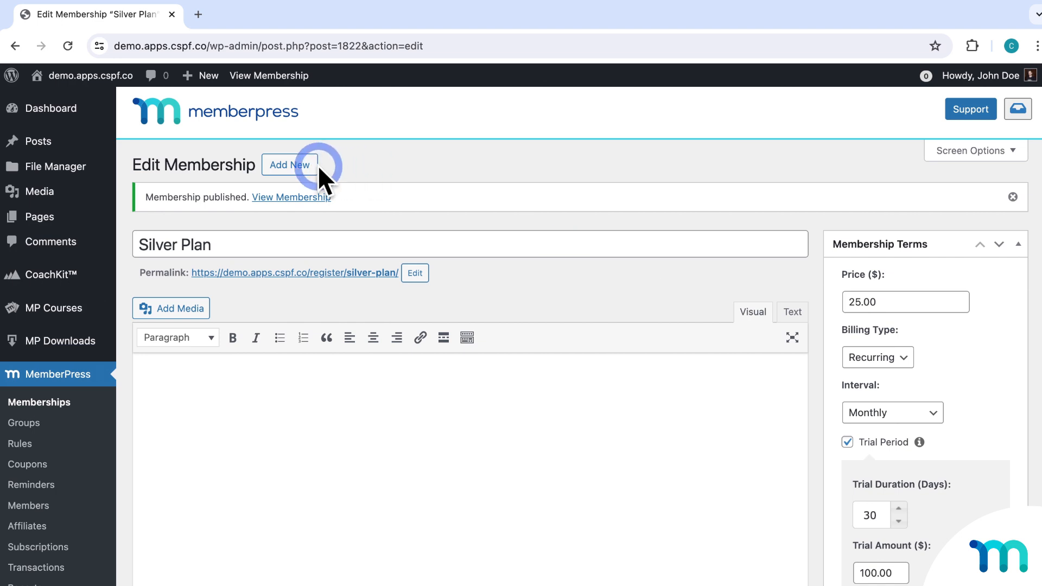
Start a new membership titled 'Basic' with a price of 10.
left_click(317, 166)
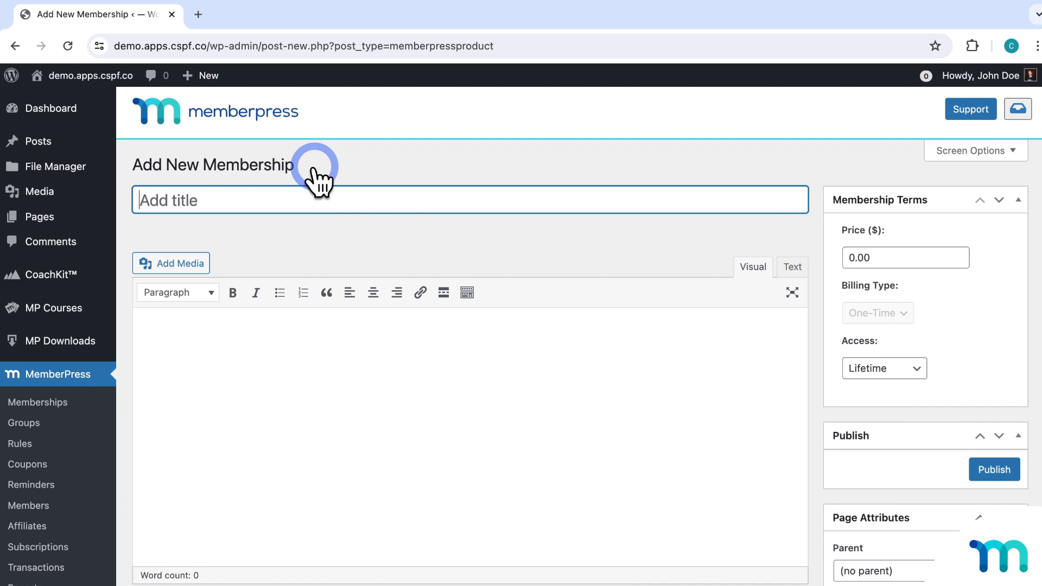
type("Basic")
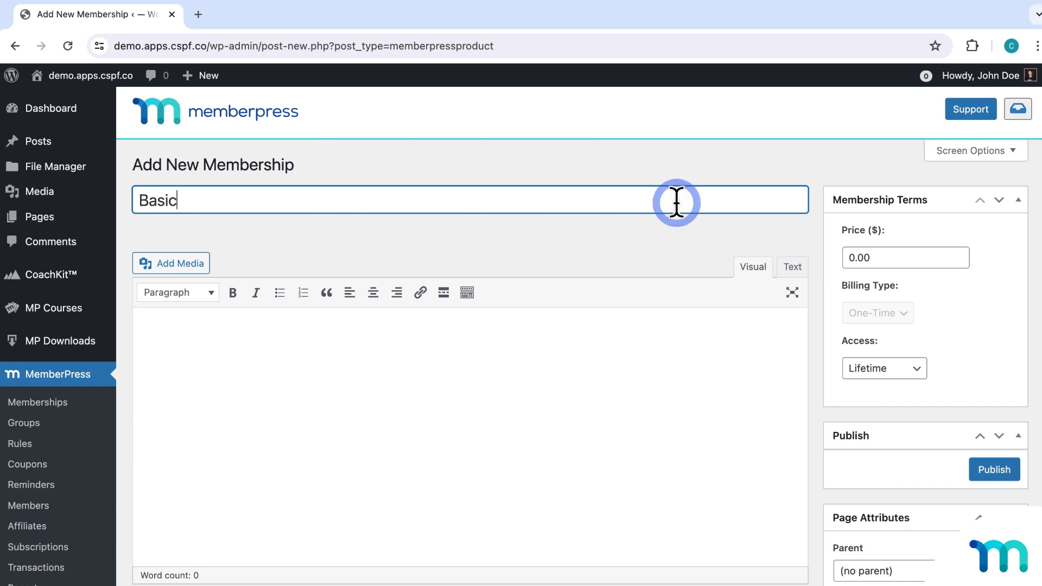
left_click(846, 256)
type("10")
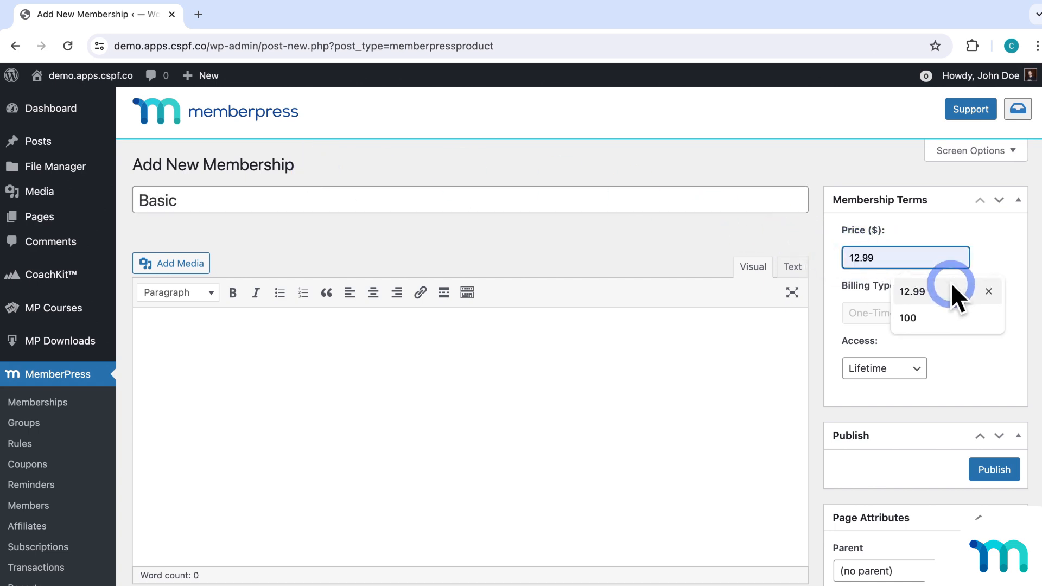
Set Basic to Recurring billing on a Monthly interval and publish it.
left_click(901, 313)
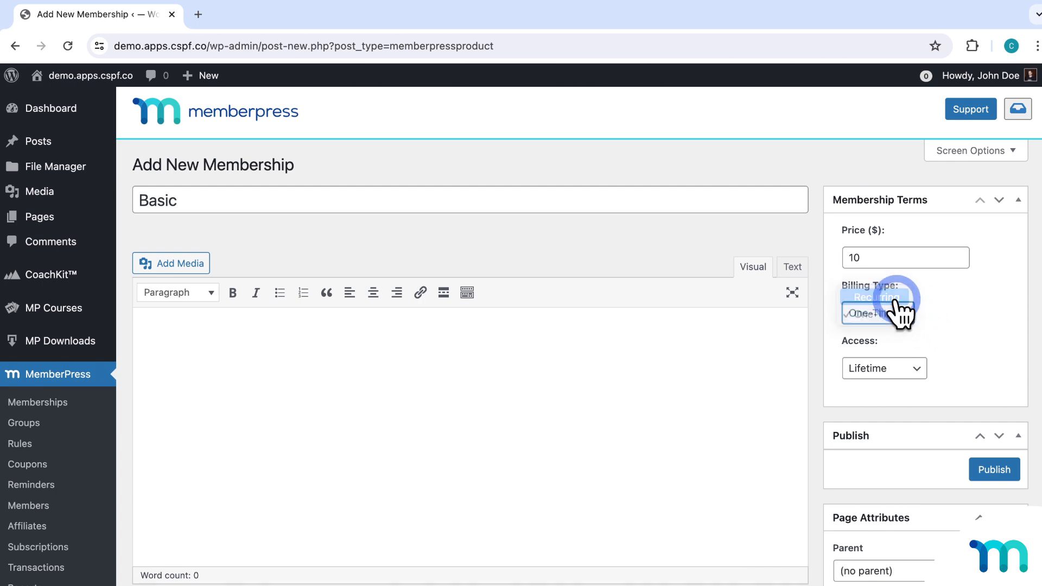
left_click(890, 298)
left_click(909, 375)
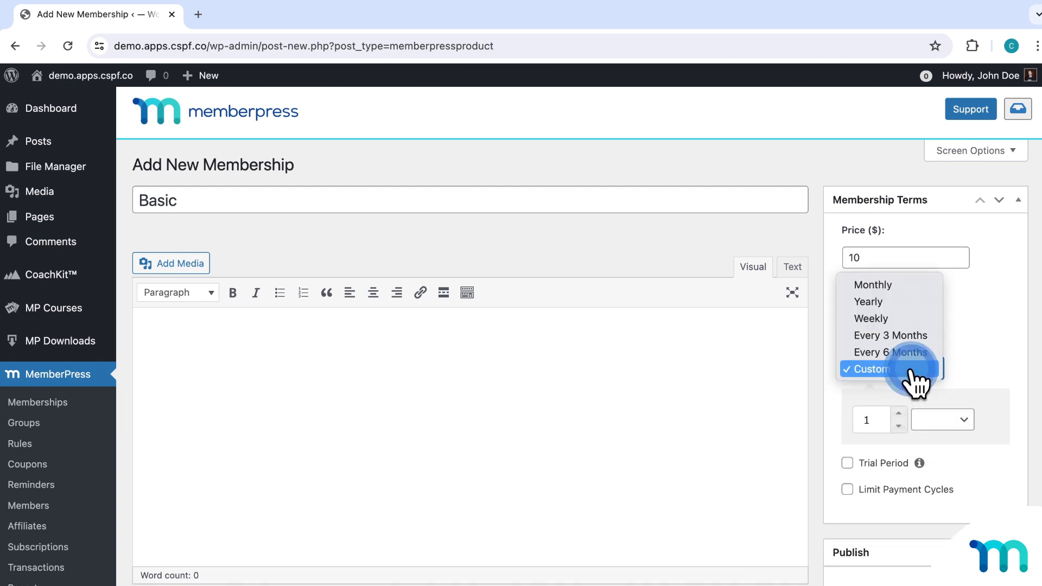
left_click(895, 286)
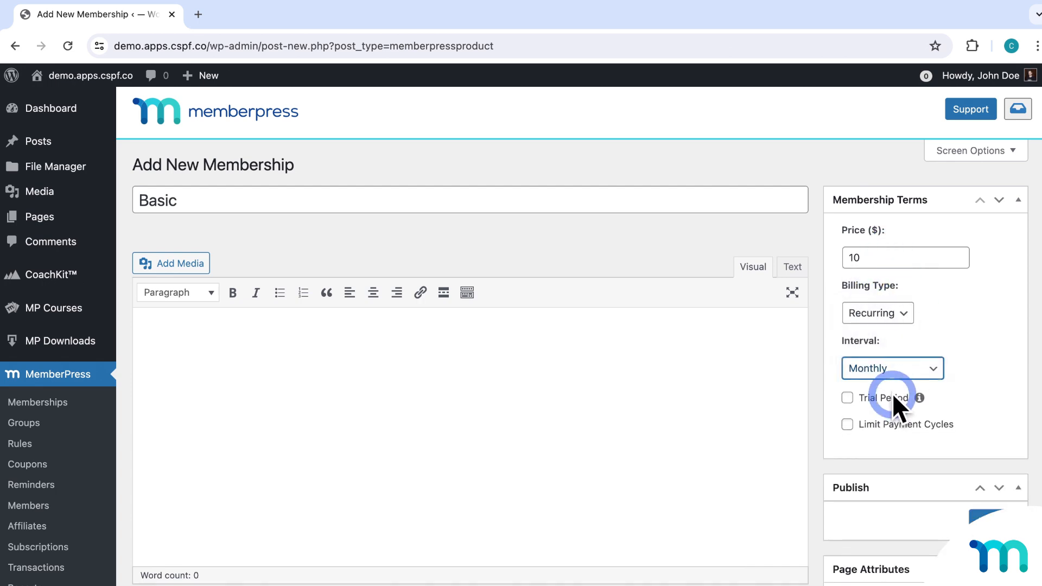
left_click(987, 510)
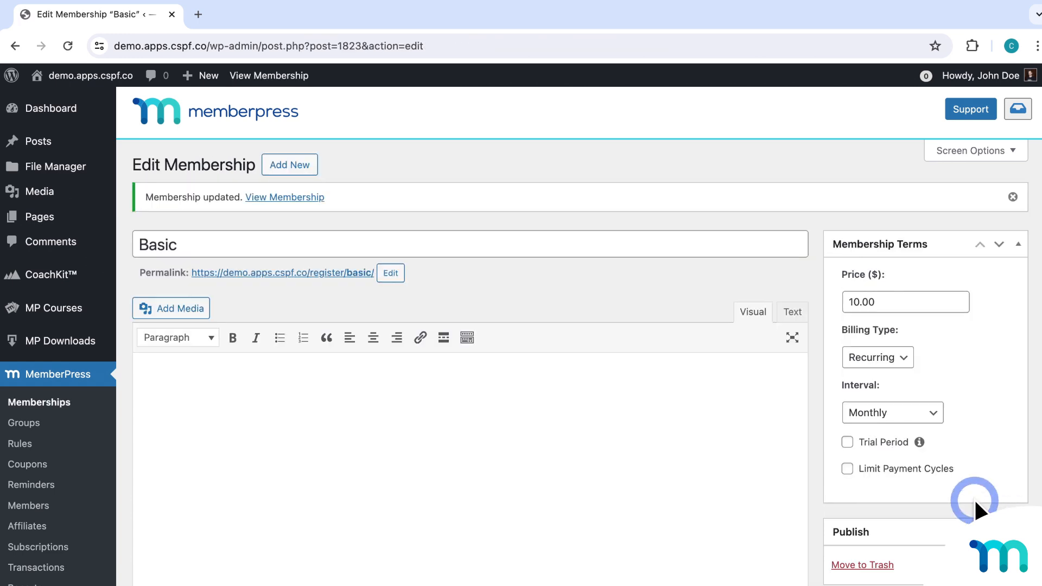
left_click(290, 165)
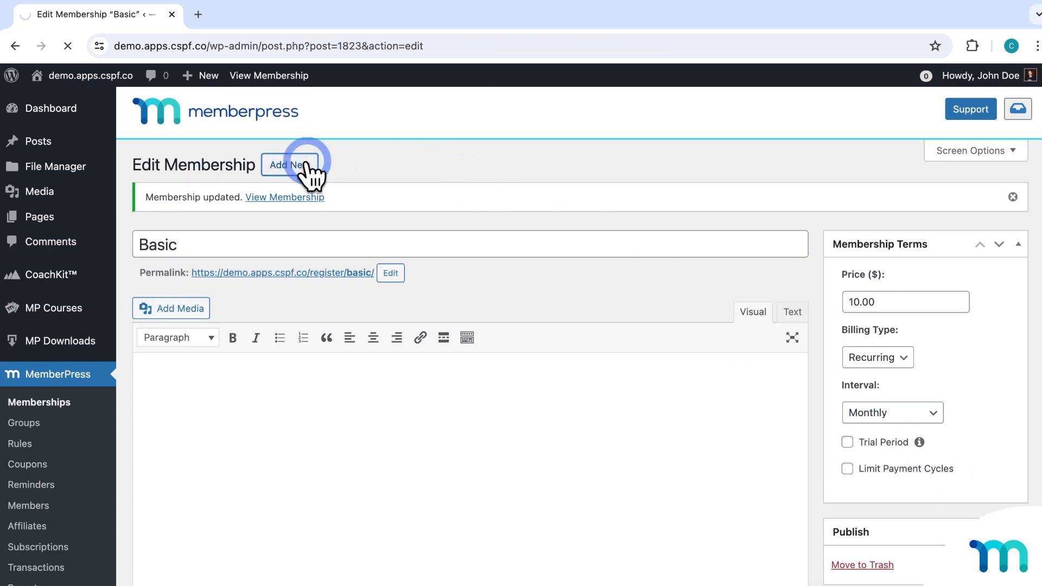
Title the new membership 'Pro' and set its price to 50.
type("P")
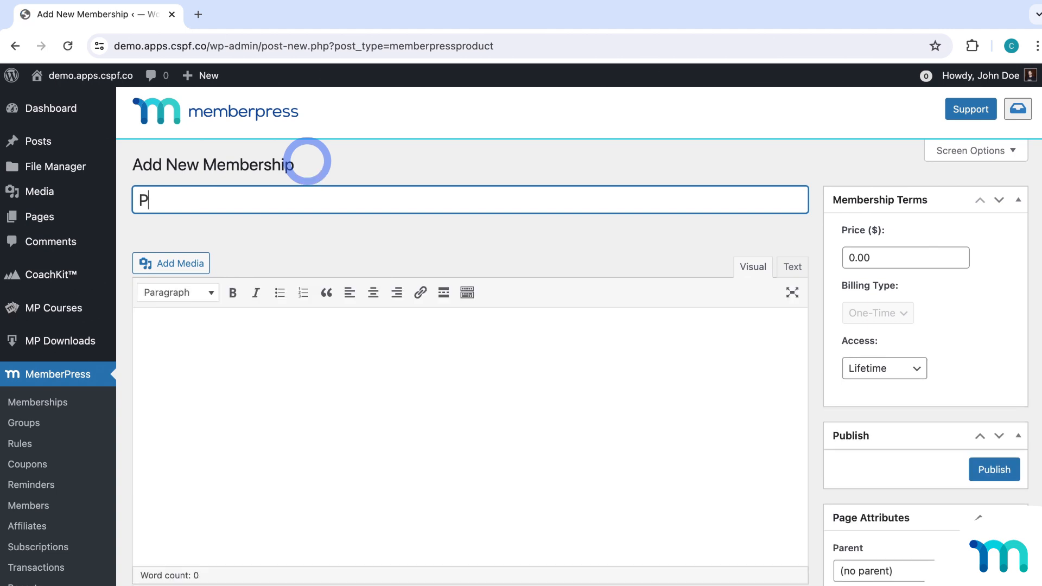
type("ro")
left_click_drag(889, 256, 846, 257)
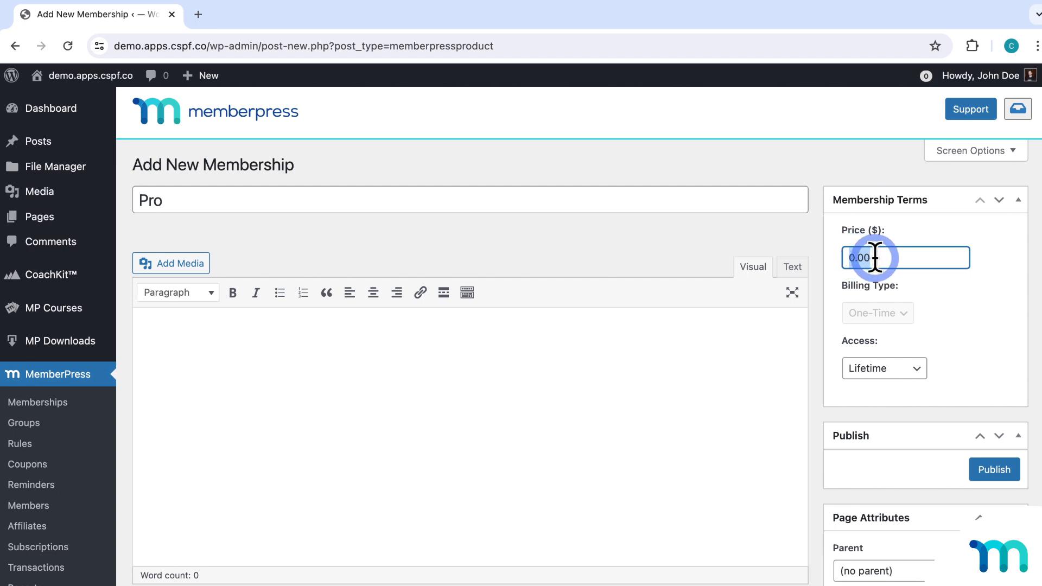
type("50")
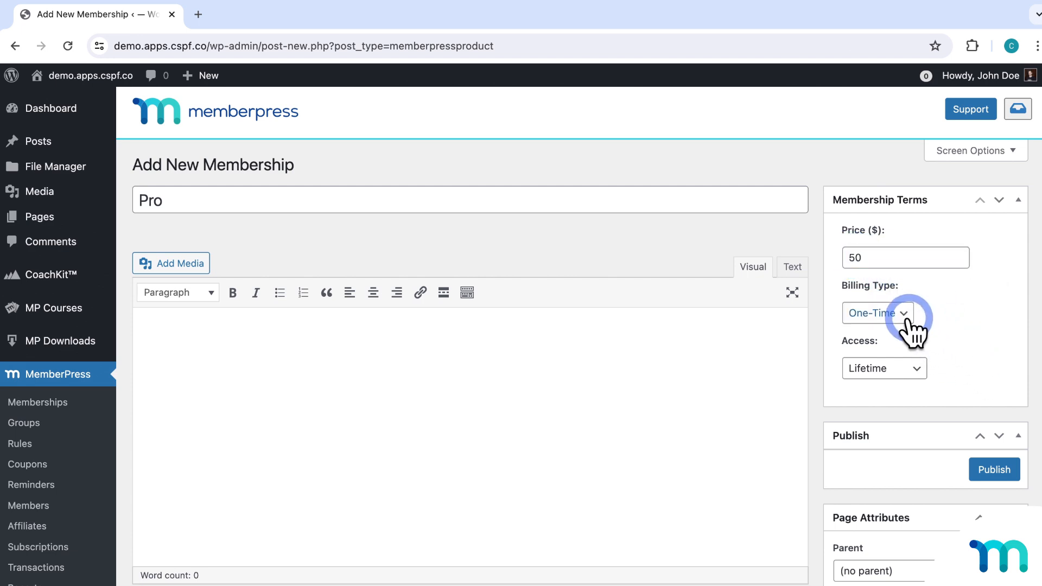
Set Pro to Recurring Monthly billing, publish it, and go to the Groups list.
left_click(900, 314)
left_click(896, 299)
left_click(915, 364)
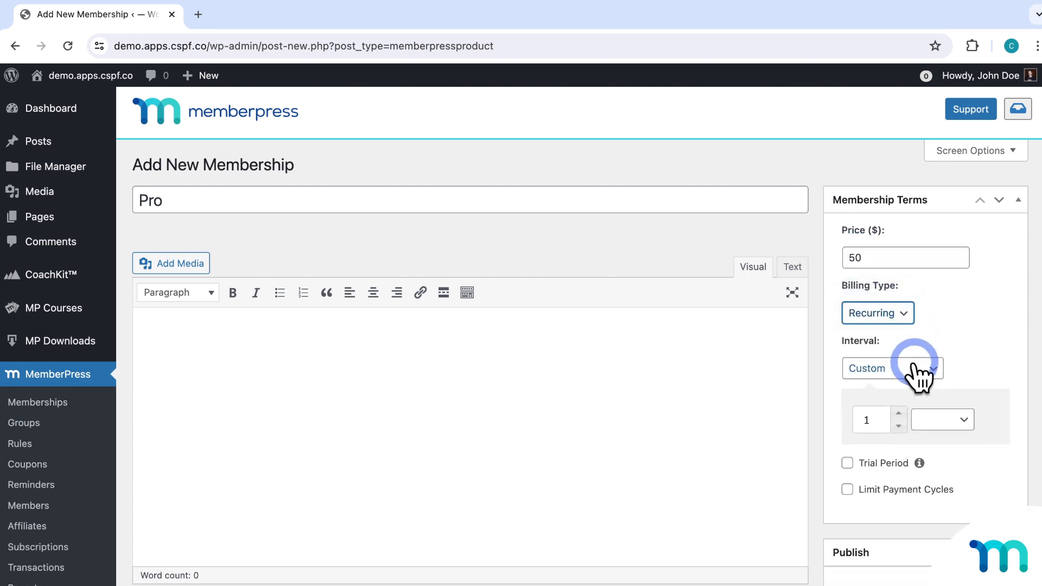
left_click(903, 286)
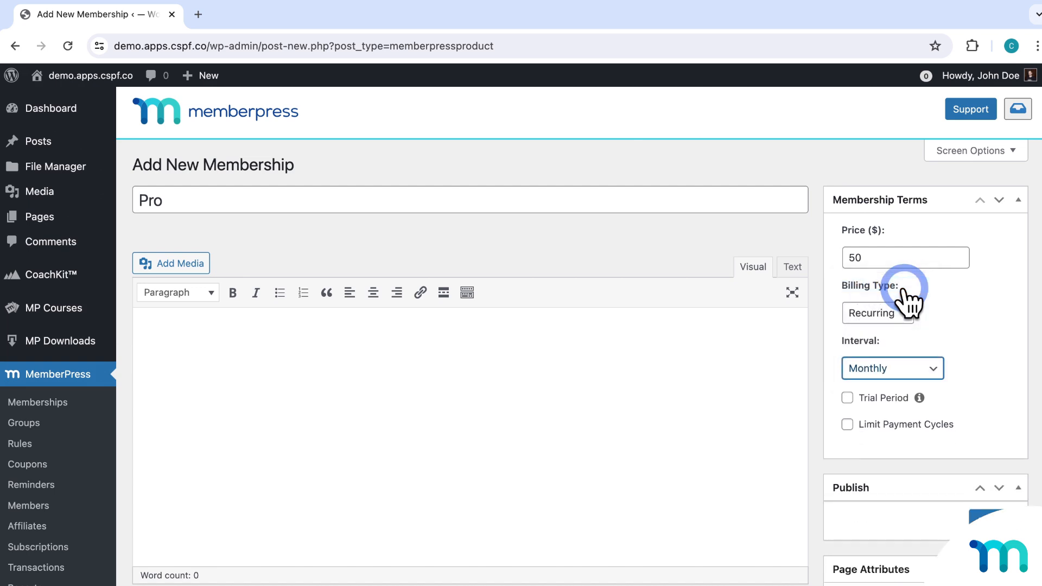
left_click(986, 514)
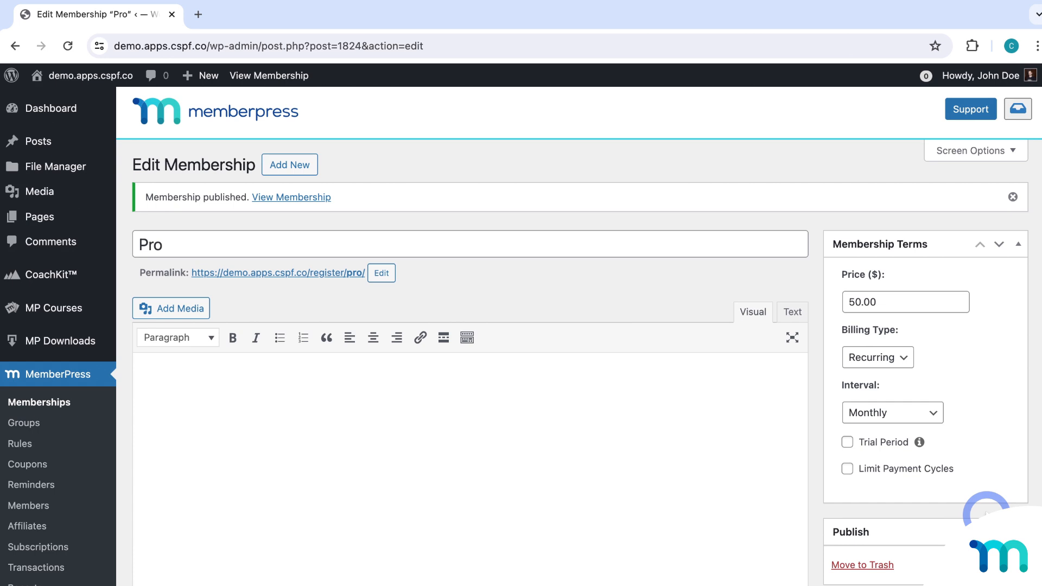
left_click(33, 422)
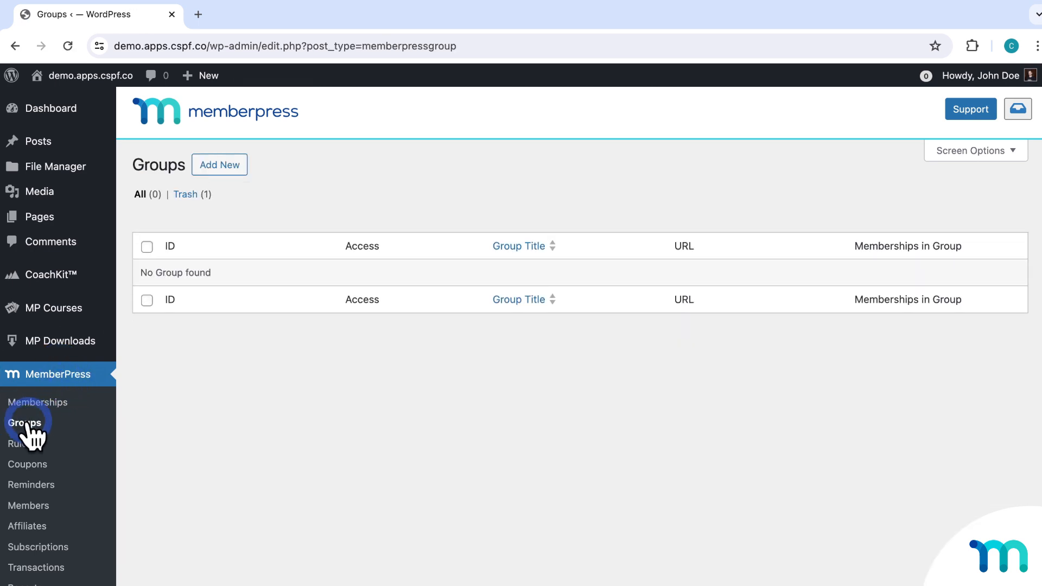
Add a new membership group and title it 'Pricing', replacing the first-typed 'Basic and Pro'.
left_click(230, 166)
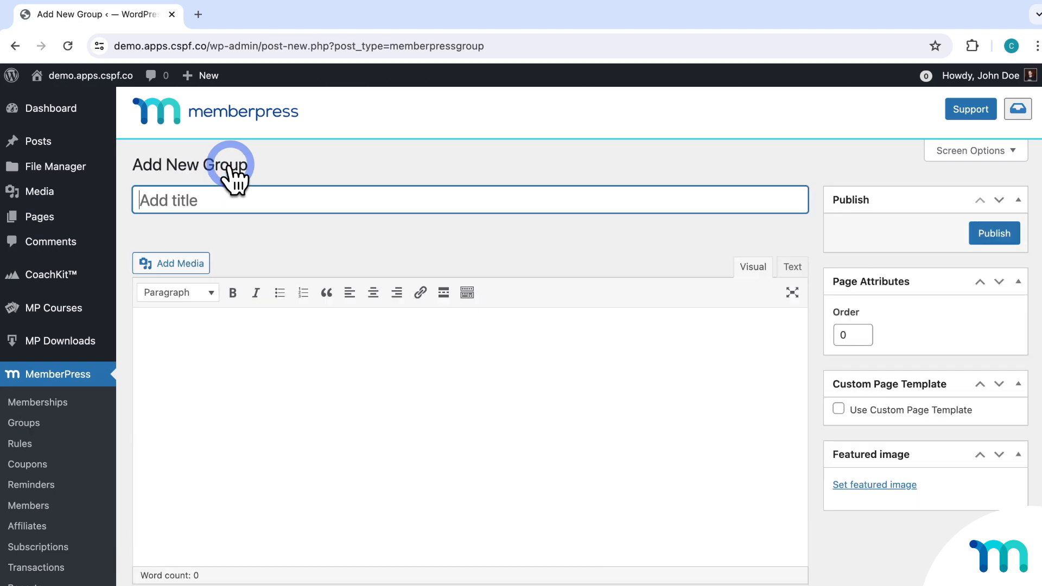
type("Basic and Pro")
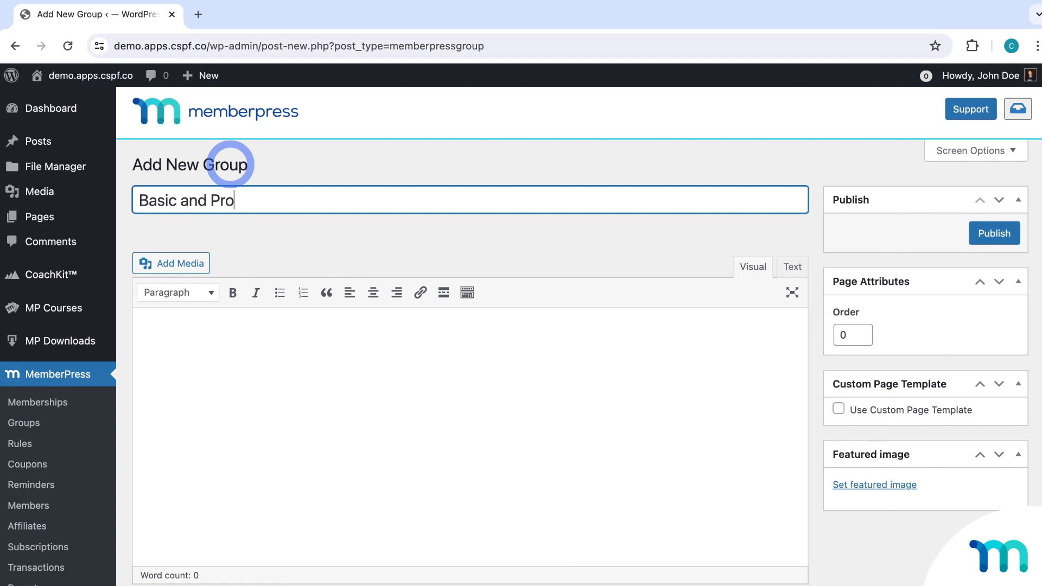
key("super+a")
type("Pricing")
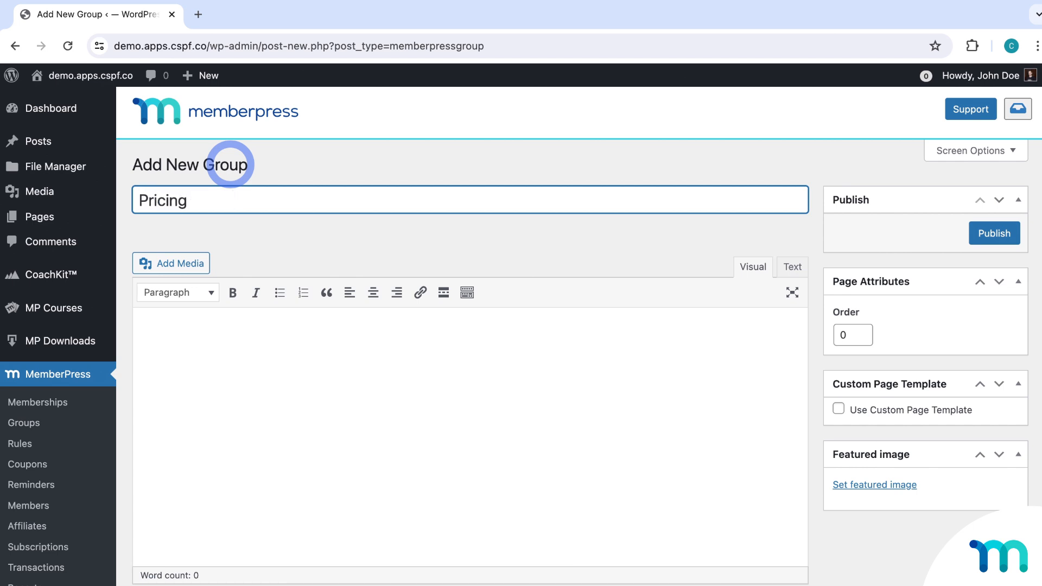
left_click(564, 239)
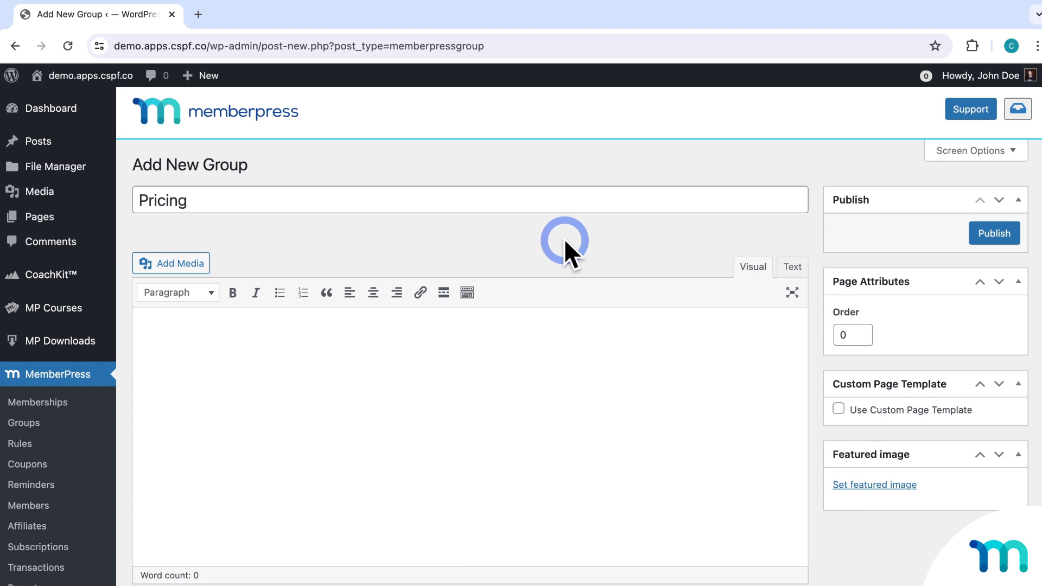
scroll(564, 239, "down", 6)
Add Basic and Pro to the Pricing group, enable Upgrade Path, and publish the group.
scroll(567, 253, "down", 3)
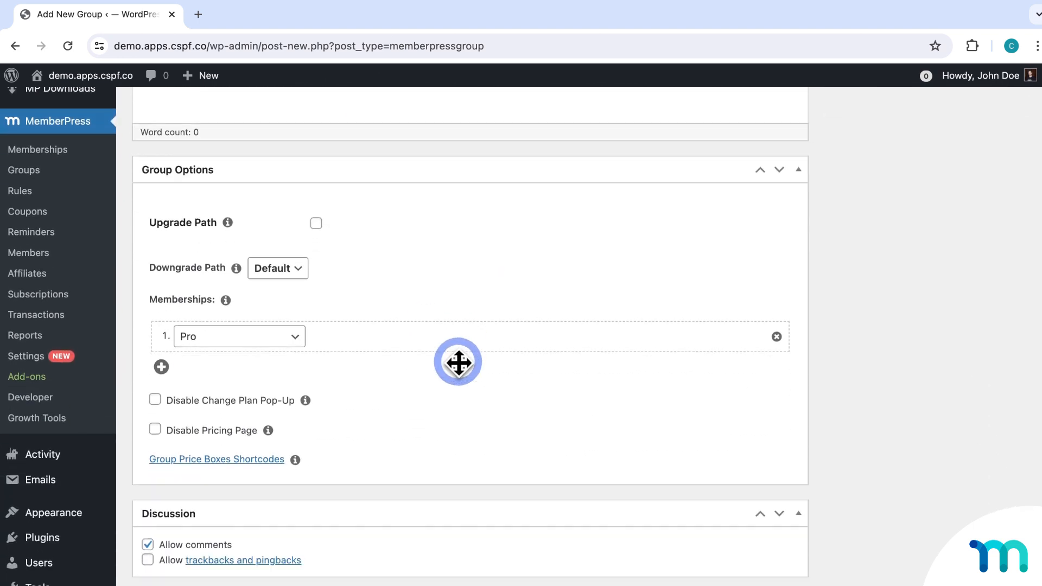
left_click(296, 290)
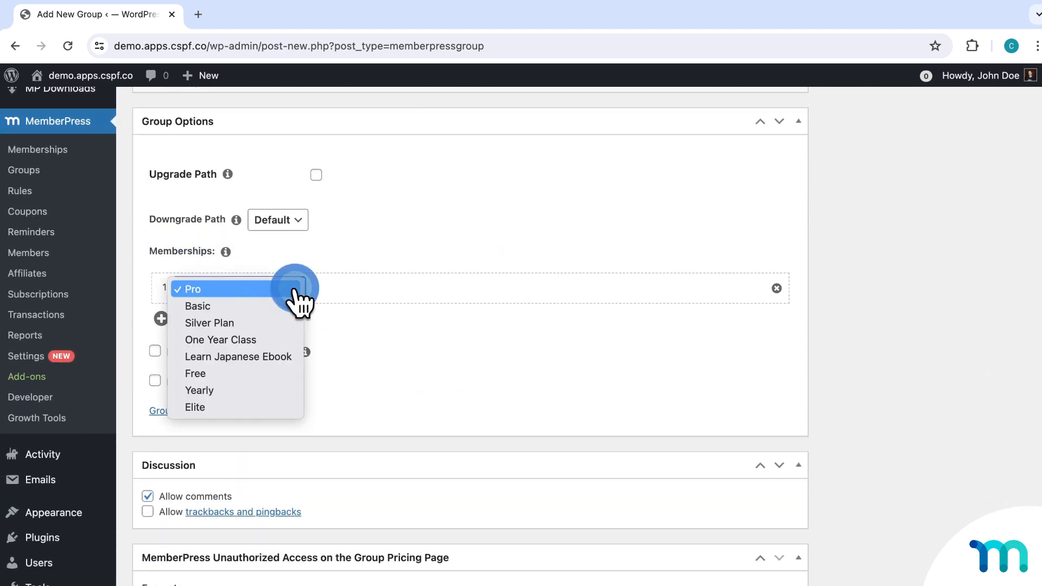
left_click(290, 306)
left_click(161, 318)
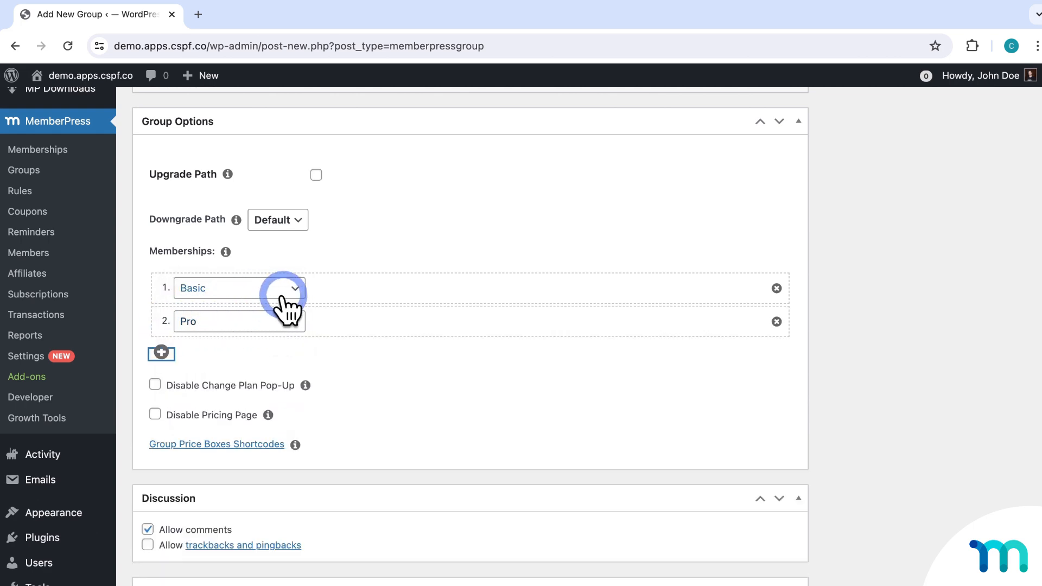
left_click(391, 379)
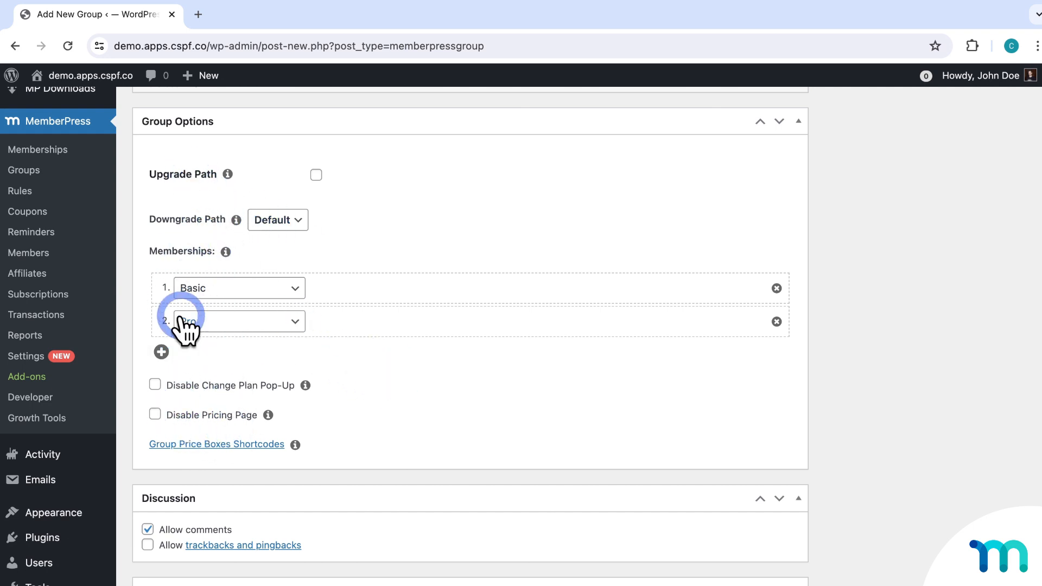
left_click(316, 175)
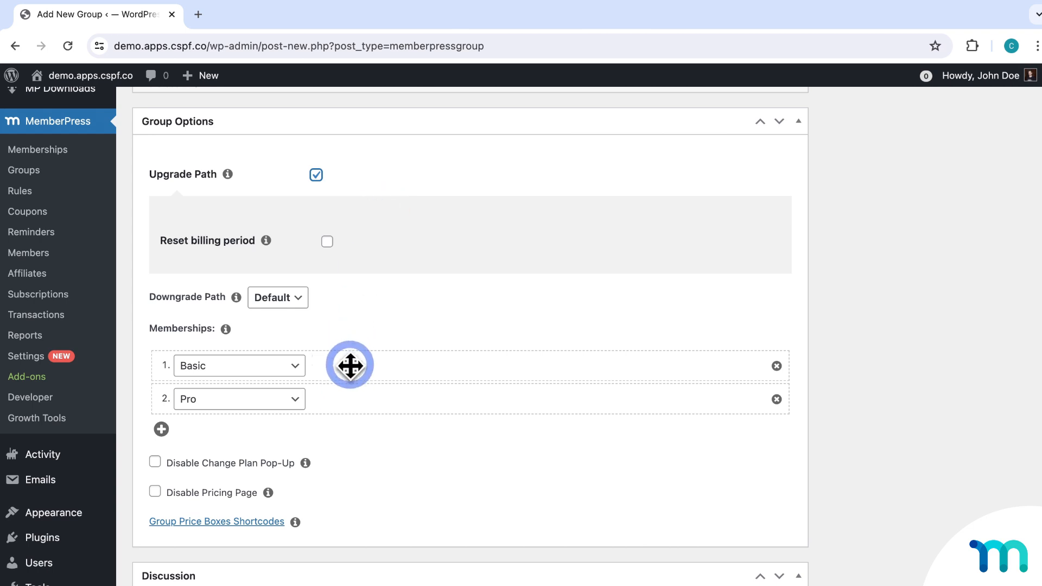
mouse_move(350, 366)
left_mouse_down()
mouse_move(356, 393)
mouse_move(342, 405)
mouse_move(348, 363)
left_mouse_up()
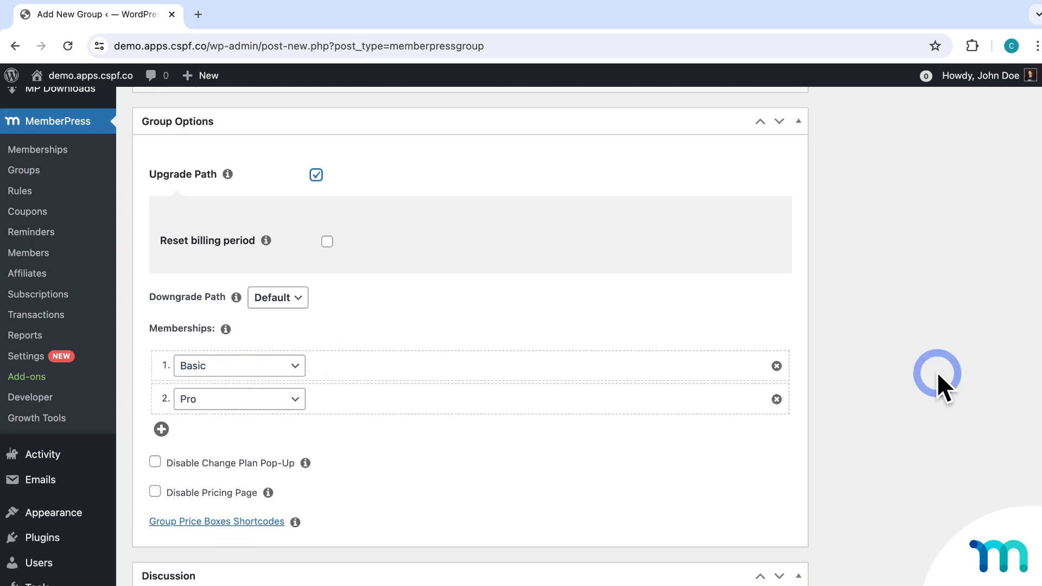
scroll(937, 373, "up", 10)
left_click(1006, 231)
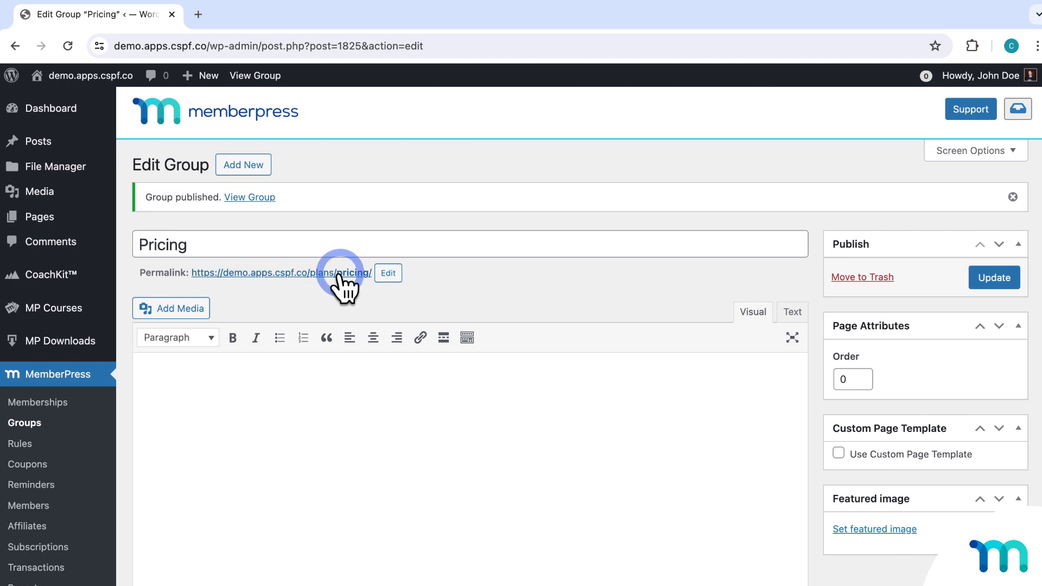
Open MemberPress Settings in a new browser tab, keeping the Pricing group editor open.
scroll(341, 273, "down", 10)
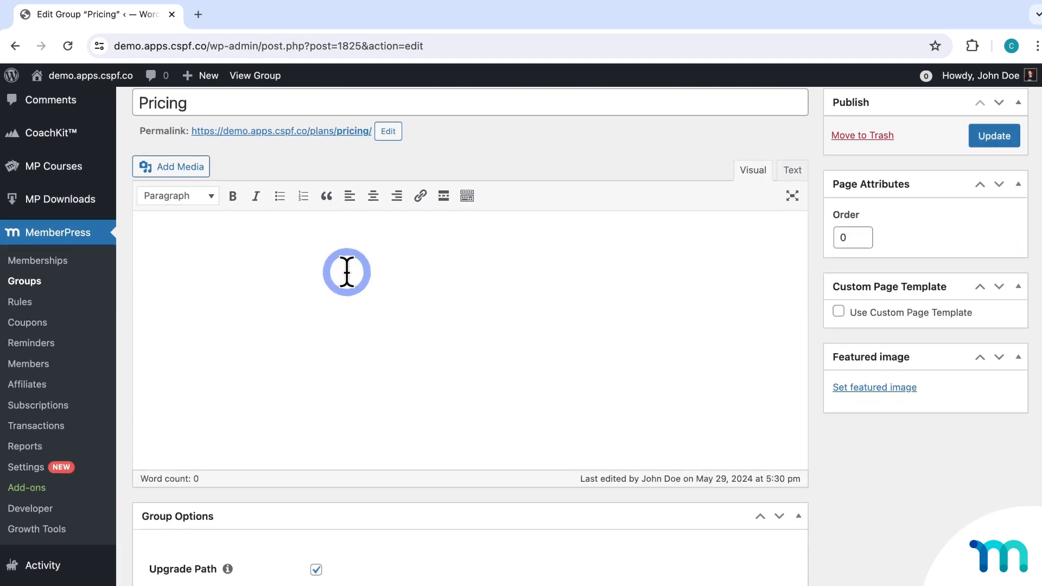
scroll(401, 302, "up", 1)
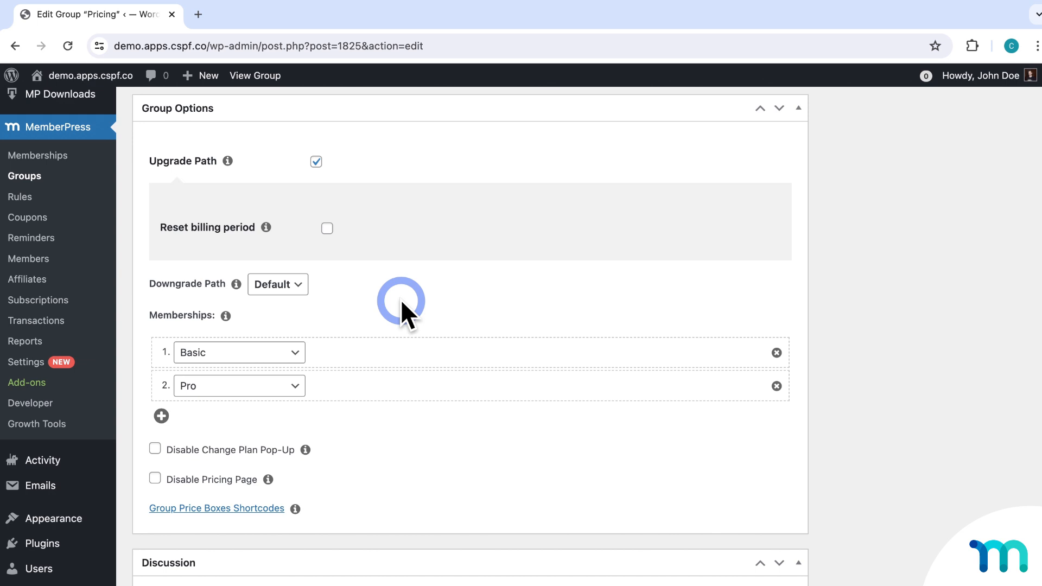
right_click(30, 365)
left_click(63, 368)
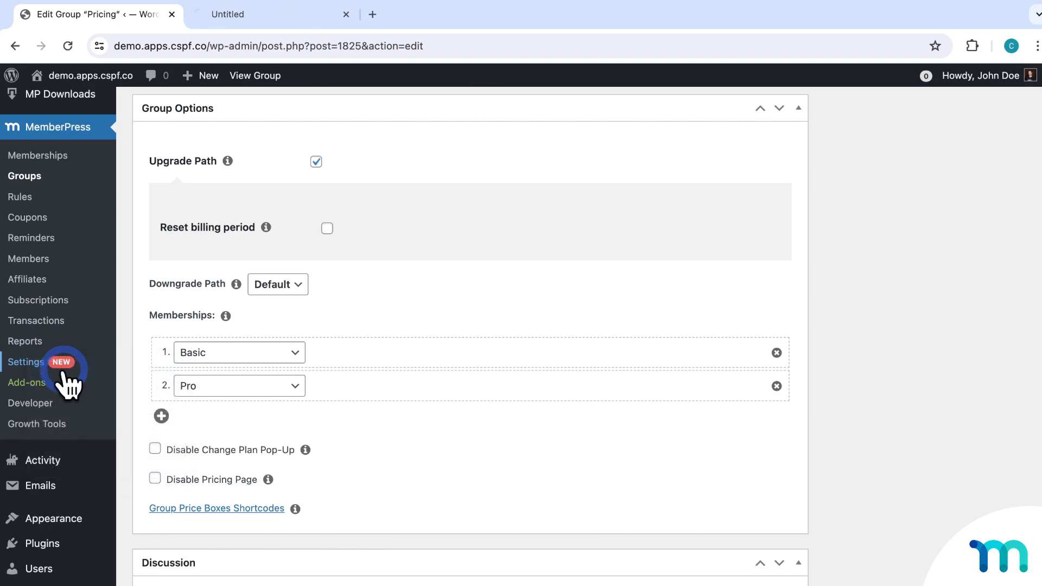
Switch off the ReadyLaunch Pricing Page template, save the settings, and reload the Pricing group editor.
left_click(315, 23)
left_click(934, 202)
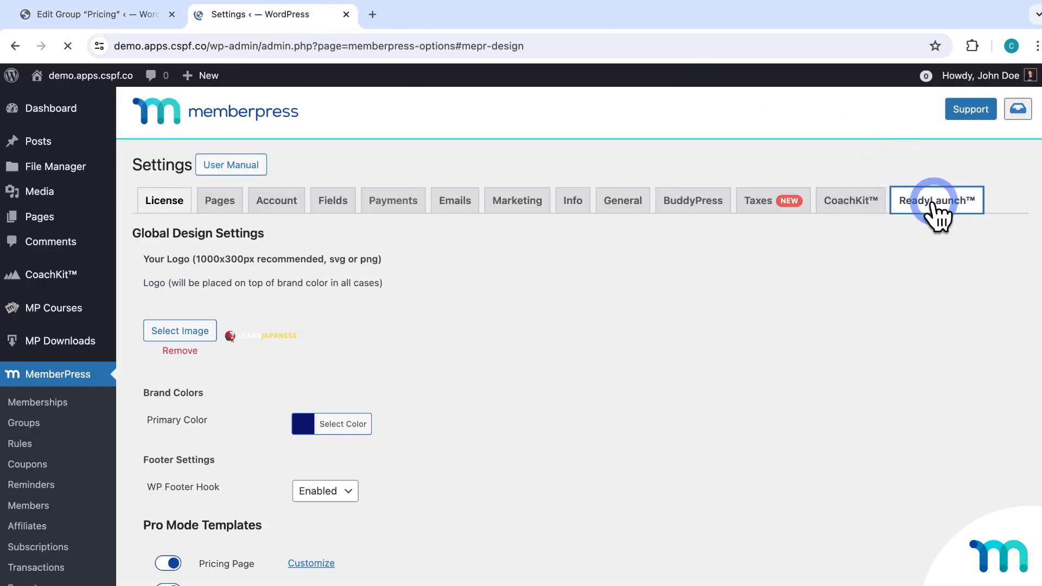
scroll(735, 314, "down", 3)
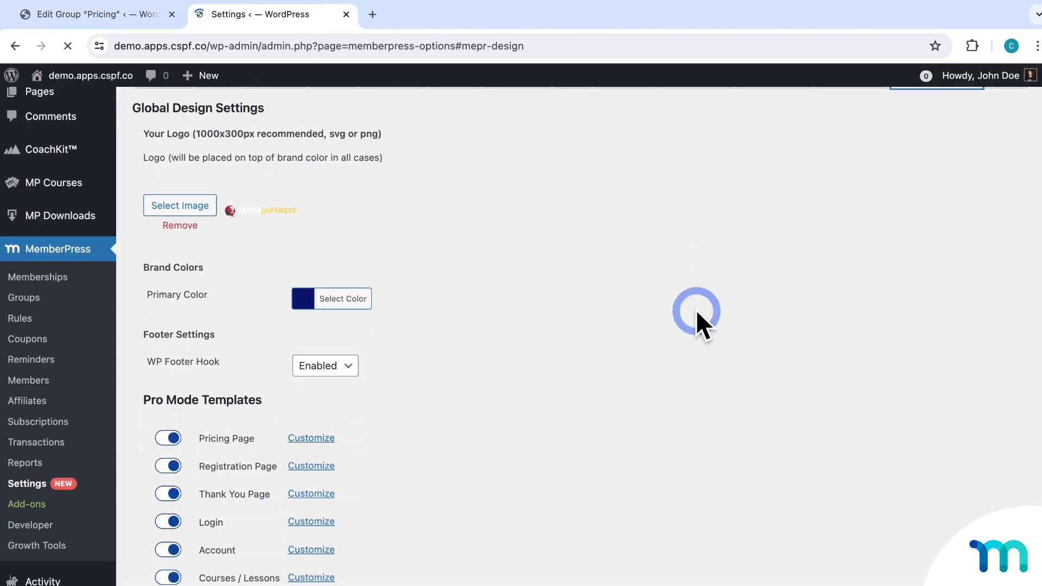
left_click(168, 419)
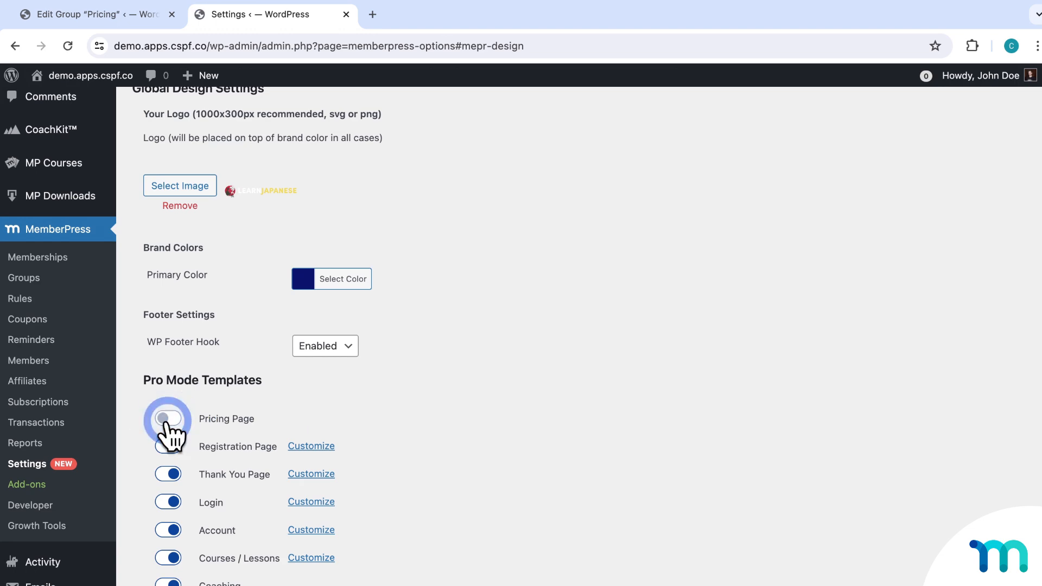
scroll(179, 488, "down", 3)
left_click(185, 564)
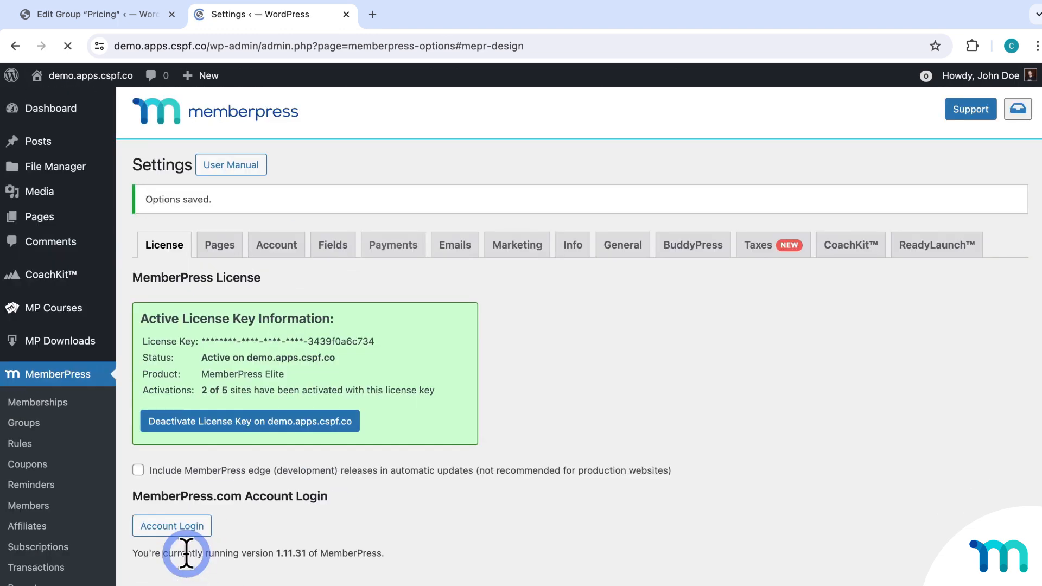
left_click(142, 18)
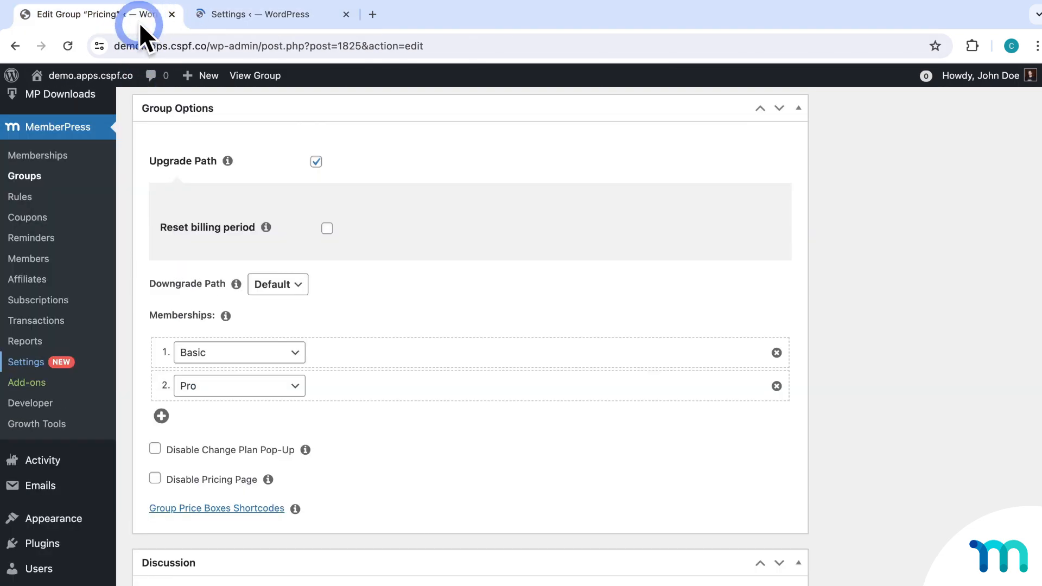
left_click(68, 46)
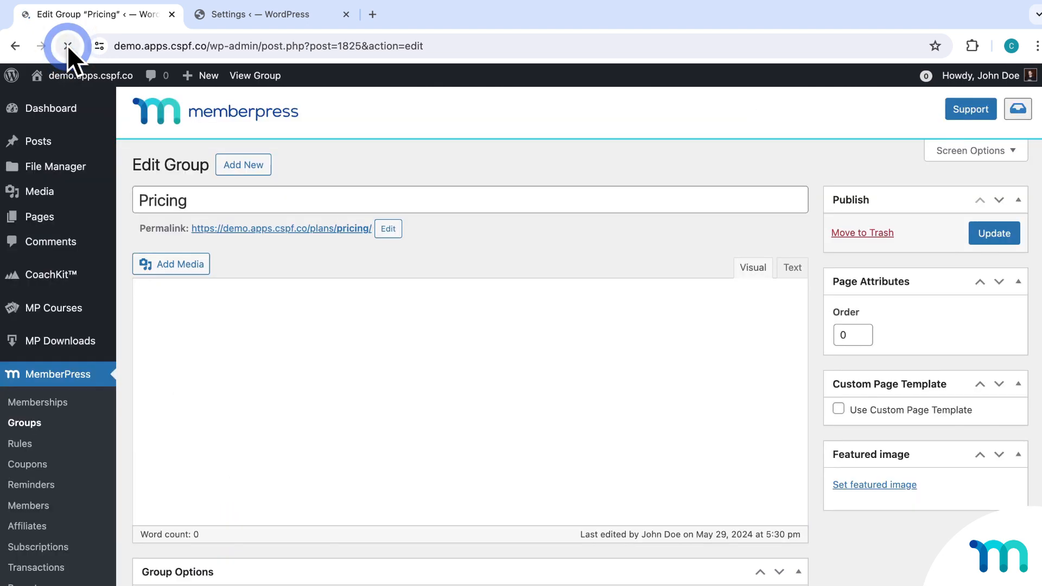
Reload the Pricing group and keep its Minimal Gray Horizontal pricing page theme.
left_click(531, 315)
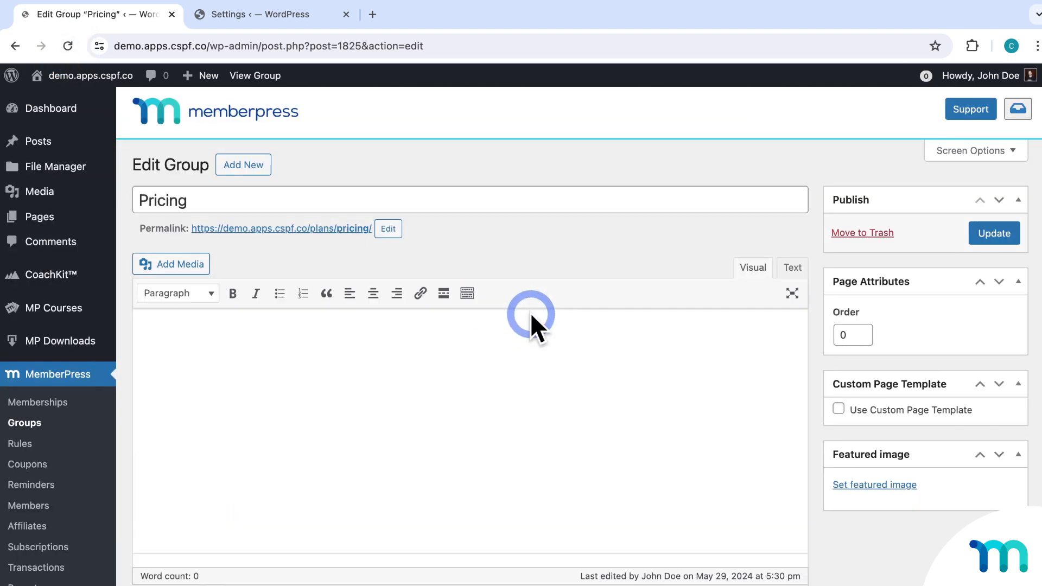
scroll(531, 315, "down", 5)
scroll(531, 315, "down", 4)
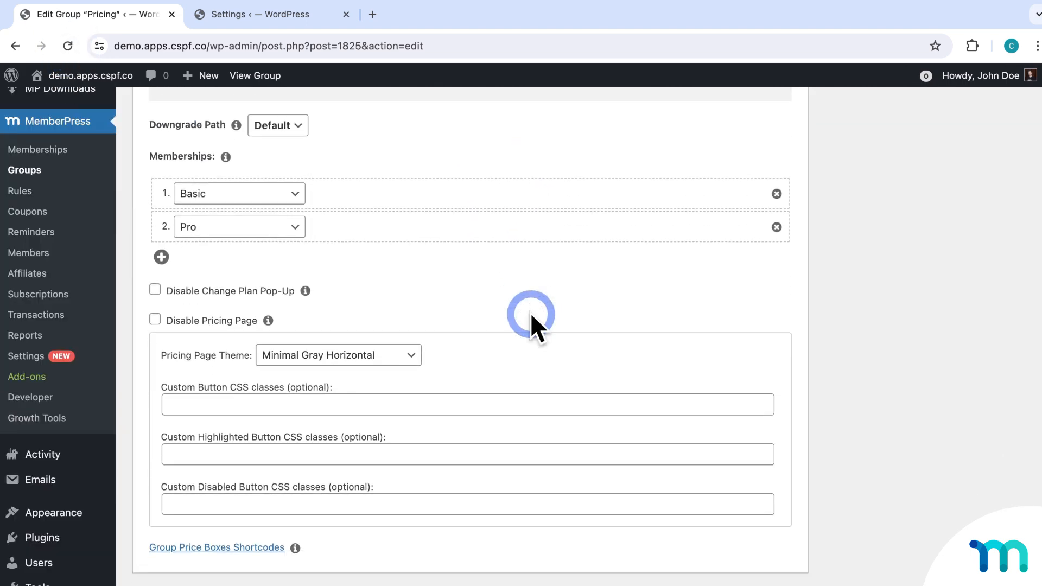
left_click(398, 279)
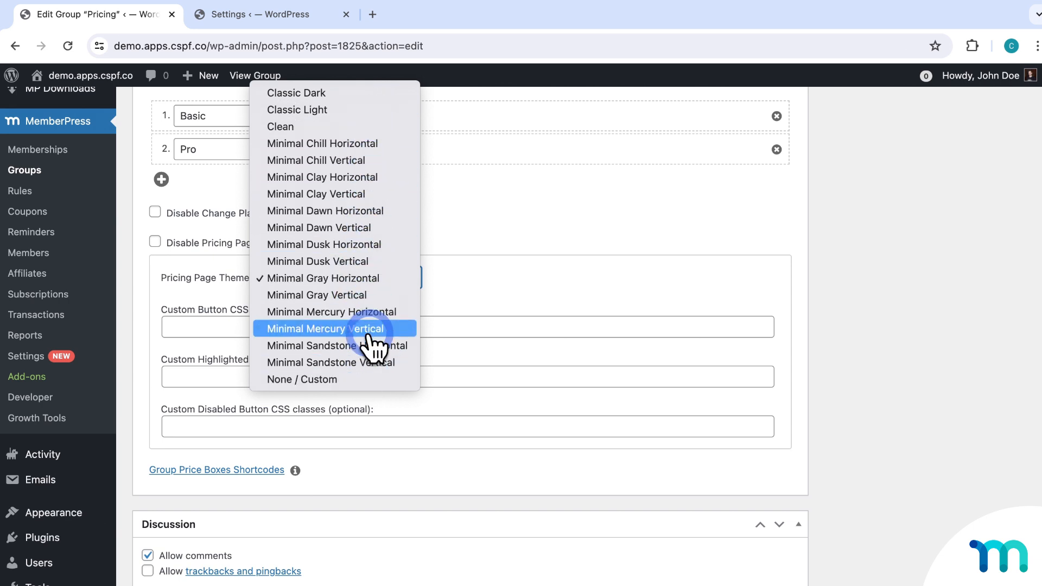
left_click(868, 328)
scroll(869, 324, "up", 1)
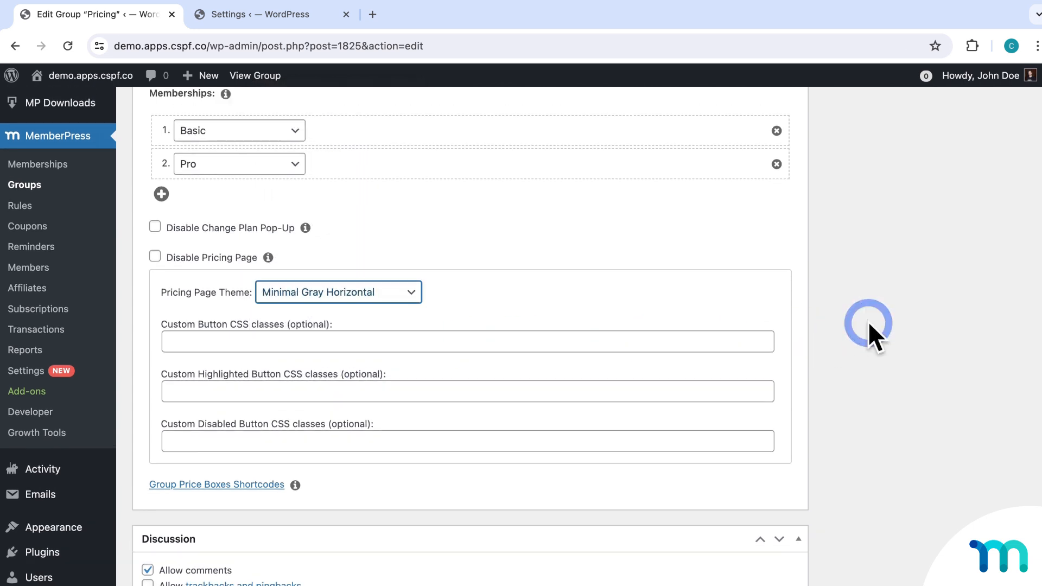
scroll(868, 321, "up", 5)
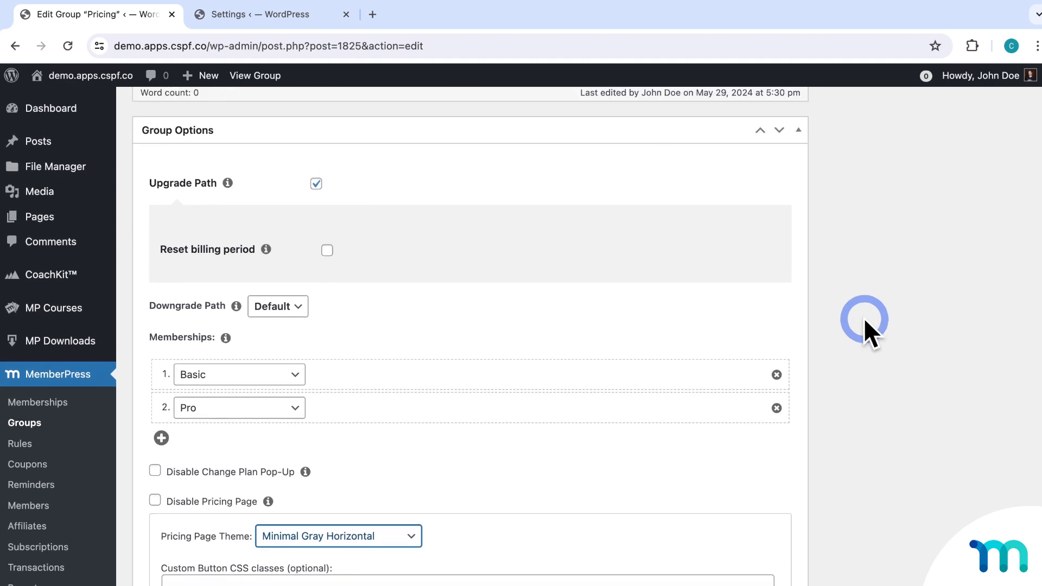
left_click(278, 19)
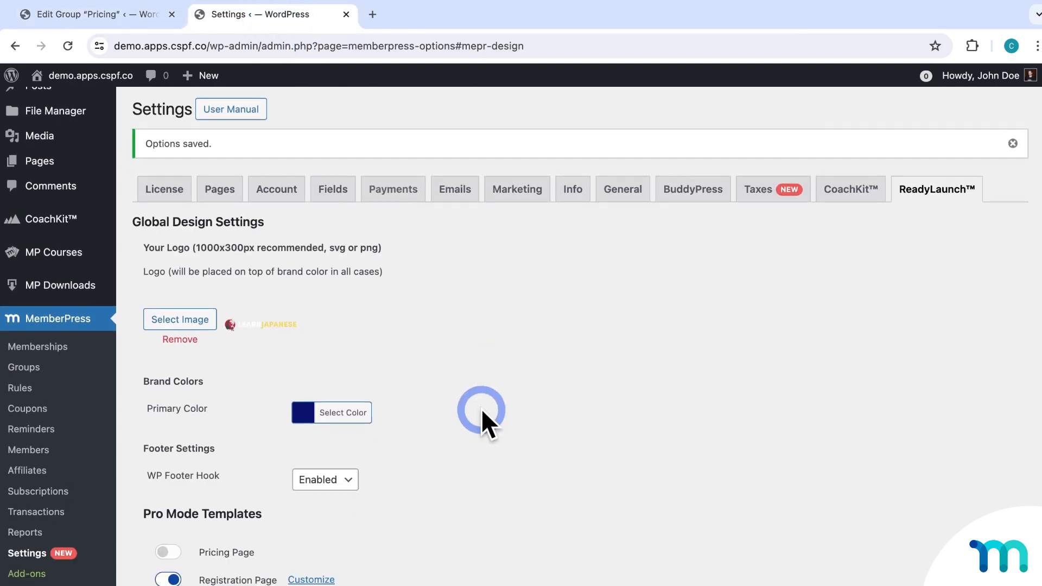
Turn the ReadyLaunch Pricing Page template back on, save it, and return to the Pricing group.
scroll(481, 408, "down", 4)
left_click(174, 354)
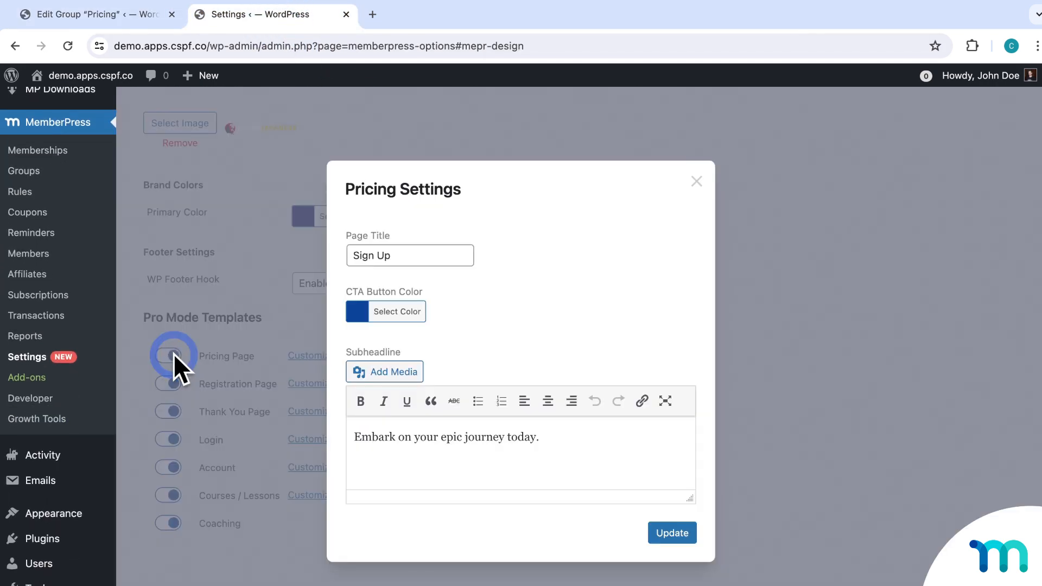
left_click(673, 534)
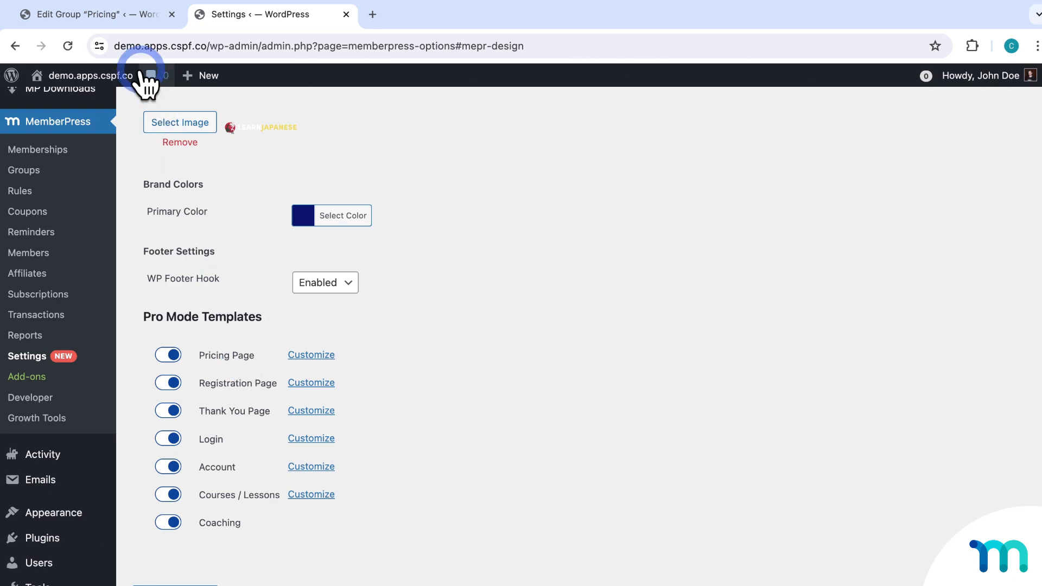
left_click(135, 21)
scroll(258, 265, "up", 10)
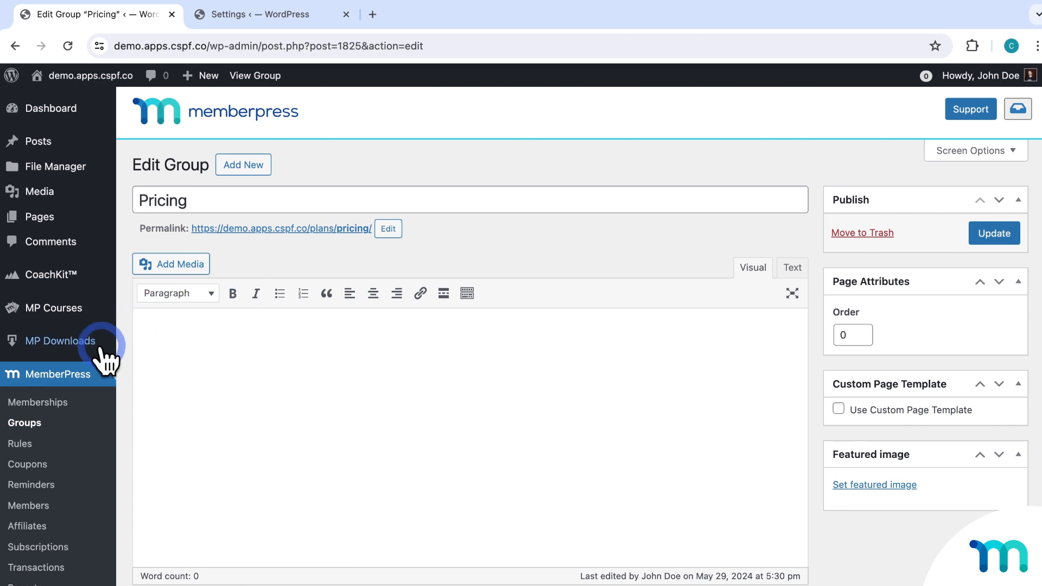
Open the Basic membership's Price Box settings and add a second and third benefit.
left_click(48, 404)
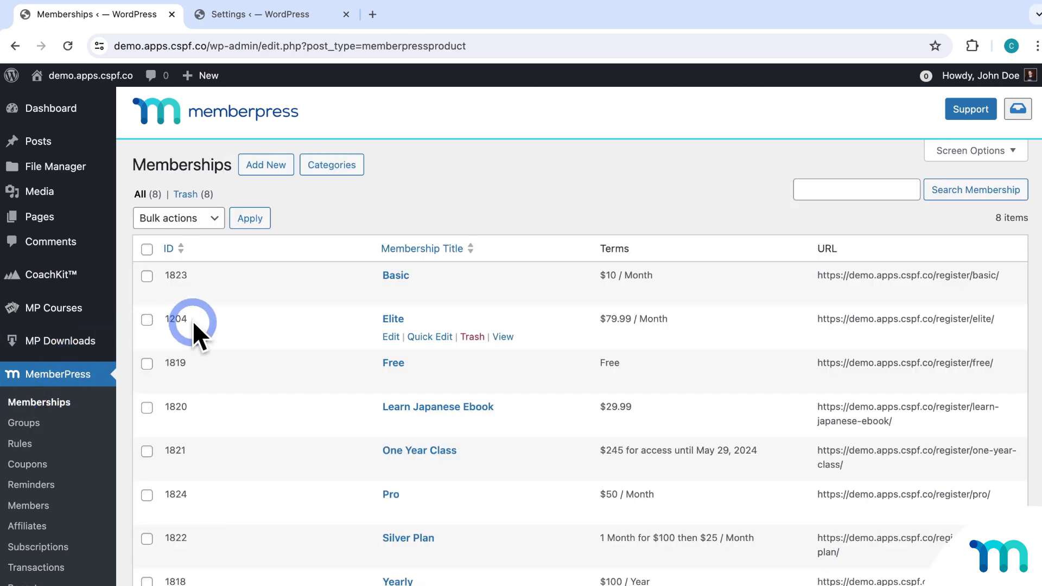
left_click(383, 278)
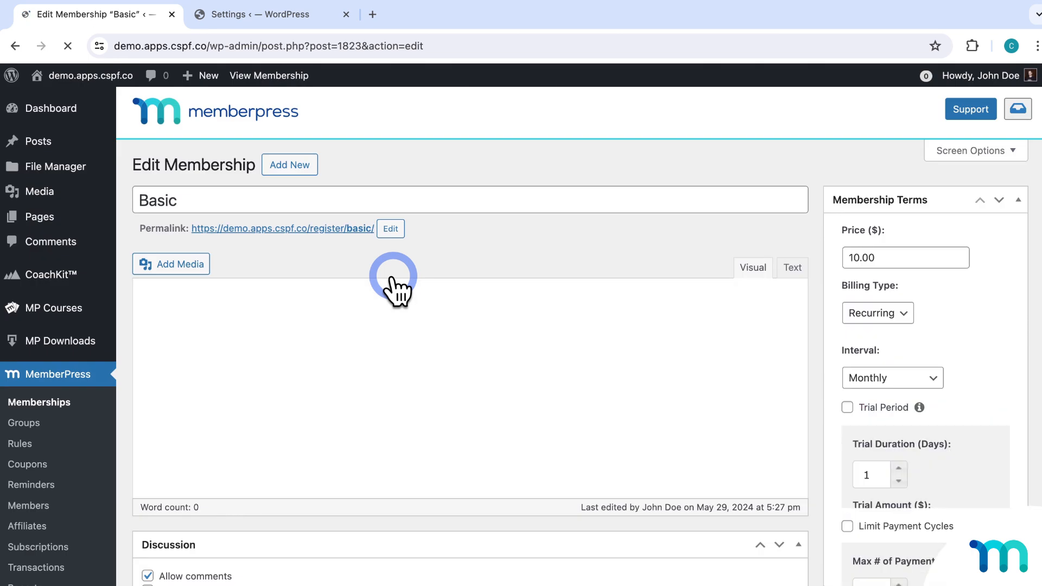
scroll(396, 290, "down", 9)
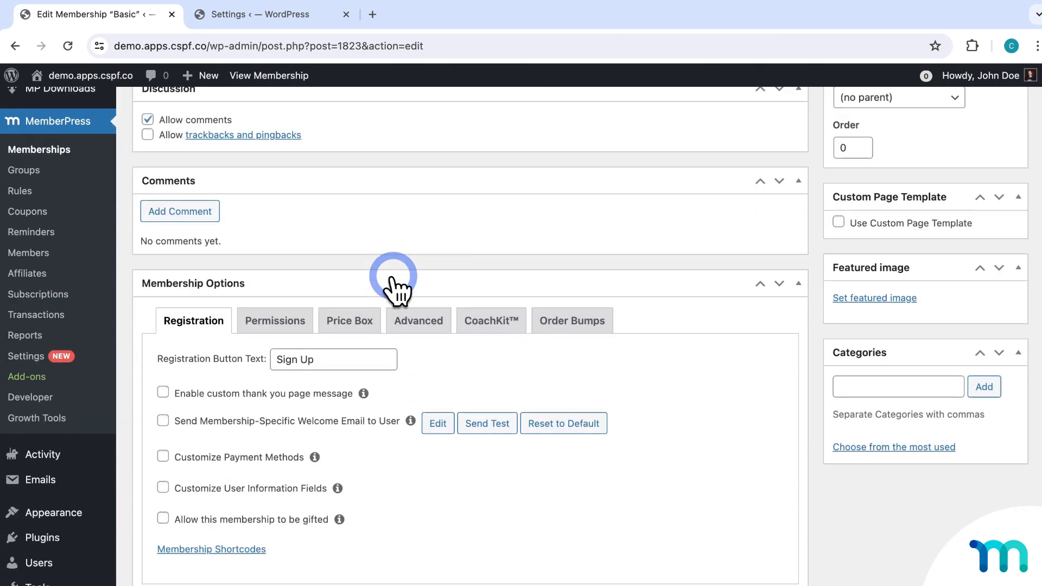
left_click(353, 323)
scroll(360, 324, "down", 4)
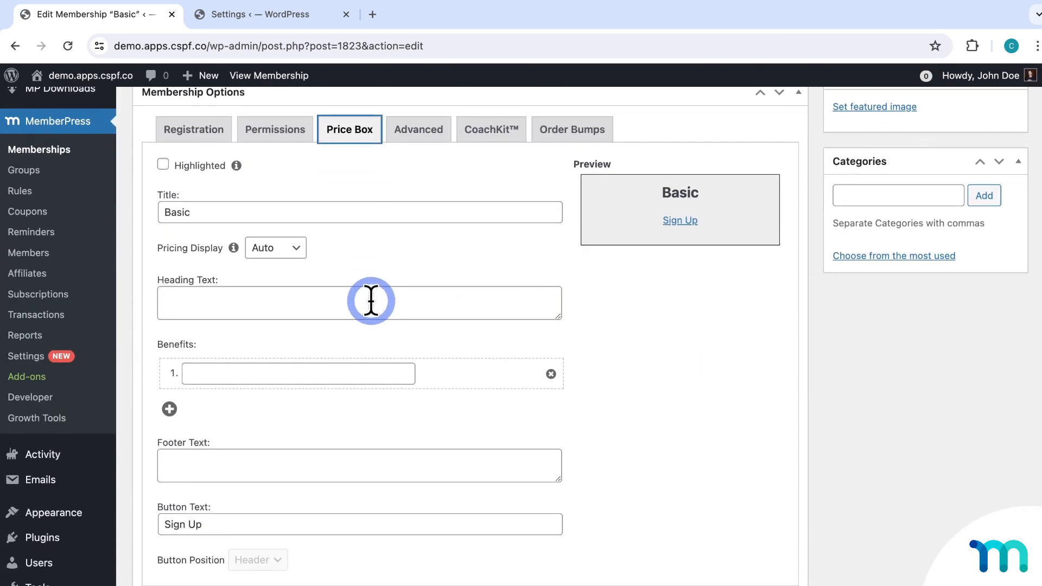
left_click(169, 410)
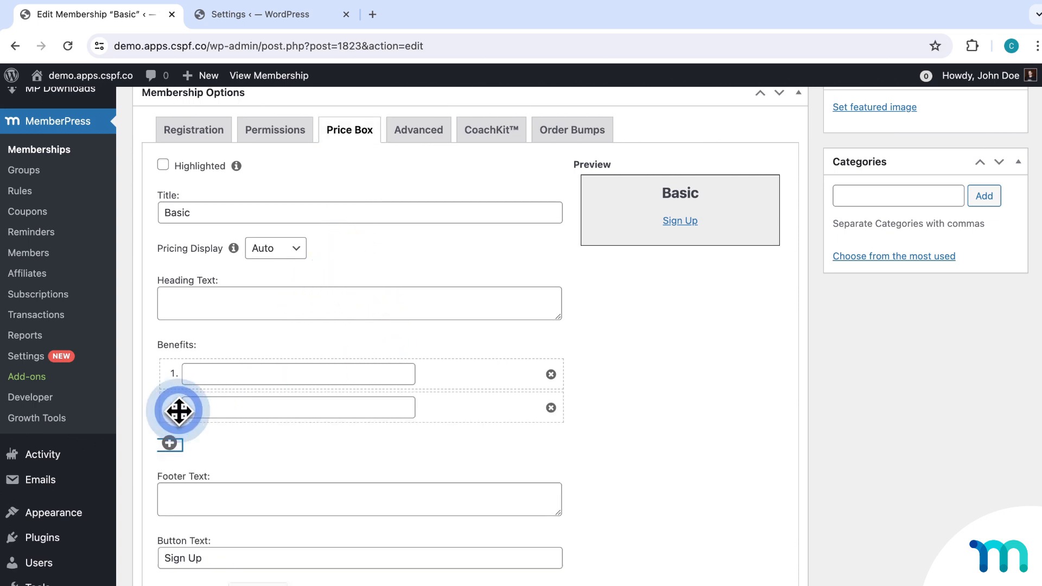
left_click(169, 443)
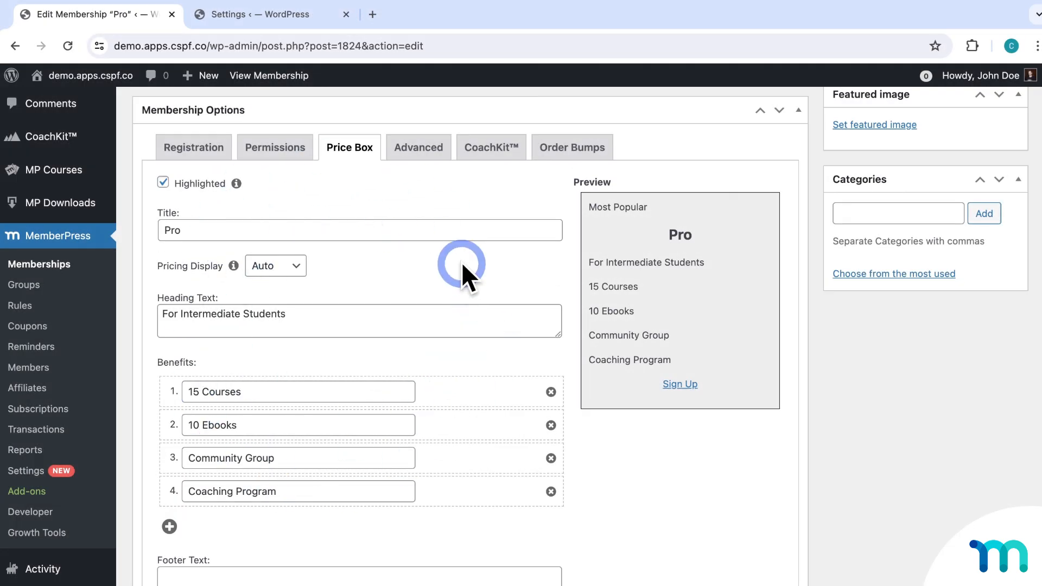
left_click(45, 286)
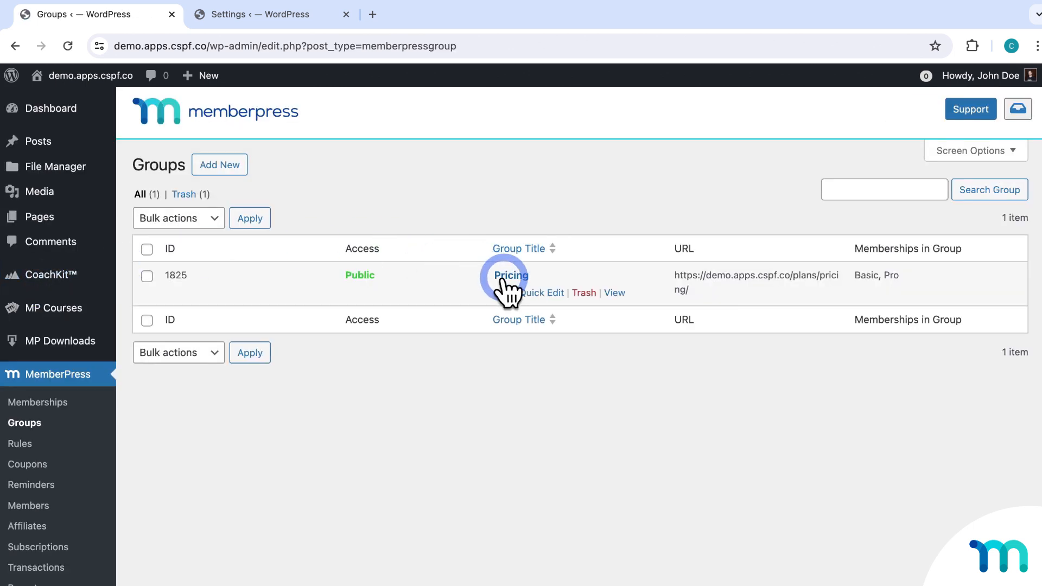
View the Pricing page in an incognito window, then return from the Pro sign-up page.
right_click(621, 293)
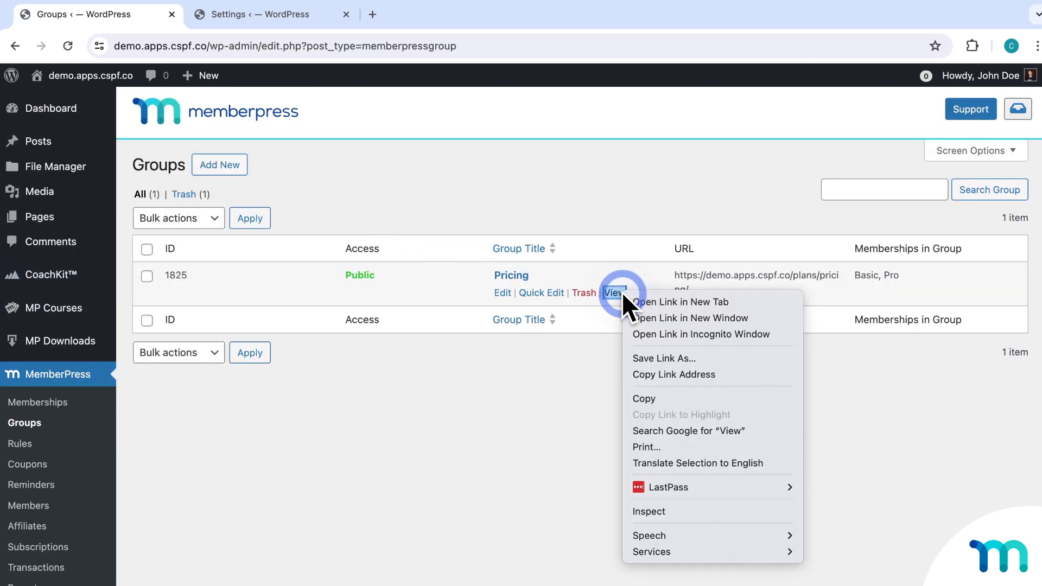
left_click(689, 335)
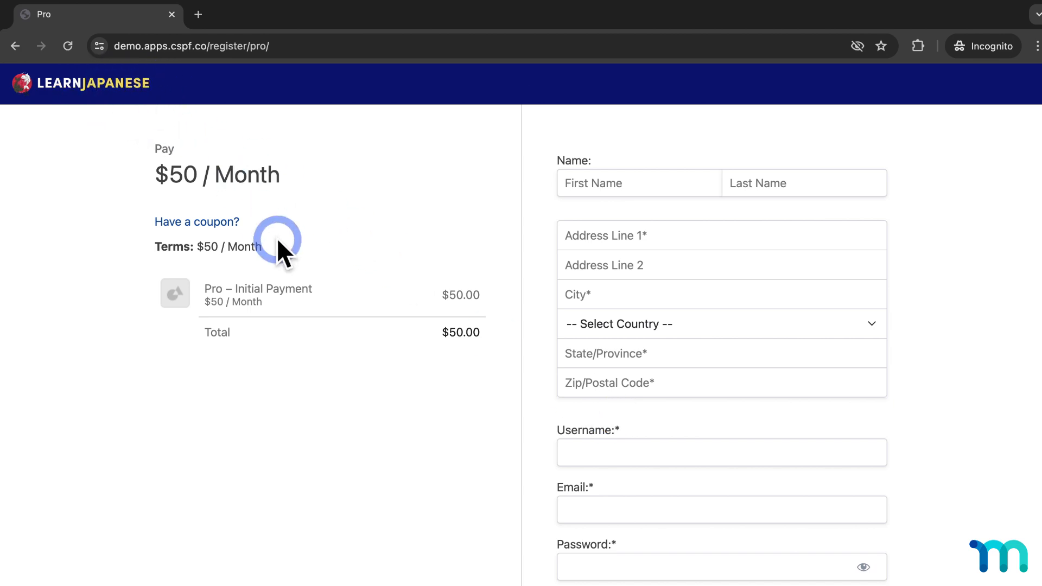
left_click(15, 47)
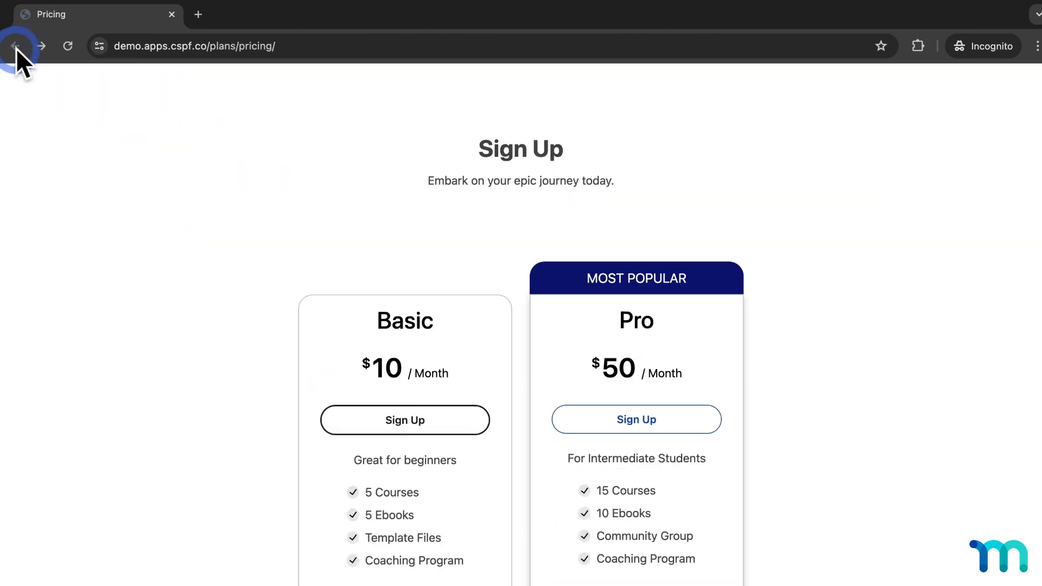
left_click(181, 185)
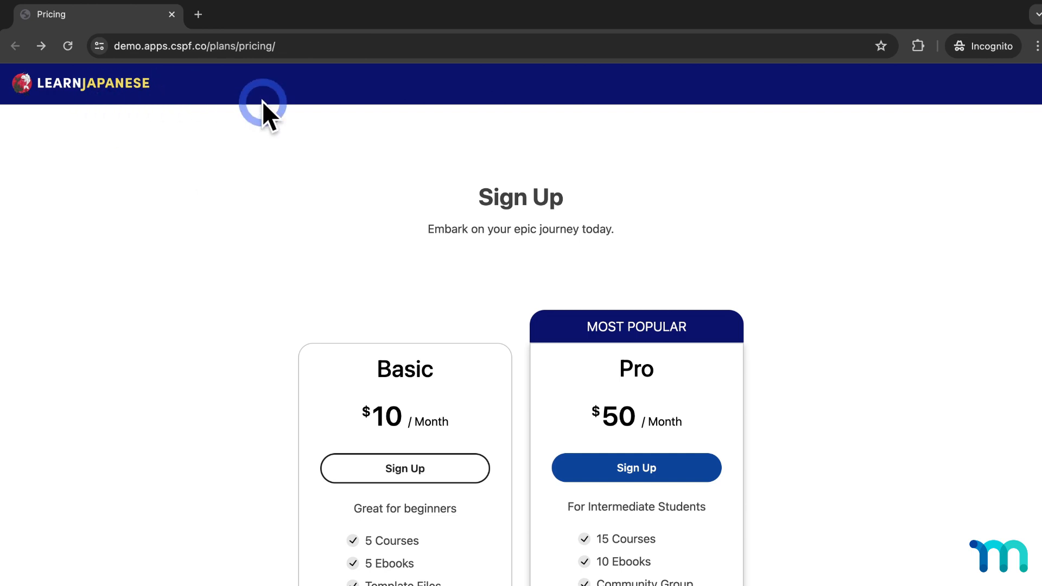
scroll(402, 302, "down", 1)
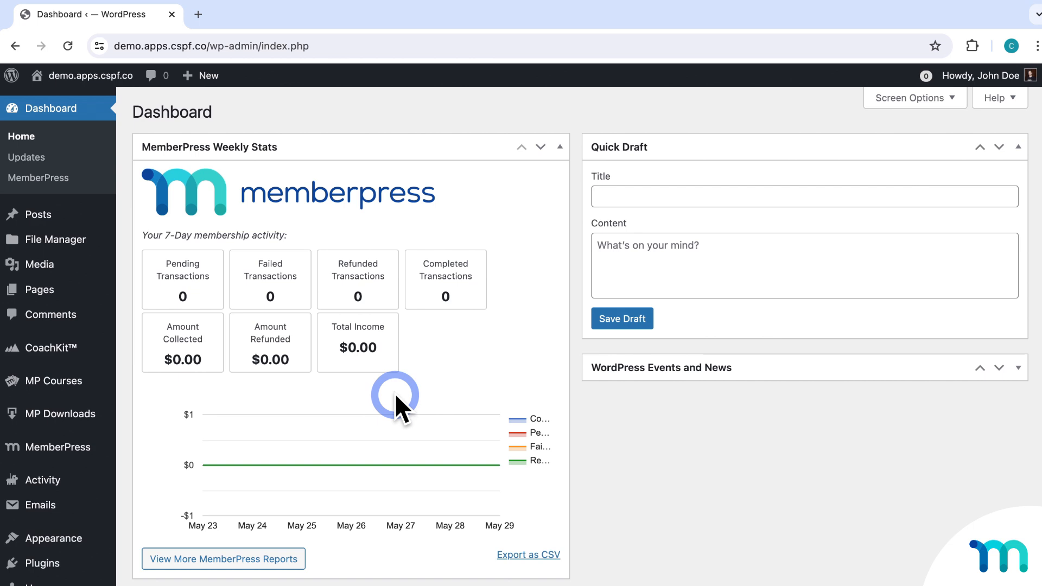
Review the Memberships list with its $19.99 / Month plan, then go to Appearance > Menus.
mouse_move(64, 449)
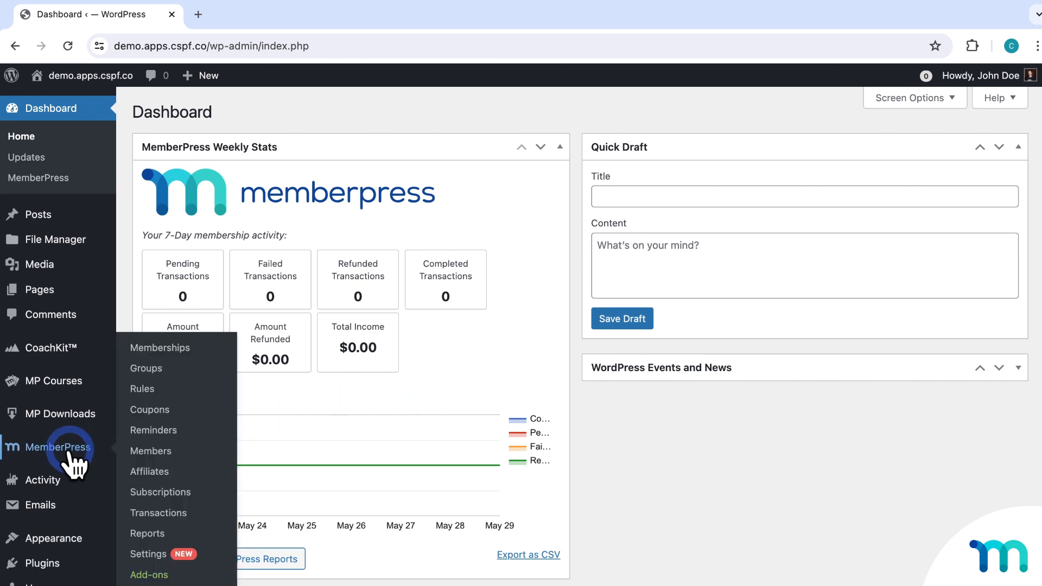
left_click(185, 352)
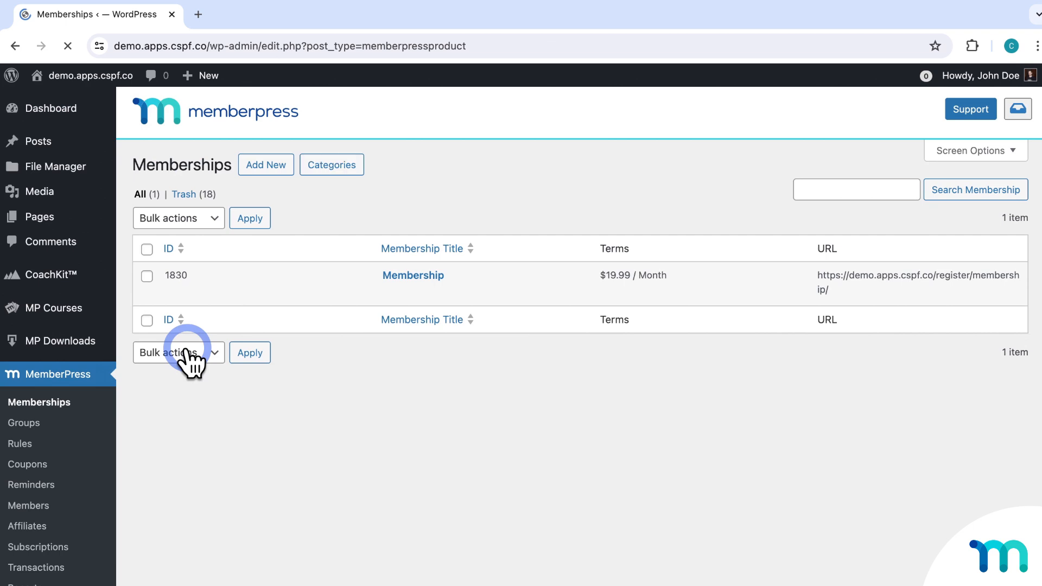
mouse_move(402, 296)
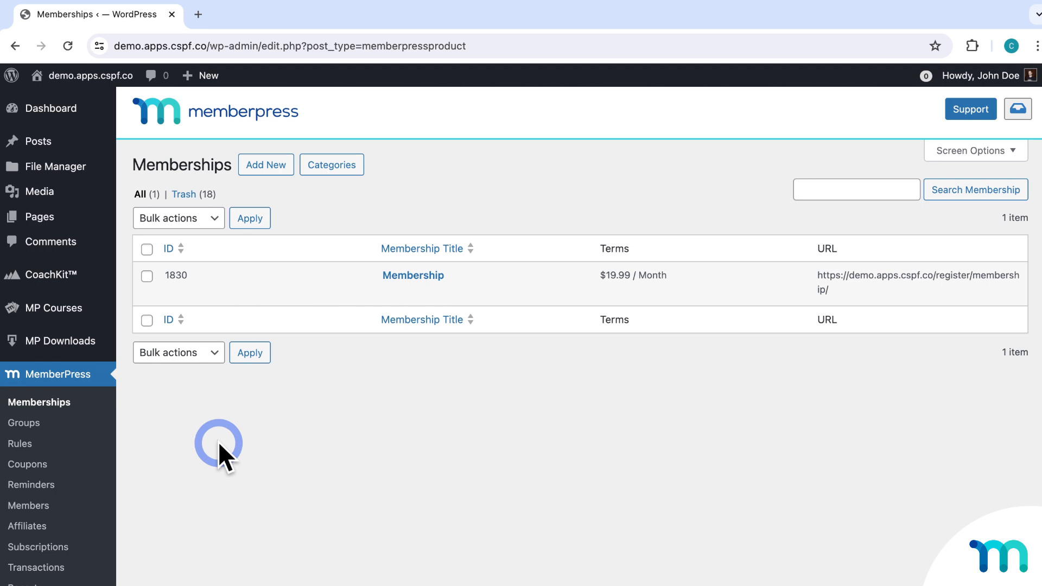
scroll(218, 441, "down", 5)
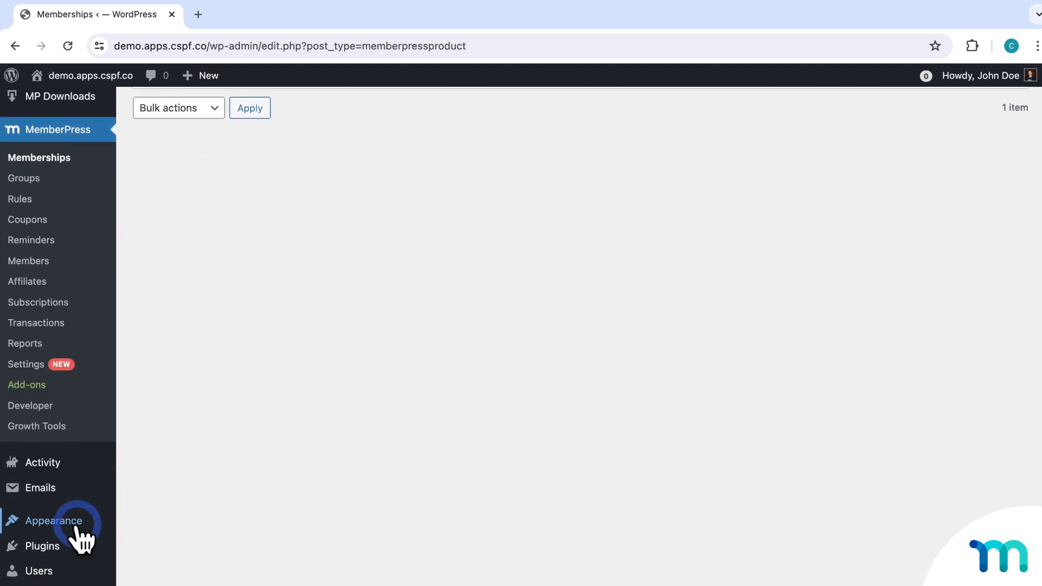
mouse_move(81, 535)
left_click(143, 533)
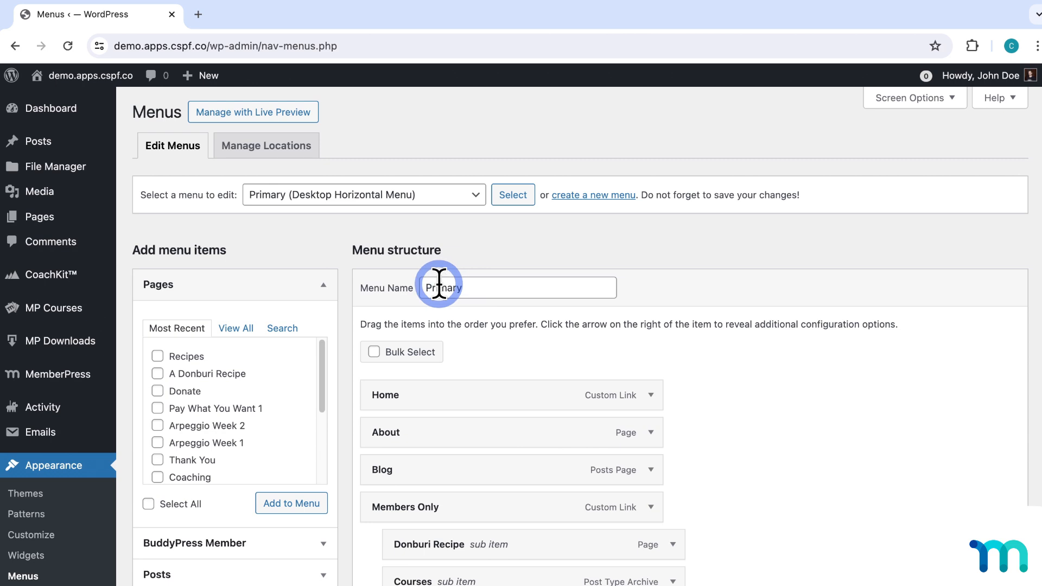
Add the Membership item to the Primary menu from the Memberships box.
scroll(350, 257, "down", 5)
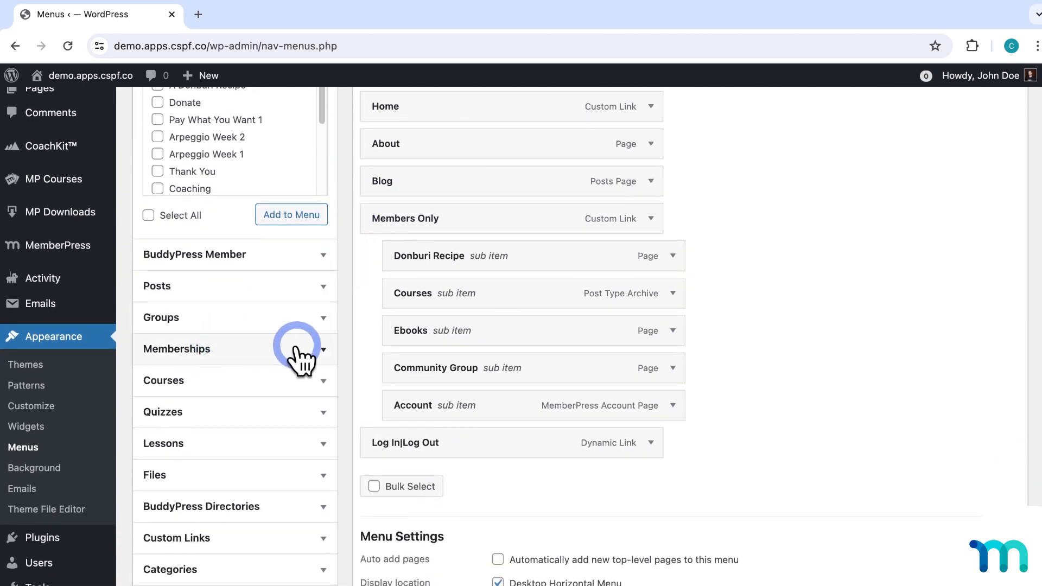
left_click(322, 350)
scroll(535, 353, "up", 5)
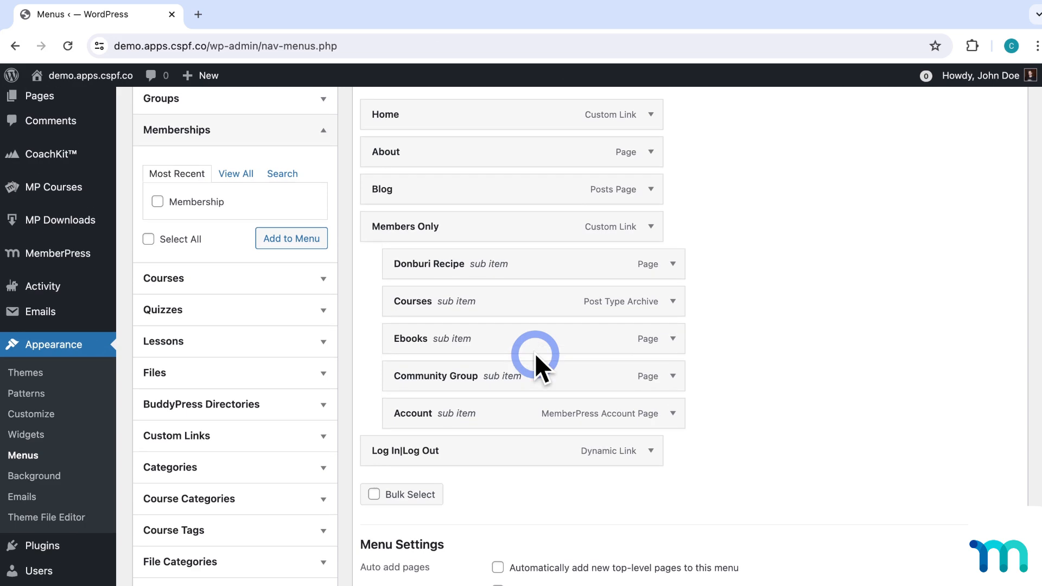
left_click(917, 99)
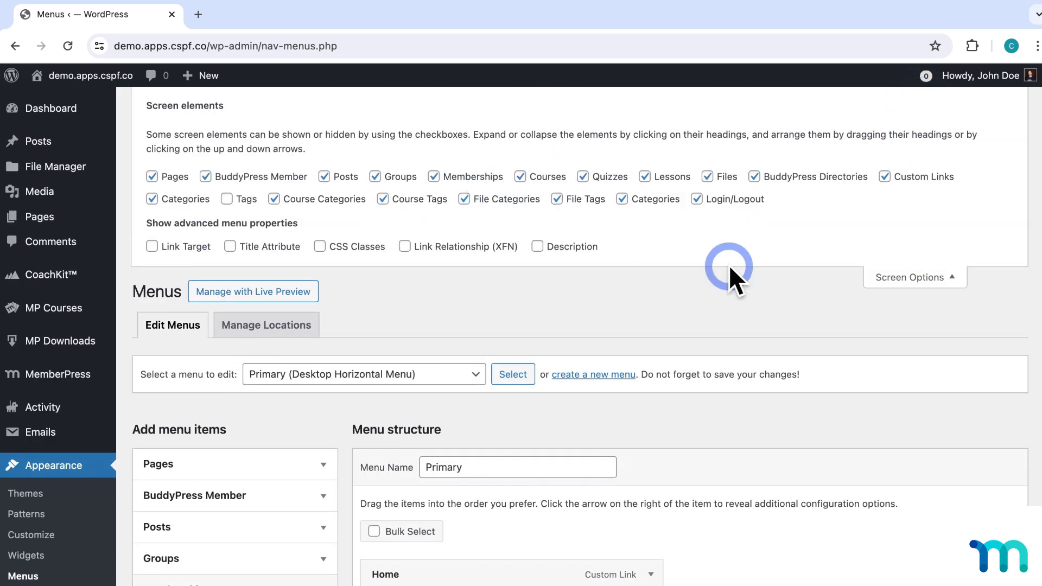
left_click(894, 280)
scroll(347, 303, "down", 3)
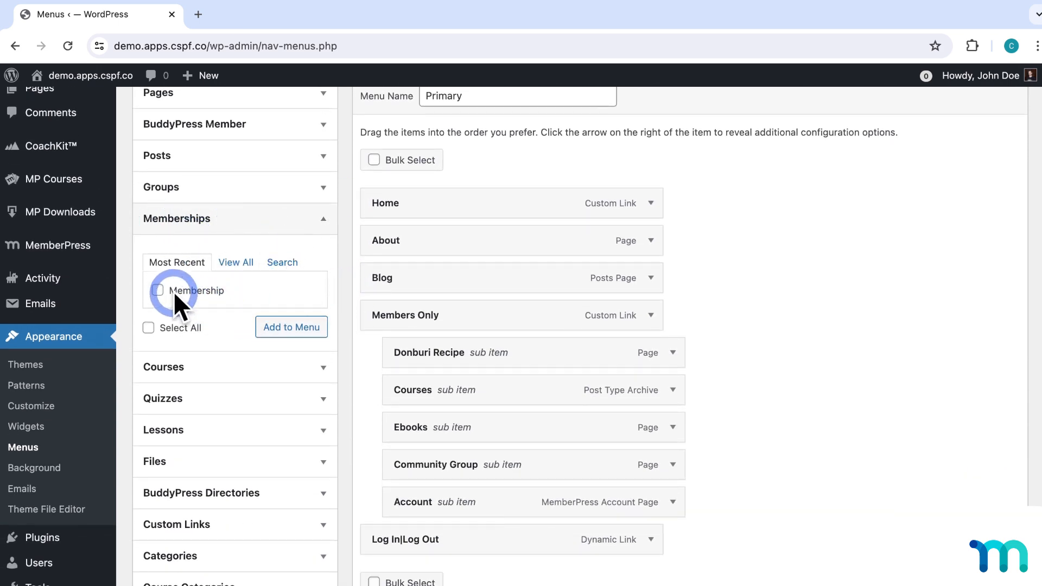
left_click(157, 291)
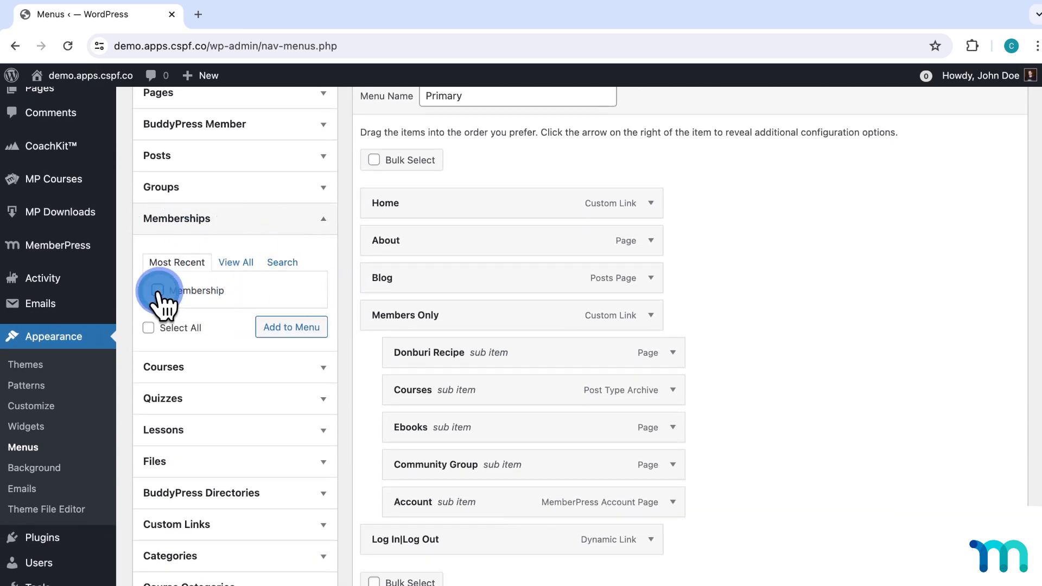
left_click(295, 329)
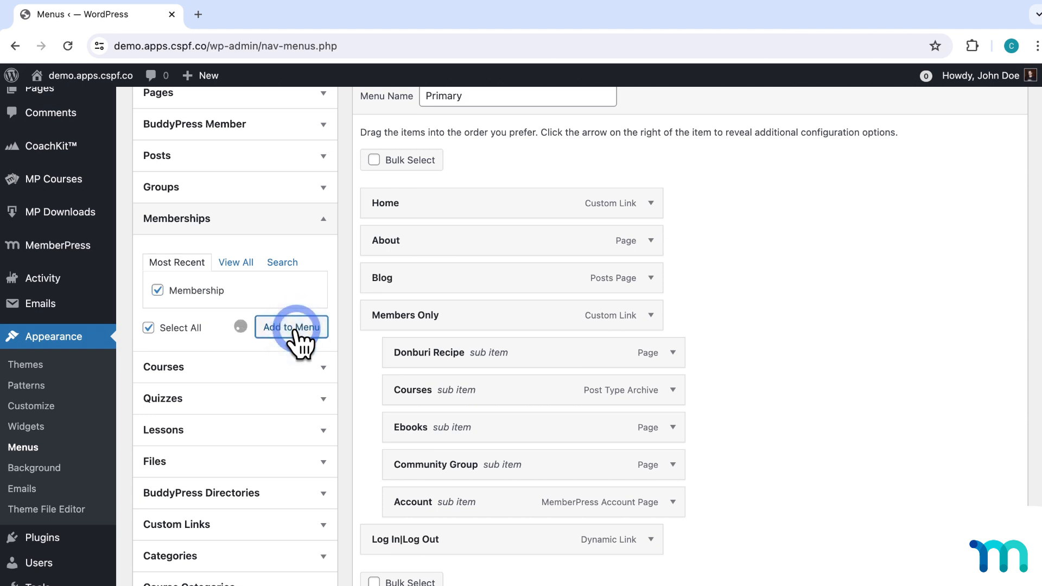
Move the Membership item directly under Home, relabel it 'Sign Up', and save the menu.
scroll(814, 372, "down", 3)
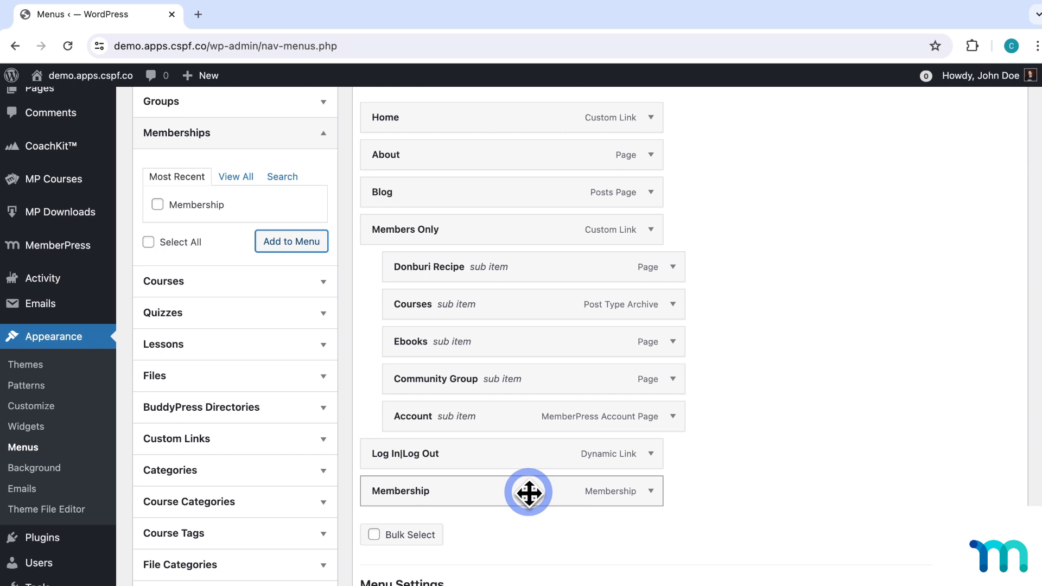
left_click_drag(528, 492, 525, 152)
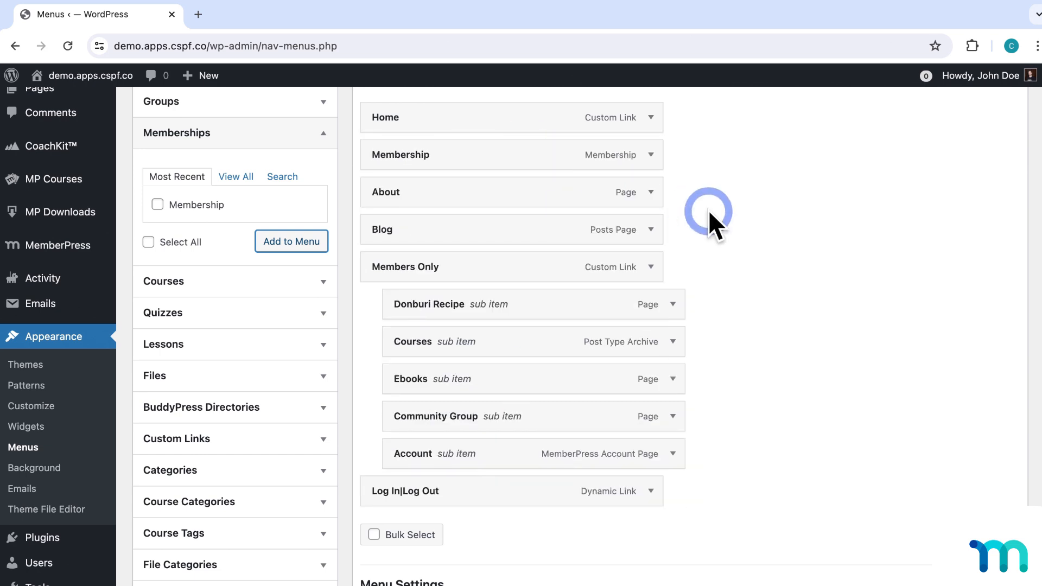
scroll(708, 210, "up", 1)
left_click(652, 193)
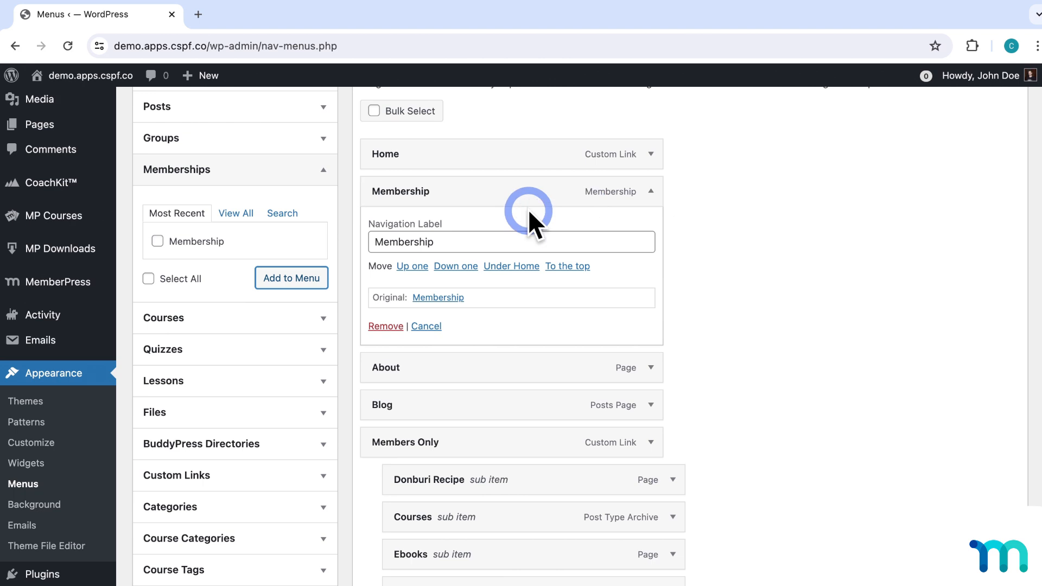
left_click_drag(450, 242, 372, 242)
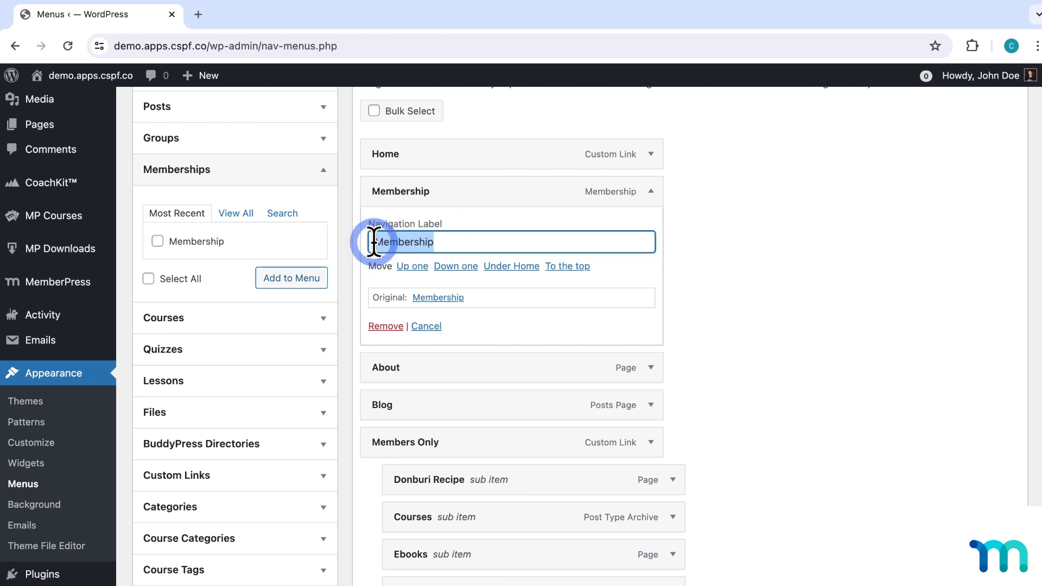
type("Sign Up")
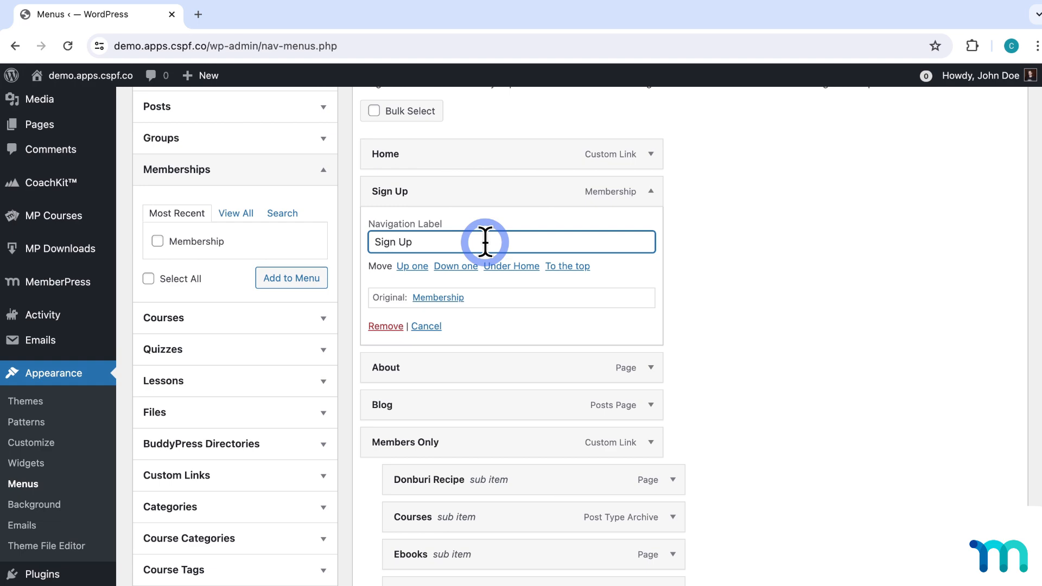
scroll(681, 263, "down", 5)
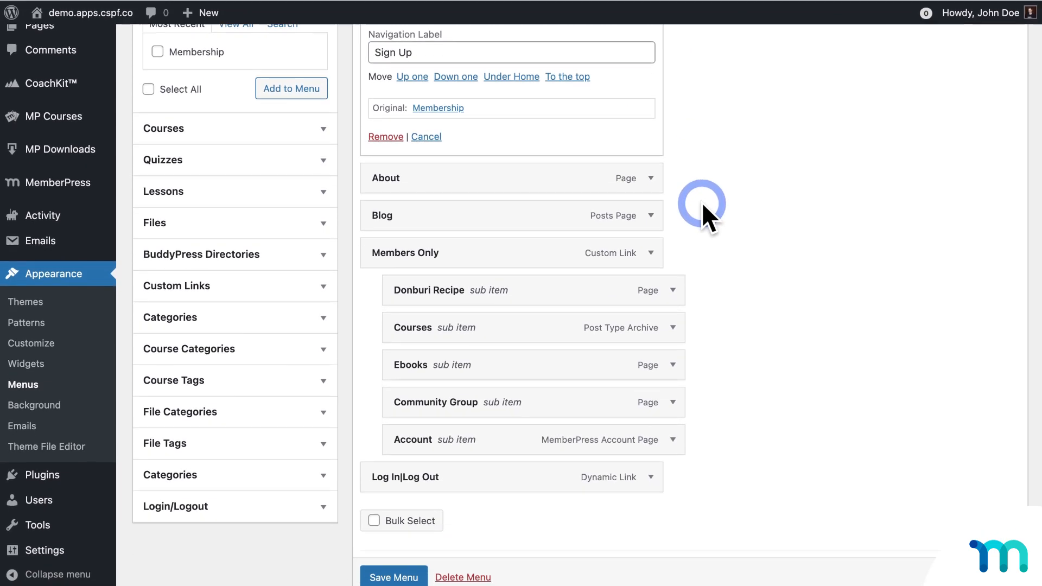
scroll(391, 570, "down", 1)
left_click(394, 572)
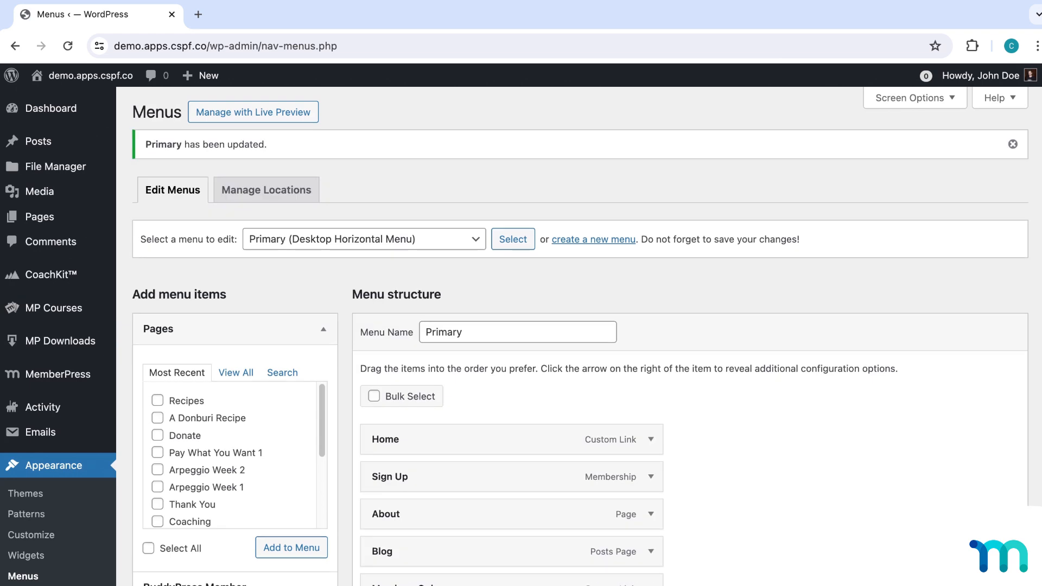
left_click(167, 126)
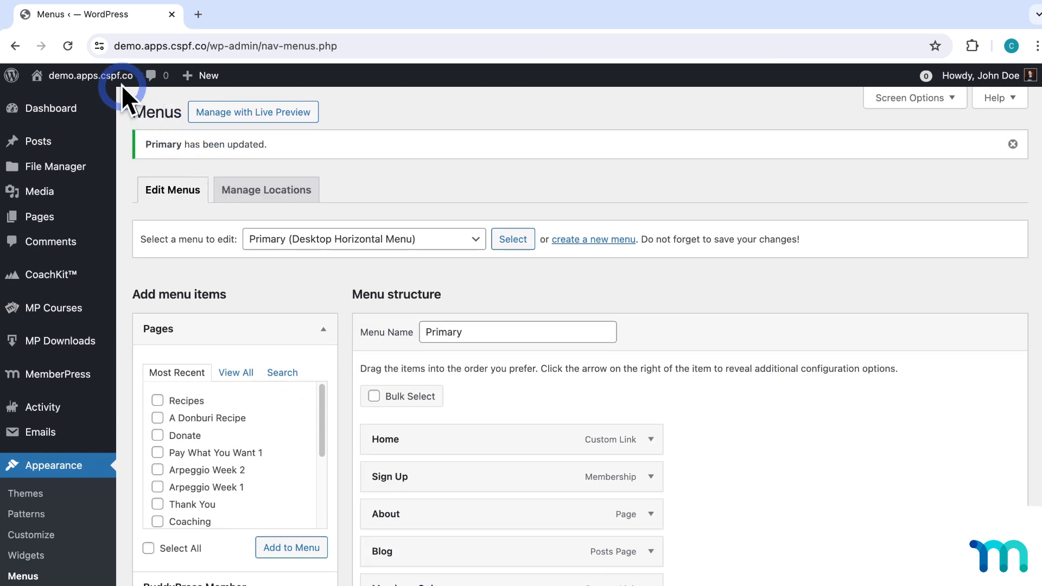
right_click(106, 101)
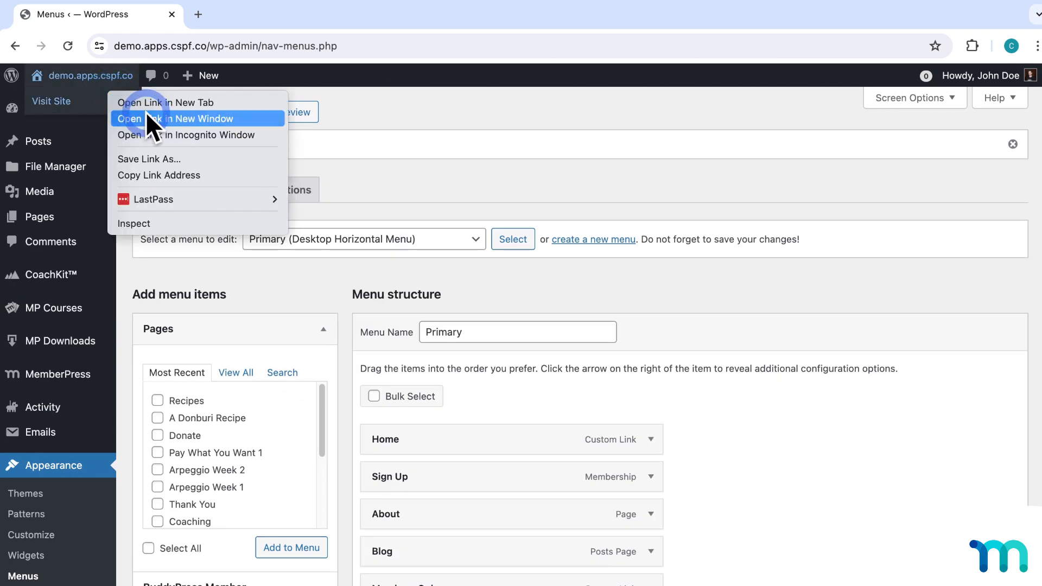
left_click(164, 136)
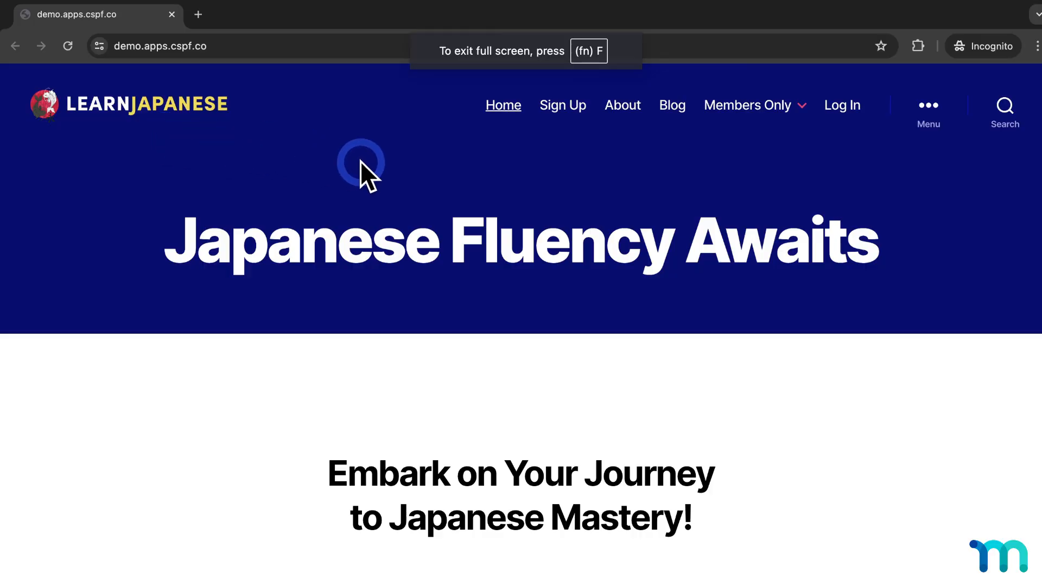
left_click(570, 109)
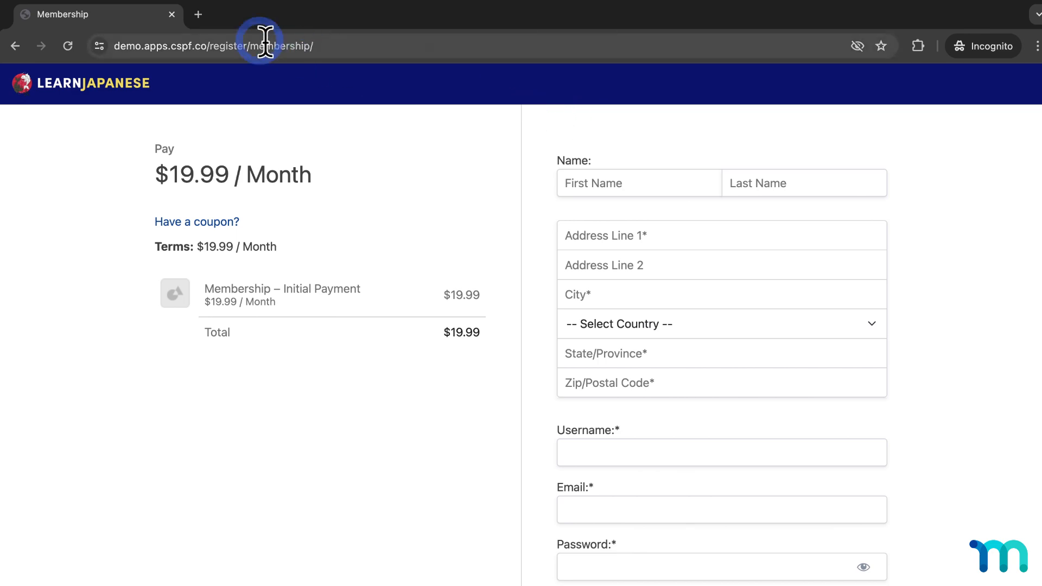
left_click(173, 14)
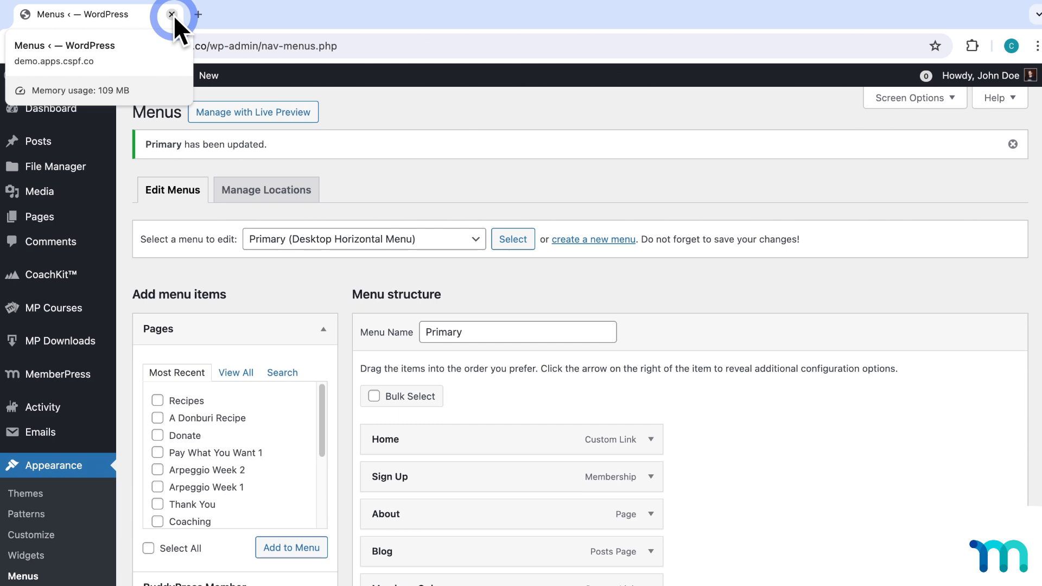
Follow the Sign Up menu link to the Pricing page and start the $19.99 Membership signup.
scroll(341, 279, "down", 1)
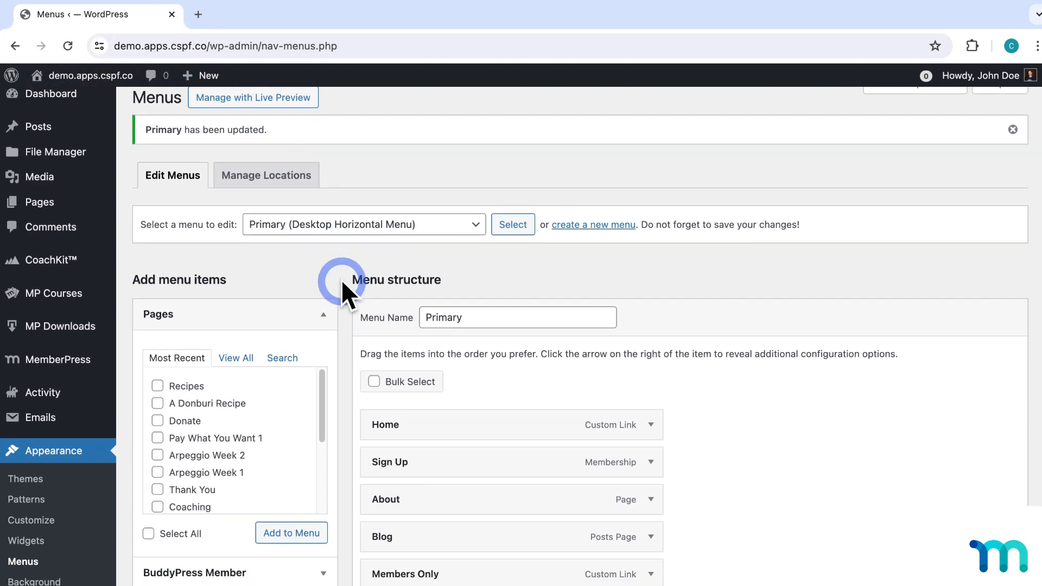
scroll(341, 279, "down", 1)
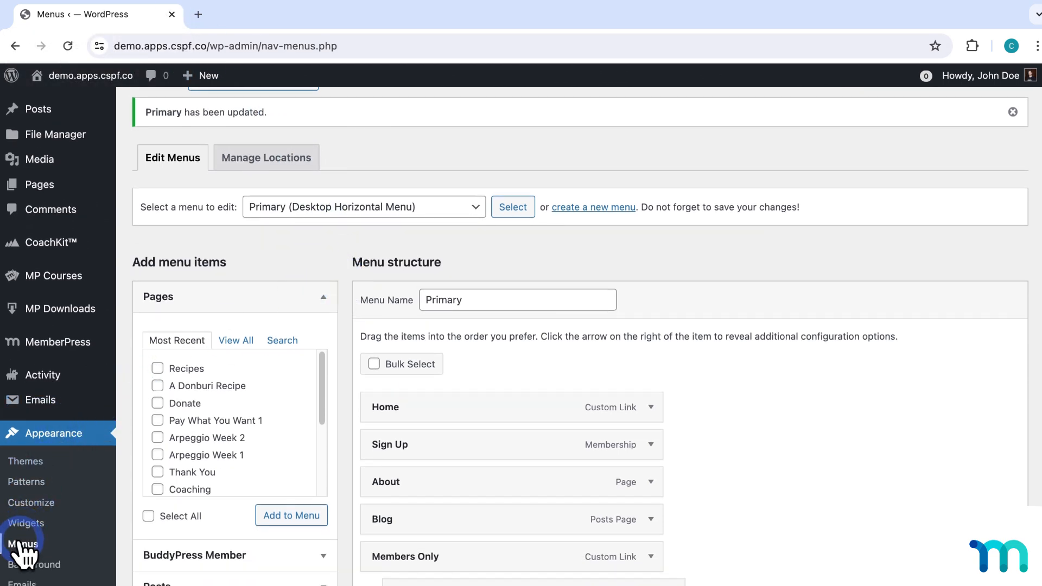
scroll(347, 402, "down", 10)
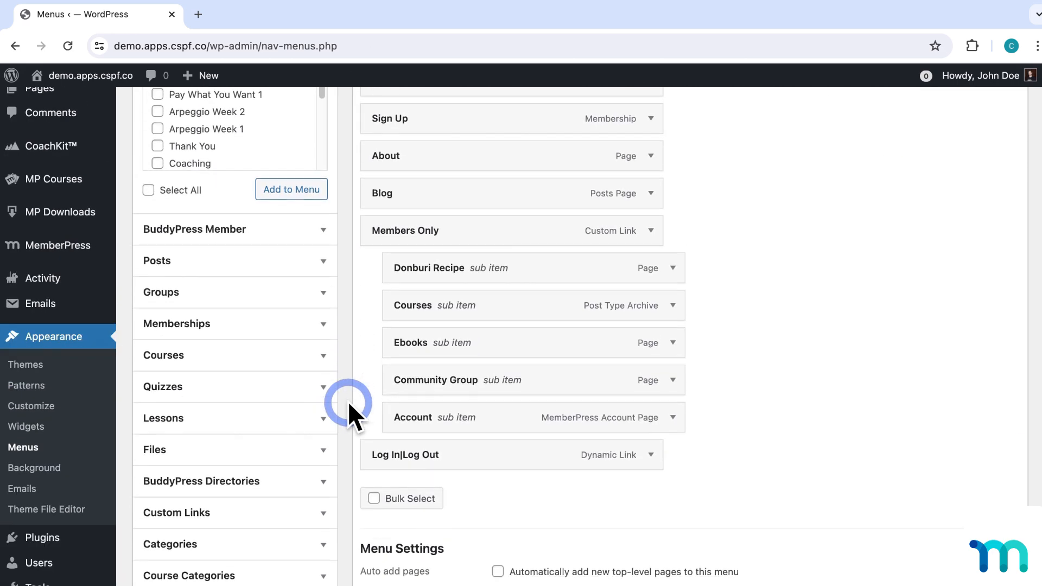
scroll(348, 402, "down", 2)
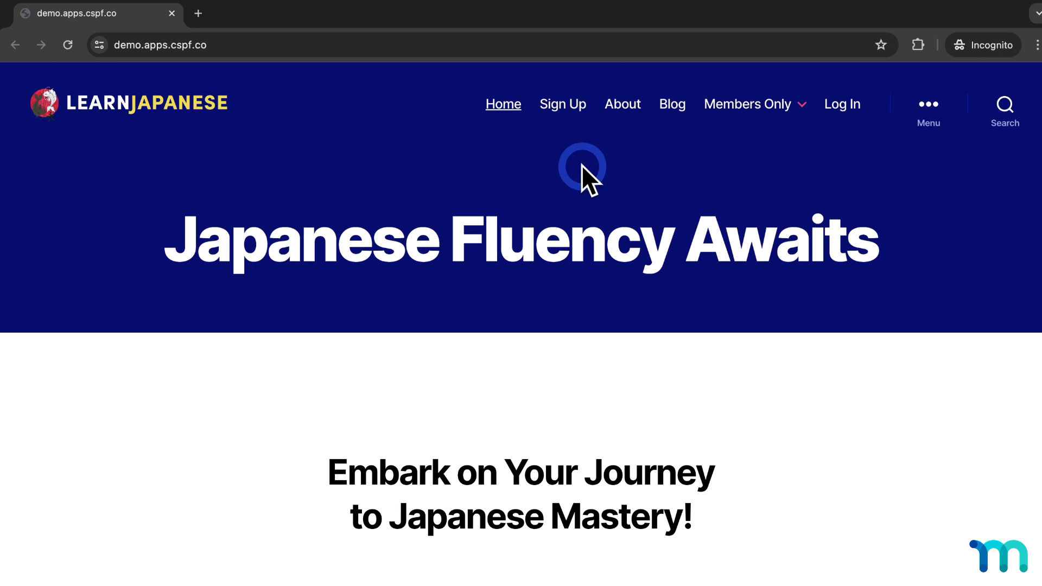
left_click(556, 107)
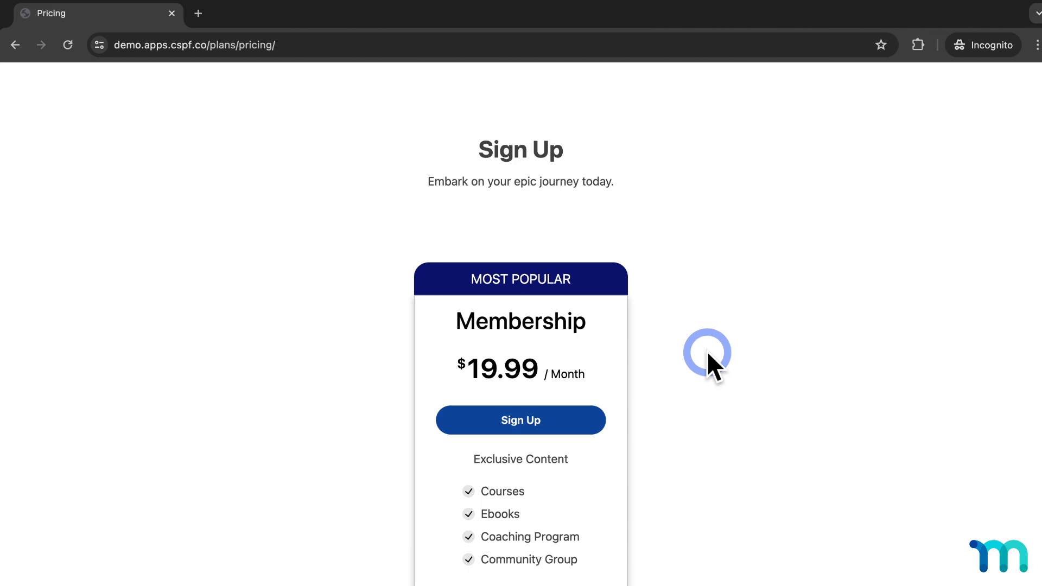
left_click(588, 422)
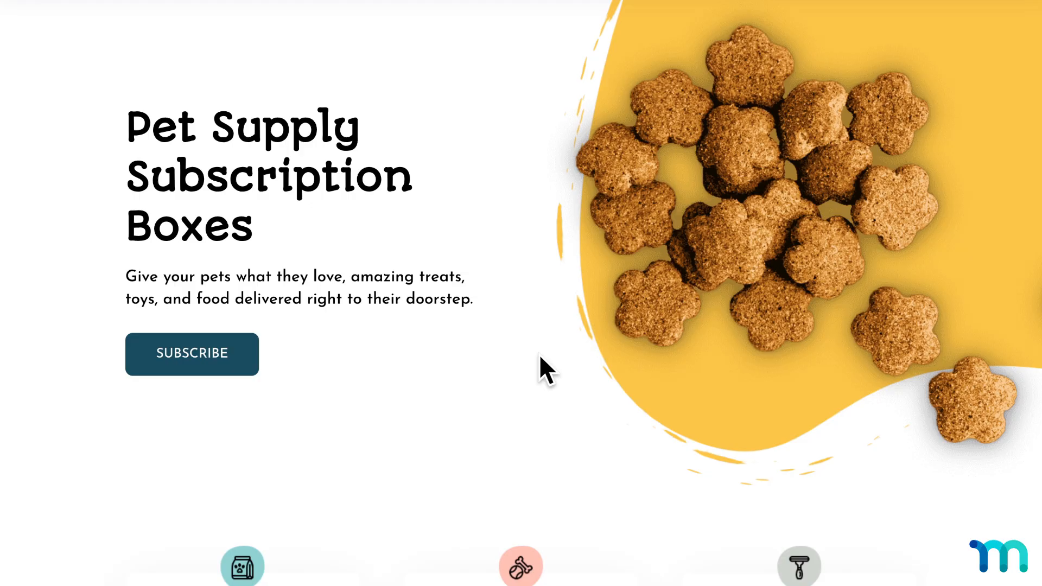
Scroll through the example membership sites and the MemberPress blog page.
scroll(540, 357, "down", 6)
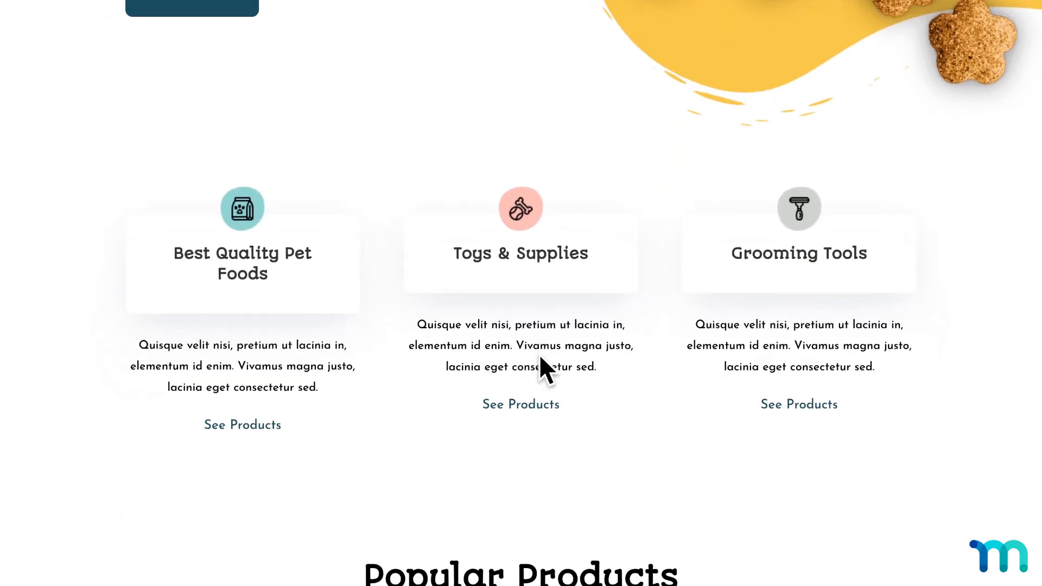
scroll(540, 356, "down", 2)
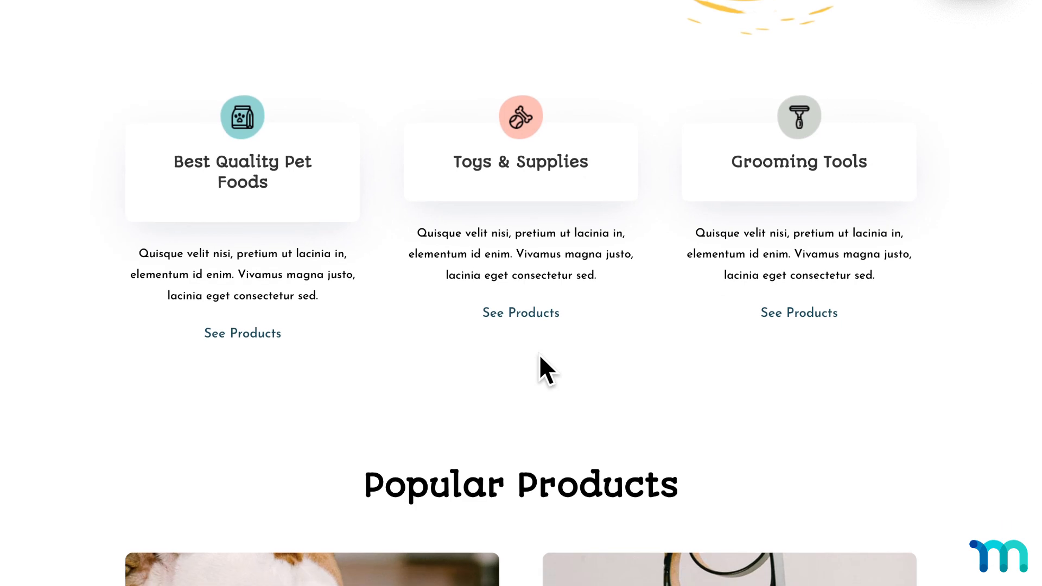
scroll(540, 356, "up", 8)
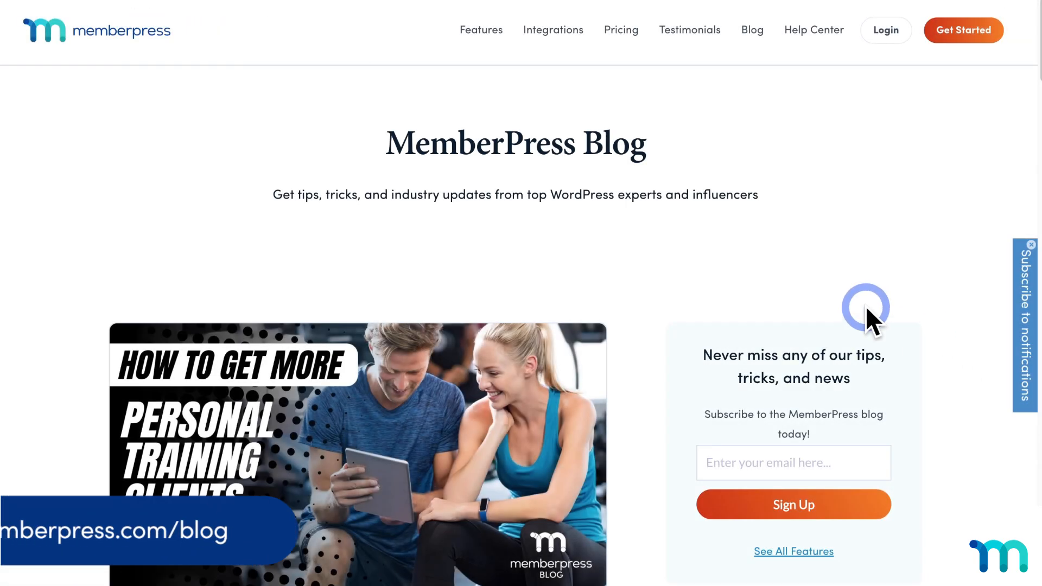
scroll(728, 389, "down", 15)
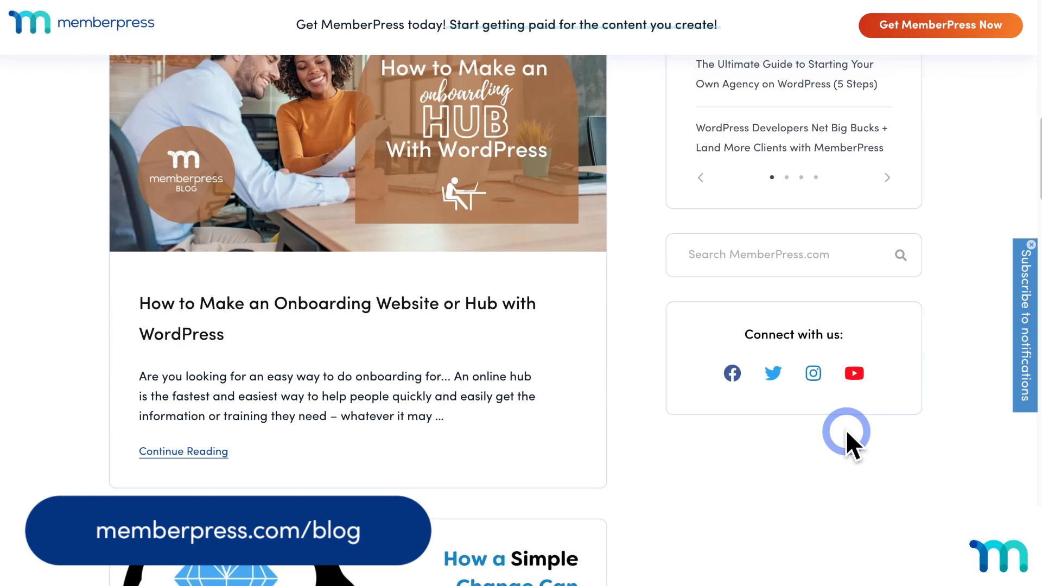